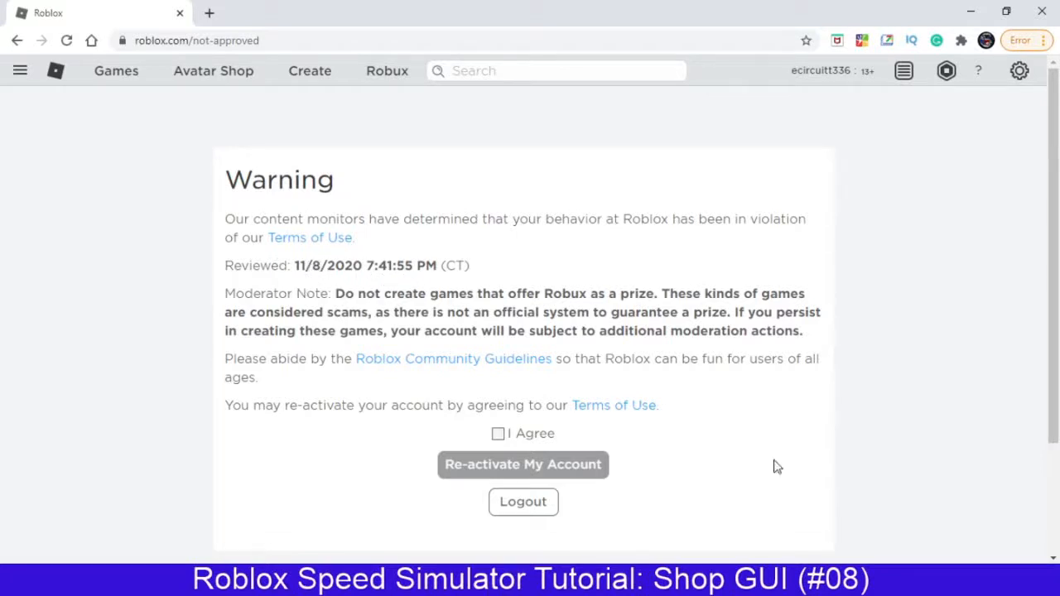
# Read the moderator note, agree to the Terms of Use and re-activate the Roblox account.
pyautogui.doubleClick(309, 266)
pyautogui.moveTo(336, 294); pyautogui.dragTo(659, 296)
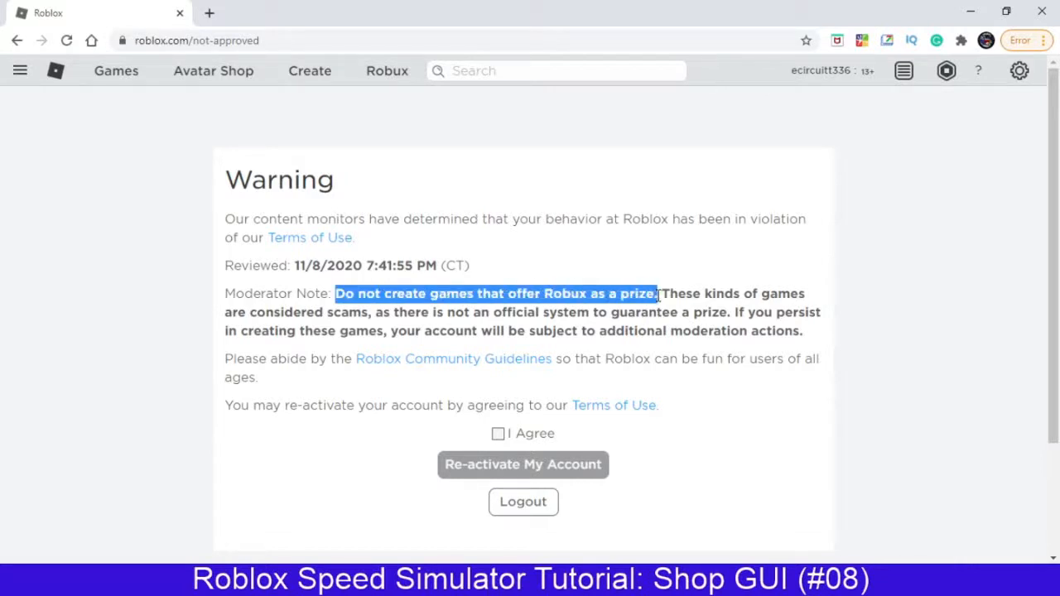
pyautogui.click(664, 297)
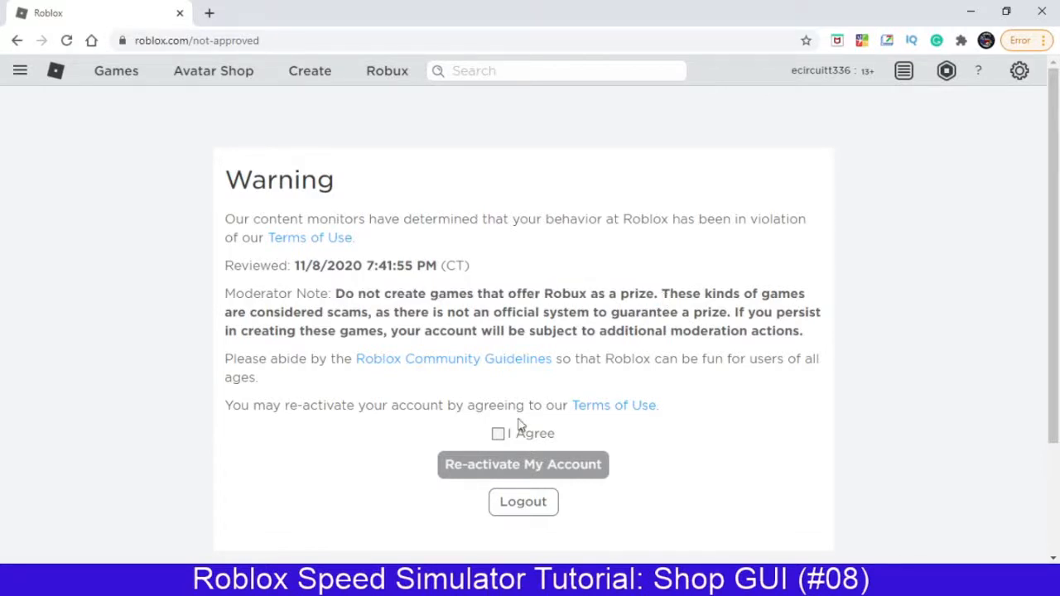
pyautogui.click(498, 435)
pyautogui.click(505, 466)
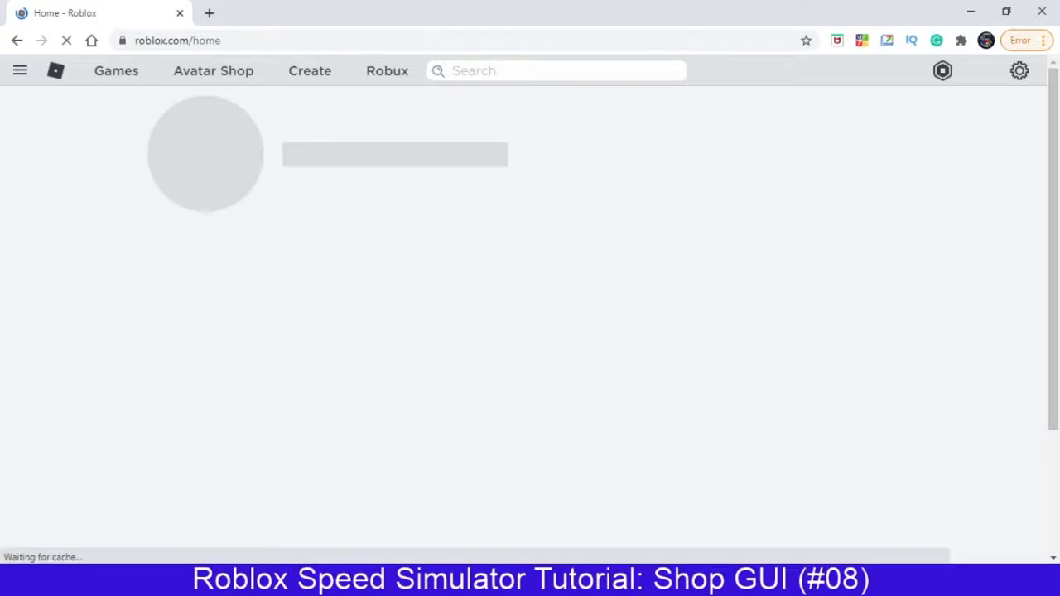
# Switch to the Speed Simulator Tutorial place in Roblox Studio and enlarge the TempShop block on two of its sides.
pyautogui.moveTo(743, 581)
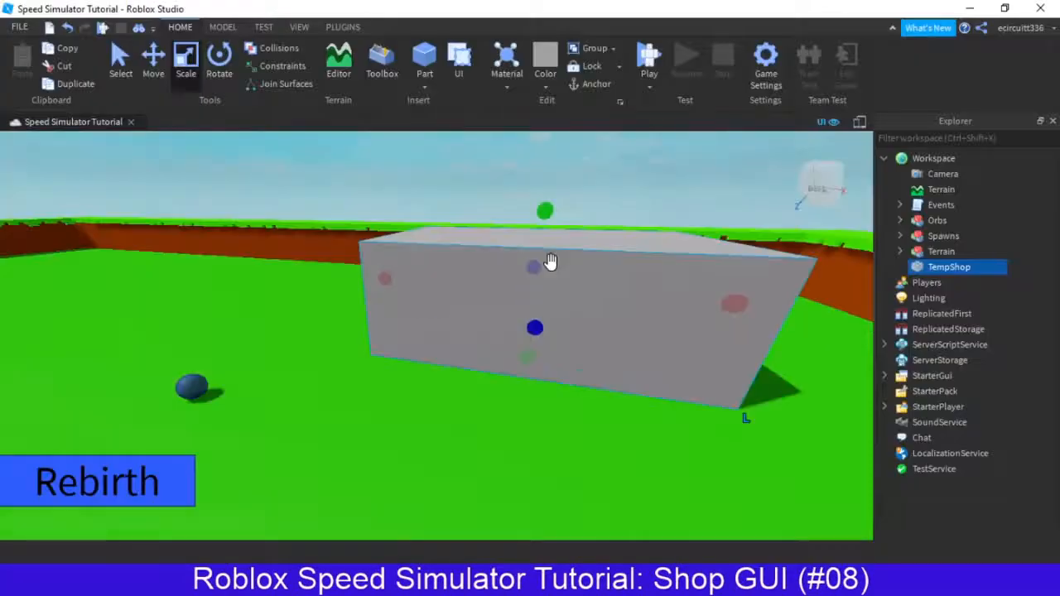
pyautogui.press('a')
pyautogui.press('w')
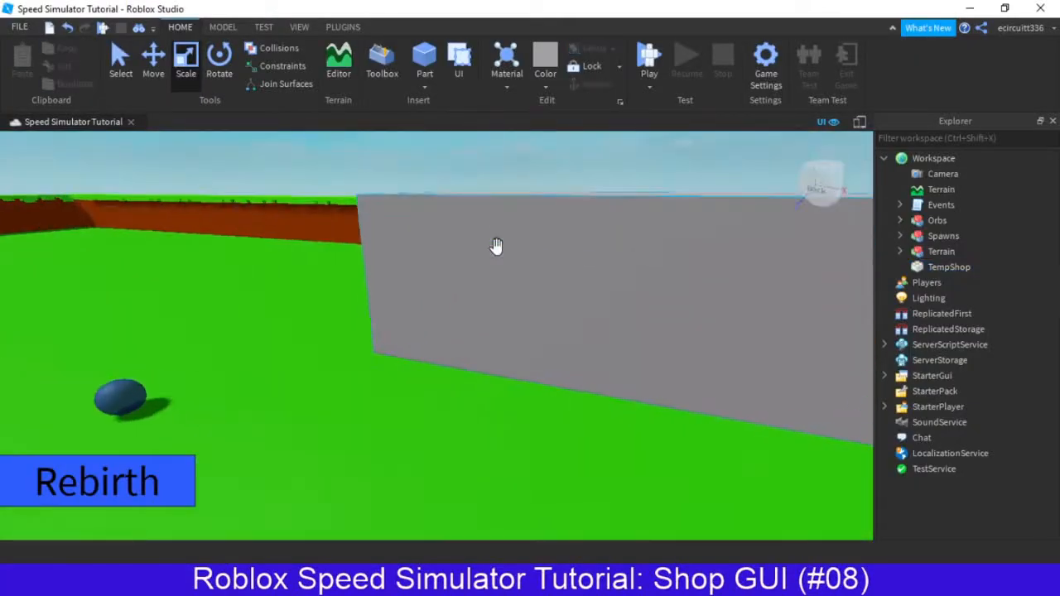
pyautogui.press('a')
pyautogui.moveTo(497, 246); pyautogui.dragTo(539, 254, button='right')
pyautogui.press('s')
pyautogui.click(468, 232)
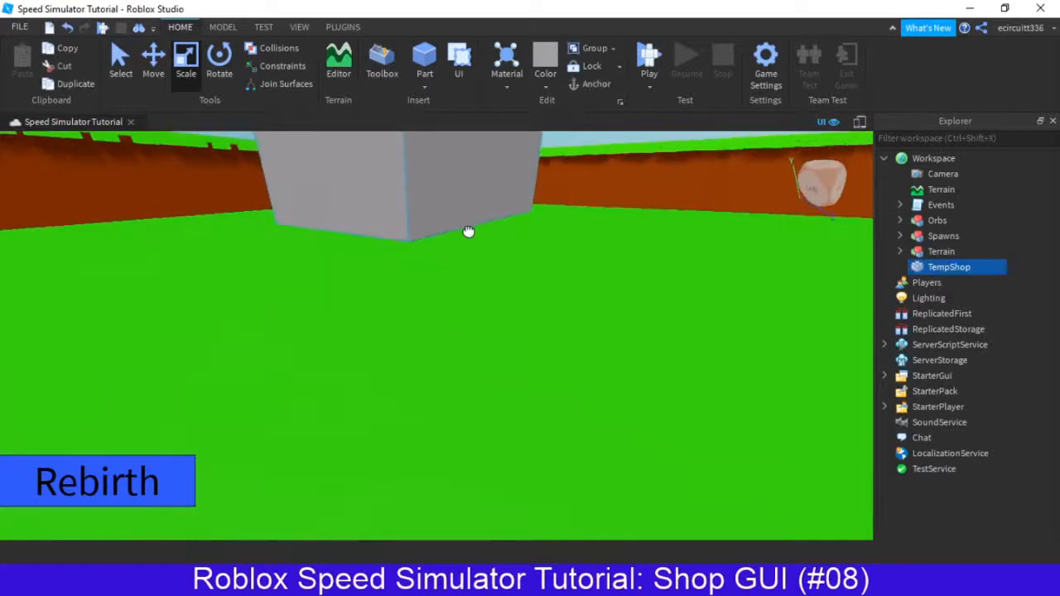
pyautogui.press('w')
pyautogui.moveTo(469, 232); pyautogui.dragTo(431, 213, button='right')
pyautogui.press('d')
pyautogui.press('s')
pyautogui.press('w')
pyautogui.press('s')
pyautogui.press('s')
pyautogui.press('w')
pyautogui.moveTo(422, 273); pyautogui.dragTo(386, 273)
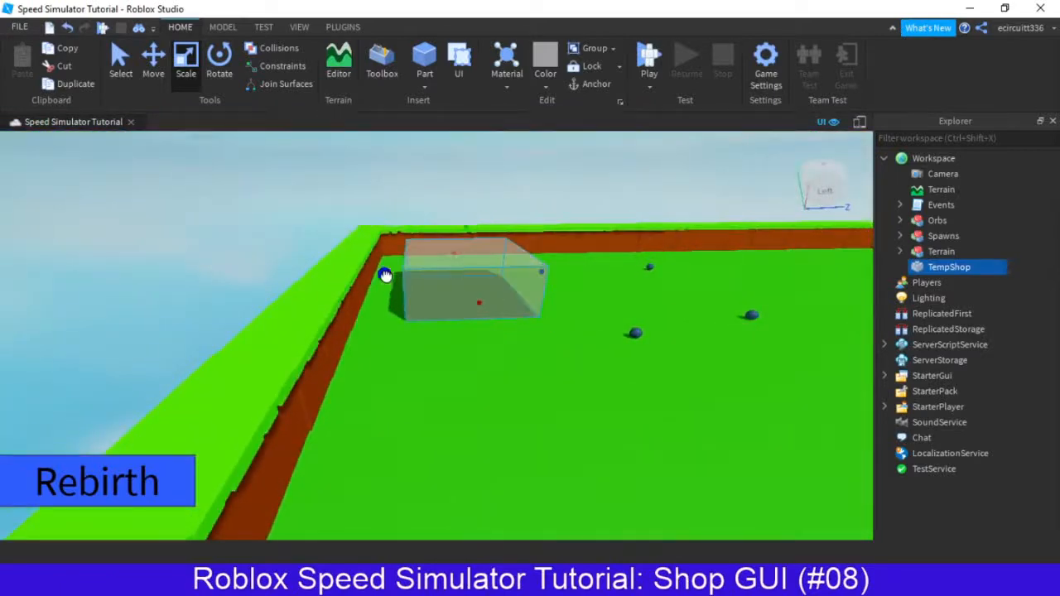
pyautogui.moveTo(476, 304); pyautogui.dragTo(494, 332)
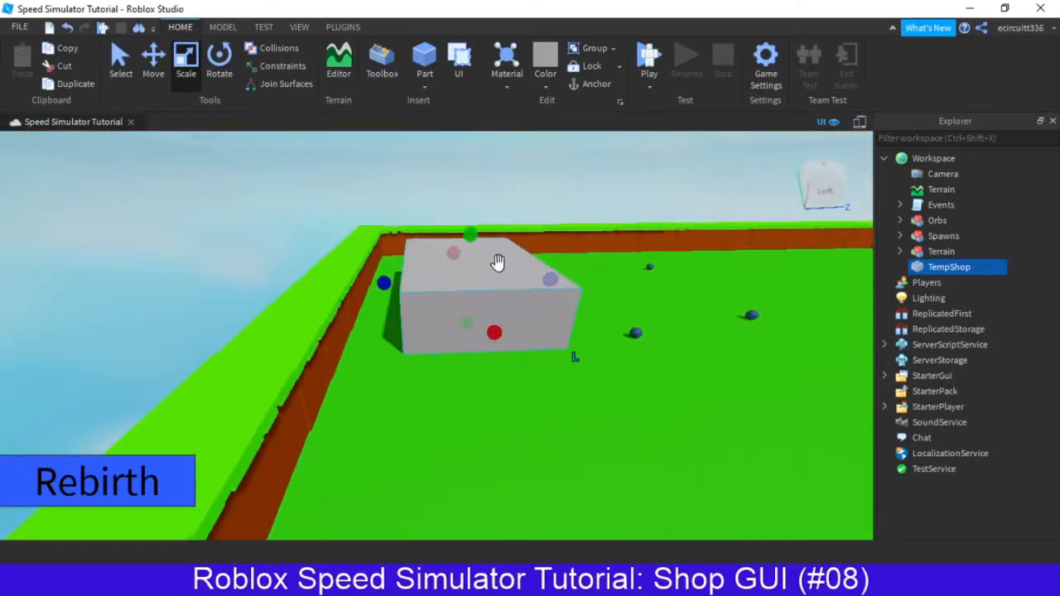
# Inspect the enlarged TempShop block and its surroundings from several sides.
pyautogui.press('w')
pyautogui.moveTo(498, 263); pyautogui.dragTo(493, 285, button='right')
pyautogui.press('w')
pyautogui.press('d')
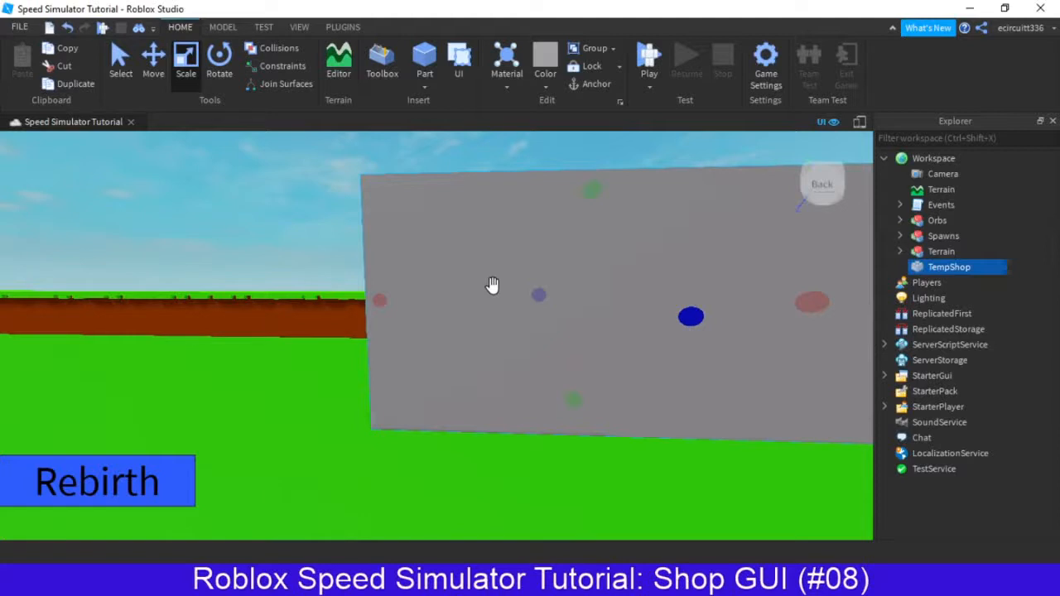
pyautogui.moveTo(492, 285); pyautogui.dragTo(525, 265, button='right')
pyautogui.press('d')
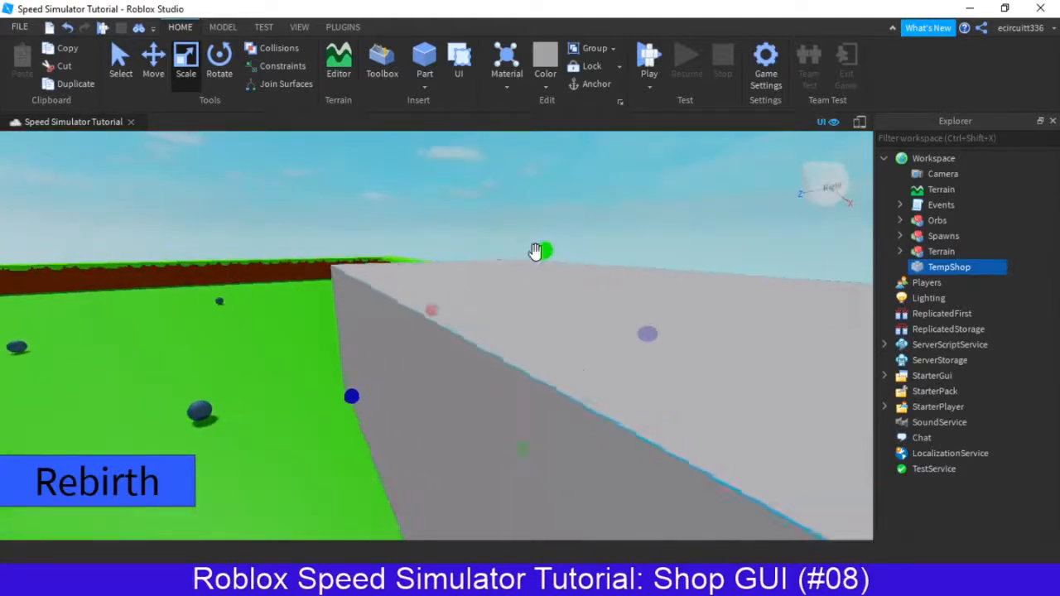
pyautogui.moveTo(535, 252); pyautogui.dragTo(522, 262)
pyautogui.moveTo(522, 263); pyautogui.dragTo(587, 259, button='right')
pyautogui.press('w')
pyautogui.press('s')
pyautogui.press('w')
pyautogui.press('s')
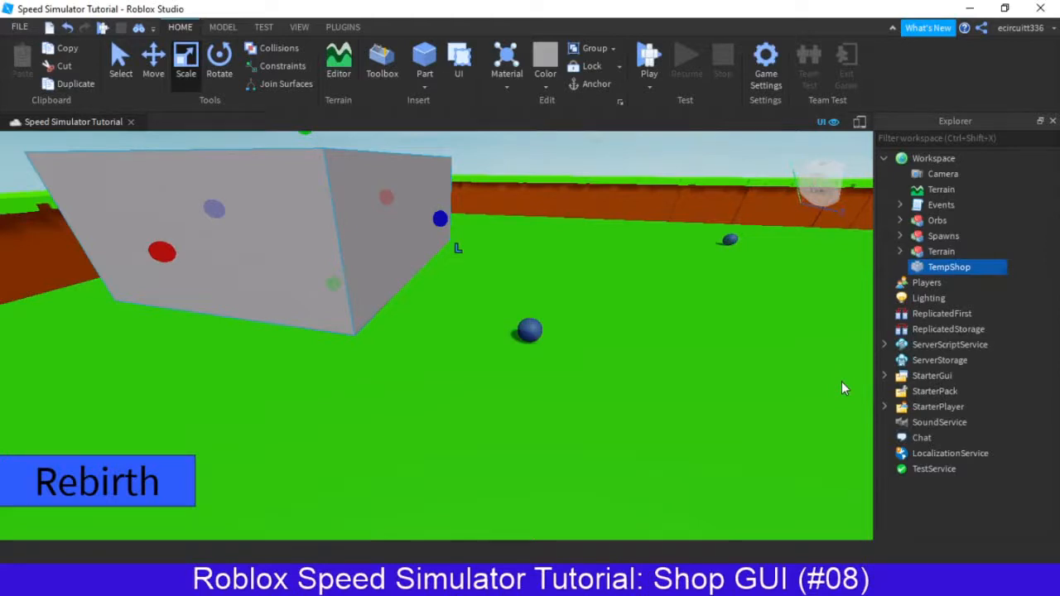
pyautogui.click(884, 583)
pyautogui.click(856, 582)
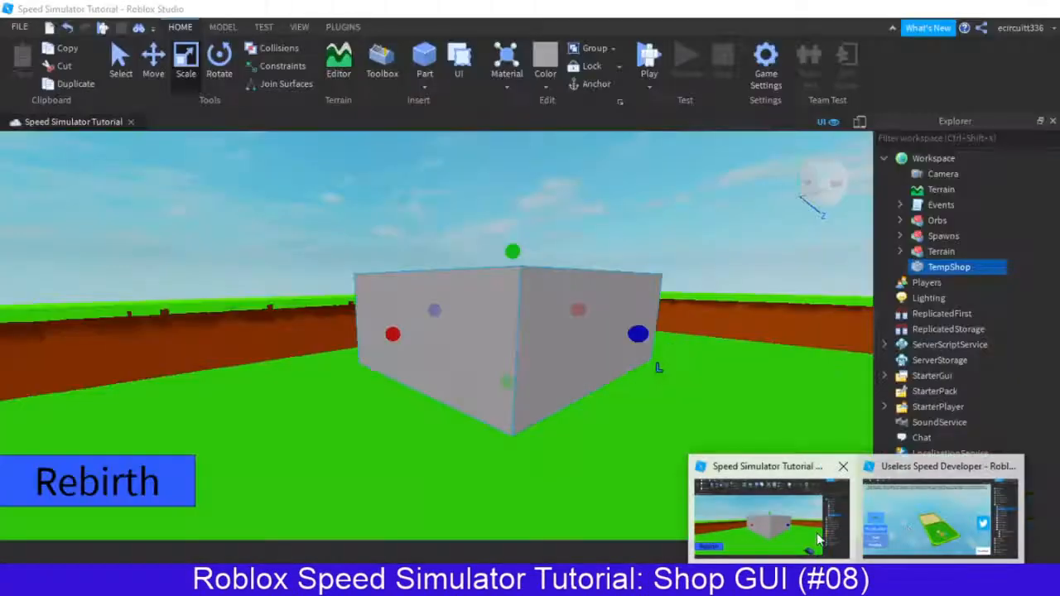
pyautogui.click(817, 534)
pyautogui.moveTo(447, 344); pyautogui.dragTo(454, 311, button='right')
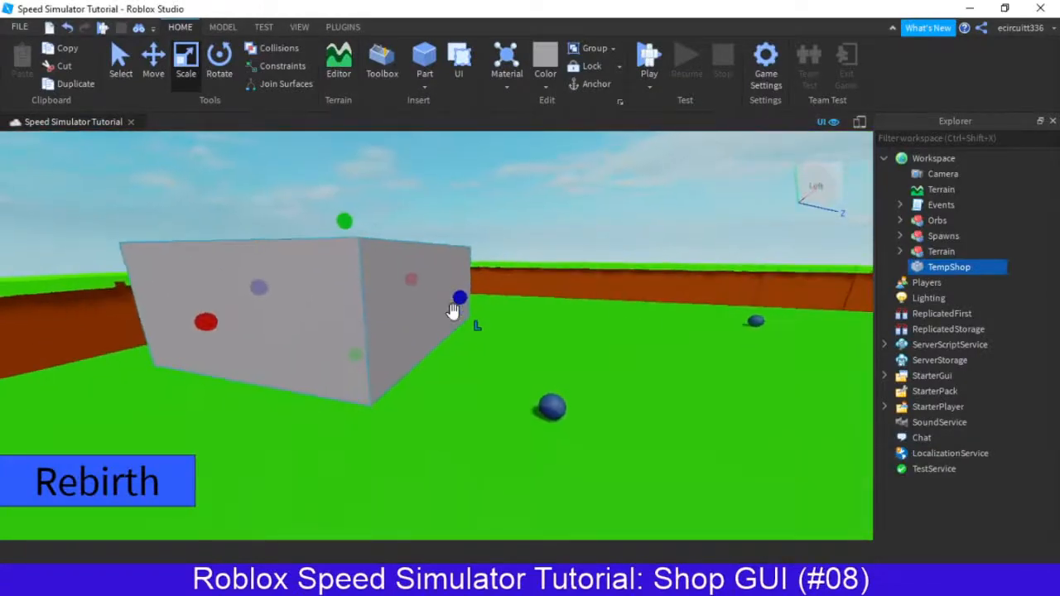
pyautogui.press('w')
pyautogui.moveTo(572, 402); pyautogui.dragTo(690, 509, button='right')
pyautogui.press('s')
pyautogui.press('a')
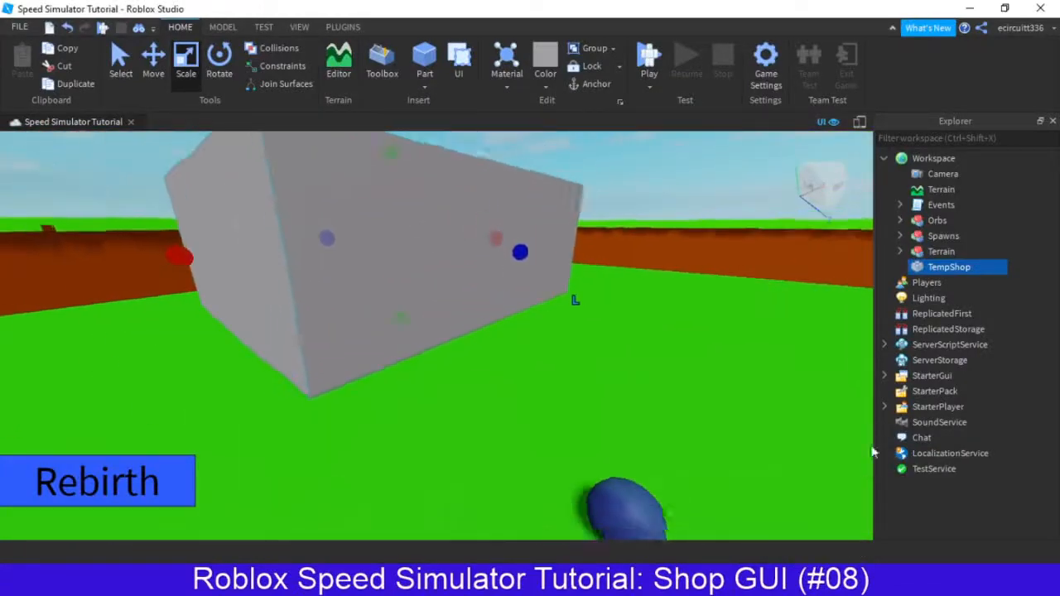
pyautogui.press('s')
# Switch to the Useless Speed Developer place and look through its map and the contents of its Workspace.
pyautogui.click(856, 582)
pyautogui.click(956, 491)
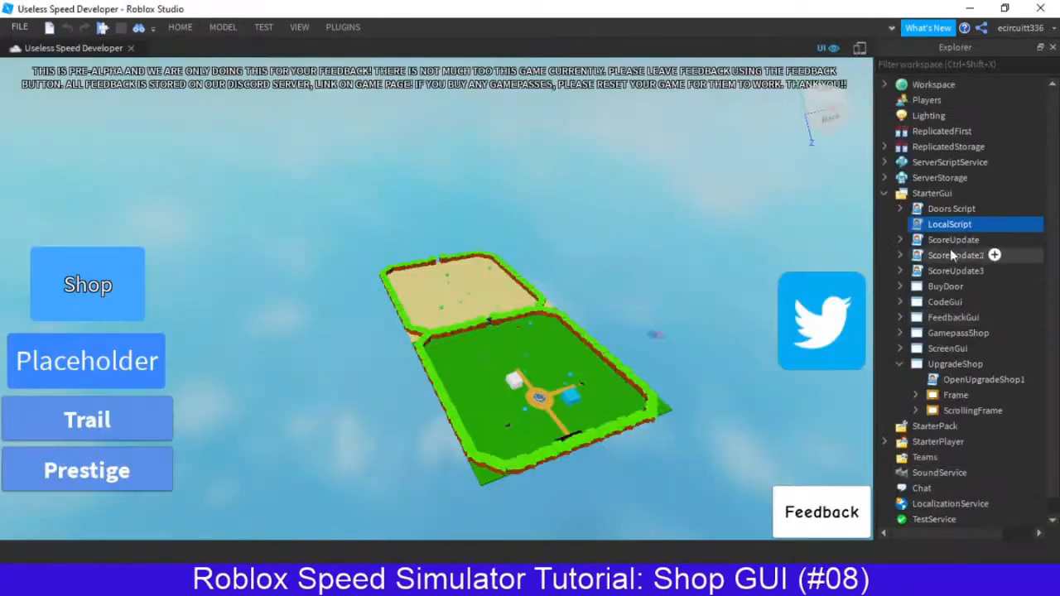
pyautogui.click(902, 368)
pyautogui.moveTo(541, 359); pyautogui.dragTo(612, 339, button='right')
pyautogui.press('w')
pyautogui.press('w')
pyautogui.press('w')
pyautogui.press('w')
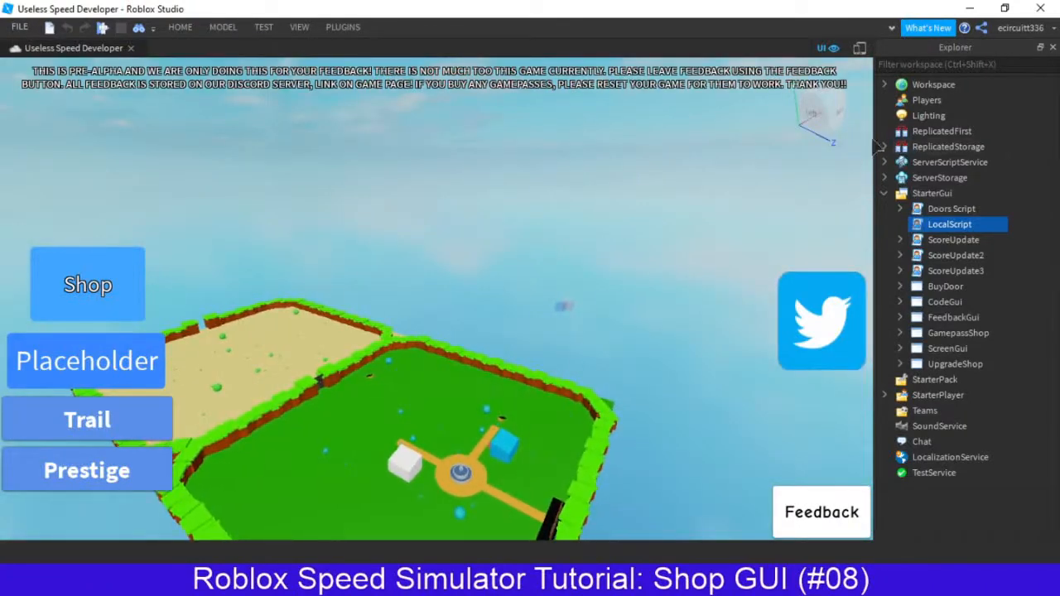
pyautogui.click(883, 85)
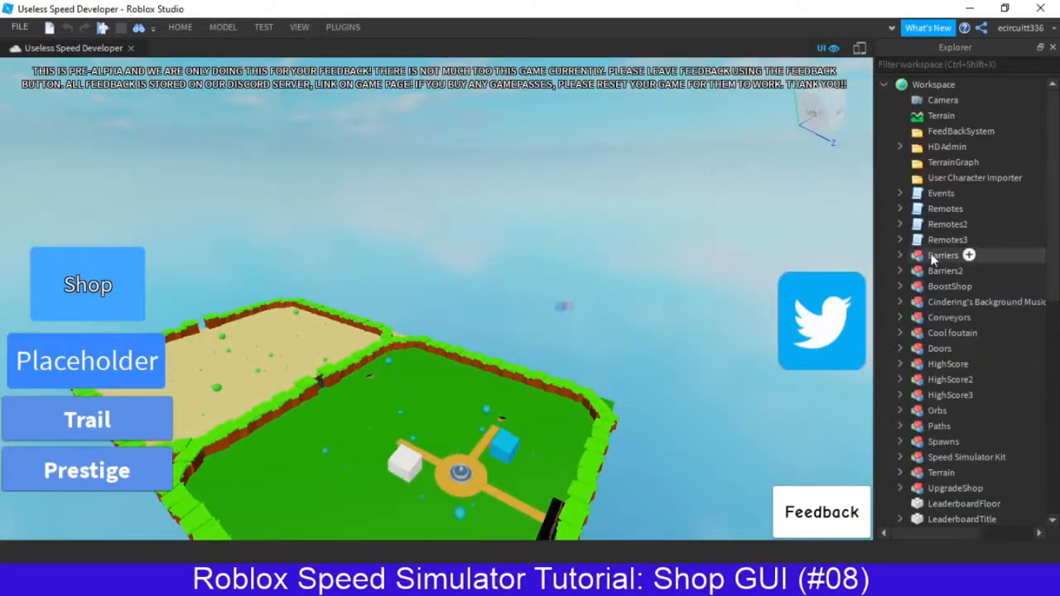
pyautogui.scroll(-1, 941, 178)
pyautogui.scroll(-1, 941, 174)
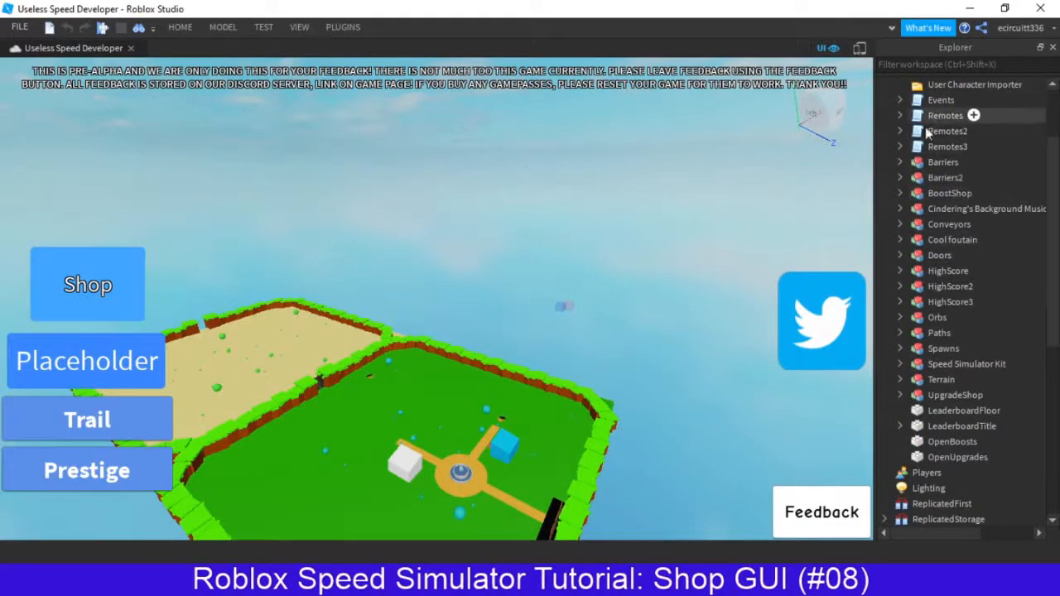
# Zoom in on the UpgradeShop model in the Workspace and examine the parts it contains.
pyautogui.moveTo(832, 336); pyautogui.dragTo(808, 357, button='right')
pyautogui.click(942, 395)
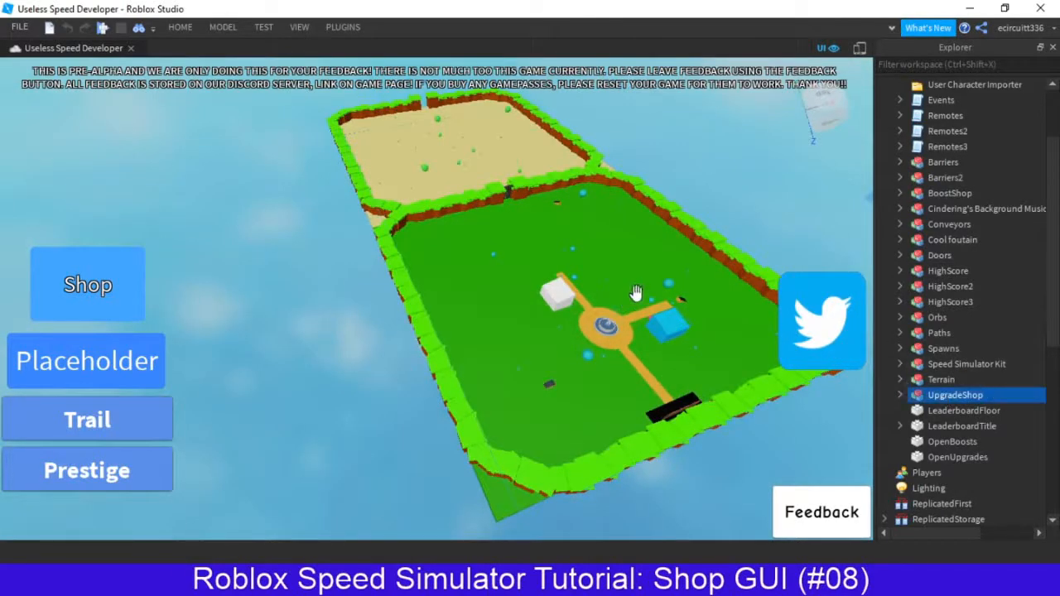
pyautogui.press('f')
pyautogui.moveTo(656, 261); pyautogui.dragTo(977, 397, button='right')
pyautogui.click(901, 395)
pyautogui.scroll(-2, 982, 397)
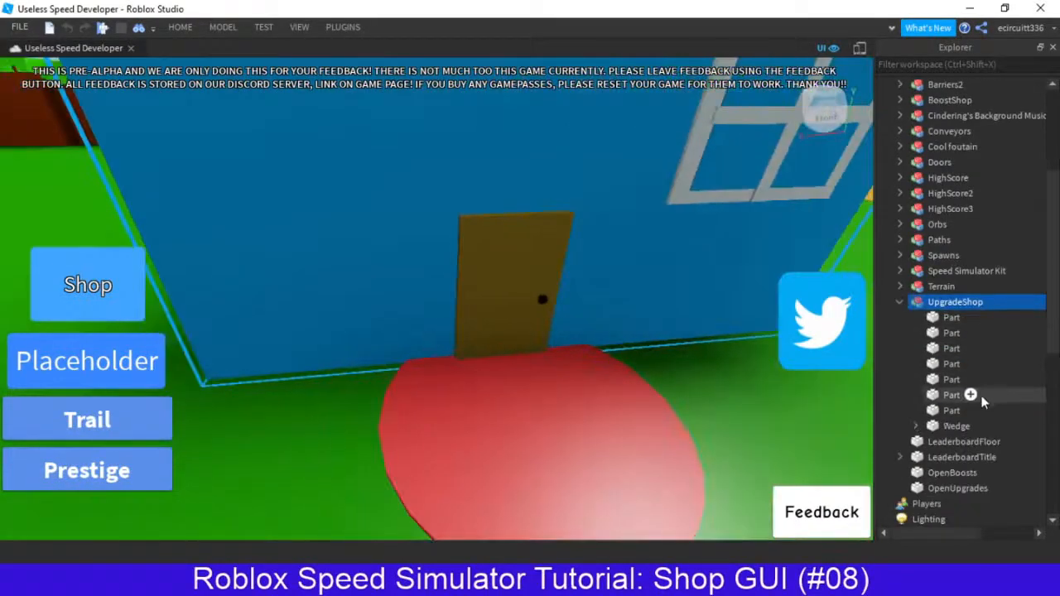
pyautogui.moveTo(730, 401); pyautogui.dragTo(960, 318, button='right')
pyautogui.moveTo(812, 297); pyautogui.dragTo(631, 279, button='right')
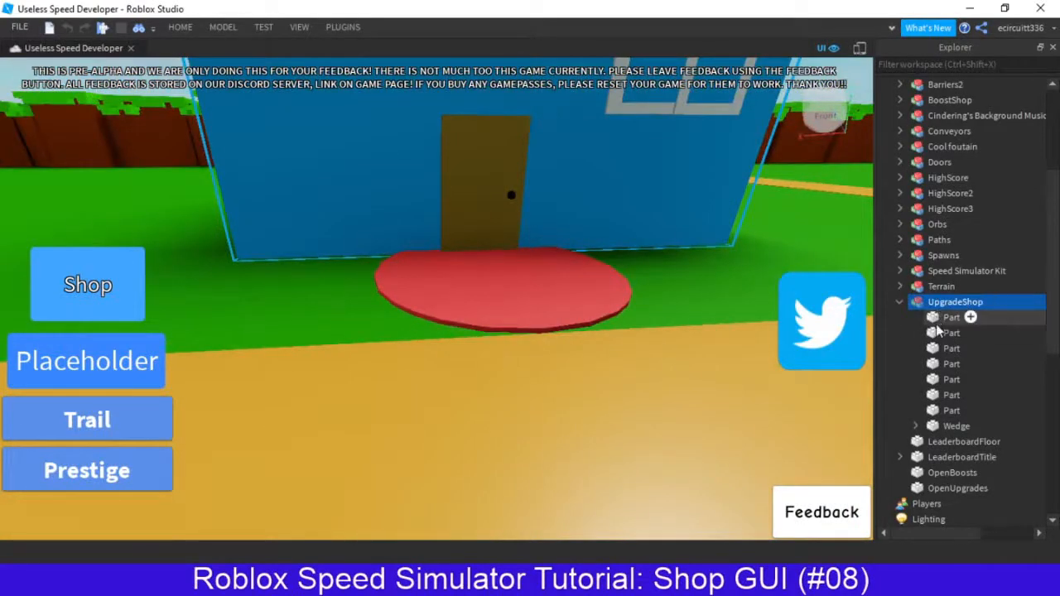
pyautogui.click(911, 426)
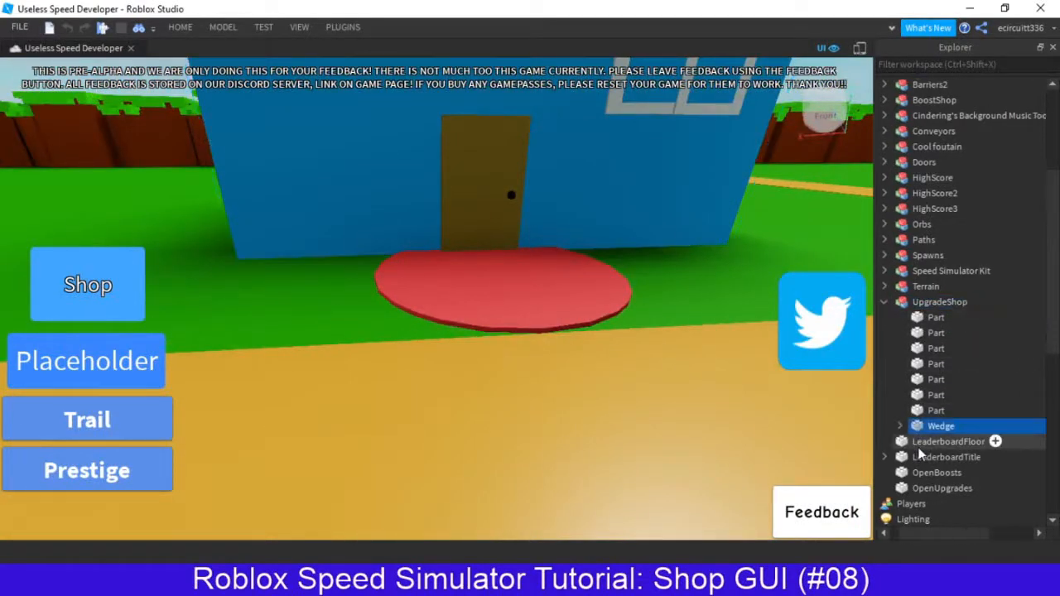
pyautogui.click(886, 303)
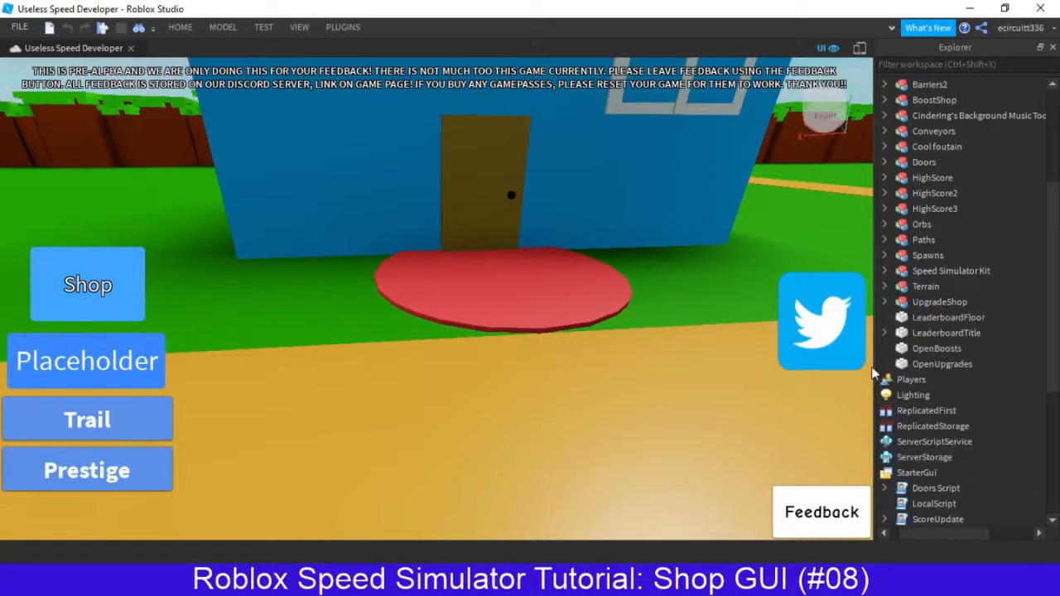
# Select the OpenUpgrades part and examine the flat red disc in front of the shop door.
pyautogui.click(941, 520)
pyautogui.click(954, 348)
pyautogui.scroll(-1, 954, 349)
pyautogui.moveTo(497, 346); pyautogui.dragTo(585, 315, button='right')
pyautogui.press('w')
pyautogui.press('s')
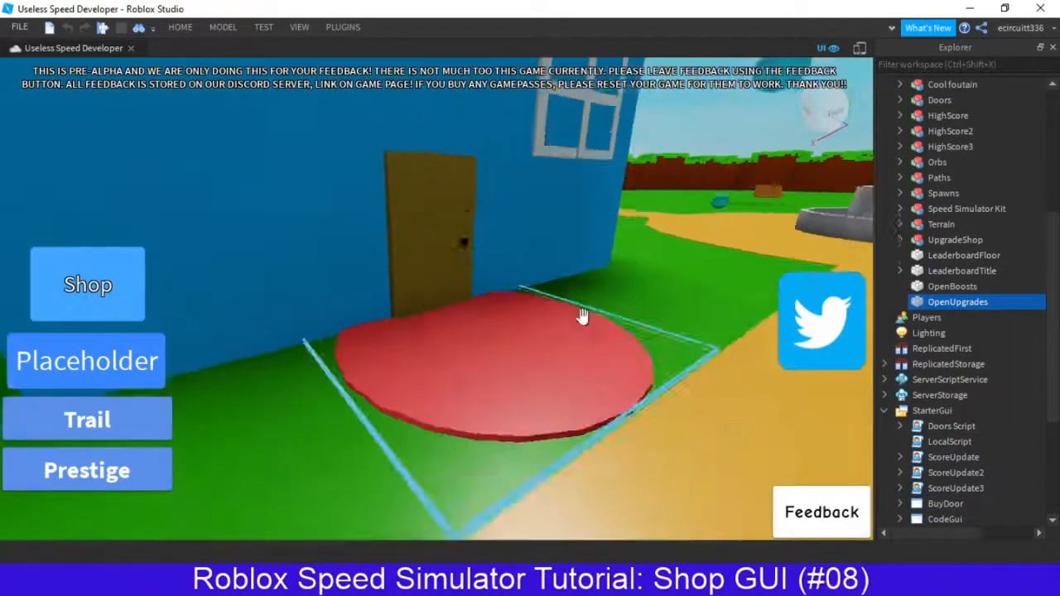
pyautogui.scroll(-1, 963, 317)
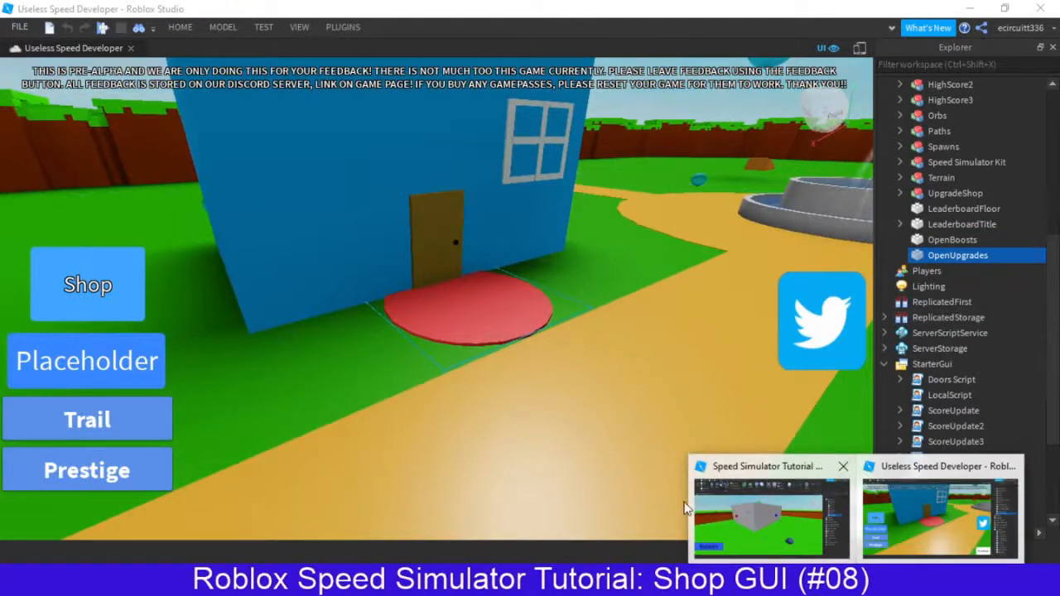
# Return to the Speed Simulator Tutorial place and insert a cylinder part into the Workspace.
pyautogui.click(693, 507)
pyautogui.press('w')
pyautogui.moveTo(455, 346); pyautogui.dragTo(455, 345, button='right')
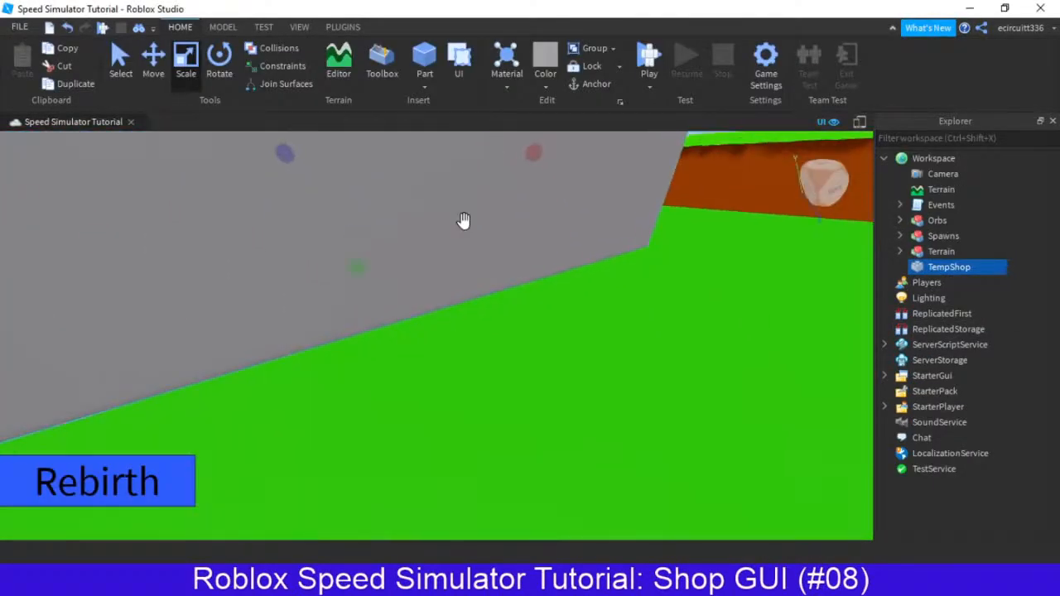
pyautogui.click(425, 86)
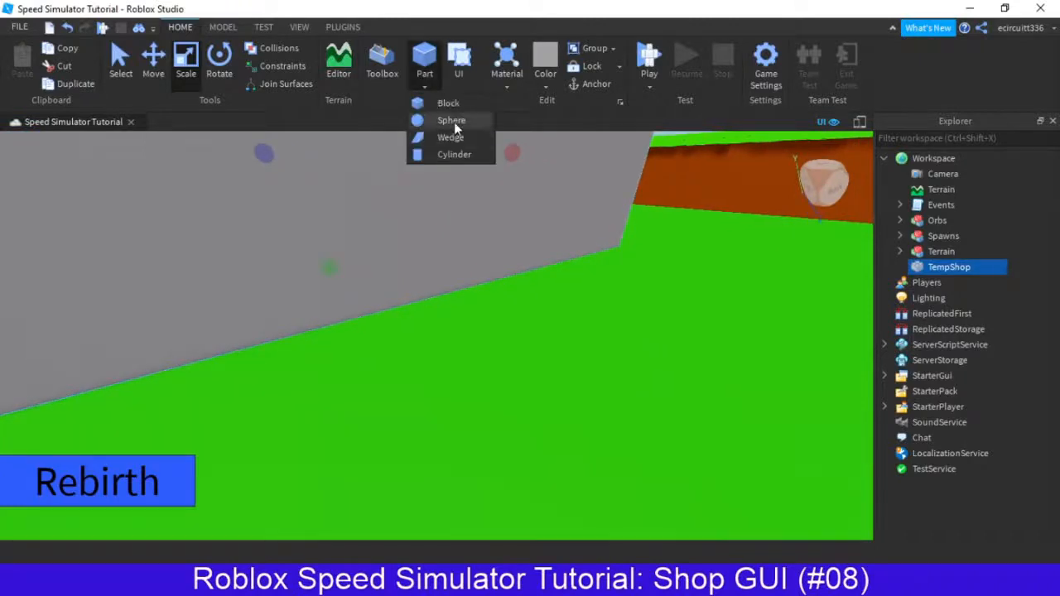
pyautogui.click(451, 155)
pyautogui.press('f')
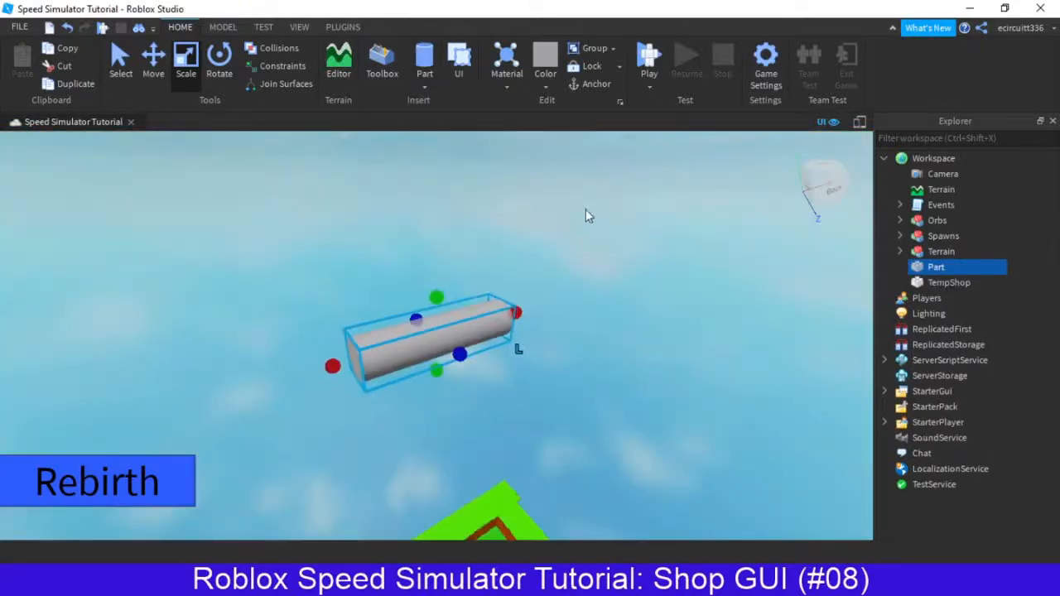
pyautogui.moveTo(490, 279); pyautogui.dragTo(490, 279, button='right')
# Move the new cylinder onto the grass in front of the TempShop block.
pyautogui.scroll(-5, 492, 281)
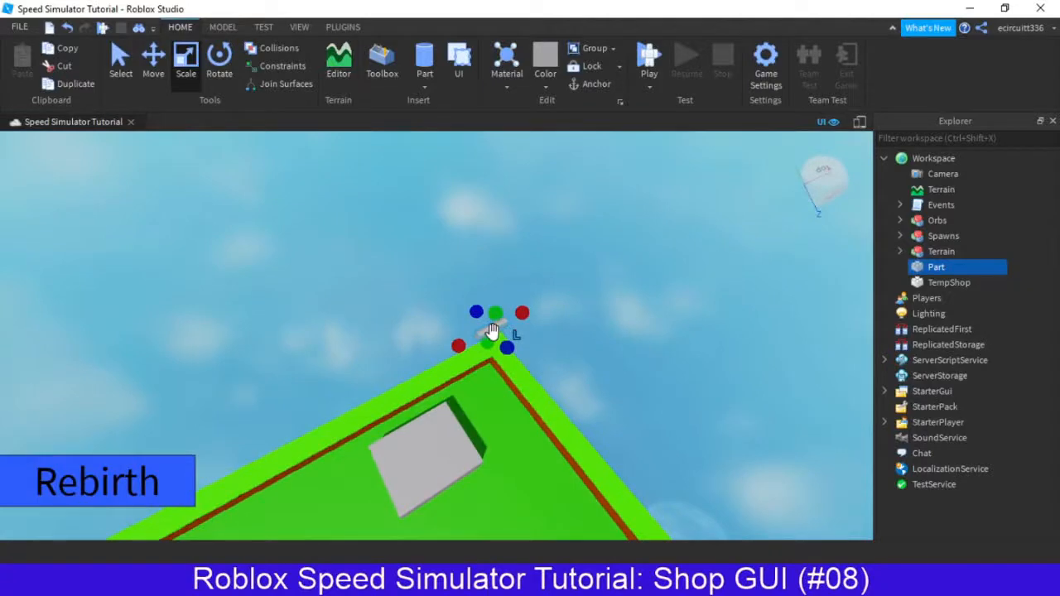
pyautogui.moveTo(491, 333); pyautogui.dragTo(478, 498)
pyautogui.press('f')
pyautogui.moveTo(503, 432); pyautogui.dragTo(469, 338, button='right')
pyautogui.scroll(-5, 449, 362)
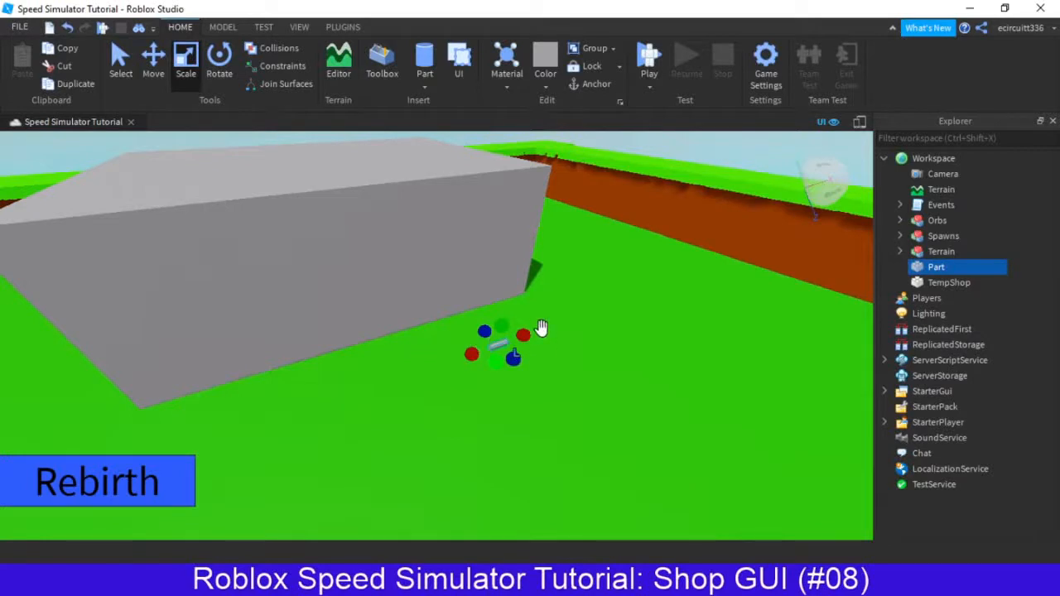
pyautogui.moveTo(530, 339); pyautogui.dragTo(482, 320, button='right')
pyautogui.scroll(3, 492, 322)
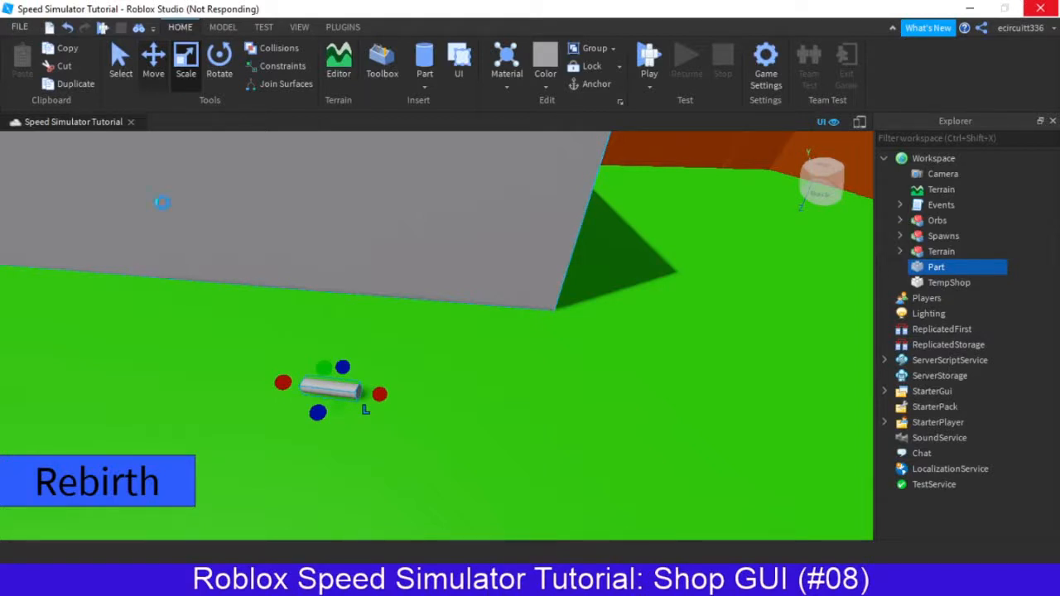
# Move the cylinder toward the middle of TempShop's front side and rotate it so it stands upright.
pyautogui.click(121, 62)
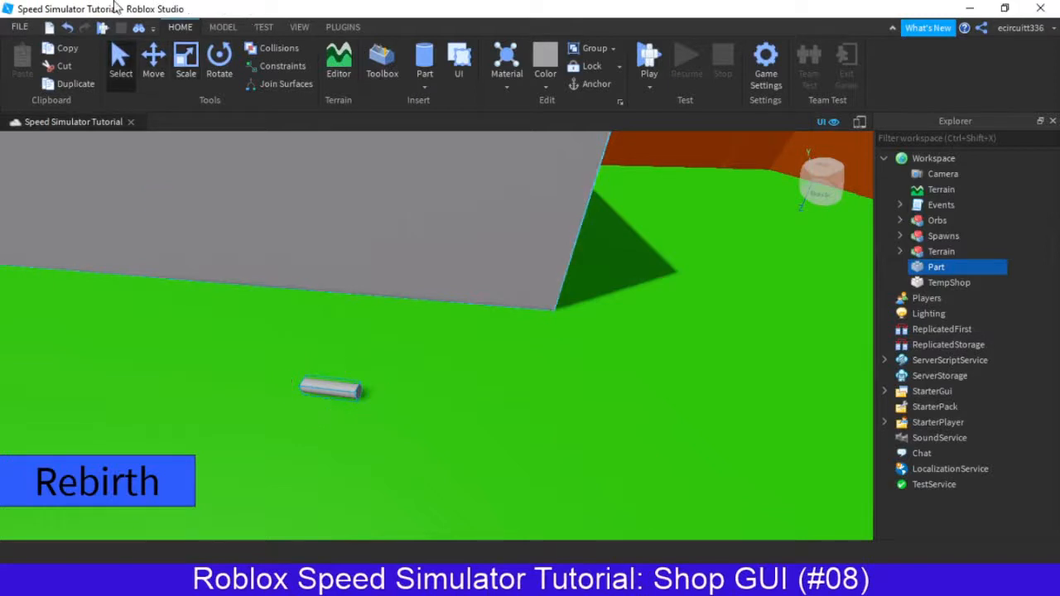
pyautogui.moveTo(257, 285)
pyautogui.mouseDown(button='right')
pyautogui.moveTo(245, 290)
pyautogui.moveTo(261, 296)
pyautogui.mouseUp(button='right')
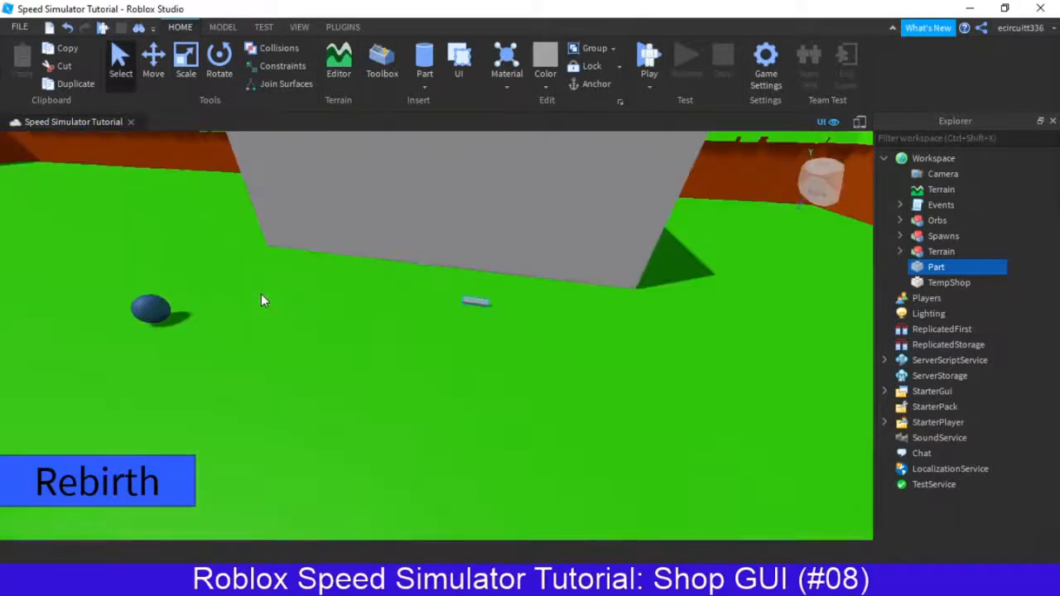
pyautogui.press('w')
pyautogui.moveTo(524, 261); pyautogui.dragTo(371, 241)
pyautogui.moveTo(371, 241); pyautogui.dragTo(341, 231, button='right')
pyautogui.press('w')
pyautogui.press('s')
pyautogui.click(220, 56)
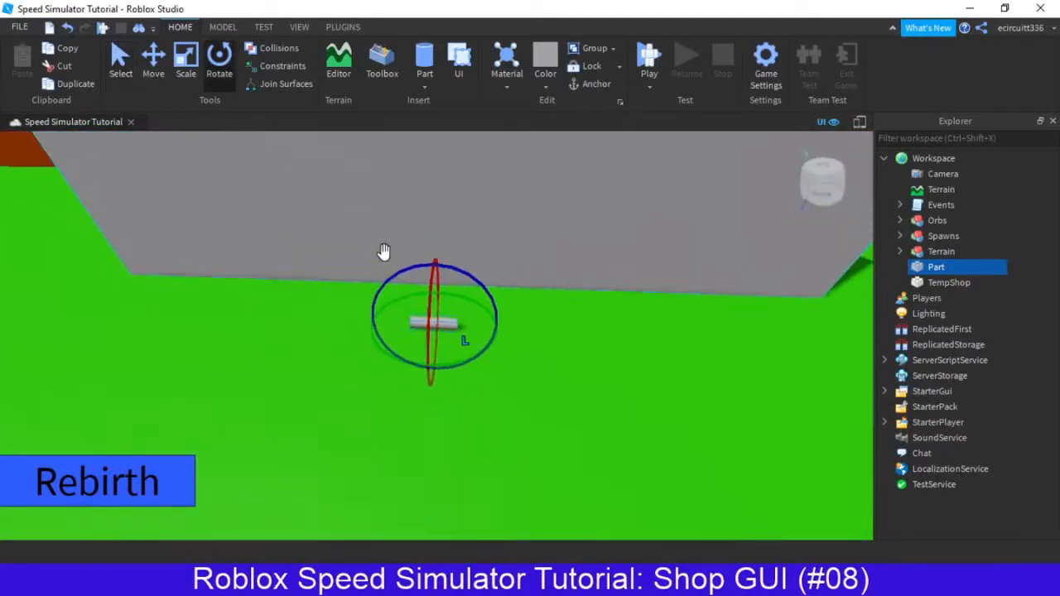
pyautogui.moveTo(383, 253); pyautogui.dragTo(502, 278)
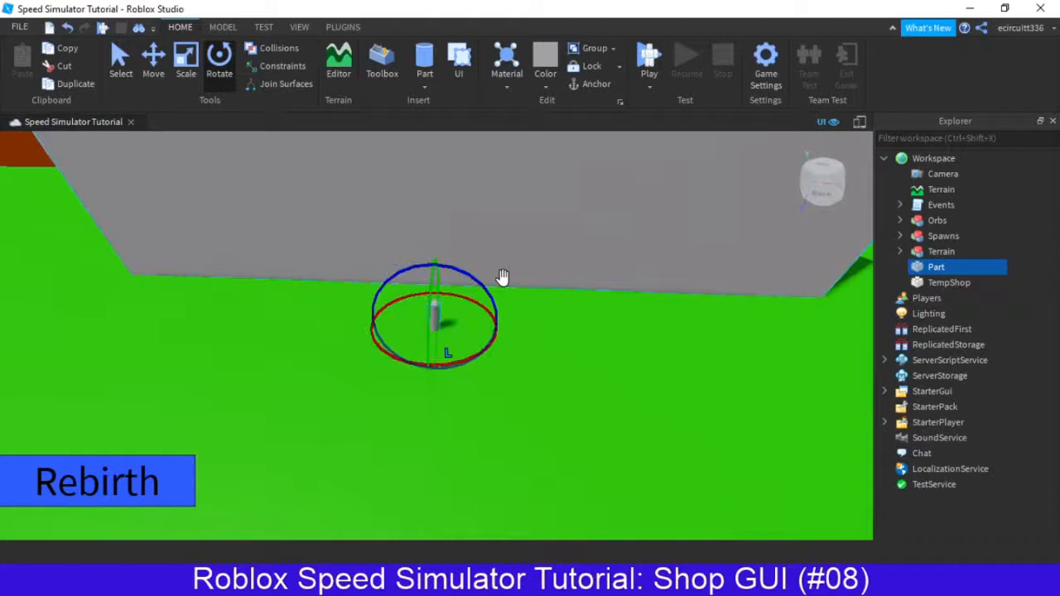
# Raise the upright cylinder above the grass in front of the TempShop block.
pyautogui.click(156, 72)
pyautogui.click(131, 76)
pyautogui.click(148, 81)
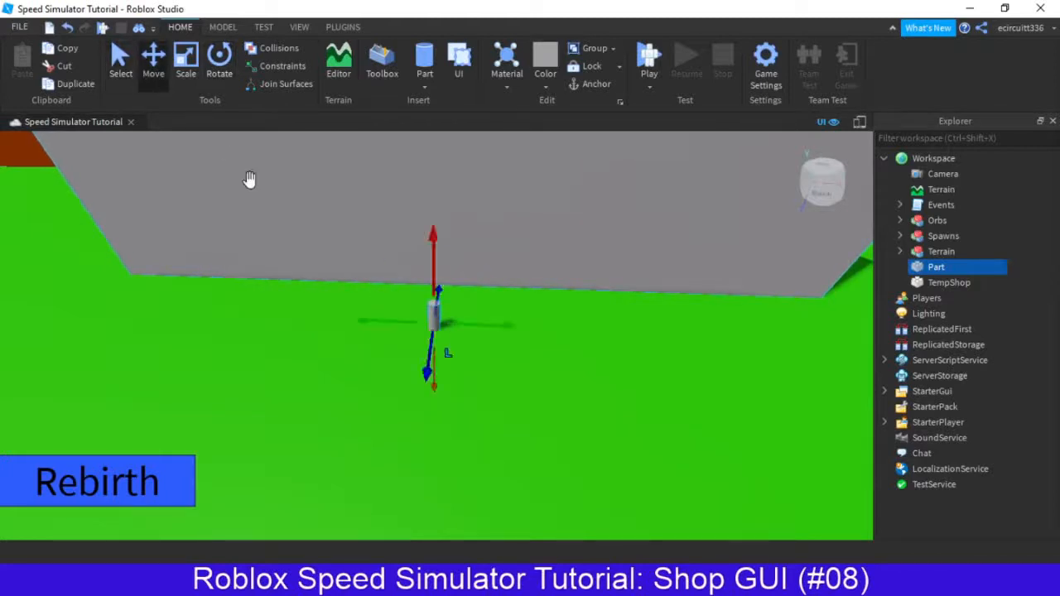
pyautogui.moveTo(435, 252); pyautogui.dragTo(431, 184)
pyautogui.moveTo(431, 184); pyautogui.dragTo(373, 161, button='right')
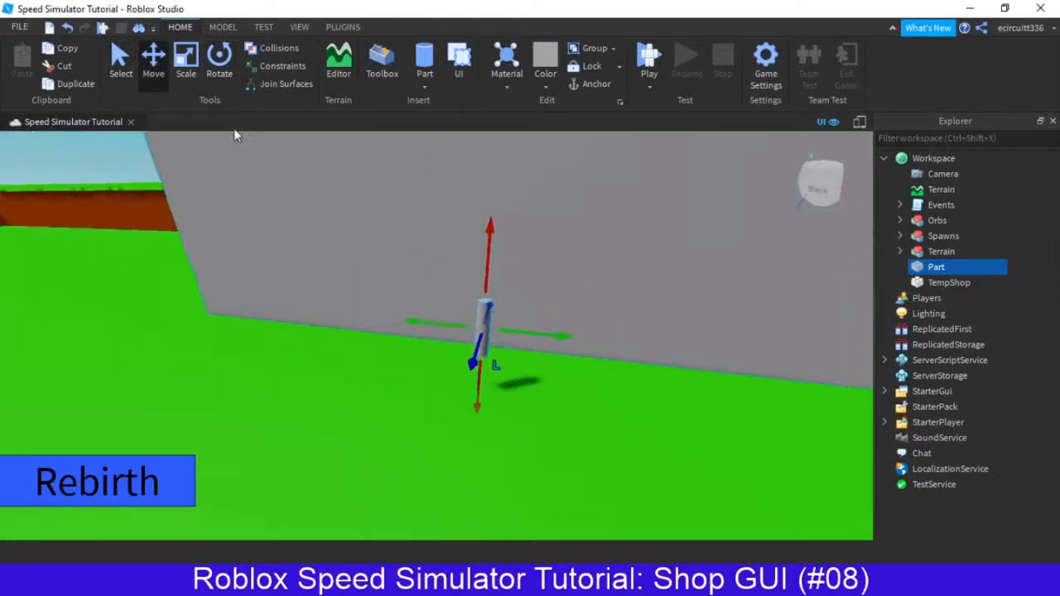
# Scale the cylinder into a thin, wide round disc in front of TempShop.
pyautogui.press('d')
pyautogui.click(178, 73)
pyautogui.moveTo(355, 263); pyautogui.dragTo(372, 337)
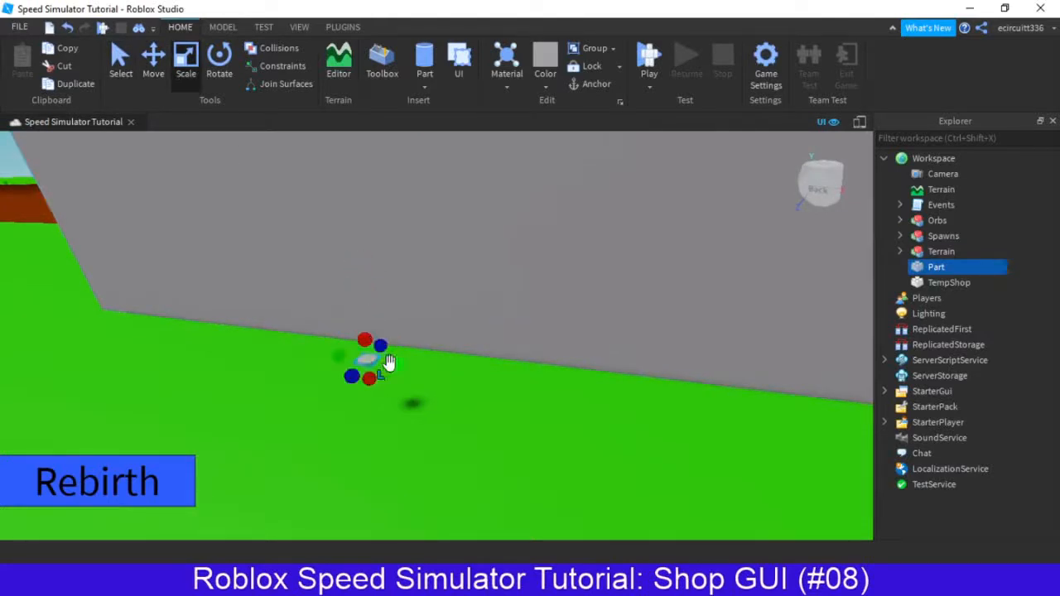
pyautogui.moveTo(389, 359); pyautogui.dragTo(546, 404)
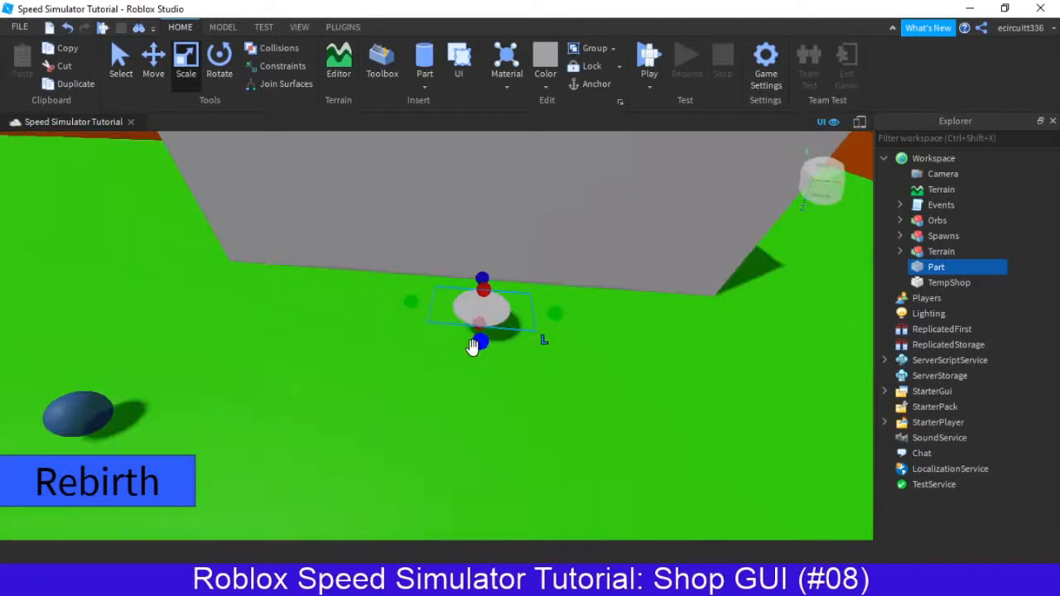
pyautogui.moveTo(473, 347); pyautogui.dragTo(471, 454)
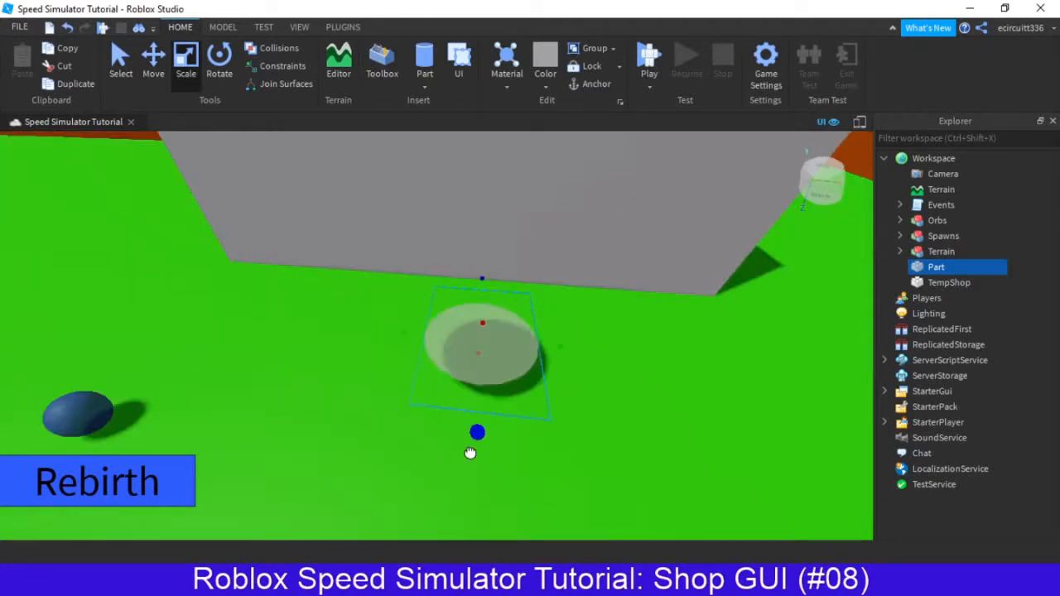
pyautogui.moveTo(563, 343); pyautogui.dragTo(634, 352)
pyautogui.moveTo(634, 352); pyautogui.dragTo(487, 83, button='right')
pyautogui.press('s')
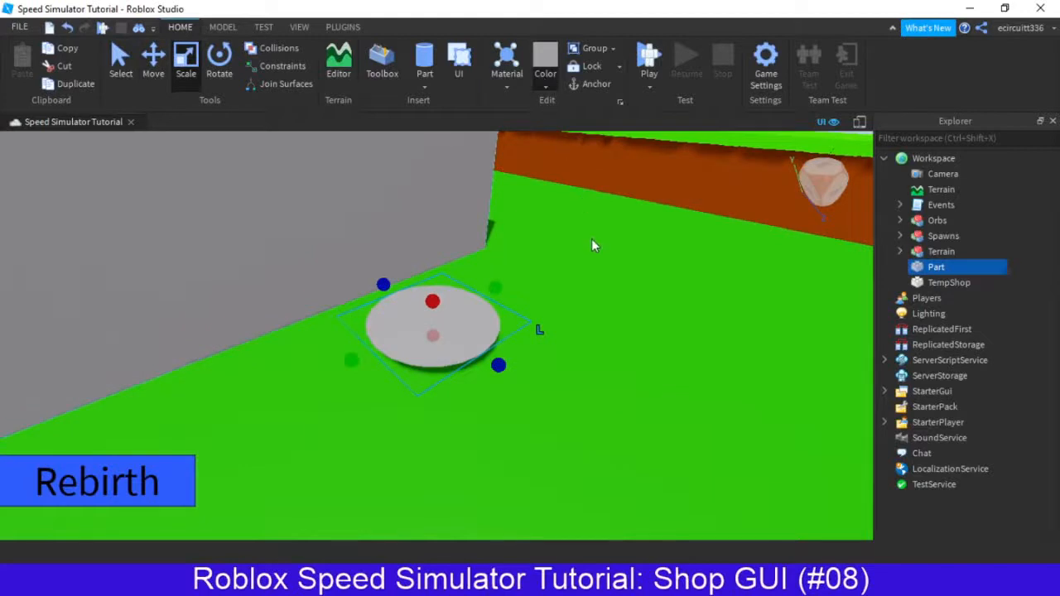
# Try bright red and green on the disc, and settle on a light red color.
pyautogui.click(545, 86)
pyautogui.click(762, 224)
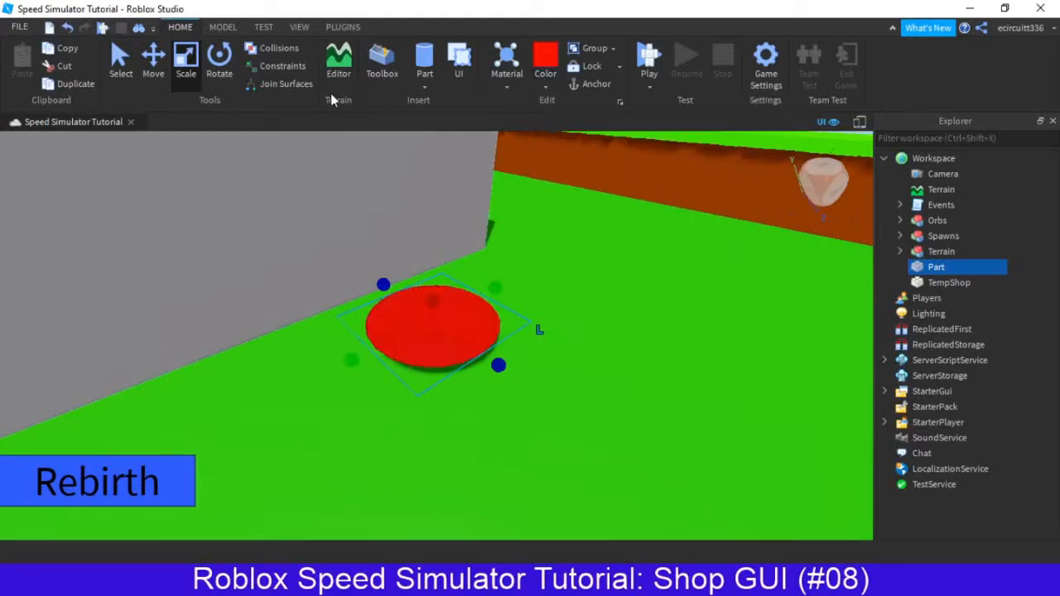
pyautogui.click(550, 83)
pyautogui.click(643, 164)
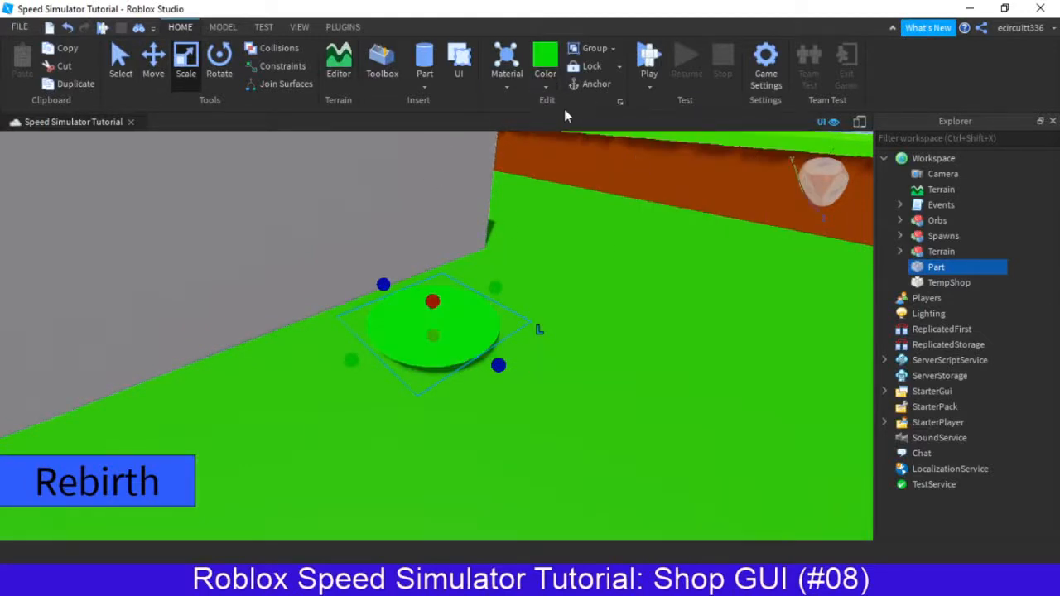
pyautogui.click(545, 83)
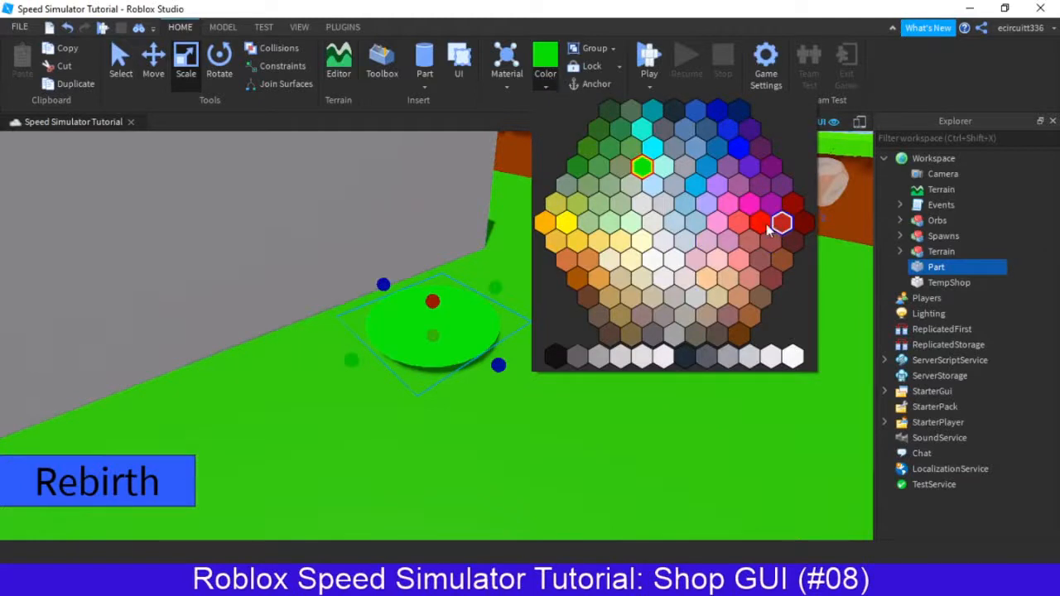
pyautogui.click(740, 223)
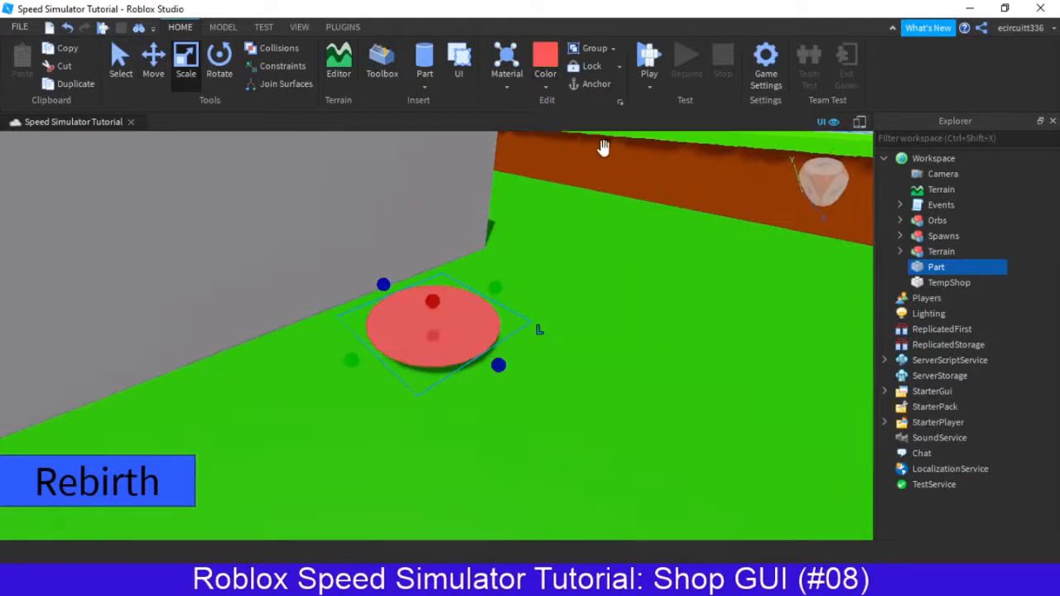
# Lay the light red disc on the grass, partly under the front edge of the TempShop block.
pyautogui.click(118, 73)
pyautogui.moveTo(450, 321); pyautogui.dragTo(516, 359)
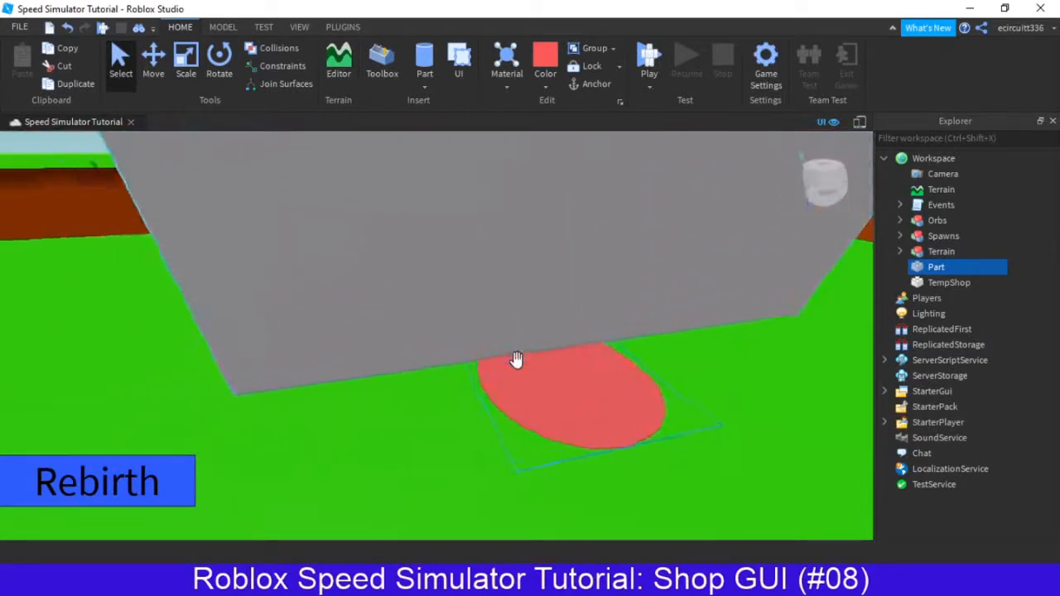
pyautogui.moveTo(516, 360)
pyautogui.mouseDown(button='right')
pyautogui.moveTo(435, 321)
pyautogui.moveTo(529, 365)
pyautogui.moveTo(540, 349)
pyautogui.moveTo(509, 349)
pyautogui.mouseUp(button='right')
pyautogui.scroll(3, 528, 366)
pyautogui.scroll(-4, 529, 365)
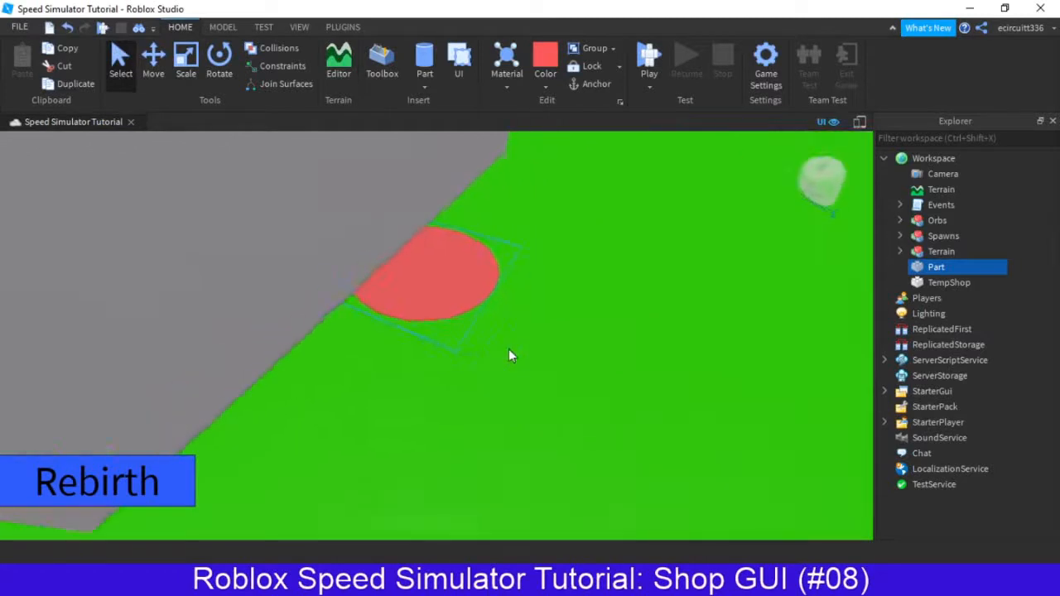
pyautogui.press('s')
pyautogui.press('d')
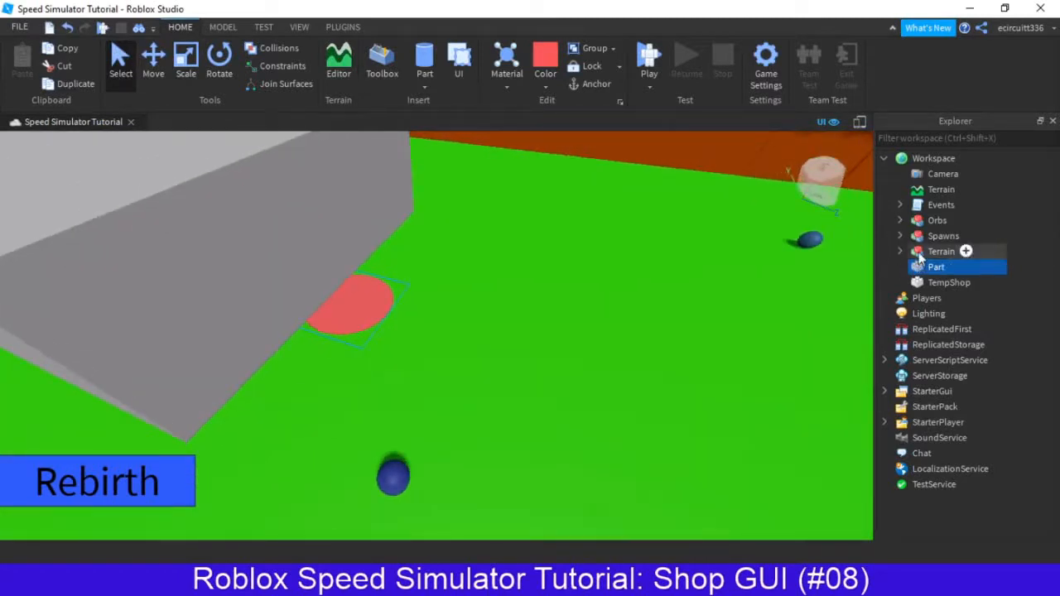
# Rename the disc part to OpenShop.
pyautogui.doubleClick(948, 266)
pyautogui.write('OpenUpgrad')
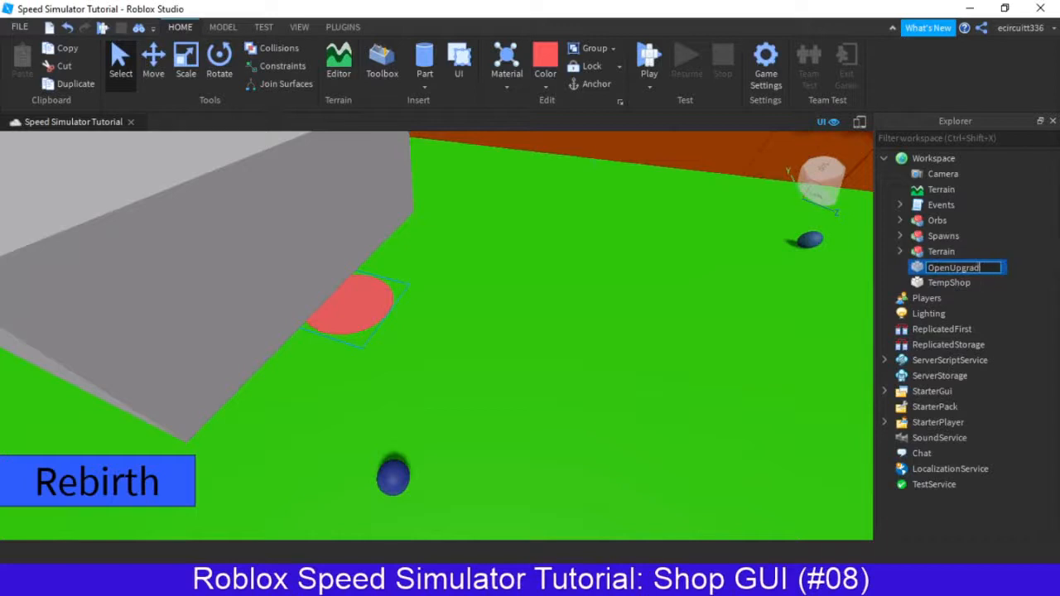
pyautogui.write('opop')
pyautogui.press('Return')
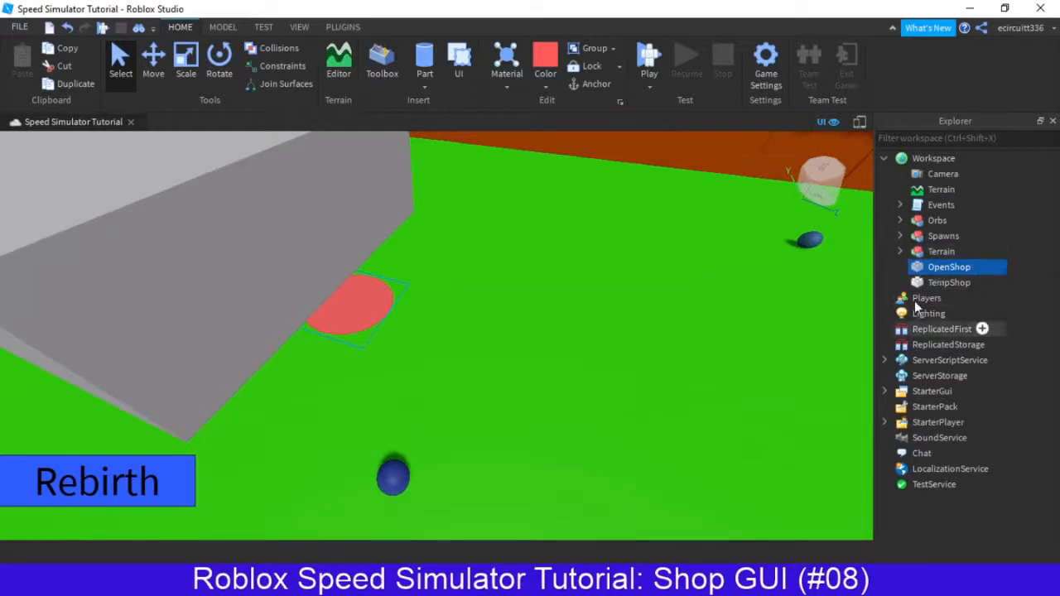
# Insert a ScreenGui into StarterGui and name it ShopGUI.
pyautogui.click(884, 391)
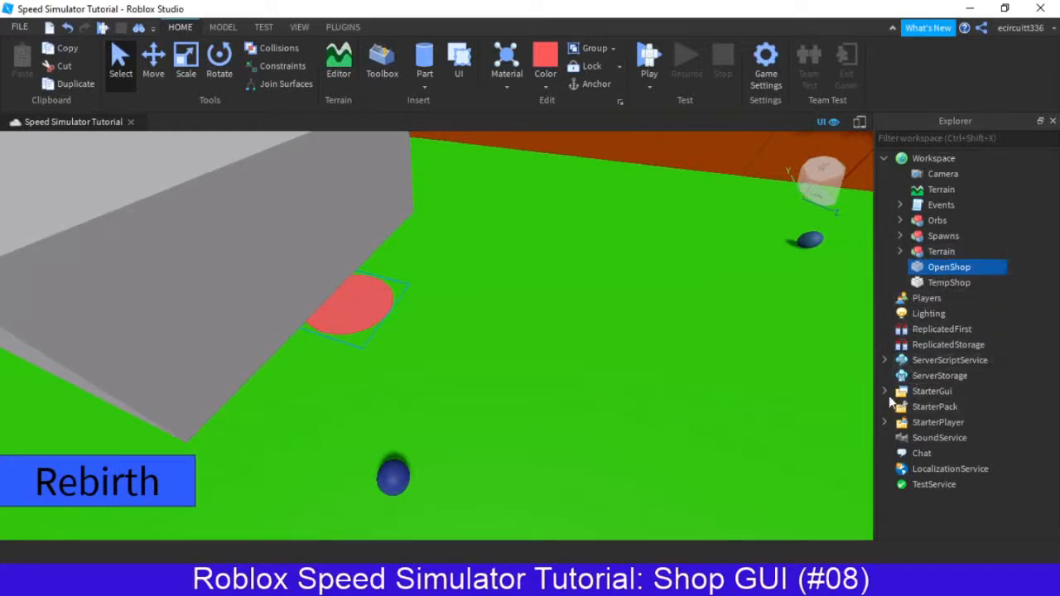
pyautogui.rightClick(929, 391)
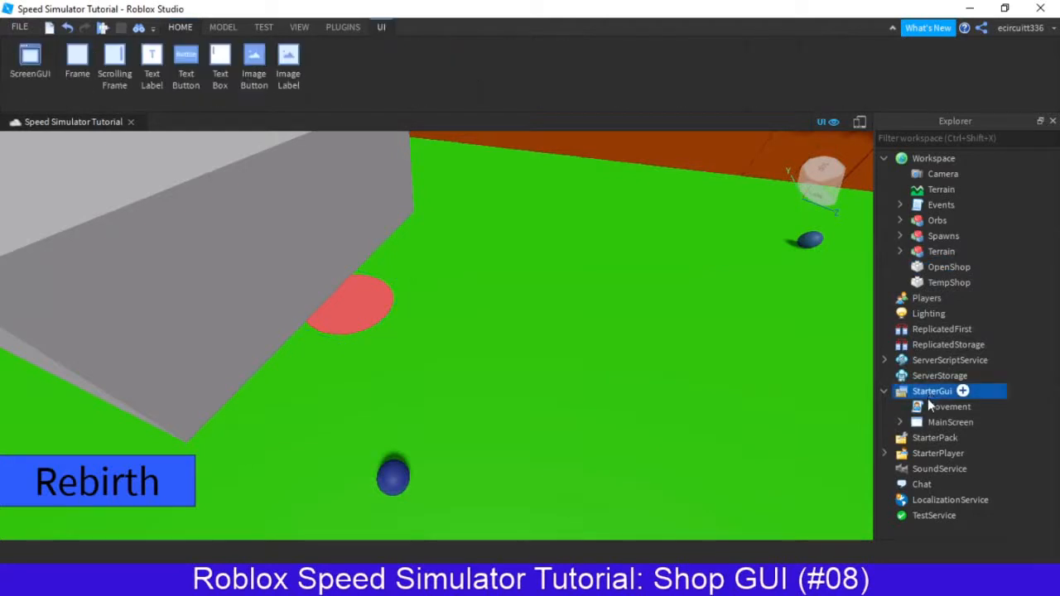
pyautogui.click(786, 377)
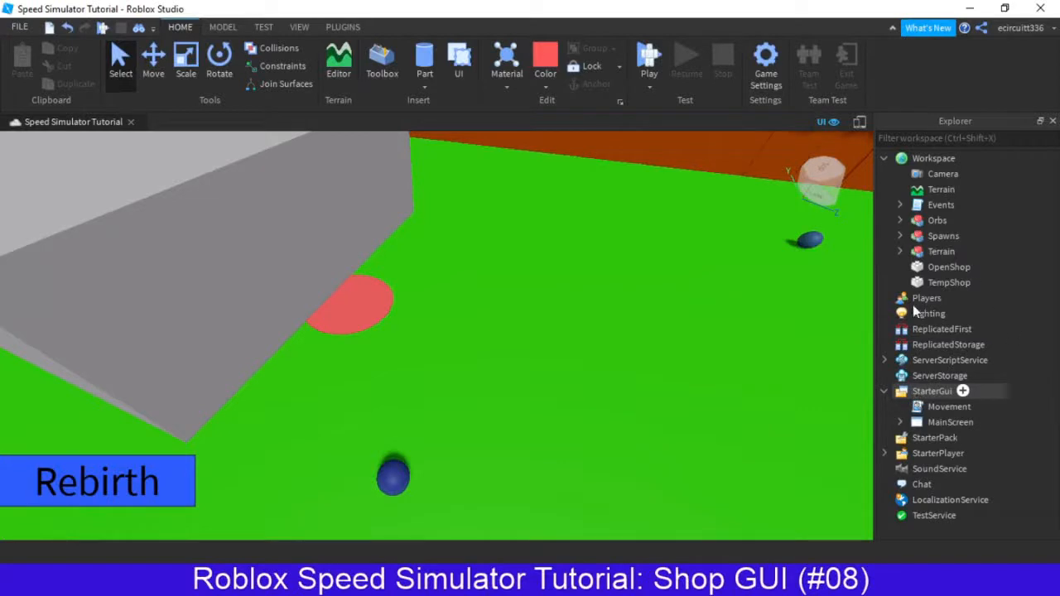
pyautogui.click(963, 391)
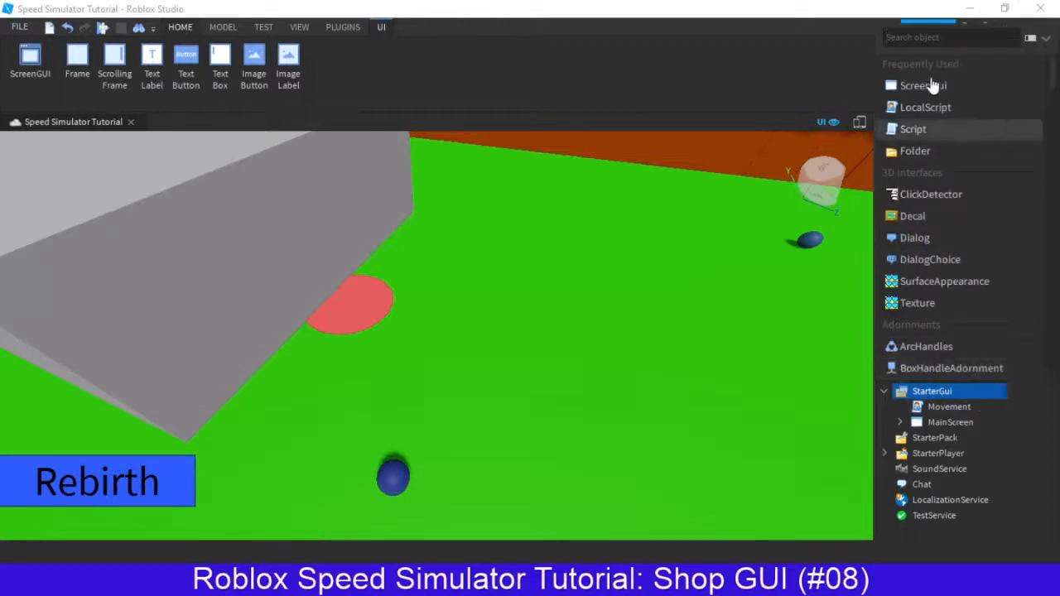
pyautogui.click(923, 85)
pyautogui.press('F2')
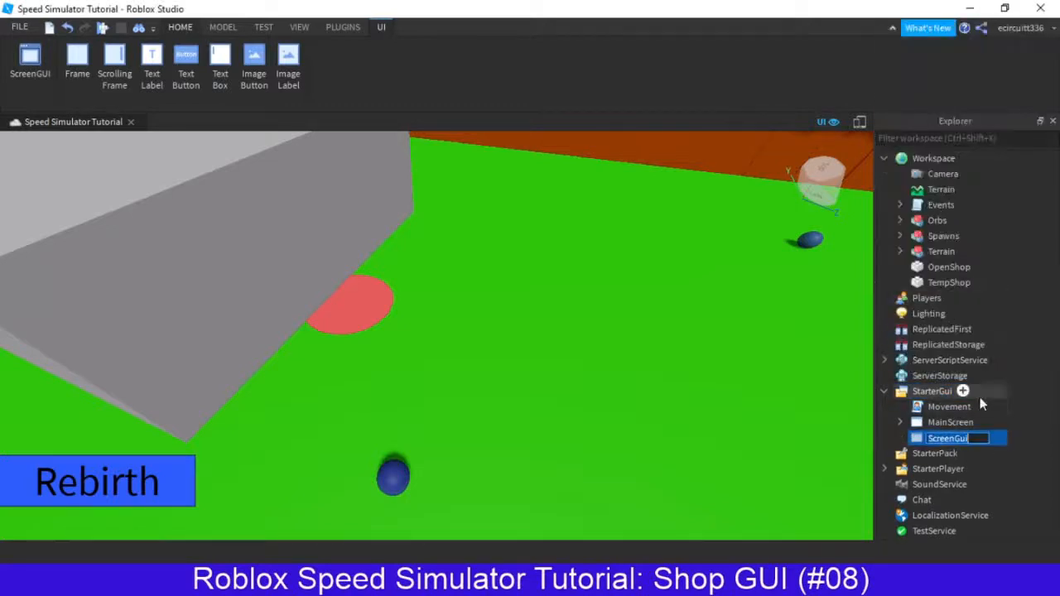
pyautogui.write('ShopGUI')
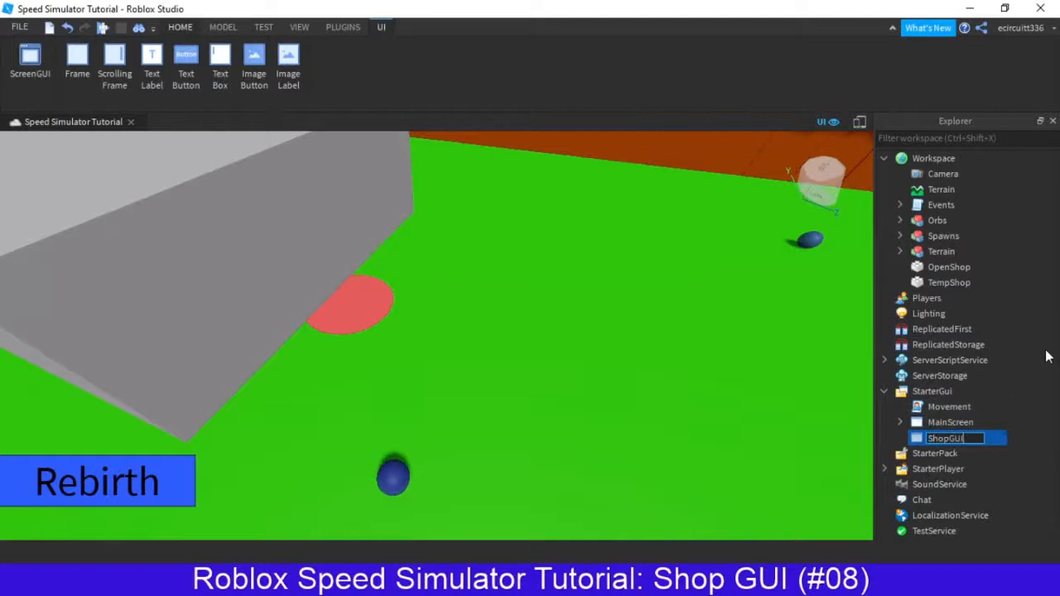
pyautogui.press('Return')
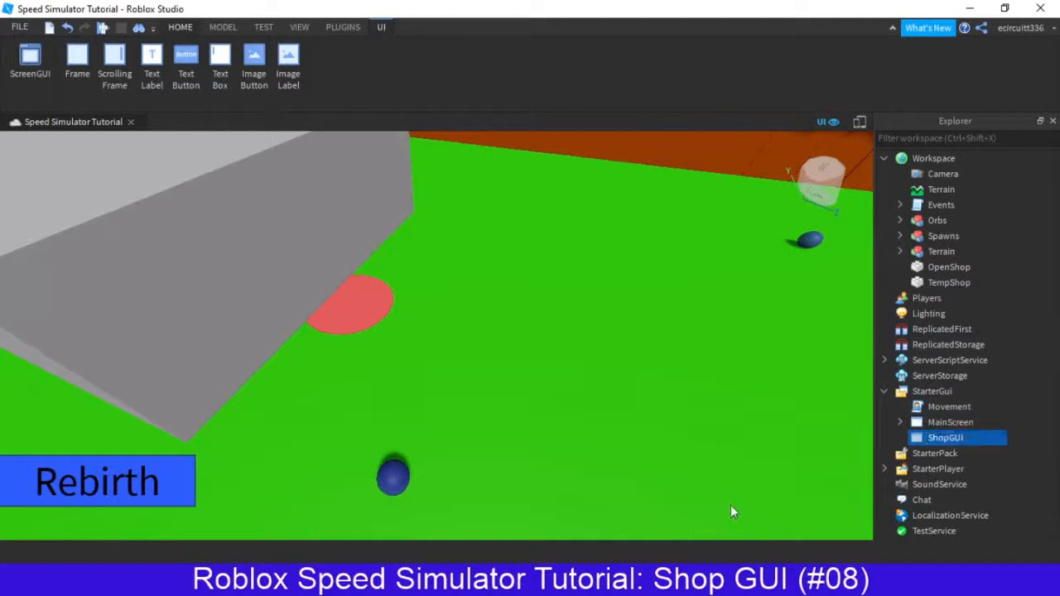
# Switch to the Useless Speed Developer place and read the OpenUpgradeShop1 script inside the UpgradeShop GUI.
pyautogui.click(855, 582)
pyautogui.click(961, 502)
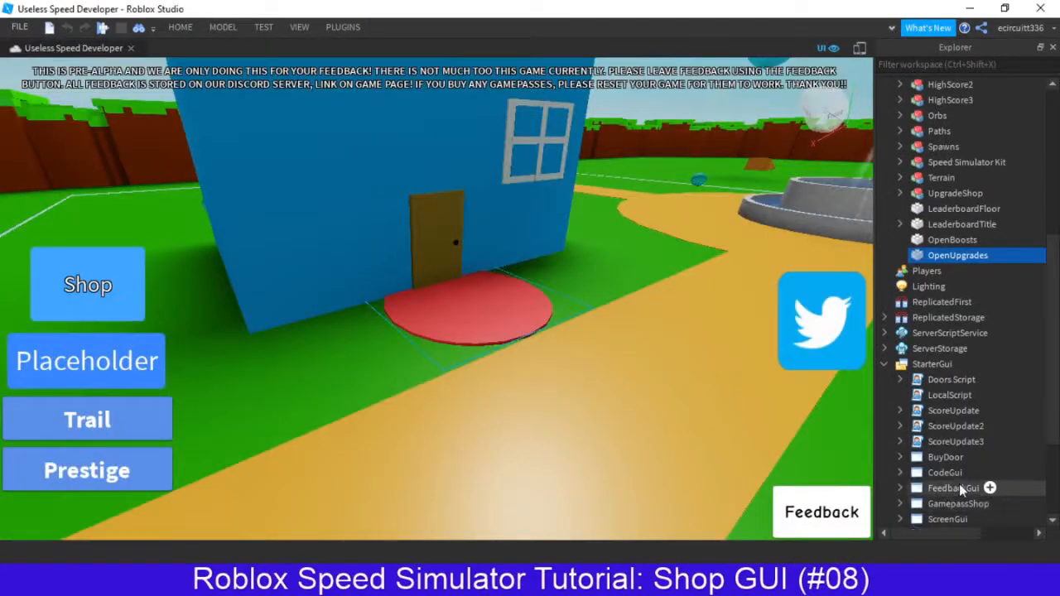
pyautogui.scroll(-2, 995, 351)
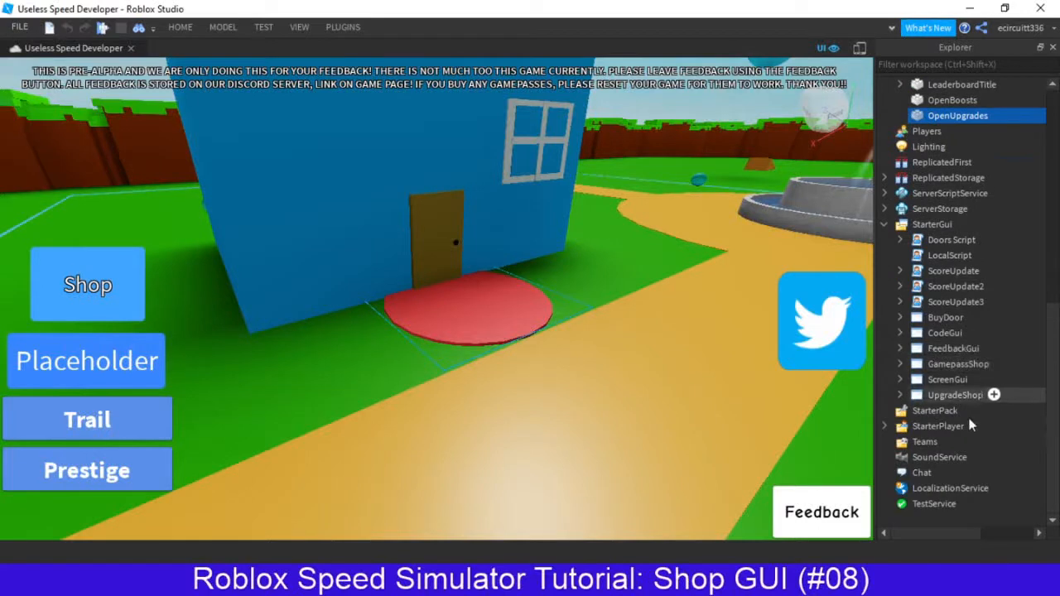
pyautogui.click(902, 396)
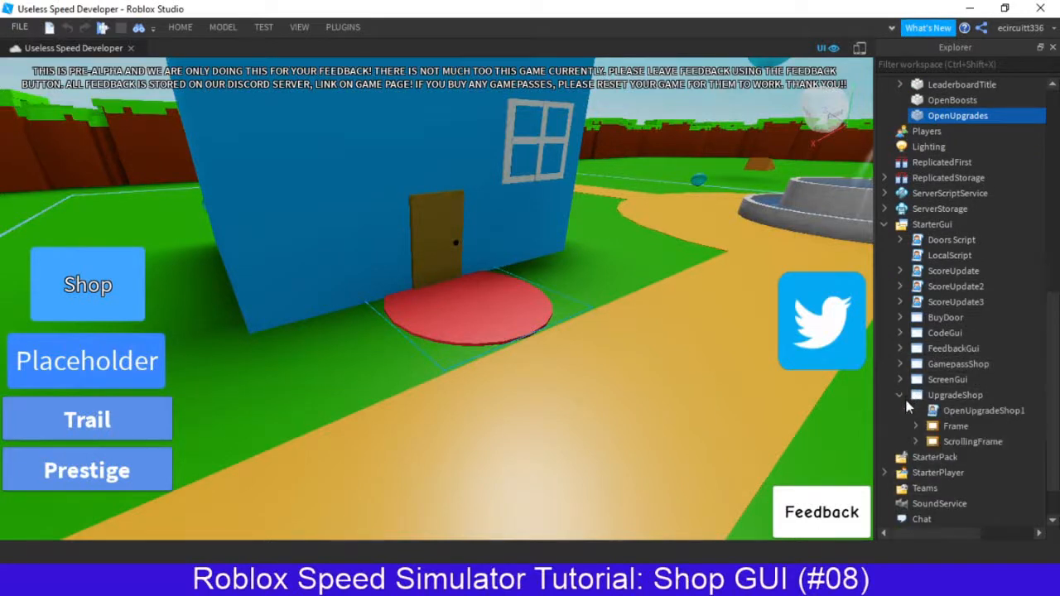
pyautogui.scroll(-1, 952, 421)
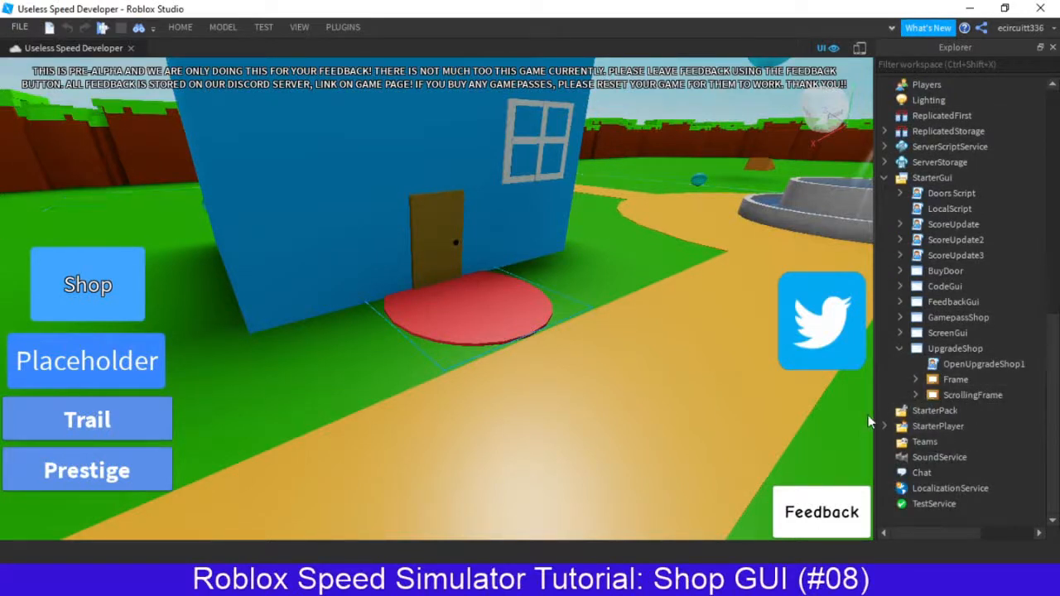
pyautogui.click(951, 378)
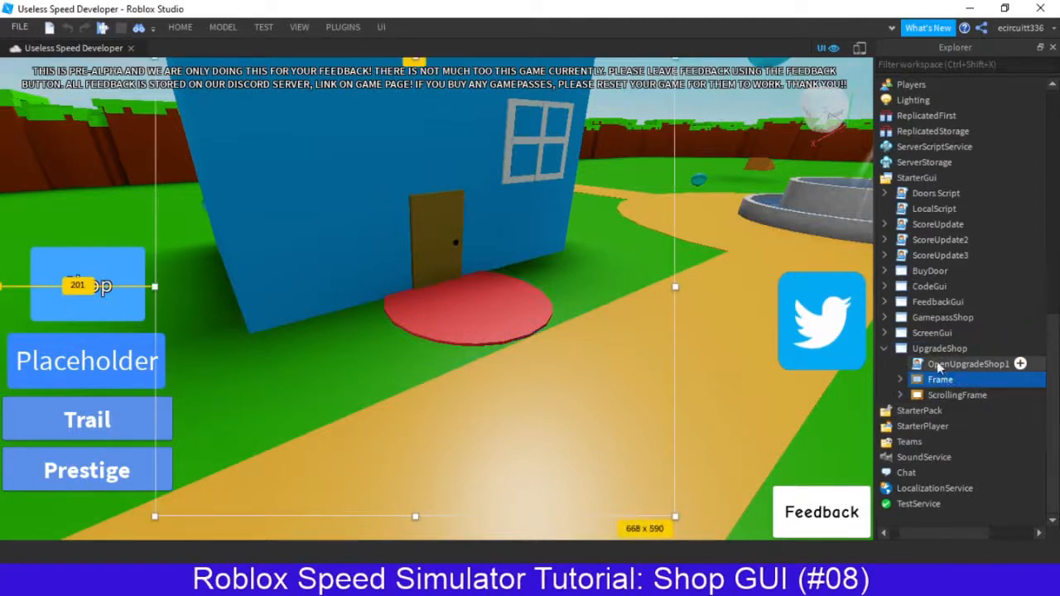
pyautogui.doubleClick(941, 364)
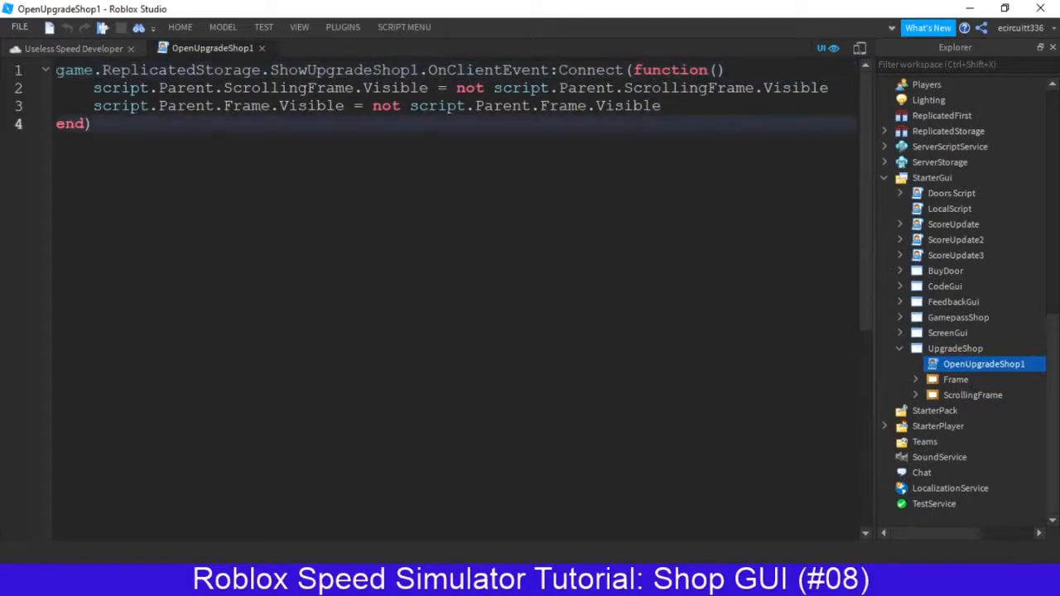
pyautogui.click(257, 48)
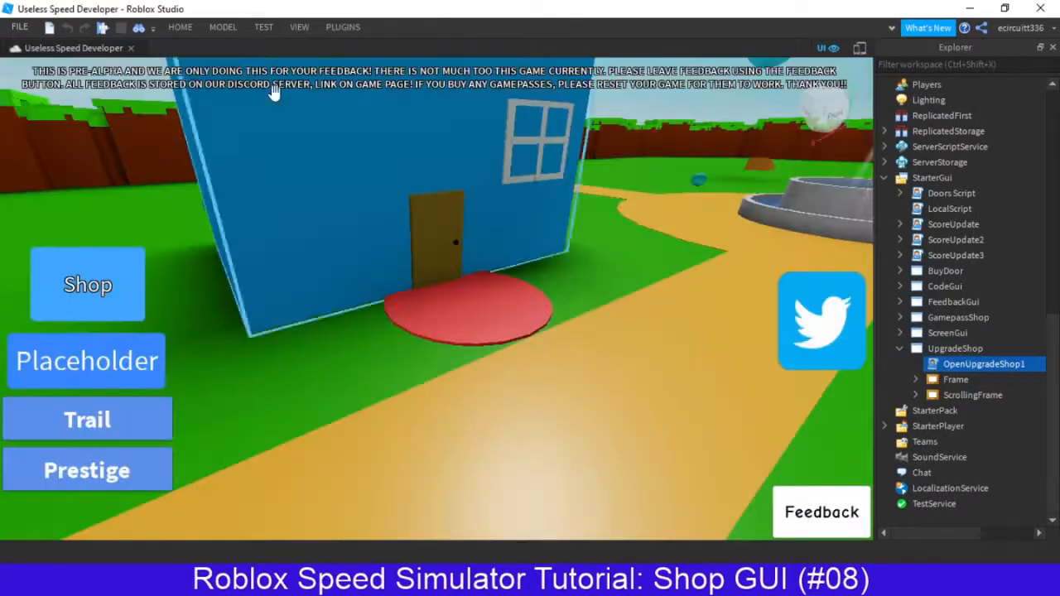
# Examine the contents of UpgradeShop's Frame and ScrollingFrame, and collapse both again.
pyautogui.click(913, 380)
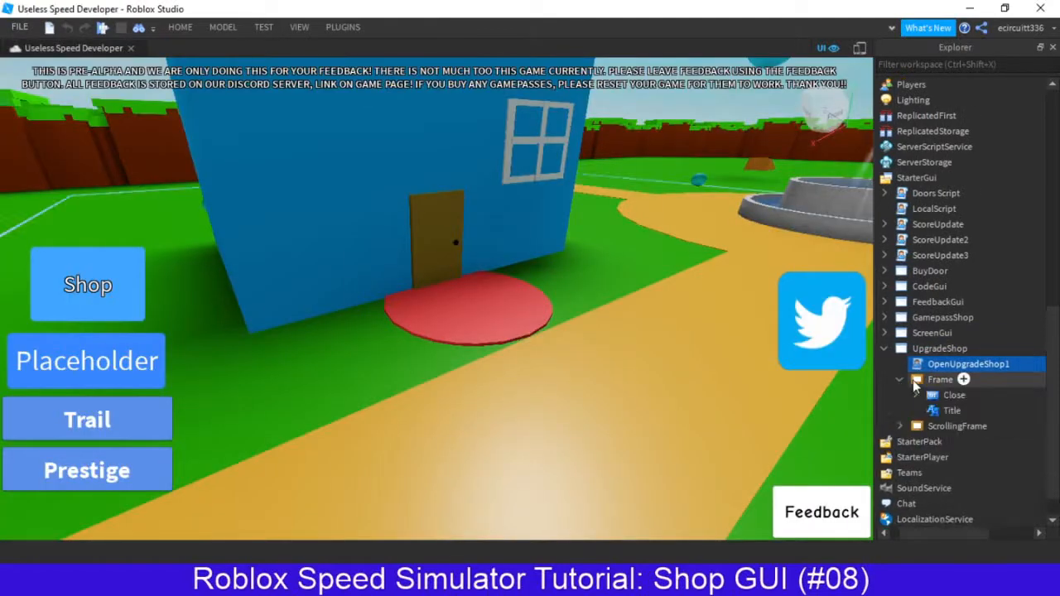
pyautogui.click(901, 426)
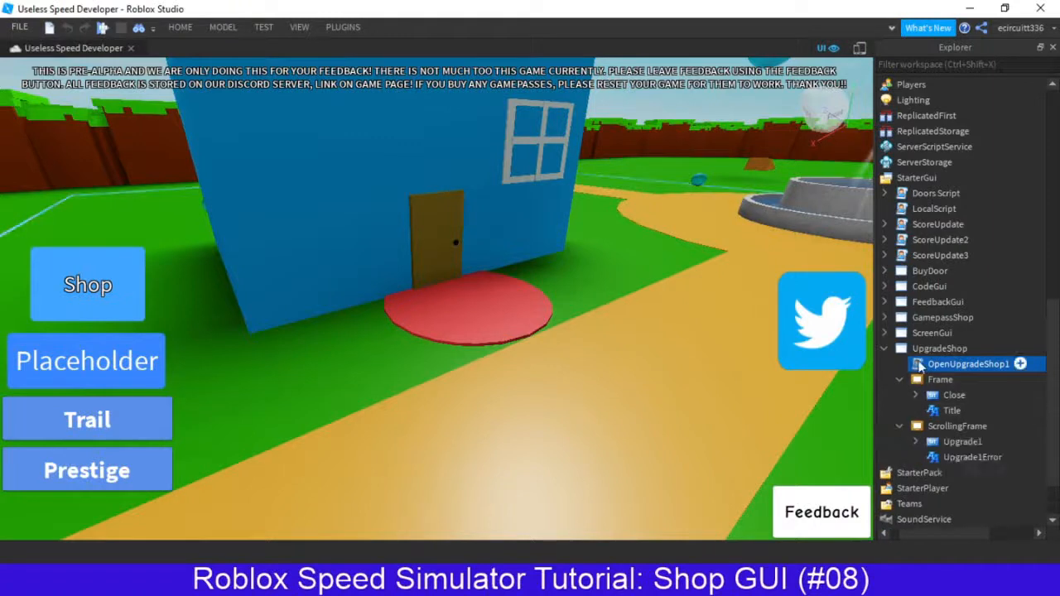
pyautogui.click(907, 380)
pyautogui.click(899, 380)
pyautogui.click(901, 395)
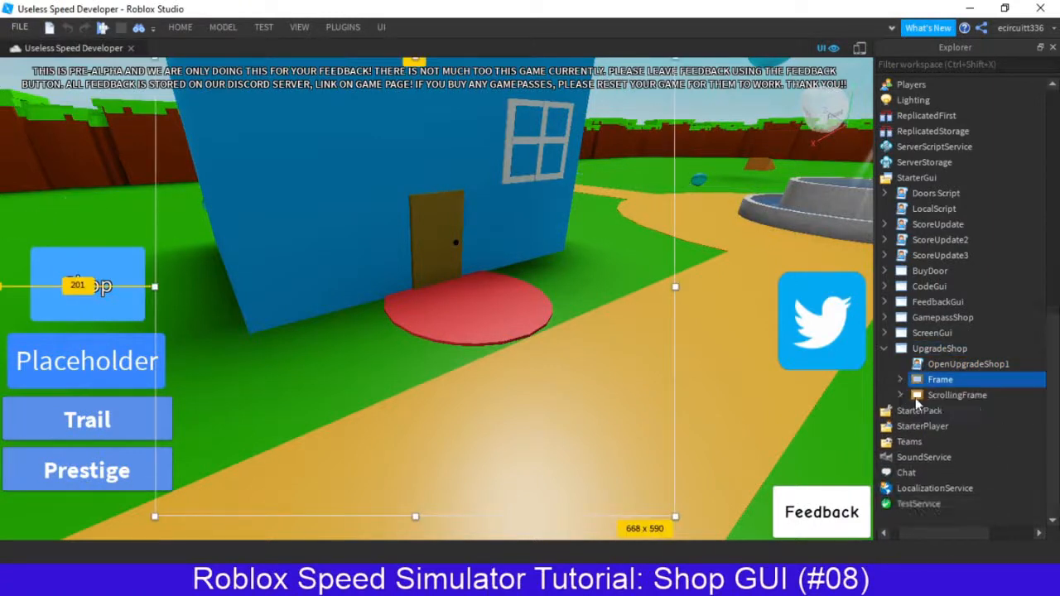
# Make UpgradeShop's Frame and ScrollingFrame visible together so the upgrade shop shows in the viewport.
pyautogui.keyDown('ctrl'); pyautogui.click(953, 395); pyautogui.keyUp('ctrl')
pyautogui.click(299, 27)
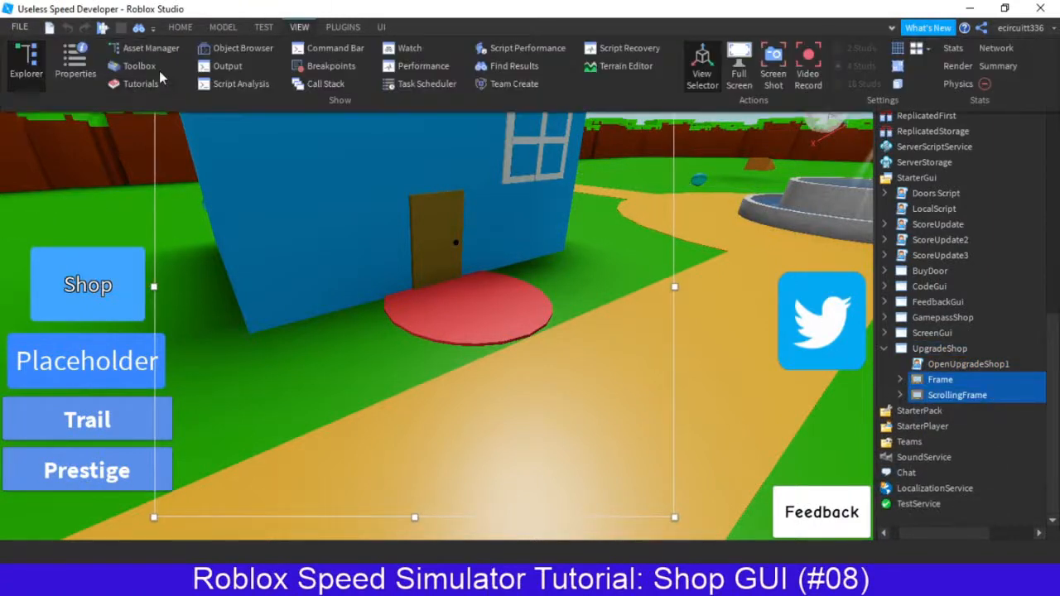
pyautogui.click(75, 62)
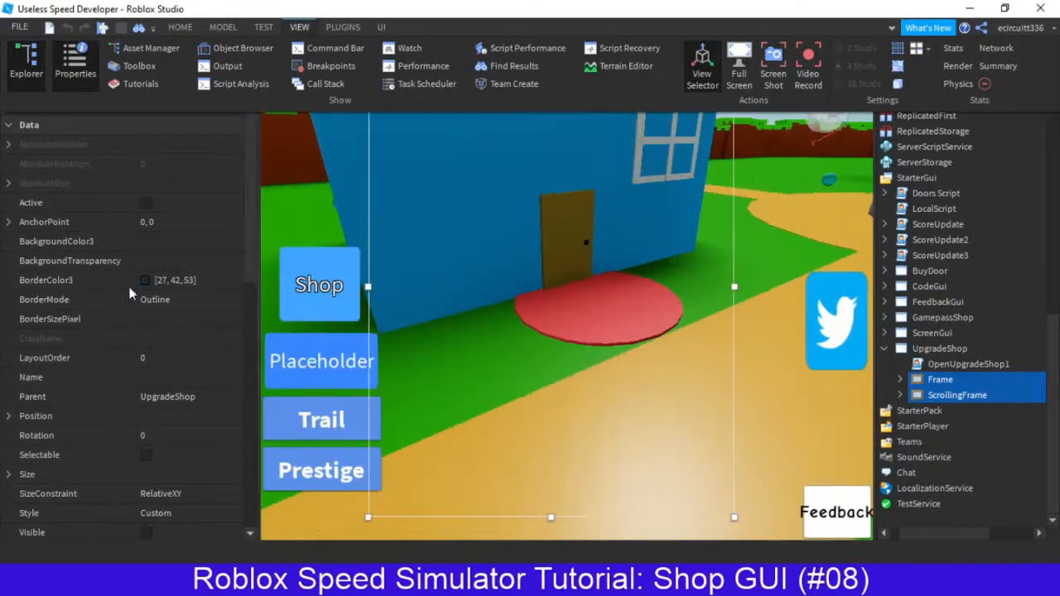
pyautogui.scroll(-5, 166, 290)
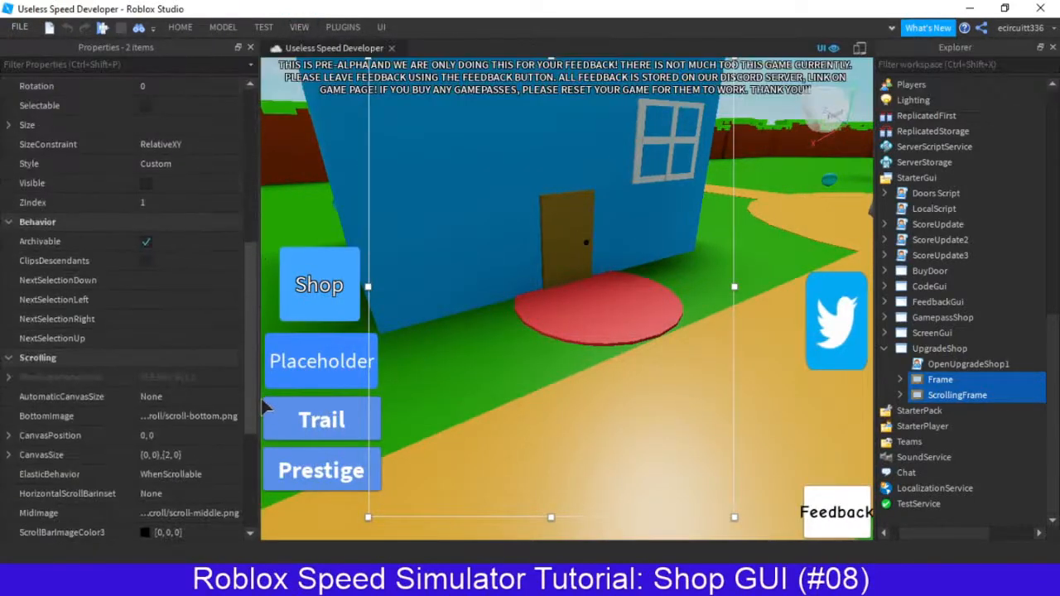
pyautogui.click(146, 241)
pyautogui.click(147, 241)
pyautogui.scroll(5, 183, 240)
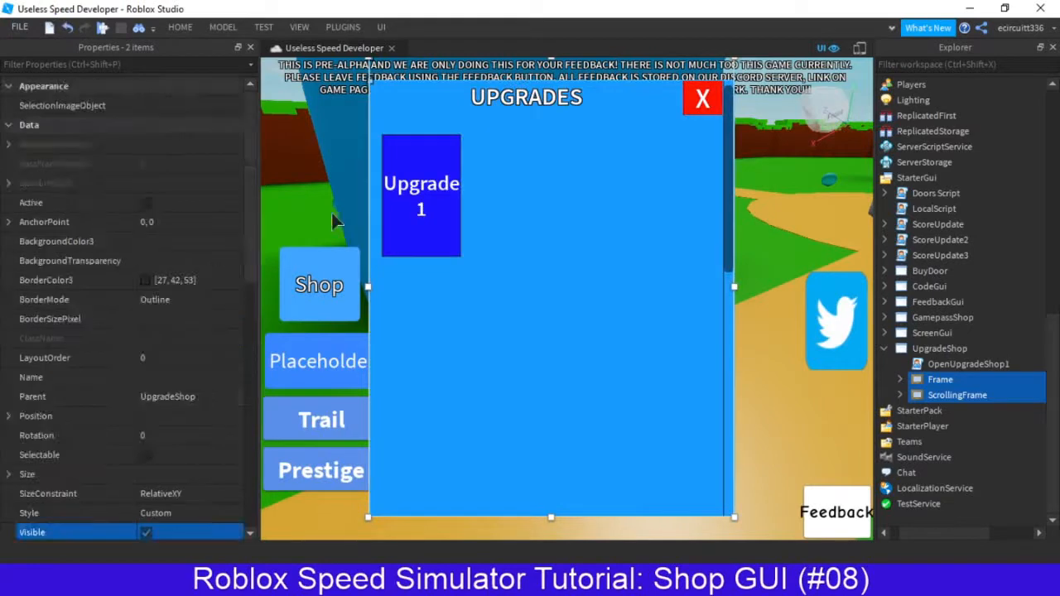
pyautogui.moveTo(331, 213); pyautogui.dragTo(327, 197, button='right')
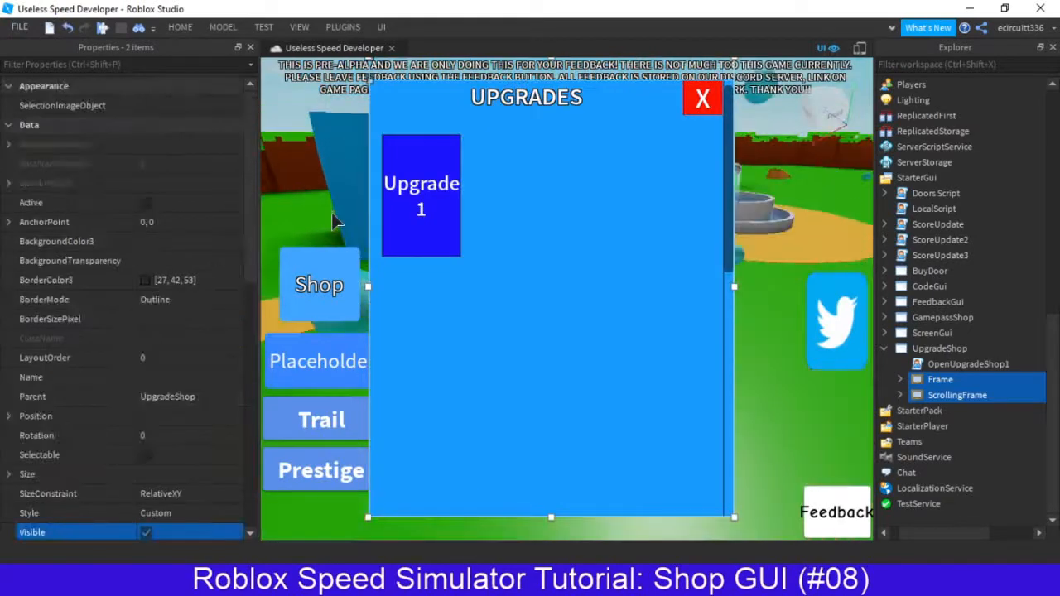
pyautogui.click(252, 47)
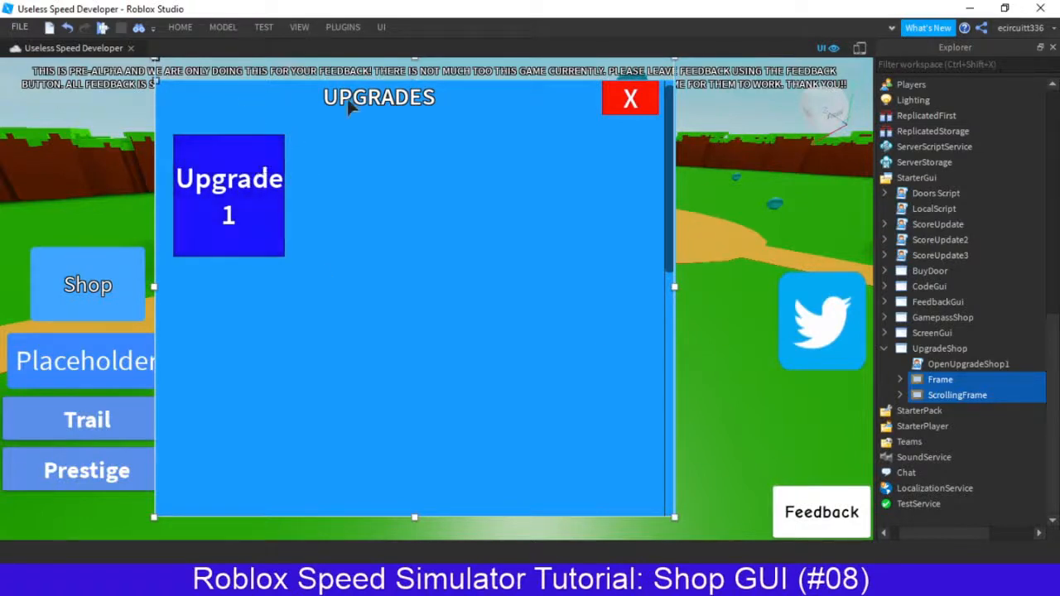
# Examine the Close button in UpgradeShop's Frame and the Upgrade1 button in its ScrollingFrame.
pyautogui.click(901, 379)
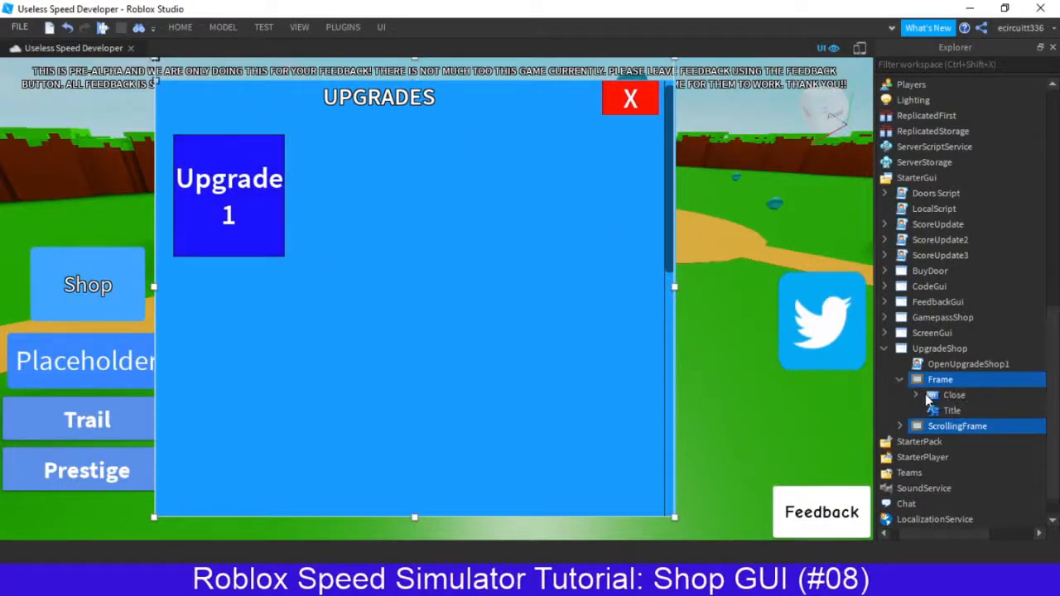
pyautogui.click(939, 395)
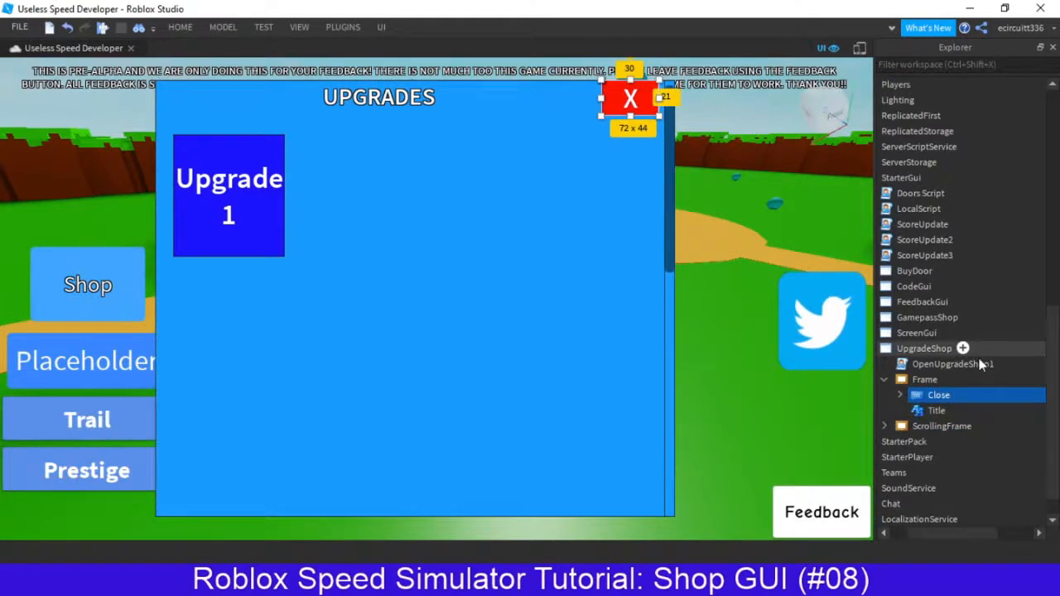
pyautogui.click(884, 379)
pyautogui.click(886, 395)
pyautogui.click(969, 395)
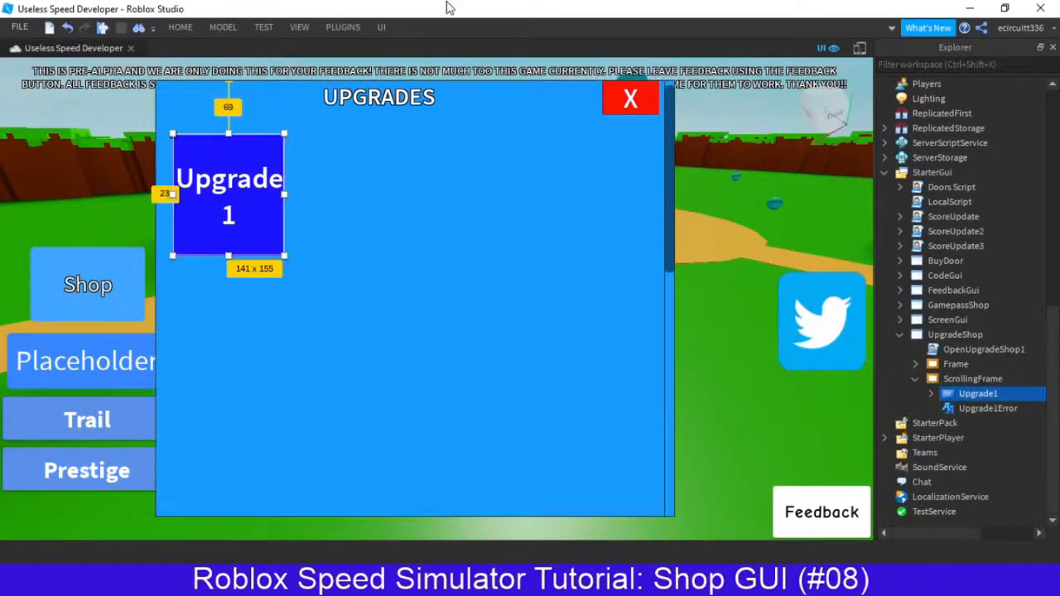
# Hide the Upgrade1 button to view the upgrade shop without it, and make the button visible again.
pyautogui.click(299, 27)
pyautogui.click(76, 67)
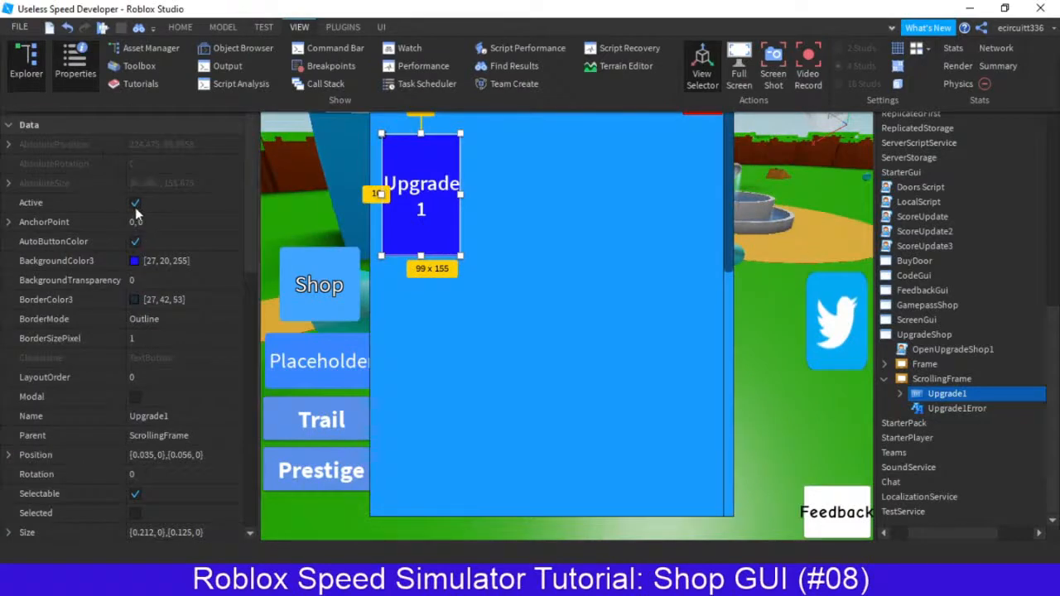
pyautogui.click(135, 203)
pyautogui.click(137, 205)
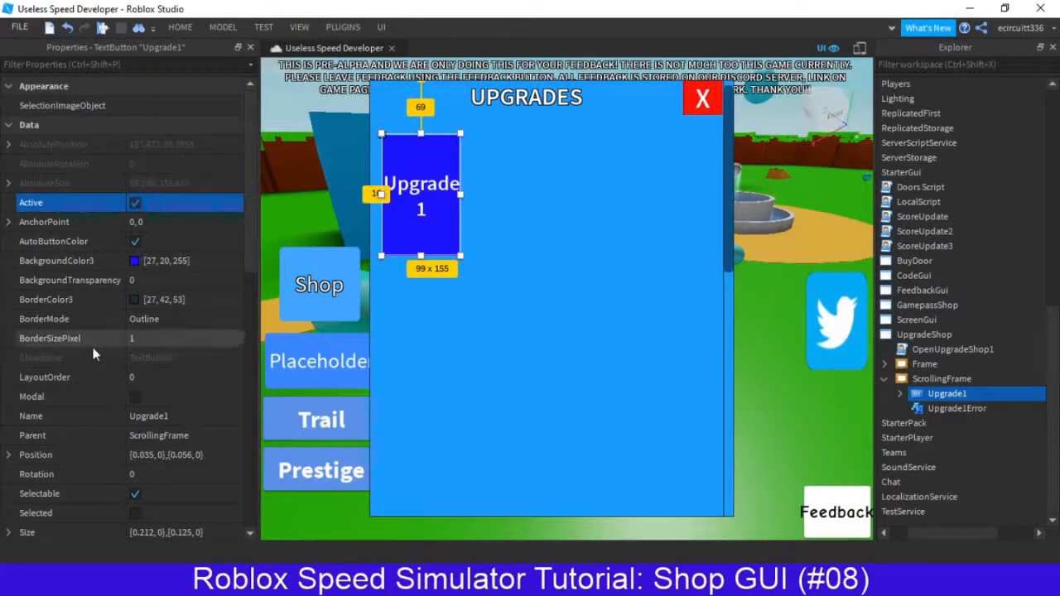
pyautogui.scroll(-3, 143, 494)
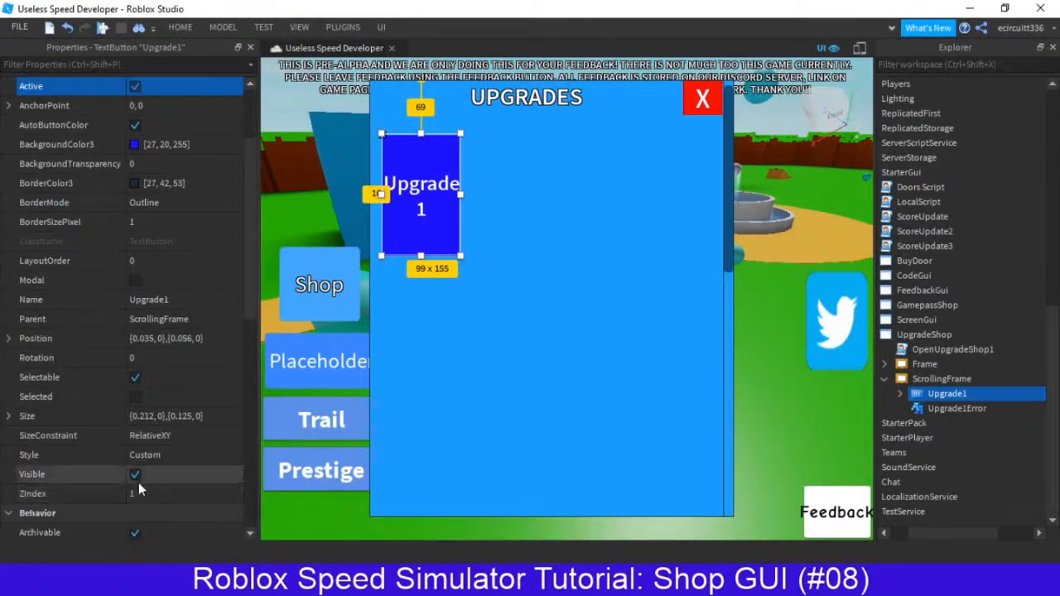
pyautogui.click(135, 474)
pyautogui.click(251, 47)
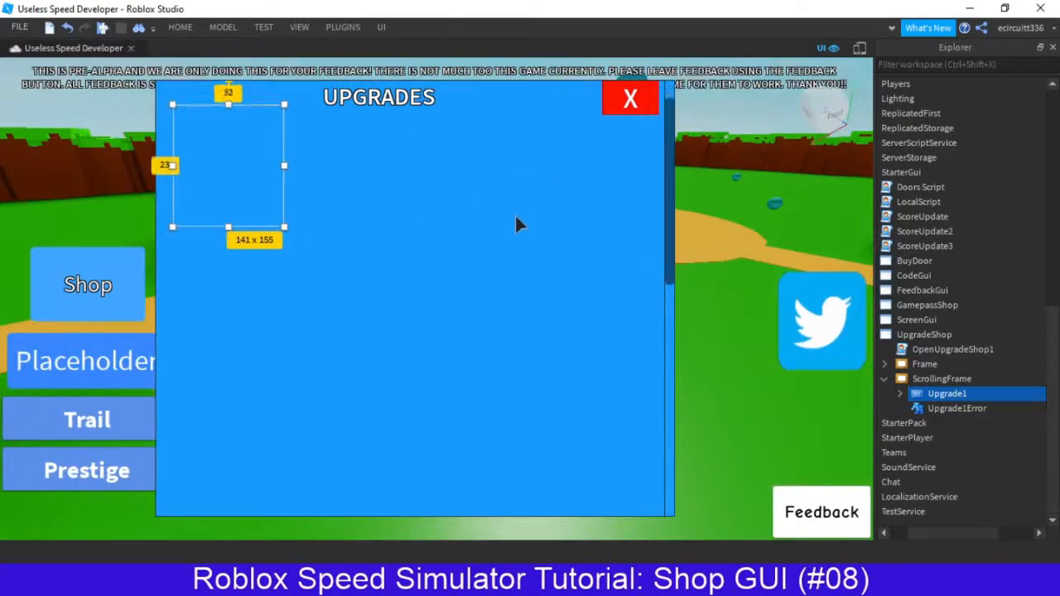
pyautogui.moveTo(284, 93); pyautogui.dragTo(370, 120)
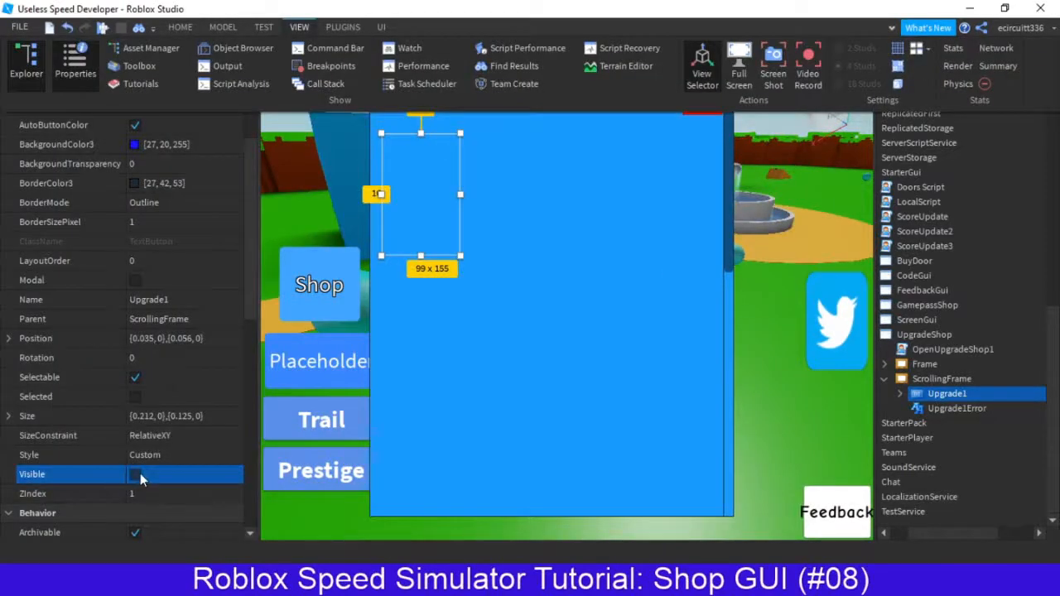
pyautogui.click(136, 475)
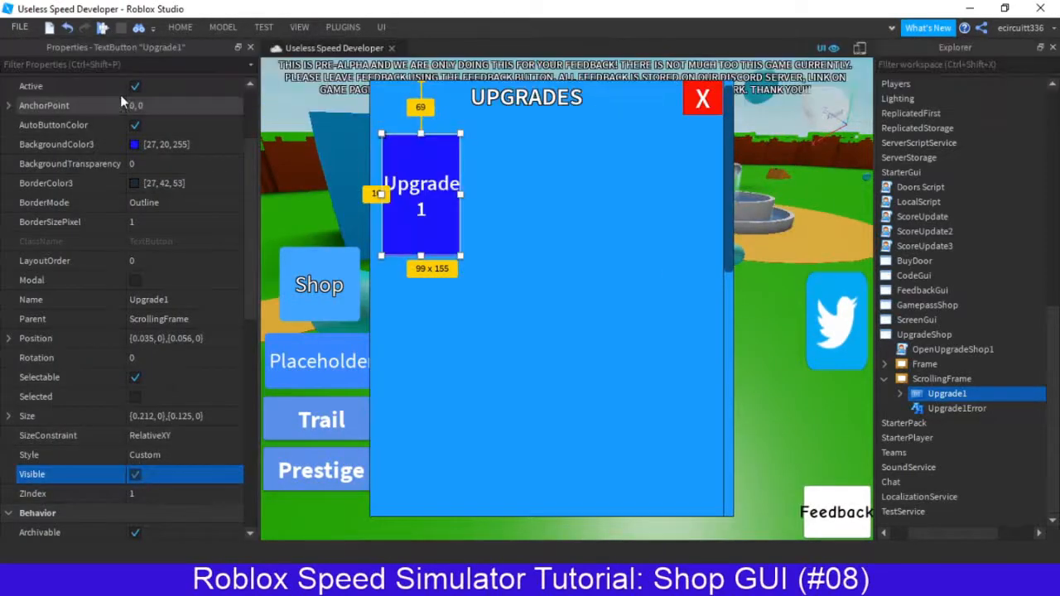
pyautogui.click(249, 43)
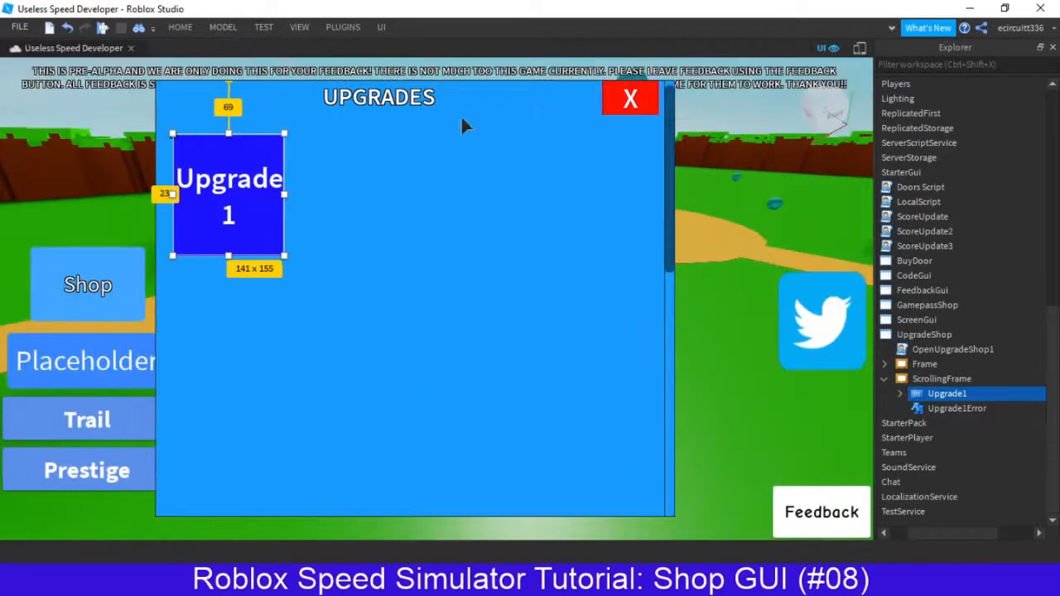
# Review the extent of UpgradeShop's Frame, and switch back to the Speed Simulator Tutorial place.
pyautogui.click(916, 379)
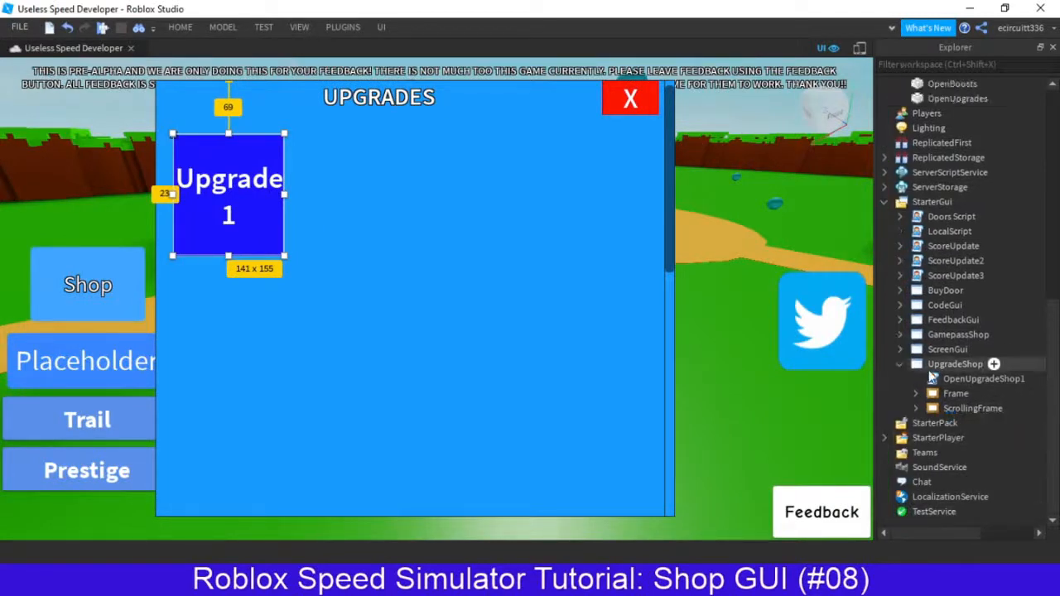
pyautogui.click(953, 394)
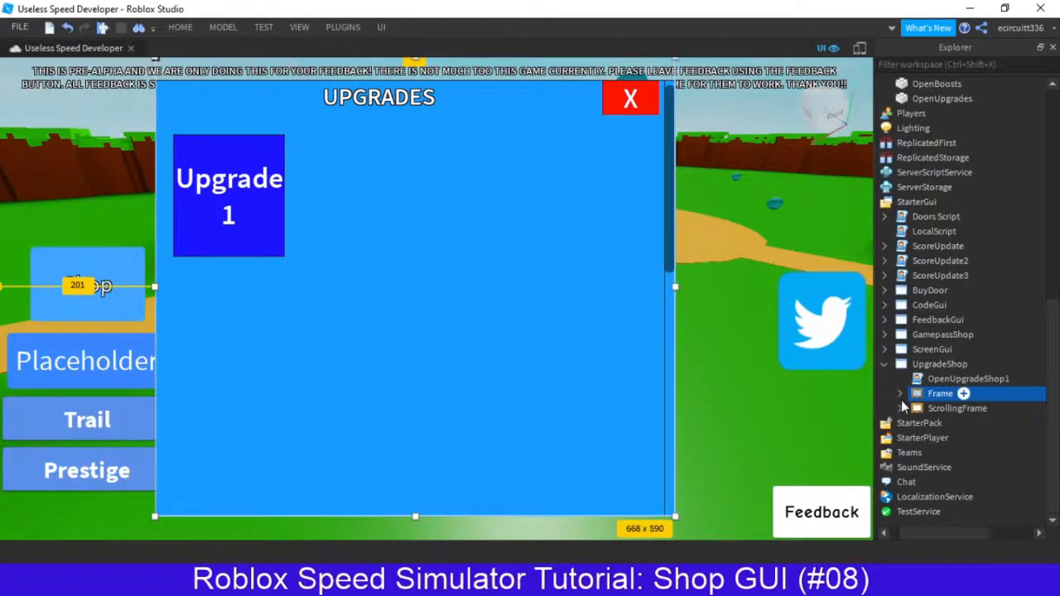
pyautogui.click(902, 400)
pyautogui.scroll(-1, 907, 432)
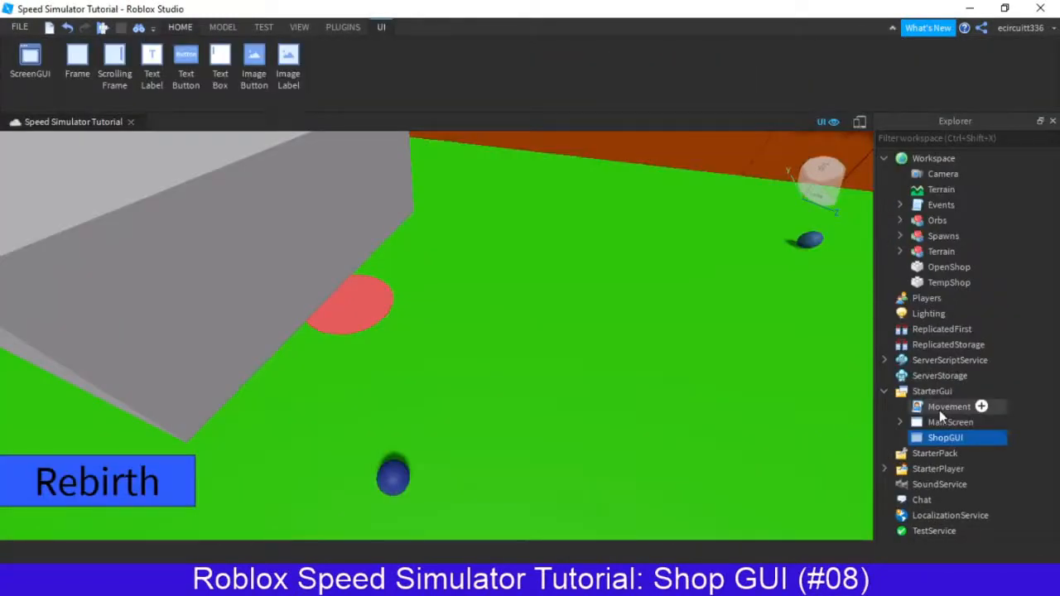
# Insert a Frame into ShopGUI and name it Frame.
pyautogui.click(952, 456)
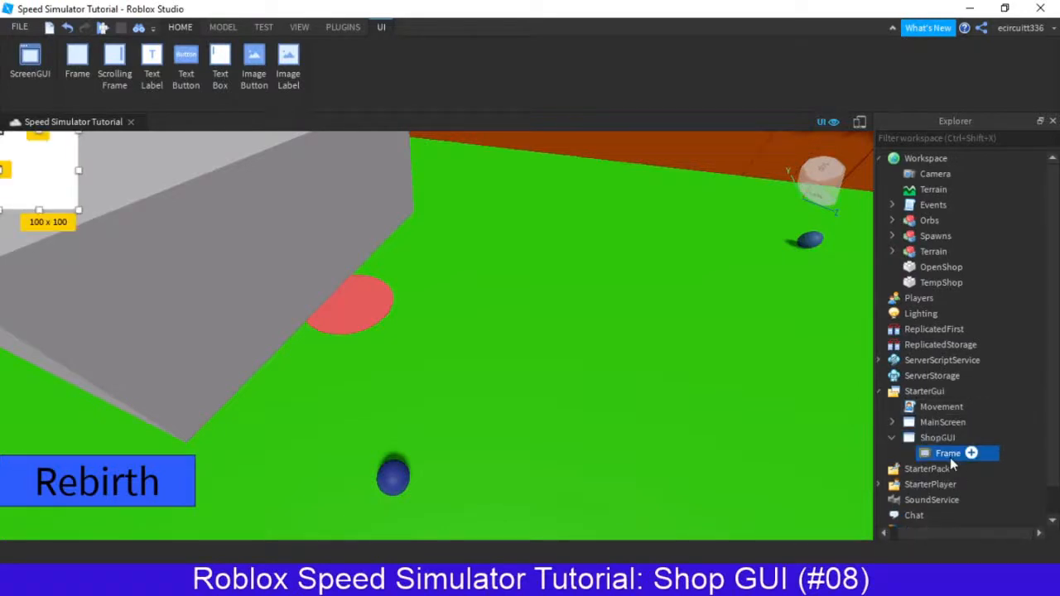
pyautogui.doubleClick(948, 454)
pyautogui.write('Ma')
pyautogui.write('Framw')
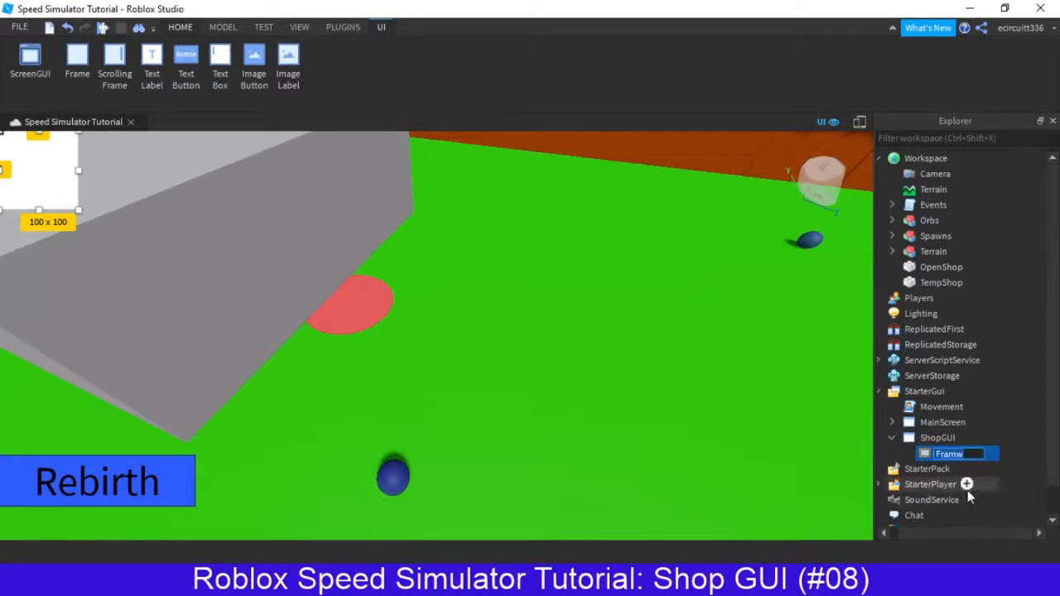
pyautogui.doubleClick(961, 454)
pyautogui.write('Frame')
pyautogui.press('Return')
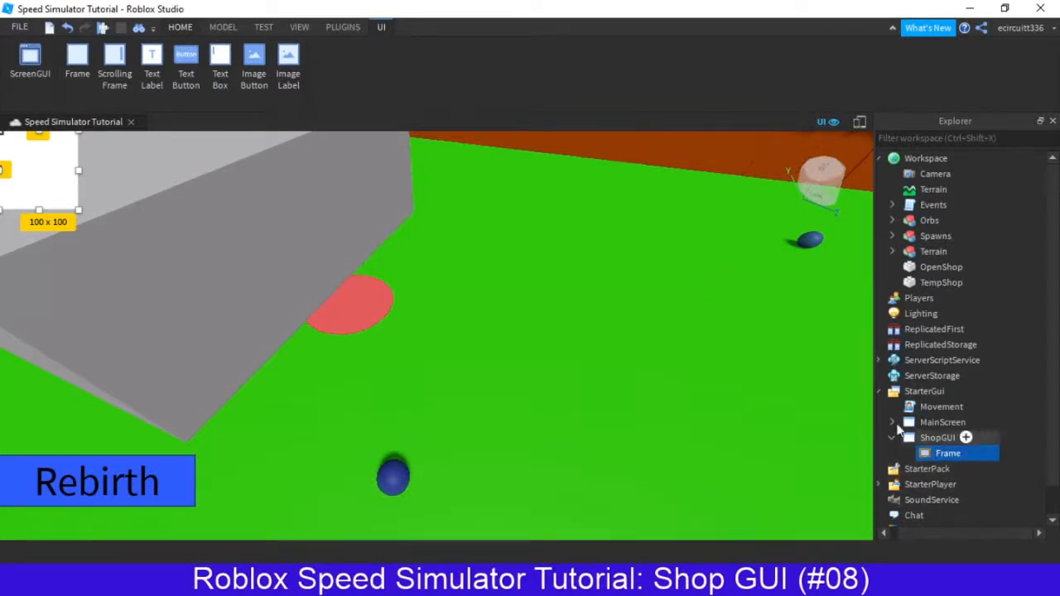
# Show the Frame's properties and move it to about 111 px from the viewport's left edge and 71 px from its top.
pyautogui.moveTo(70, 197); pyautogui.dragTo(300, 219)
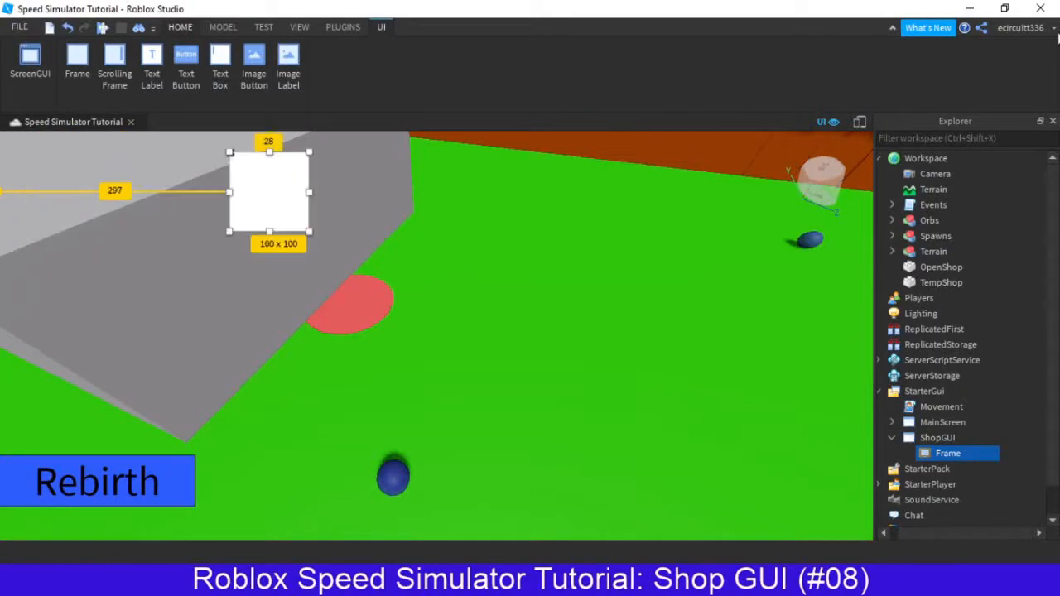
pyautogui.click(891, 30)
pyautogui.click(299, 29)
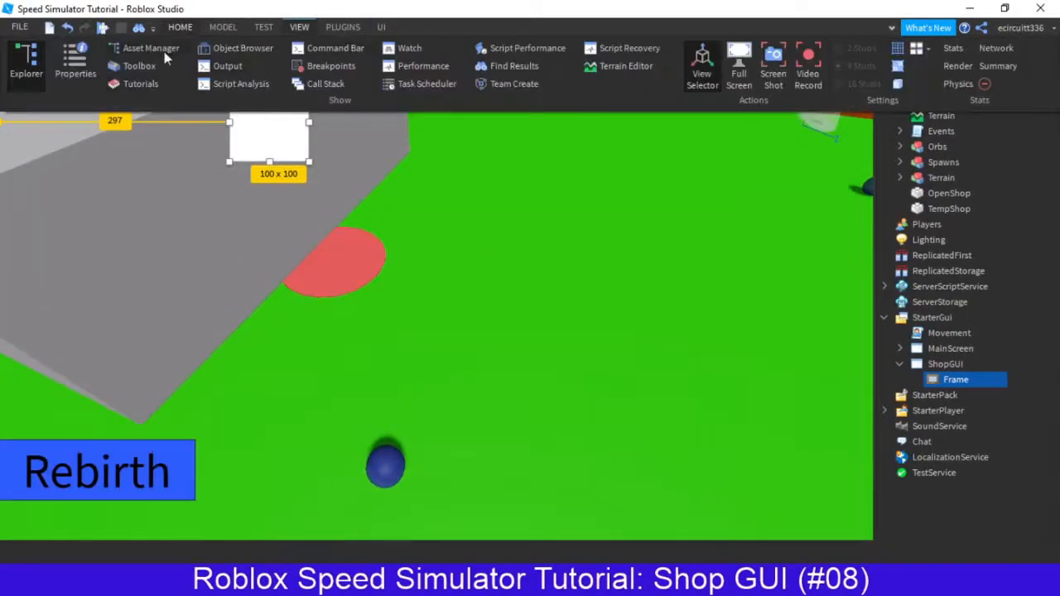
pyautogui.click(75, 65)
pyautogui.click(299, 29)
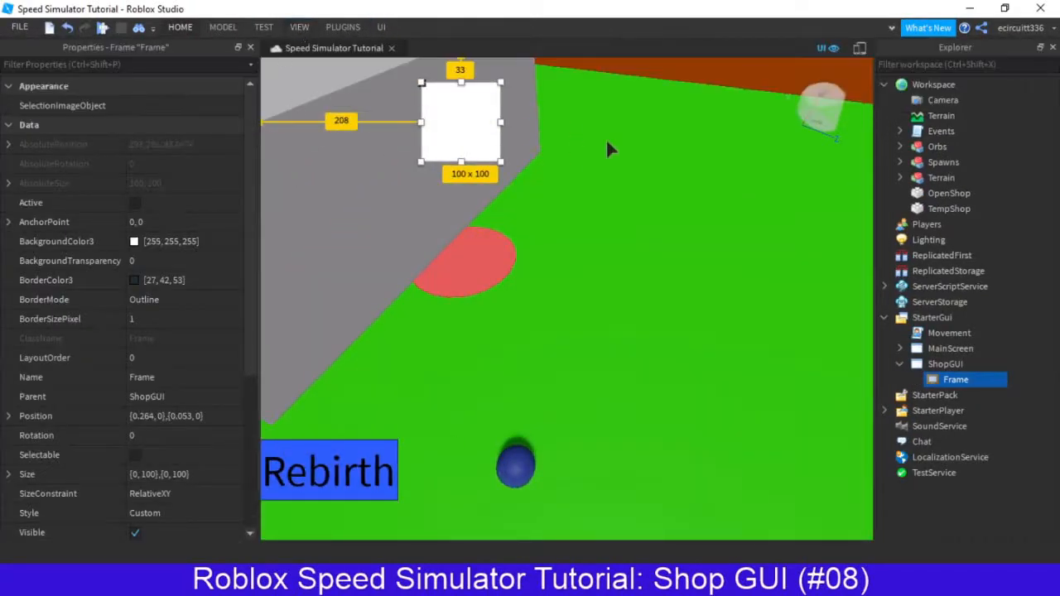
pyautogui.moveTo(462, 131); pyautogui.dragTo(387, 160)
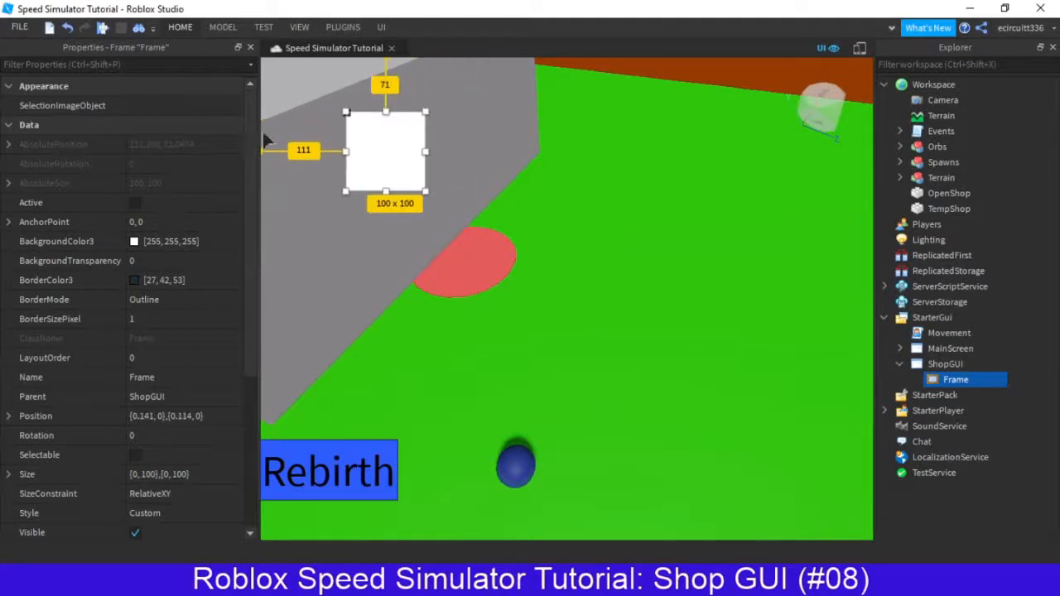
# Set the Frame's X size to a scale of 0.1 and an offset of 0.
pyautogui.scroll(-5, 169, 284)
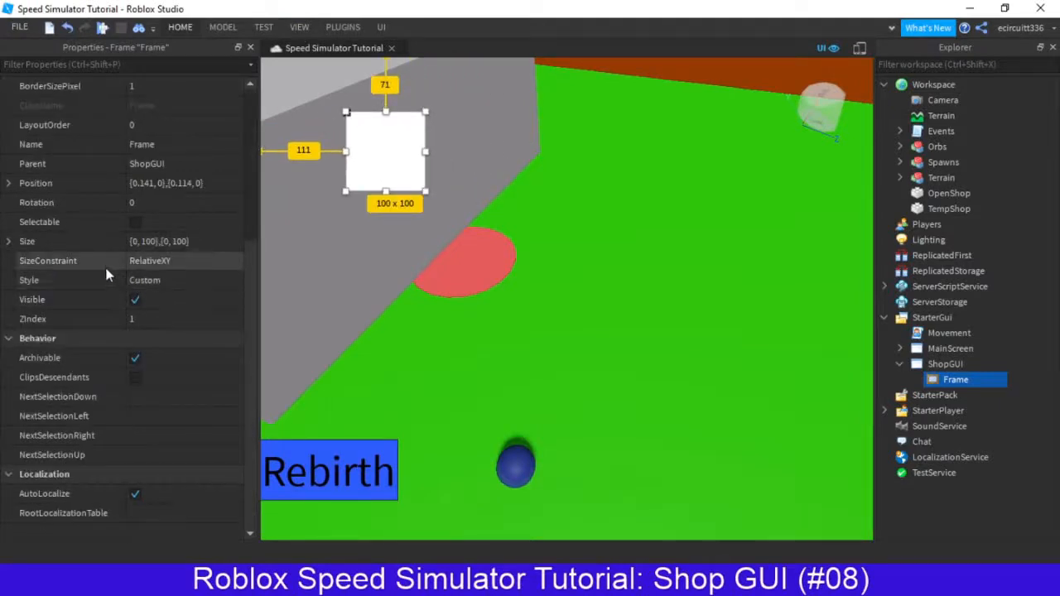
pyautogui.click(10, 241)
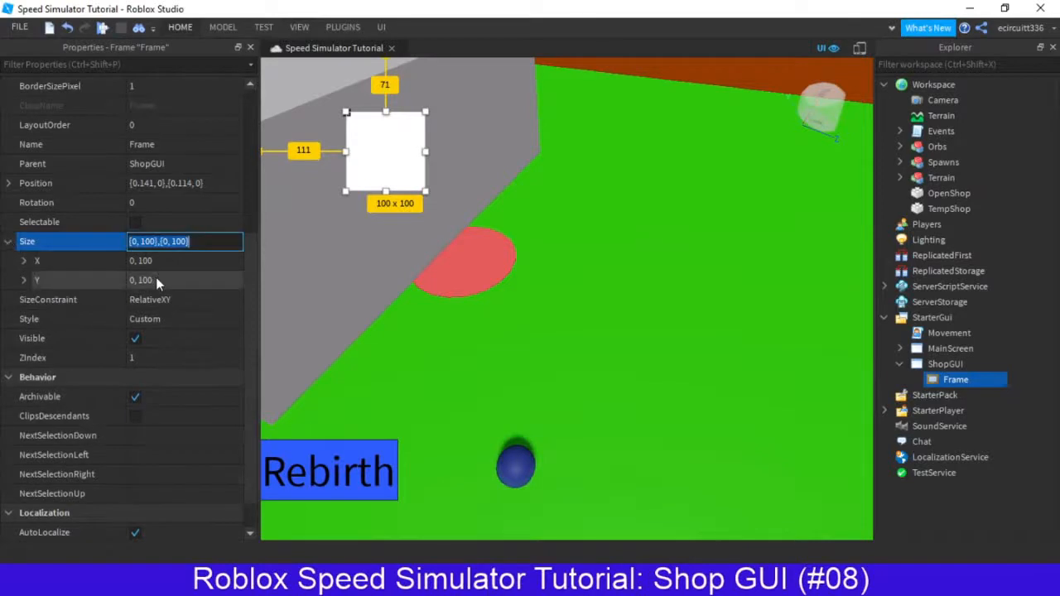
pyautogui.click(37, 261)
pyautogui.click(24, 261)
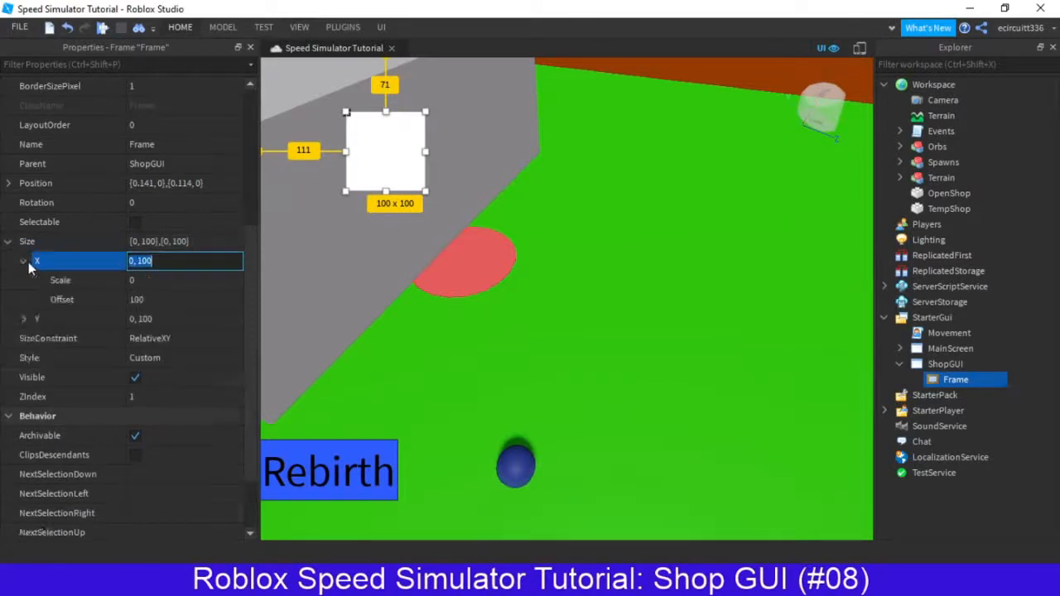
pyautogui.press('Tab')
pyautogui.write('.1')
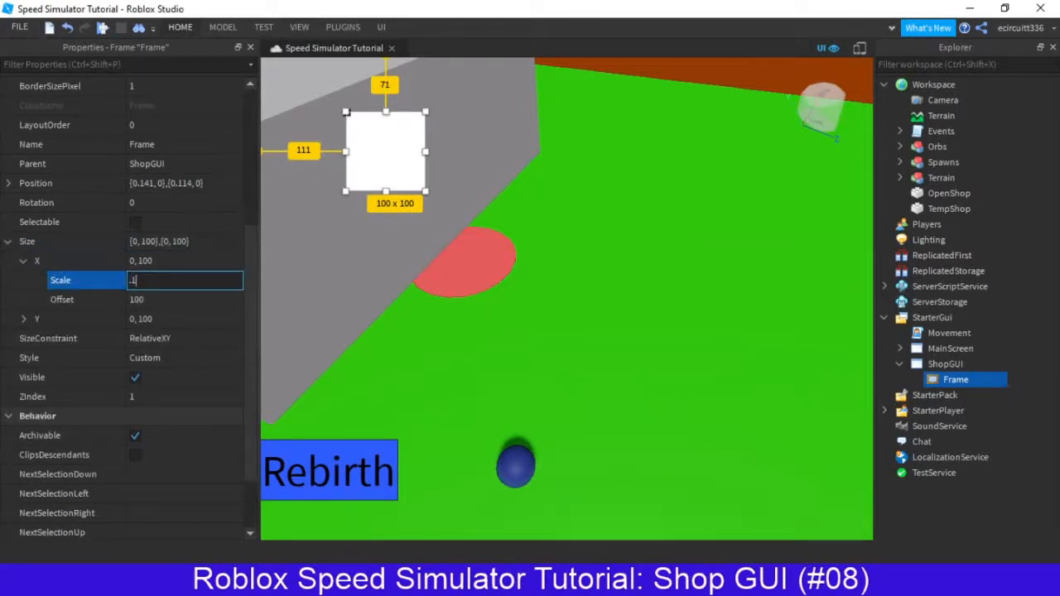
pyautogui.press('Tab')
pyautogui.write('0')
pyautogui.press('Return')
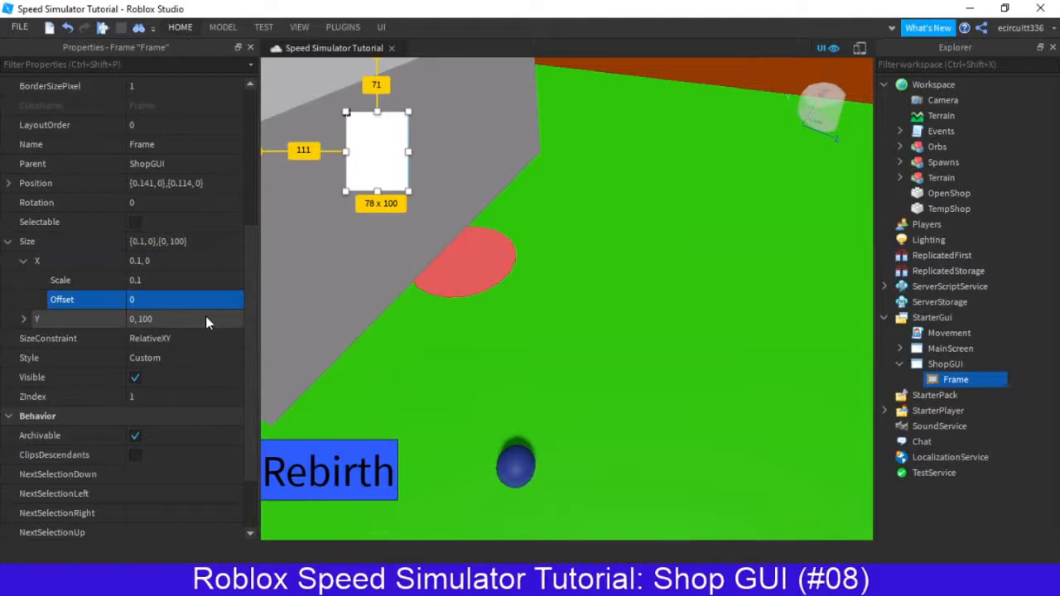
# Set the Frame's Y size scale to 0.1.
pyautogui.click(157, 324)
pyautogui.click(137, 334)
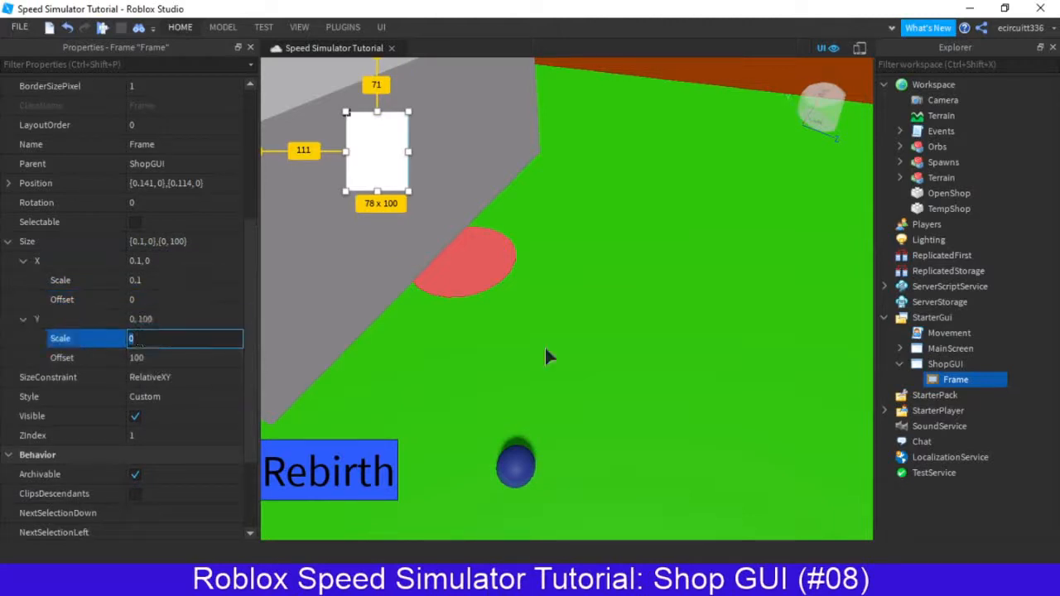
pyautogui.write('.1')
pyautogui.press('Return')
# Set the Frame's Y size offset to 0.
pyautogui.click(133, 358)
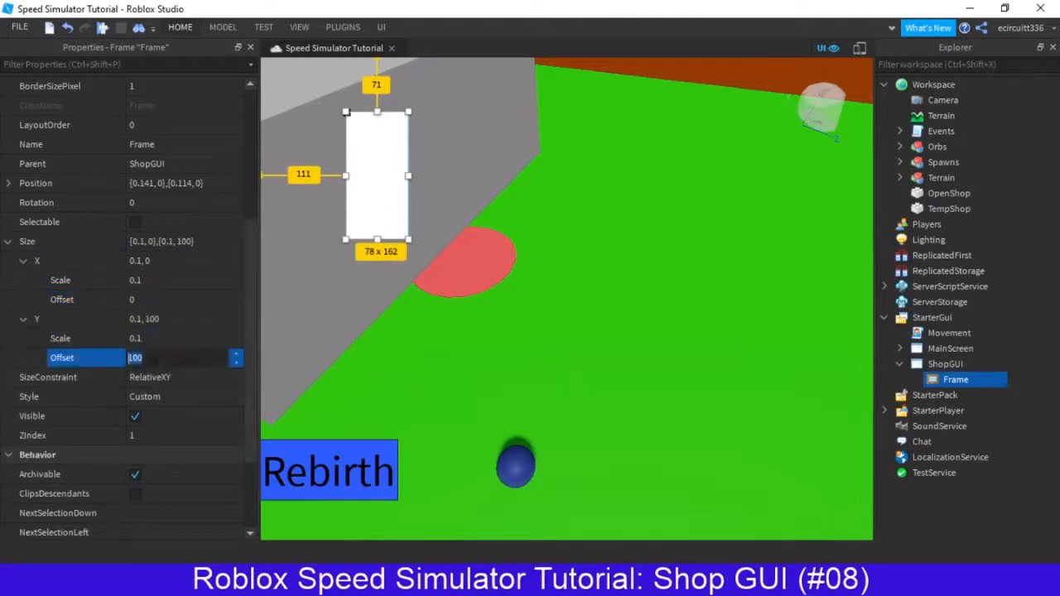
pyautogui.press('Return')
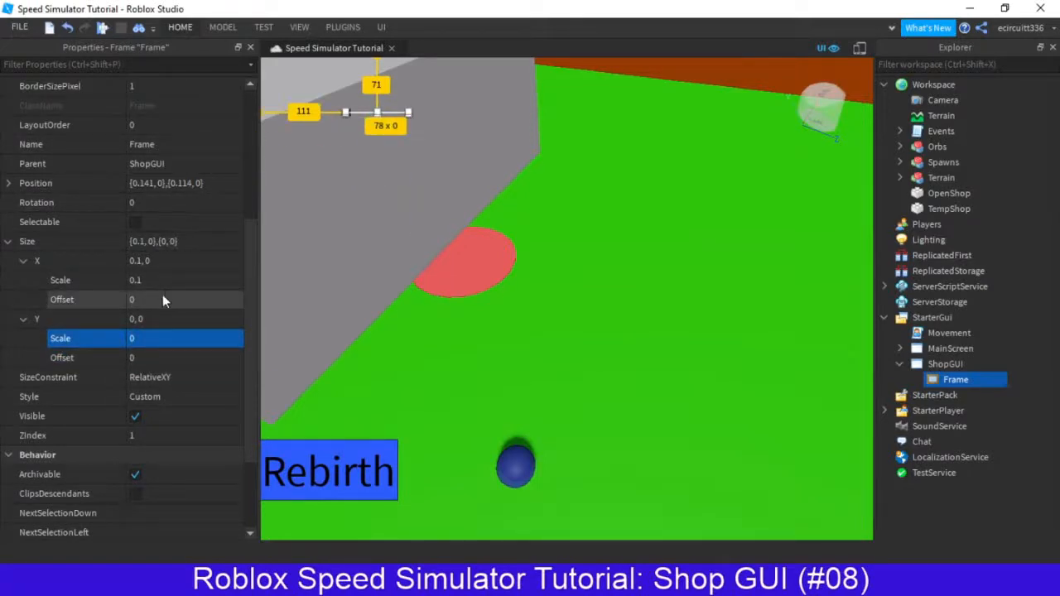
# Set the Frame's X size scale to 0.
pyautogui.click(161, 281)
pyautogui.write('0')
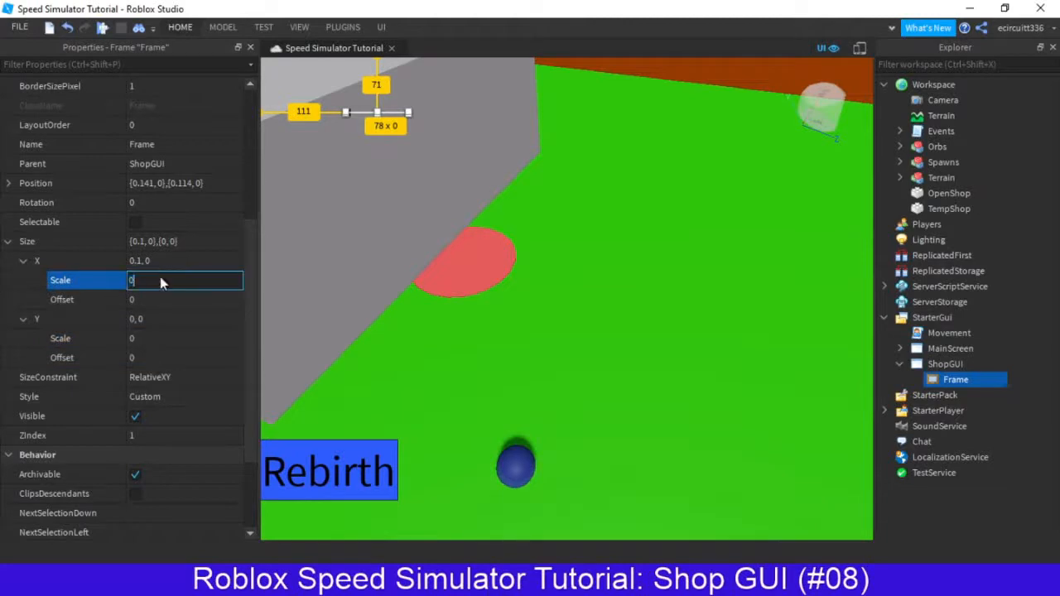
pyautogui.press('Return')
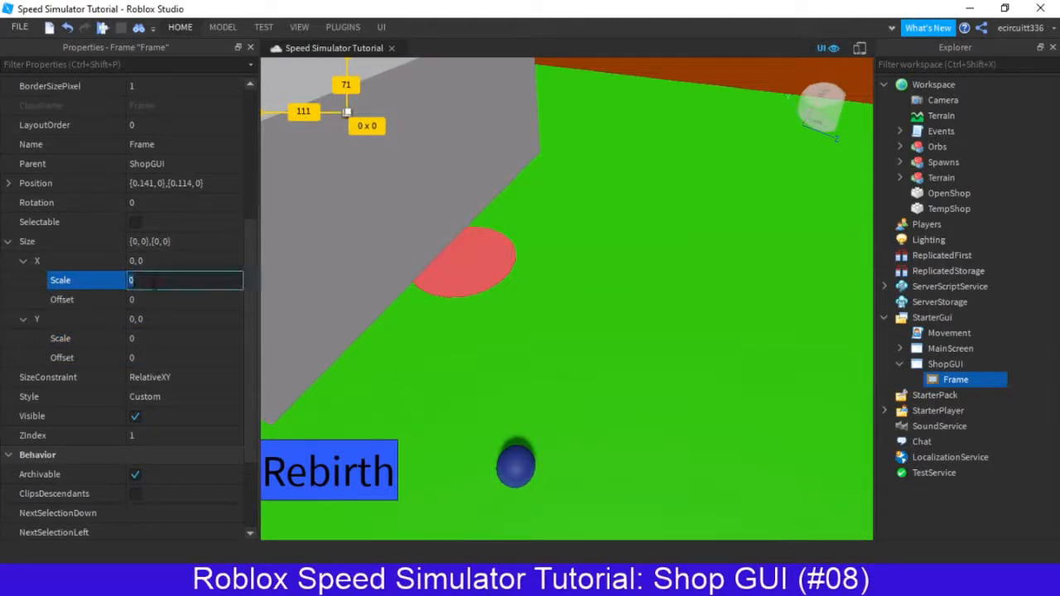
# Set the Frame's size scale to 0.1 on both X and Y.
pyautogui.write('.1')
pyautogui.press('Return')
pyautogui.click(159, 338)
pyautogui.write('.1')
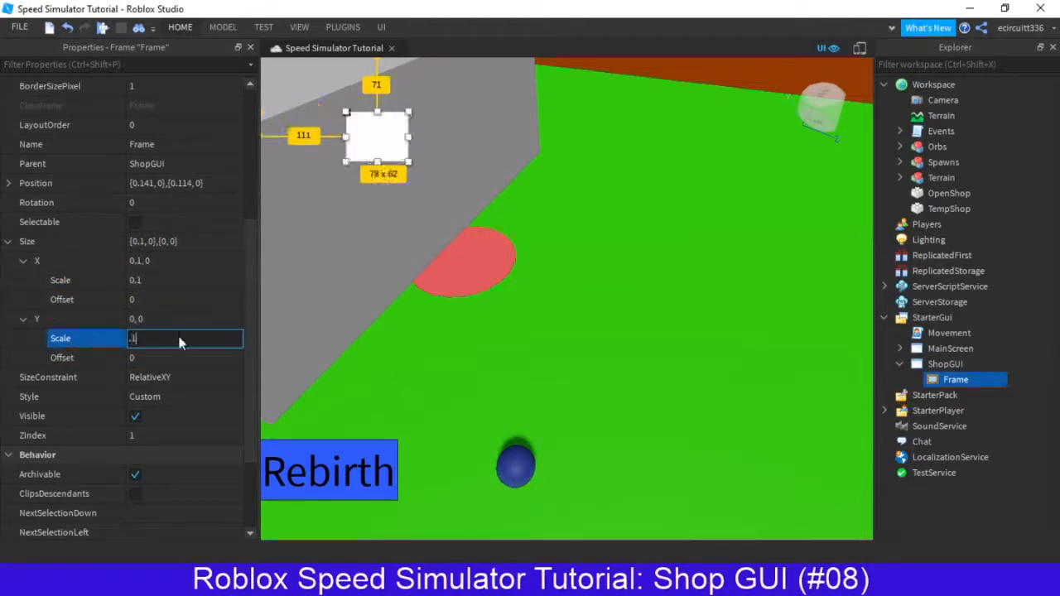
pyautogui.press('Return')
# Collapse the Frame's Size values and expand its Position to show the X and Y scale and offset.
pyautogui.scroll(2, 167, 320)
pyautogui.click(7, 300)
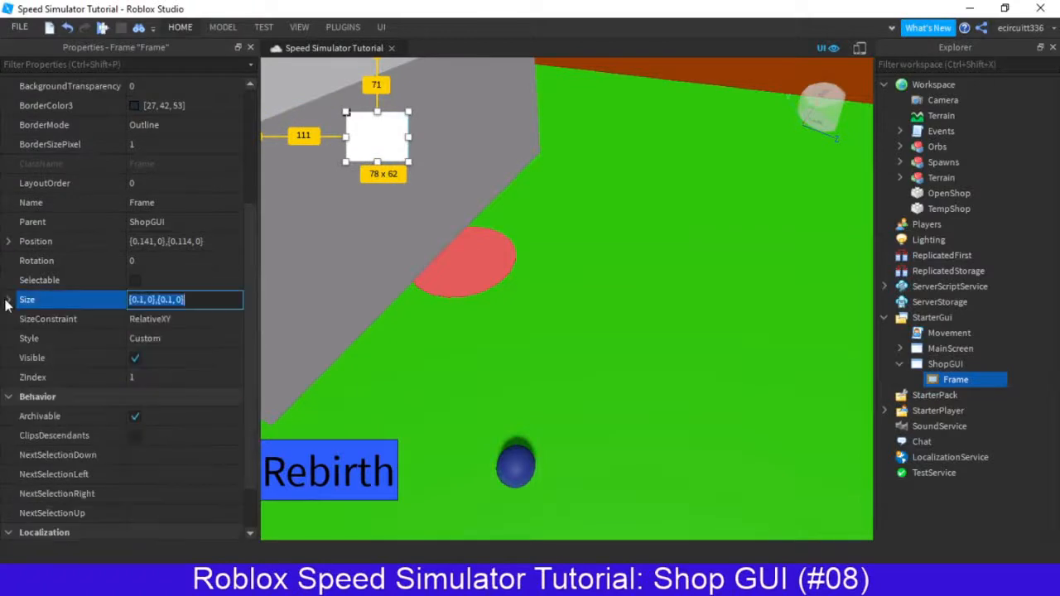
pyautogui.click(7, 241)
pyautogui.click(24, 261)
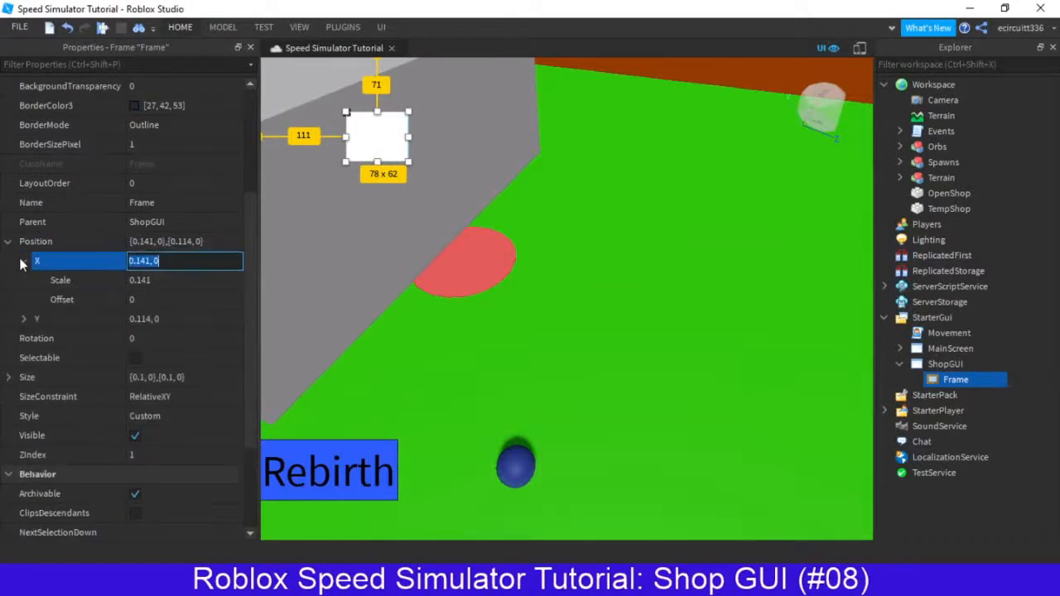
pyautogui.click(22, 263)
pyautogui.click(22, 263)
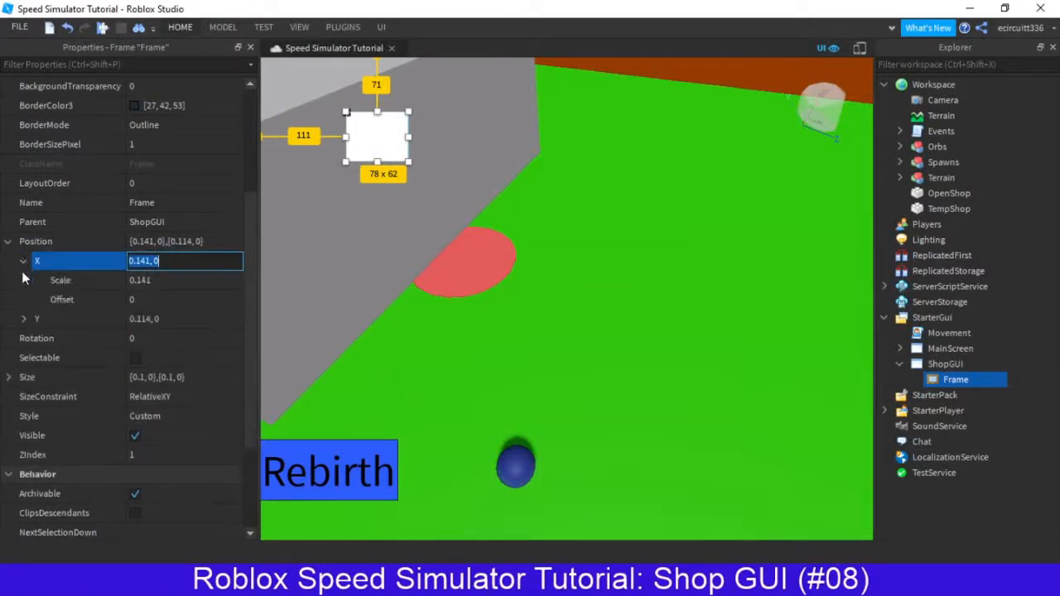
pyautogui.click(23, 321)
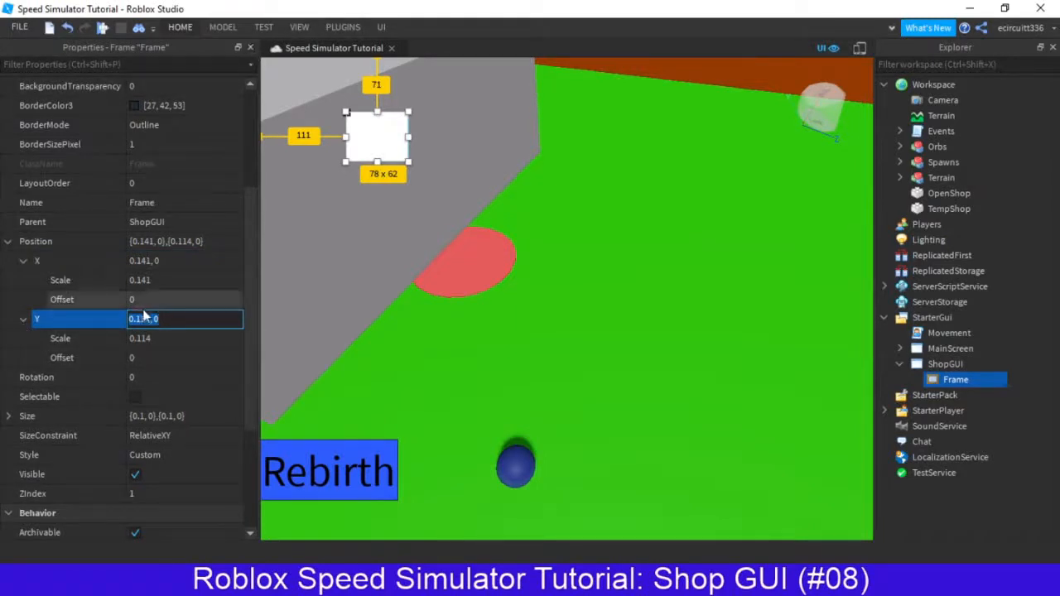
# Hide the properties, enlarge the Frame to about 708 x 551 px and centre it horizontally in the viewport.
pyautogui.click(250, 47)
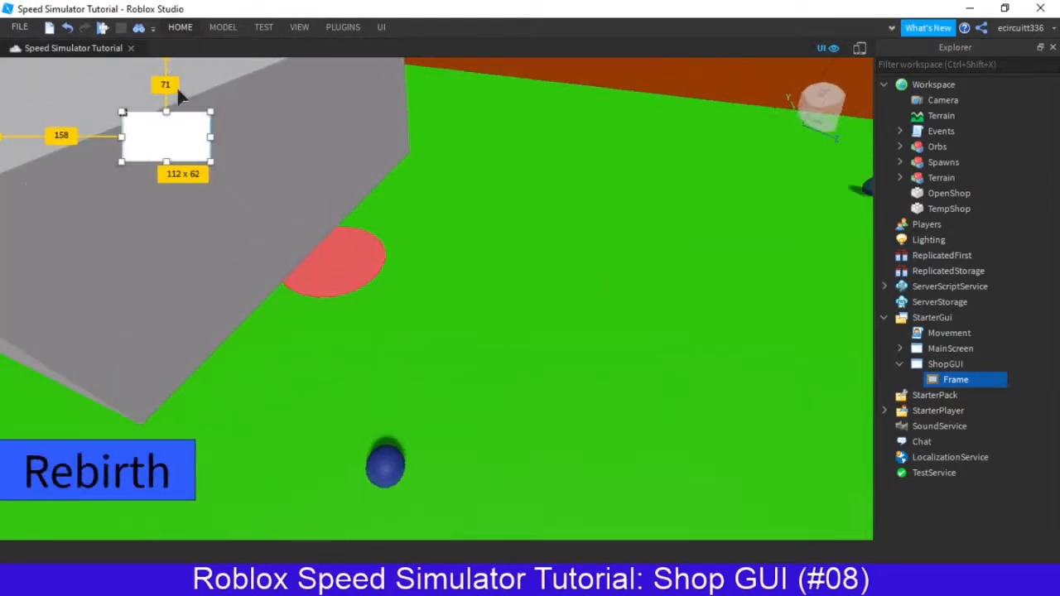
pyautogui.moveTo(211, 165); pyautogui.dragTo(784, 519)
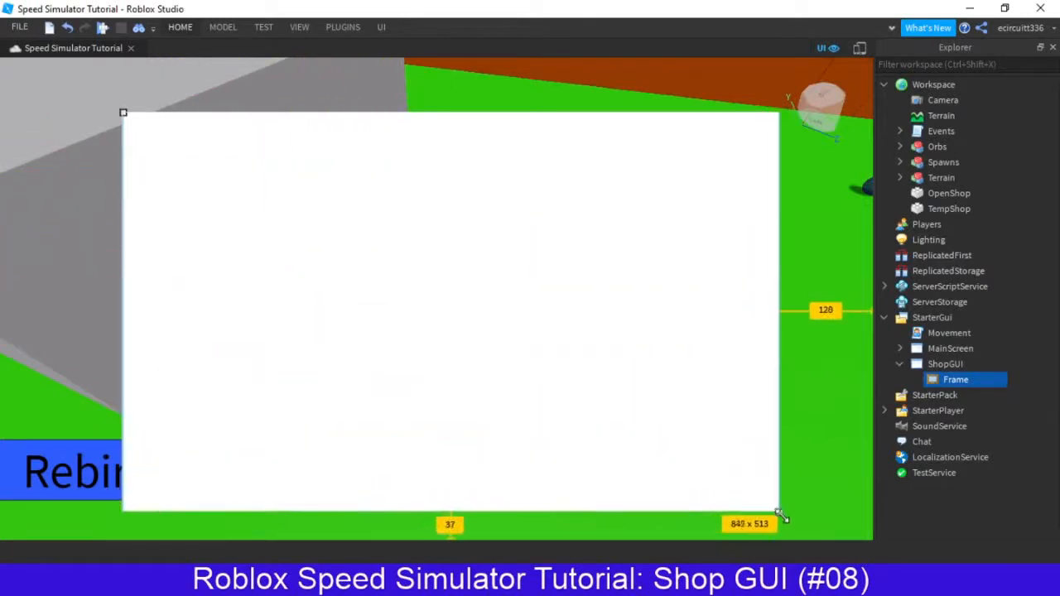
pyautogui.moveTo(704, 452)
pyautogui.mouseDown()
pyautogui.moveTo(712, 440)
pyautogui.moveTo(701, 415)
pyautogui.moveTo(704, 439)
pyautogui.mouseUp()
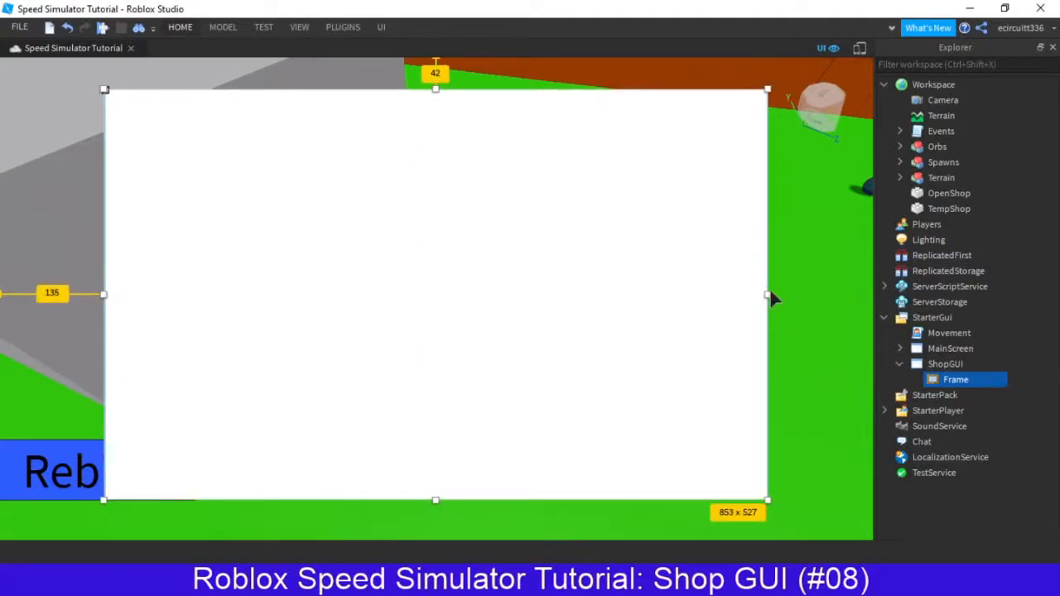
pyautogui.moveTo(764, 501); pyautogui.dragTo(349, 517)
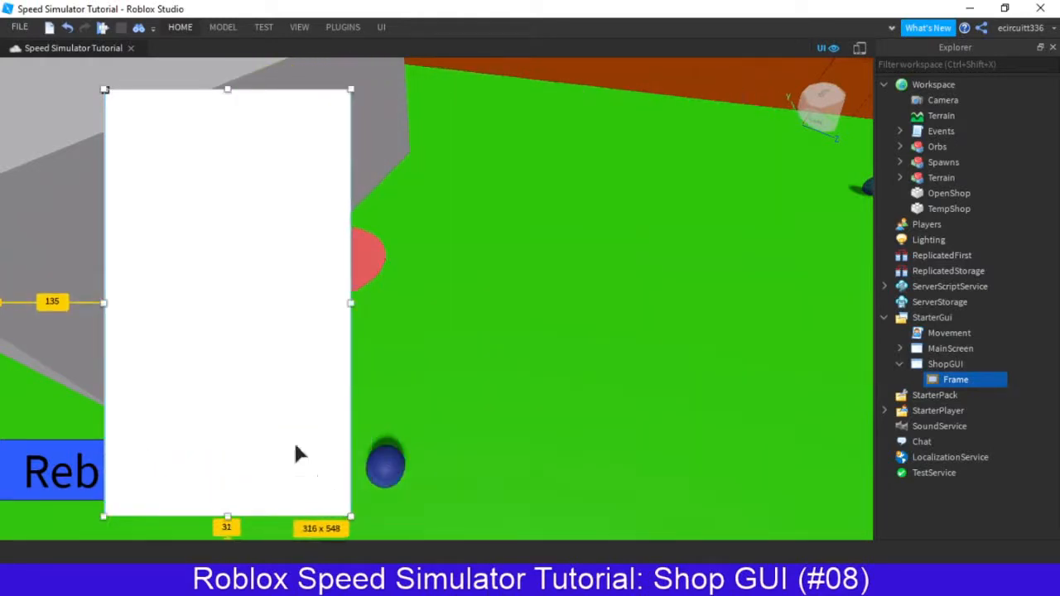
pyautogui.moveTo(274, 410); pyautogui.dragTo(402, 388)
pyautogui.moveTo(478, 493); pyautogui.dragTo(781, 497)
pyautogui.moveTo(698, 447); pyautogui.dragTo(630, 468)
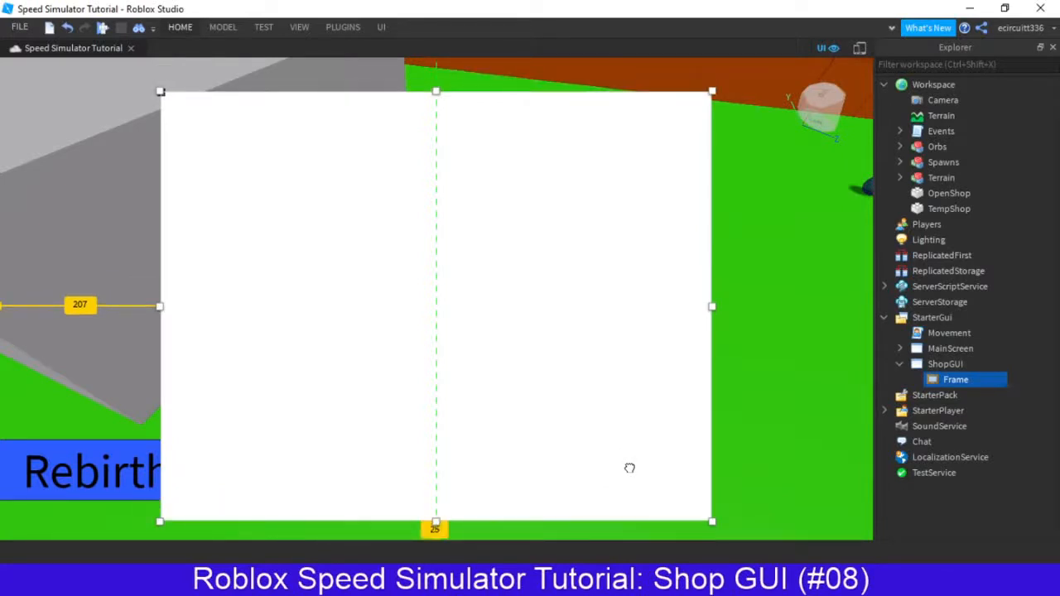
# Show the Frame's properties again and set its Position scale to 0 on both X and Y.
pyautogui.click(299, 27)
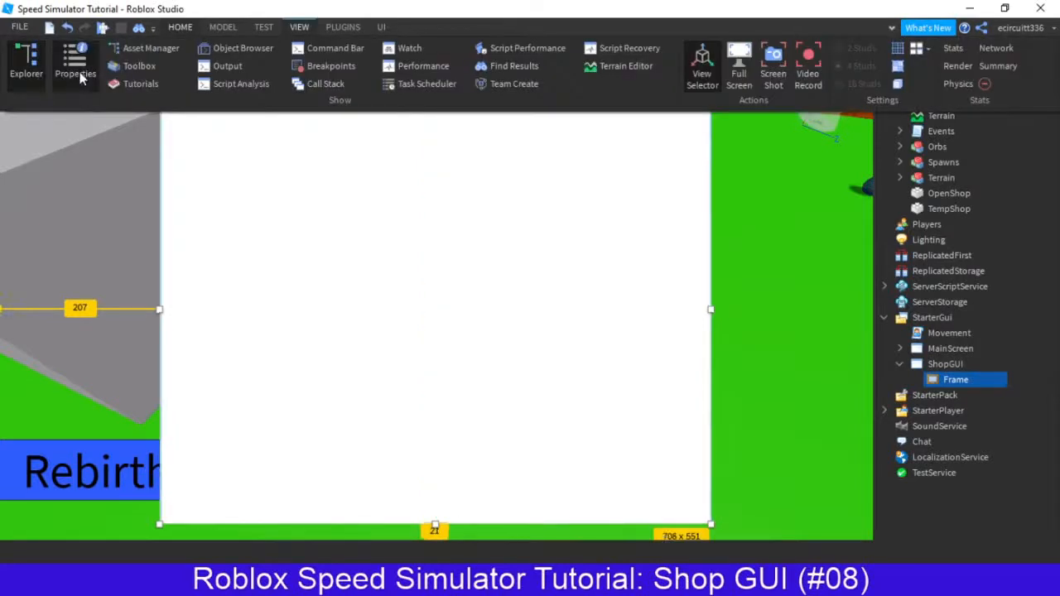
pyautogui.click(75, 62)
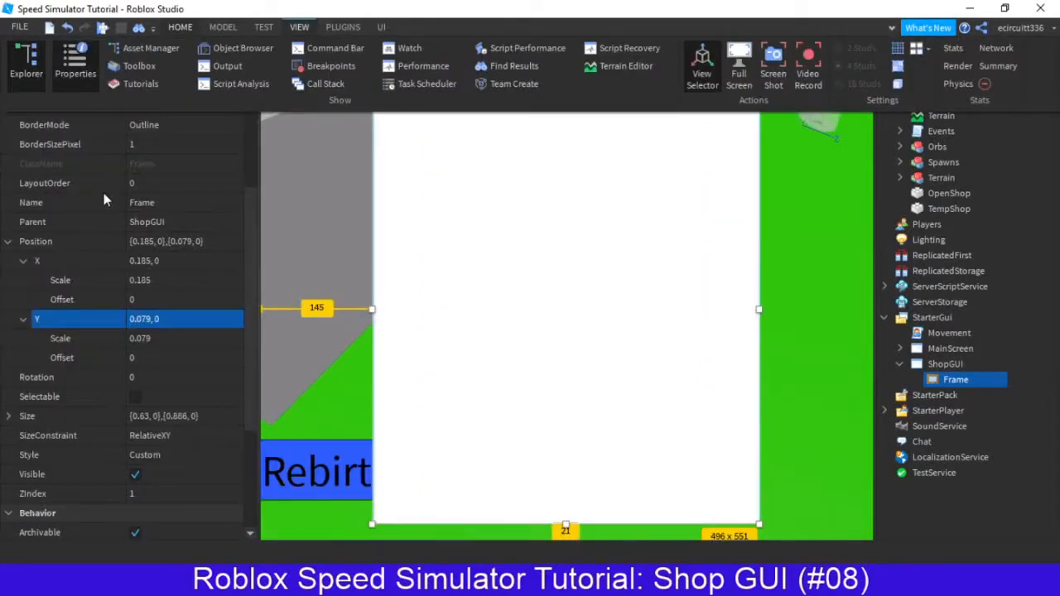
pyautogui.click(153, 280)
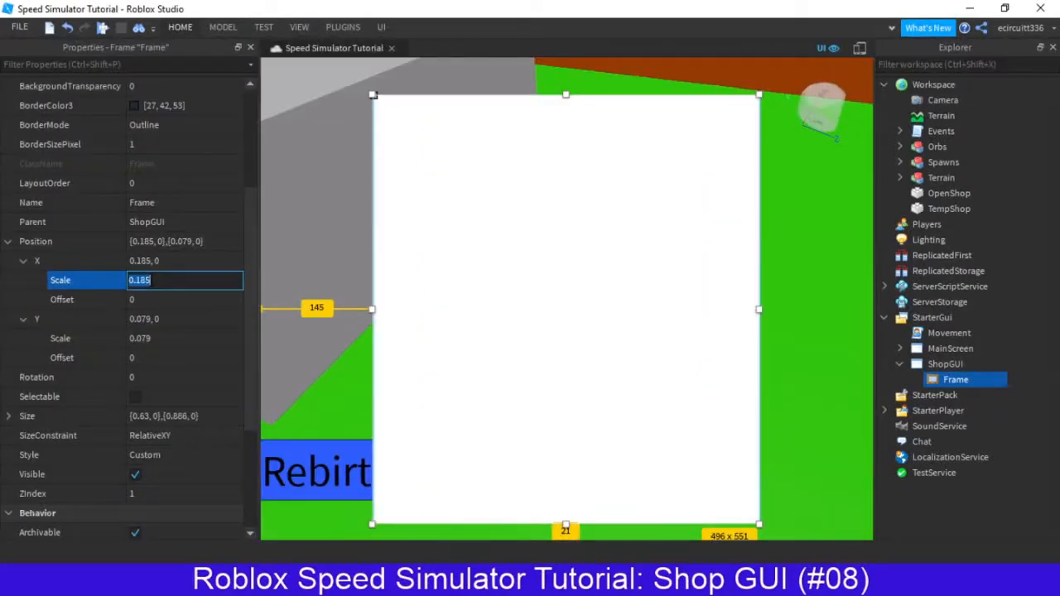
pyautogui.write('0')
pyautogui.click(150, 339)
pyautogui.write('0')
pyautogui.press('Return')
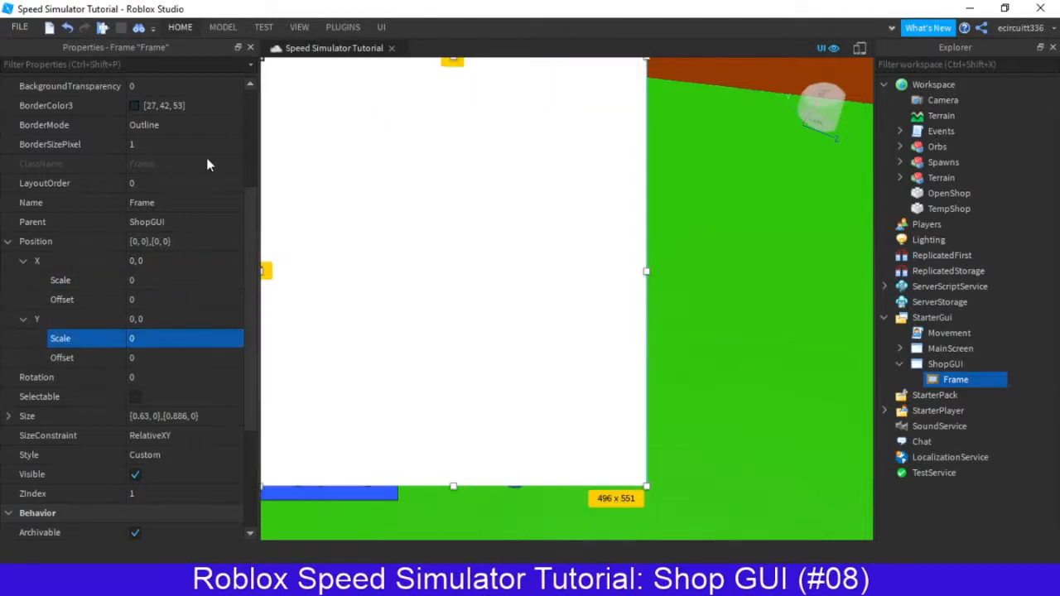
# Hide the properties and move the Frame to about 208 px from the viewport's left edge and 29 px from its top.
pyautogui.click(251, 49)
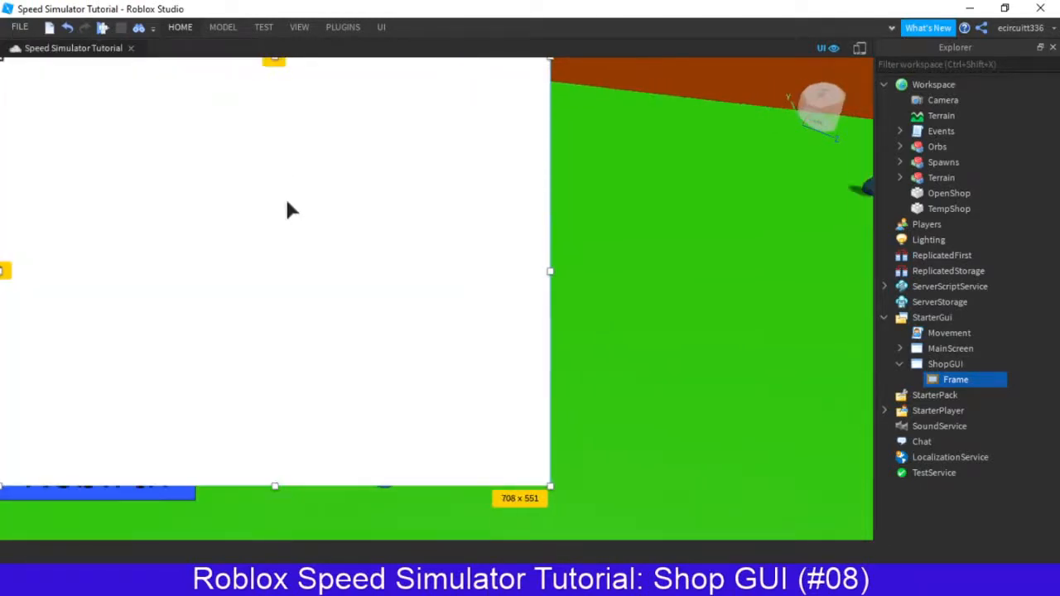
pyautogui.moveTo(268, 237); pyautogui.dragTo(418, 262)
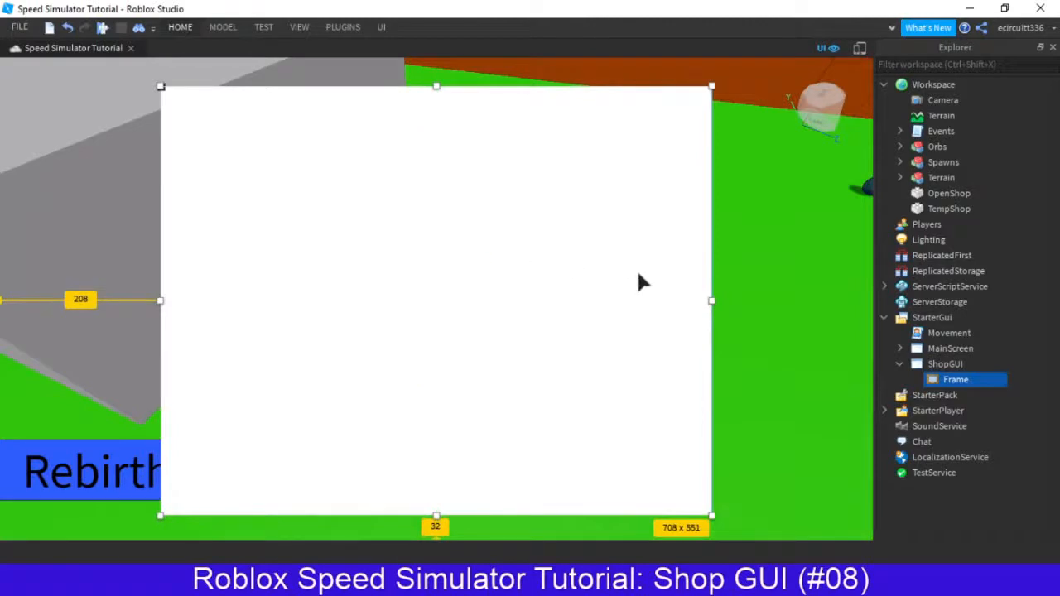
pyautogui.moveTo(638, 281); pyautogui.dragTo(639, 269)
# Set the Frame's BackgroundColor3 to the blue 64, 140, 255.
pyautogui.click(300, 28)
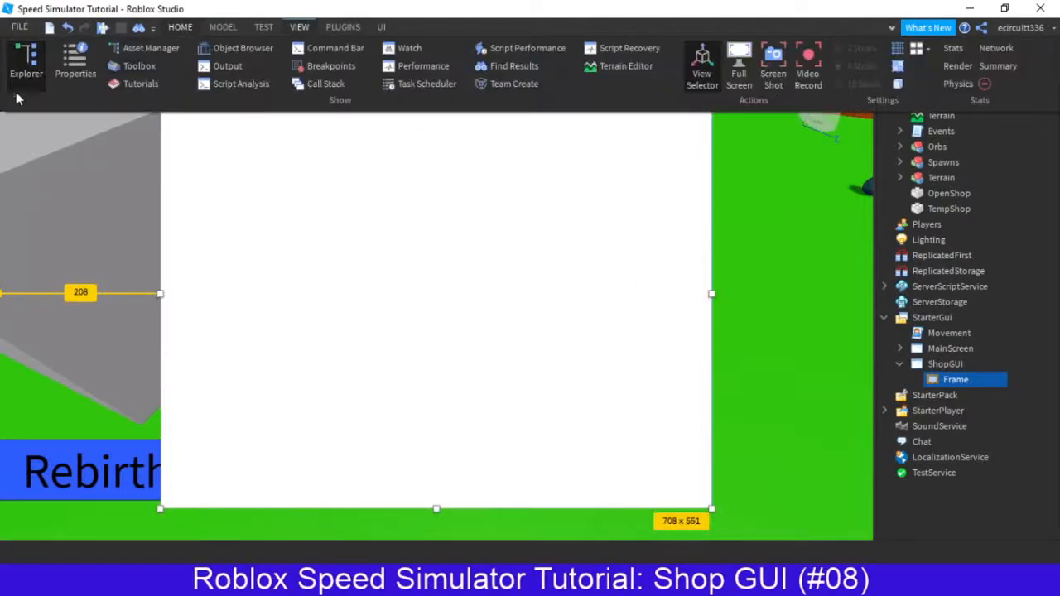
pyautogui.click(56, 70)
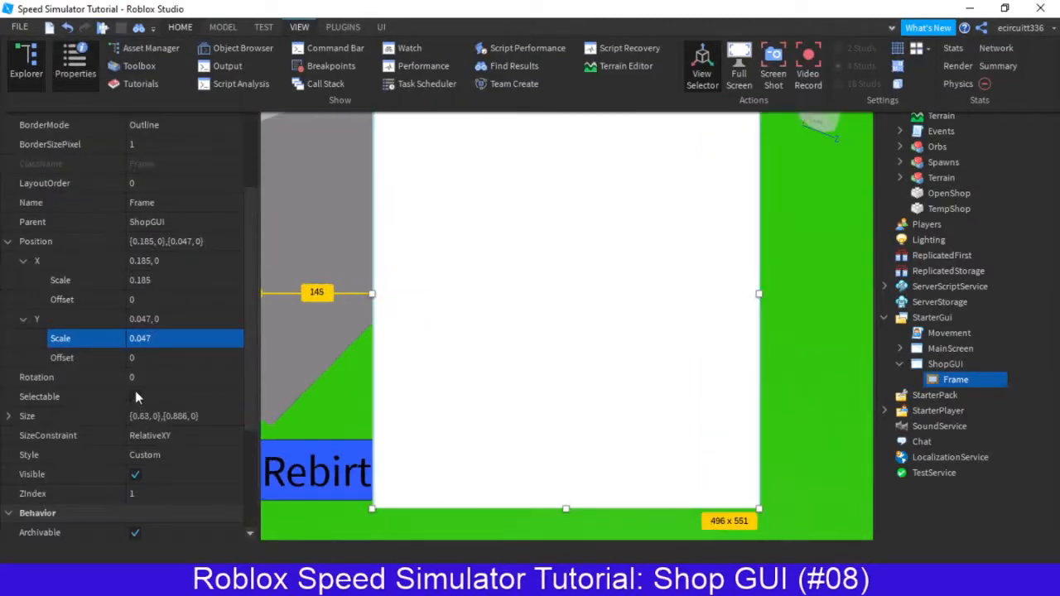
pyautogui.moveTo(250, 266); pyautogui.dragTo(233, 177)
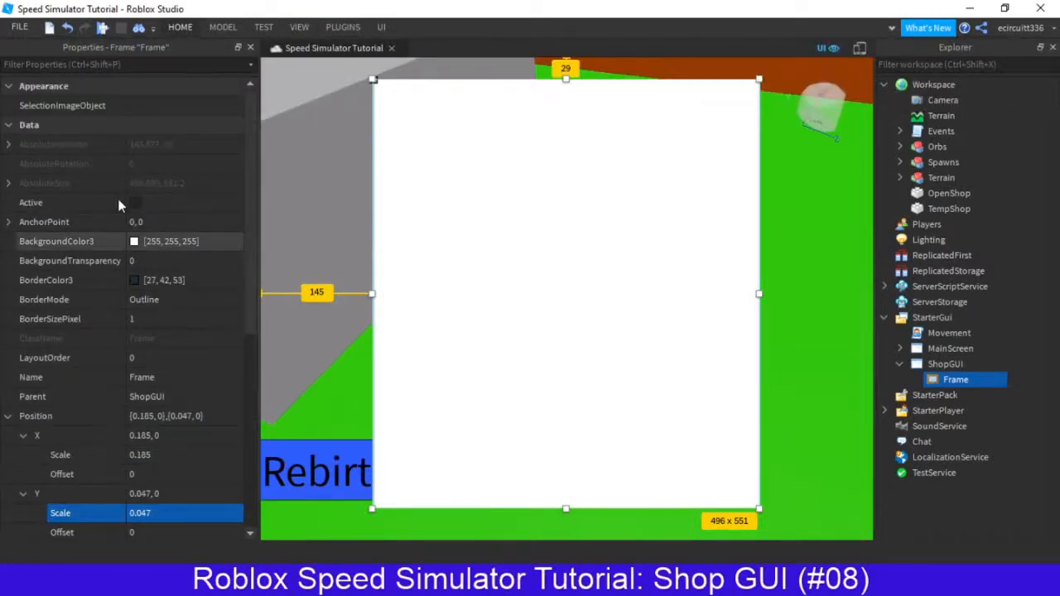
pyautogui.click(134, 241)
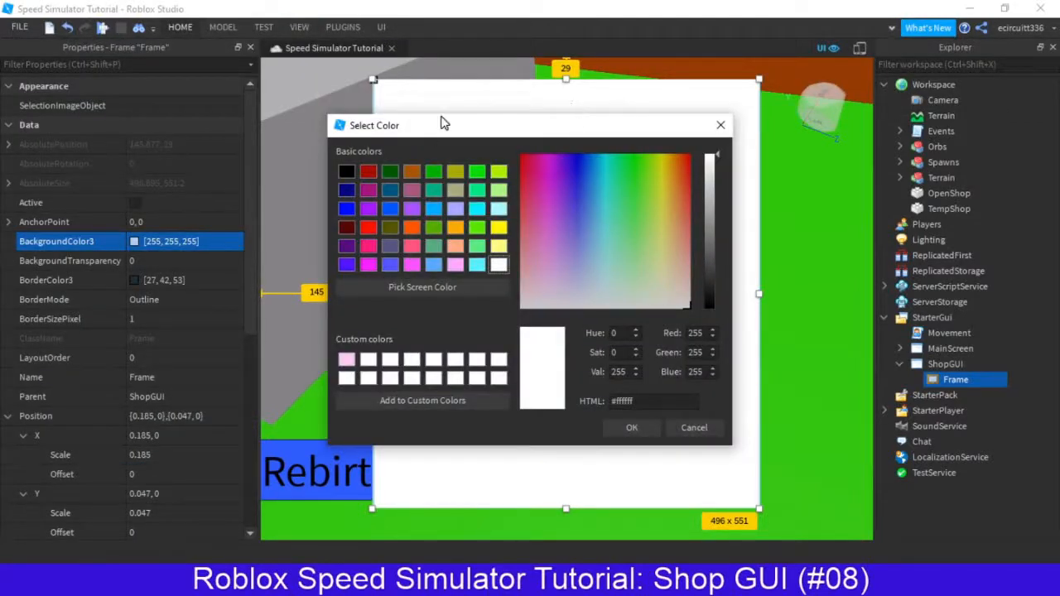
pyautogui.moveTo(441, 121); pyautogui.dragTo(352, 184)
pyautogui.moveTo(332, 269); pyautogui.dragTo(306, 249)
pyautogui.click(349, 484)
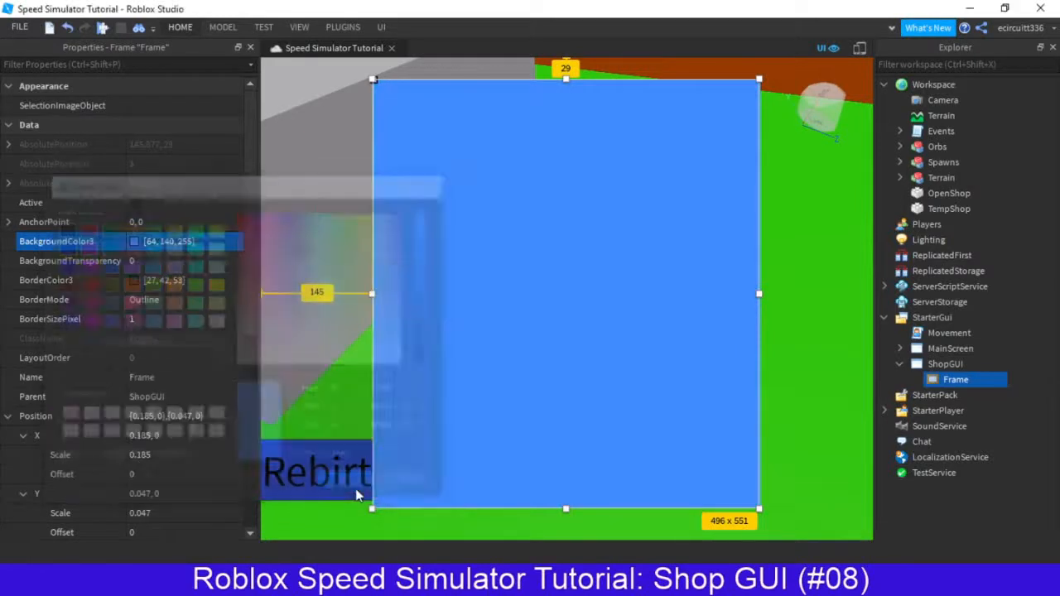
# Switch to the Useless Speed Developer place's Studio window to examine its shop interface as a reference.
pyautogui.moveTo(926, 521)
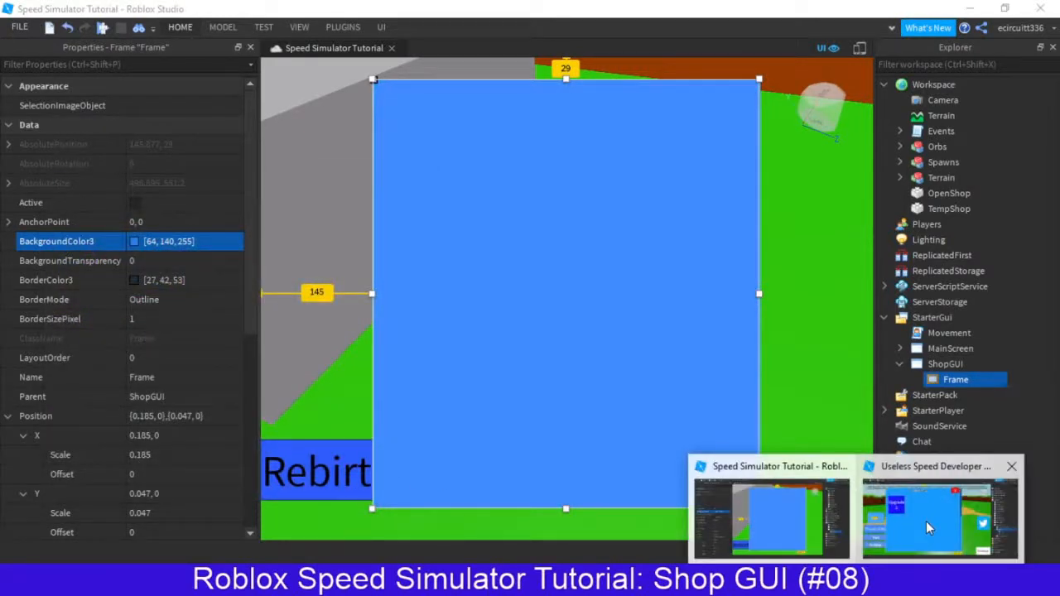
pyautogui.click(926, 521)
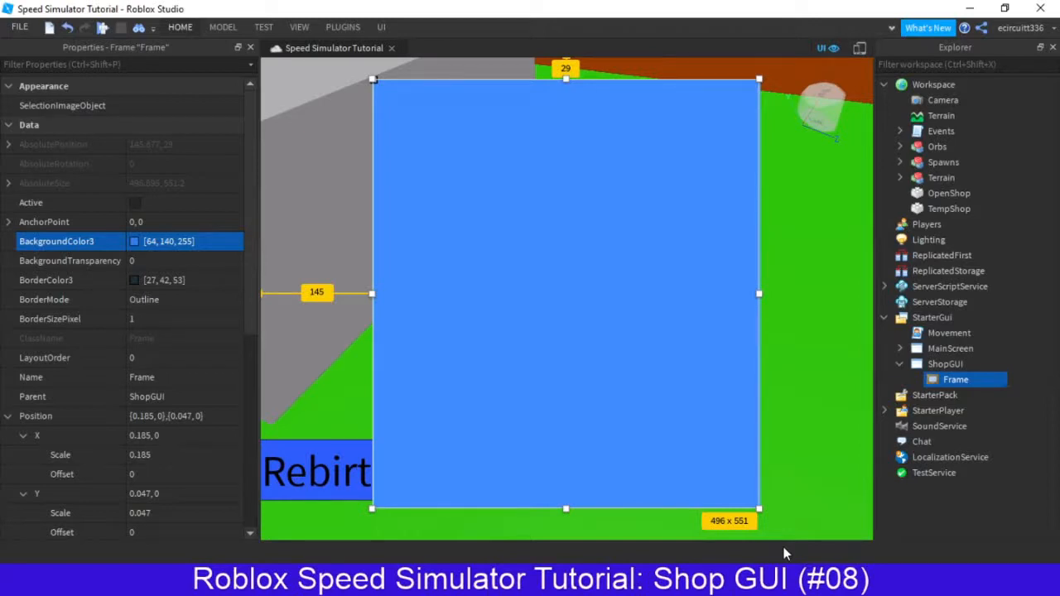
# Insert a TextButton into the Frame and rename it Close.
pyautogui.click(979, 380)
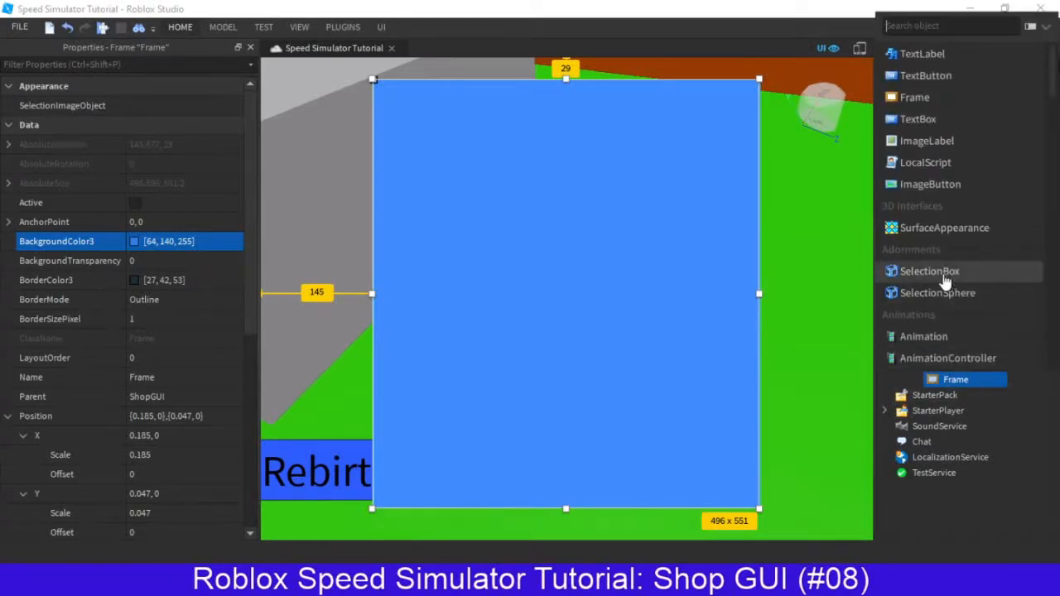
pyautogui.click(915, 75)
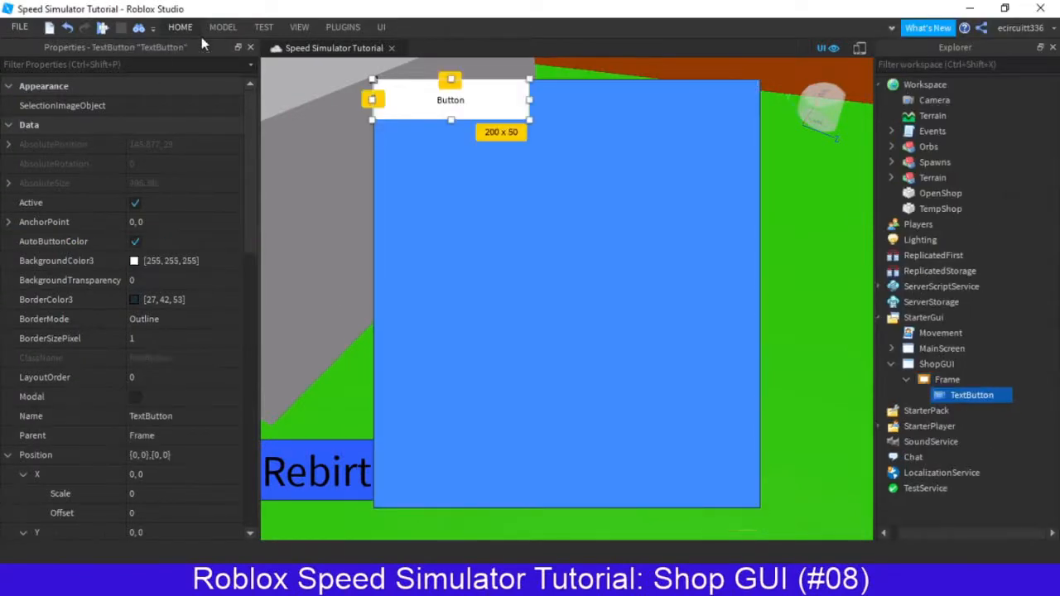
pyautogui.click(251, 47)
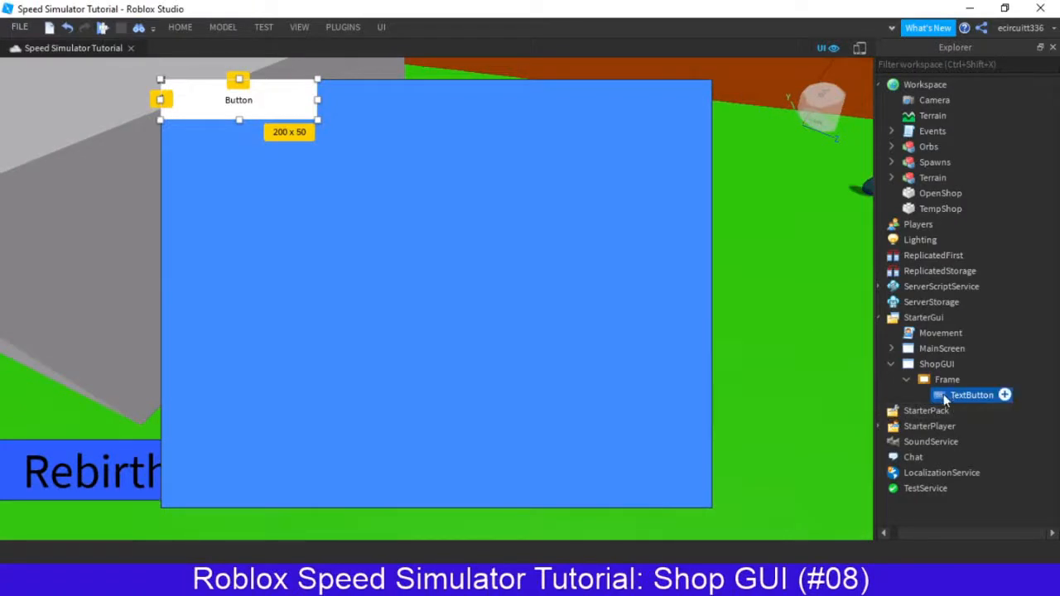
pyautogui.click(933, 366)
pyautogui.click(950, 397)
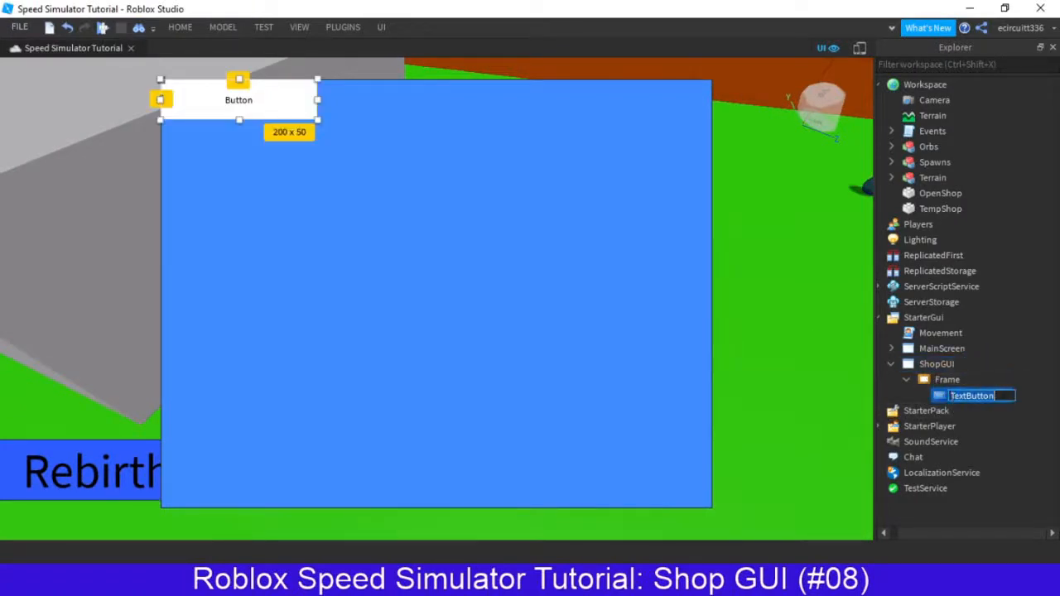
pyautogui.doubleClick(961, 396)
pyautogui.write('Close')
pyautogui.press('Return')
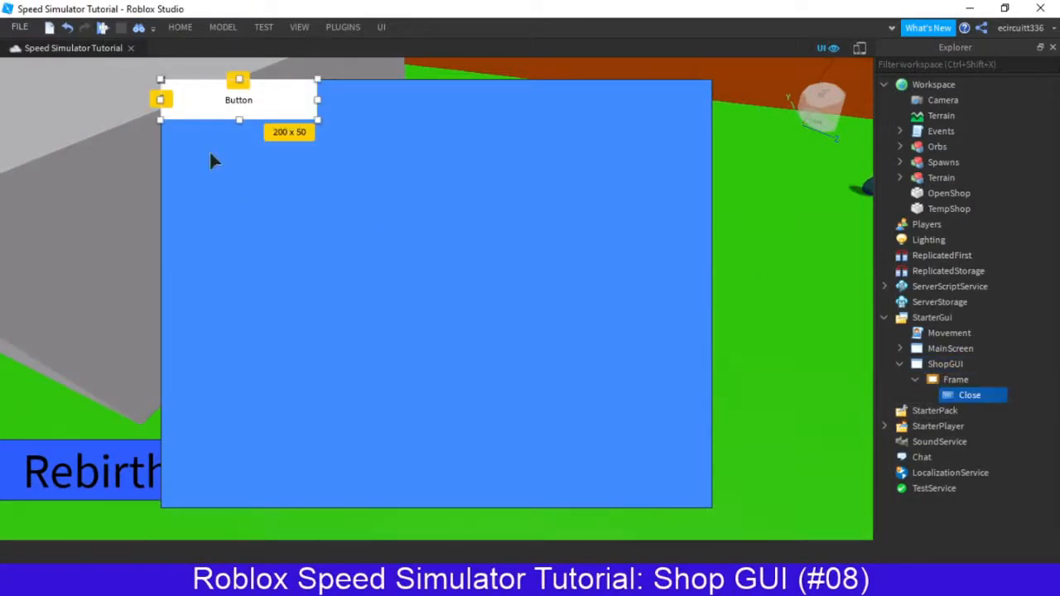
# Show the Close button's properties and set its Size X and Y offsets to 0.
pyautogui.click(296, 27)
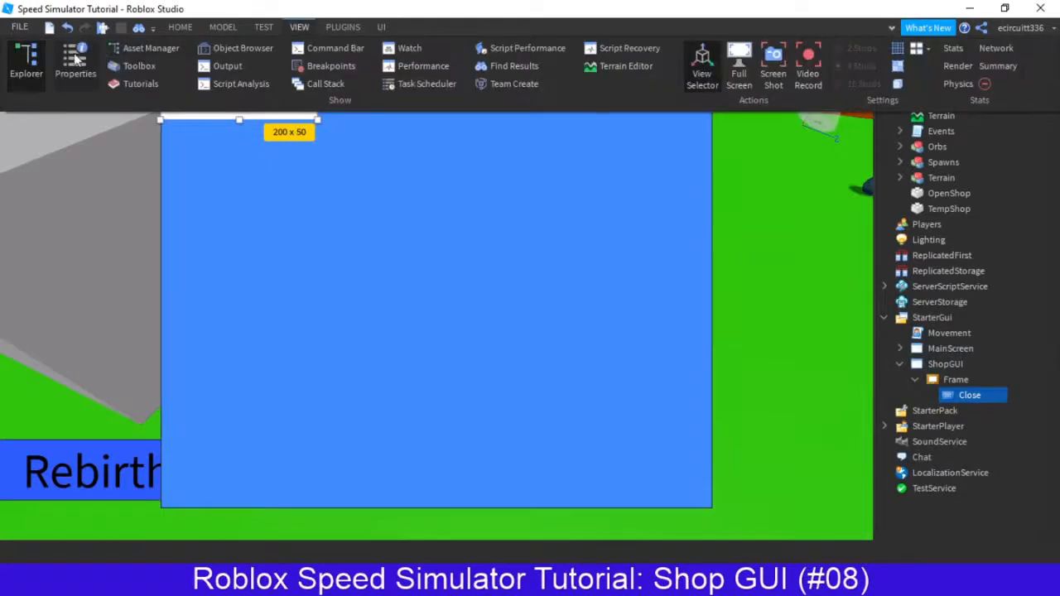
pyautogui.click(75, 64)
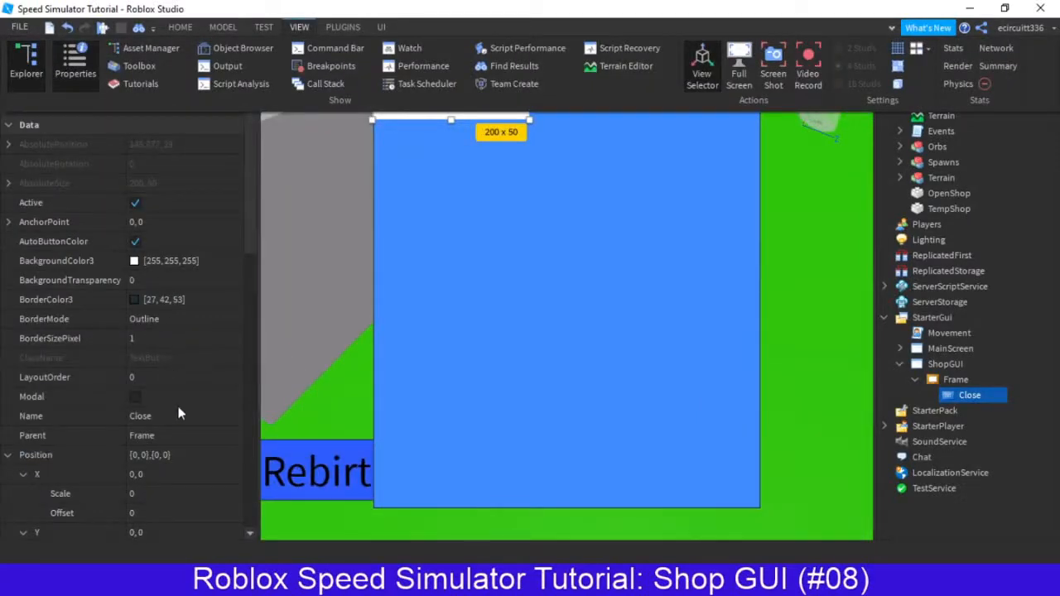
pyautogui.click(256, 205)
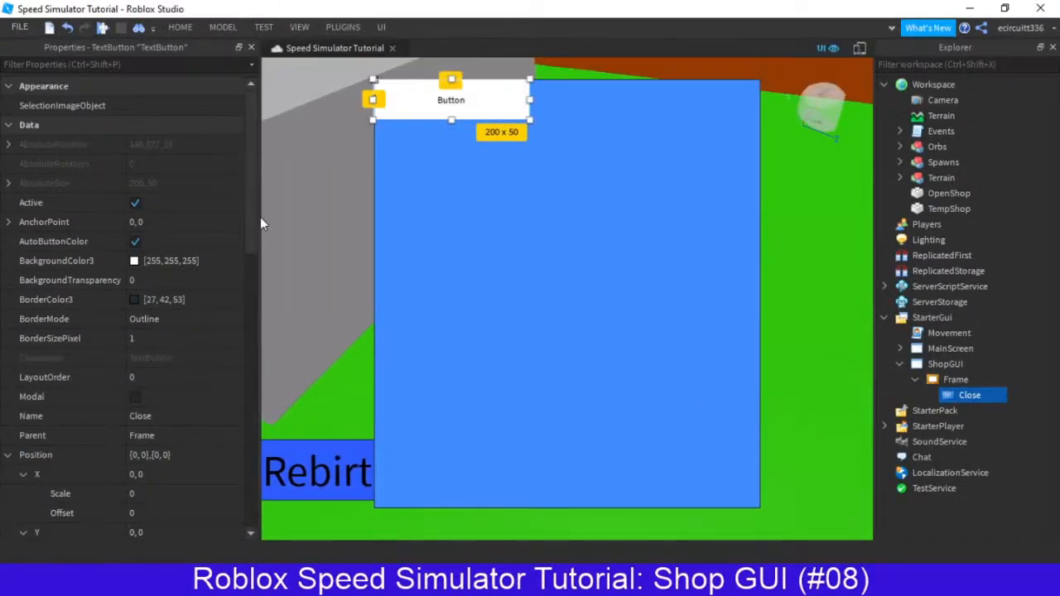
pyautogui.moveTo(260, 217); pyautogui.dragTo(262, 218)
pyautogui.moveTo(253, 220); pyautogui.dragTo(249, 342)
pyautogui.scroll(-1, 181, 359)
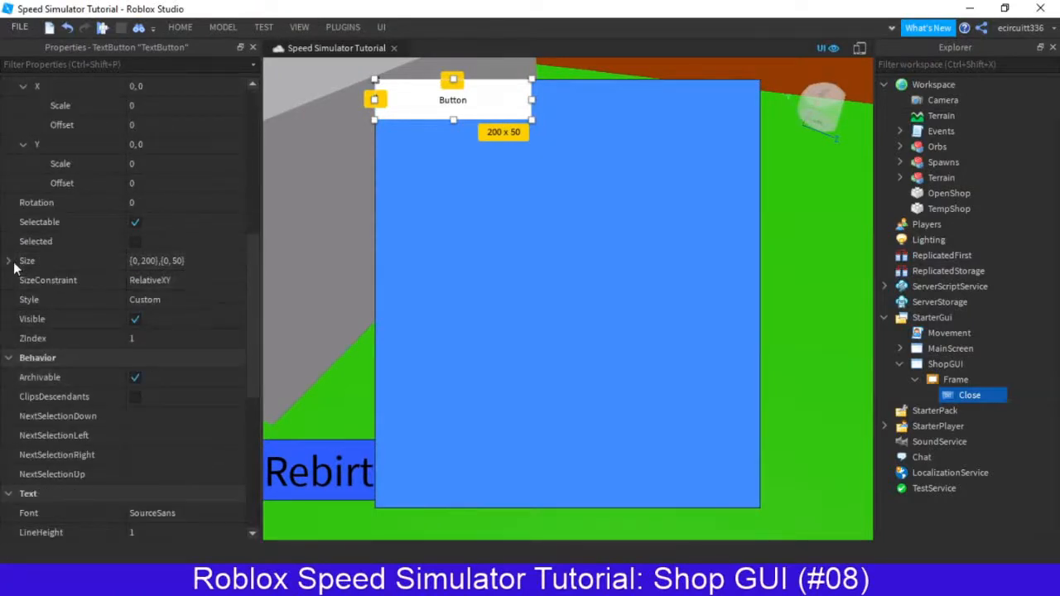
pyautogui.click(157, 261)
pyautogui.click(147, 321)
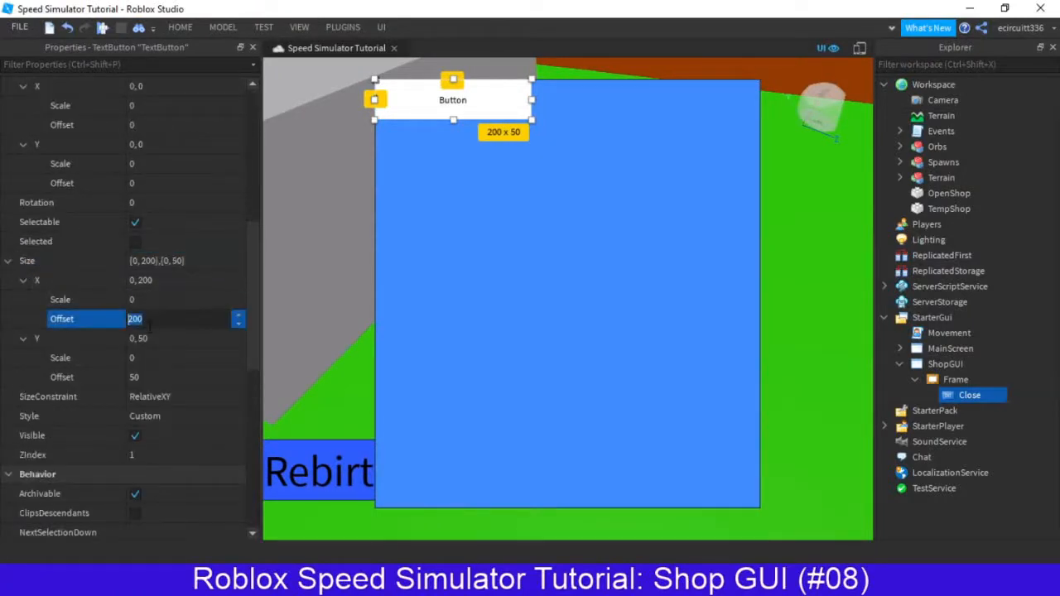
pyautogui.write('0')
pyautogui.press('Return')
pyautogui.click(163, 380)
pyautogui.write('0')
pyautogui.press('Return')
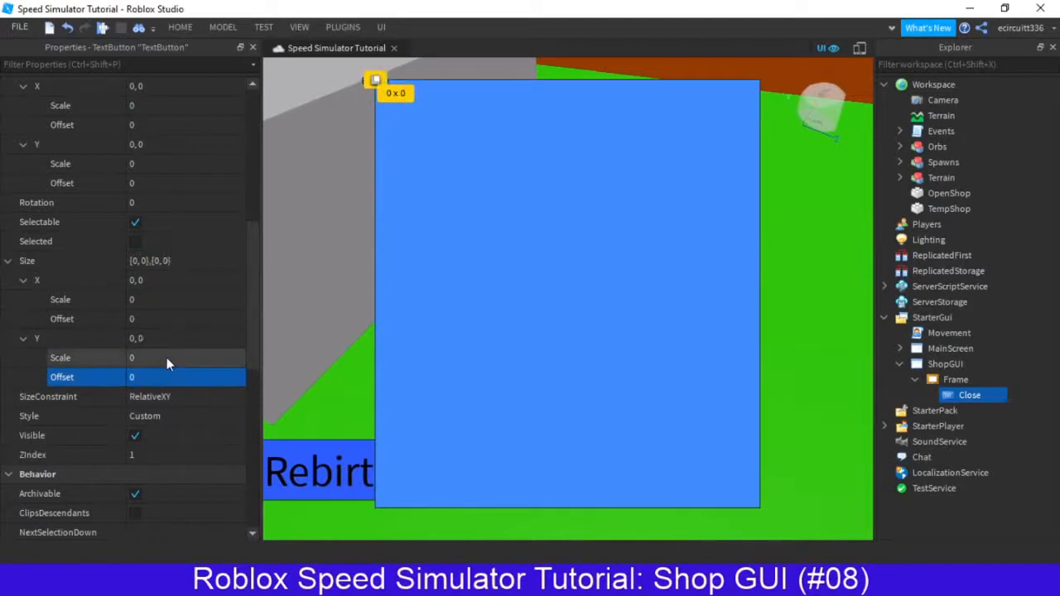
# Set the Close button's Size scale to 0.1 for both Y and X.
pyautogui.click(166, 358)
pyautogui.write('0.1')
pyautogui.press('Return')
pyautogui.click(170, 301)
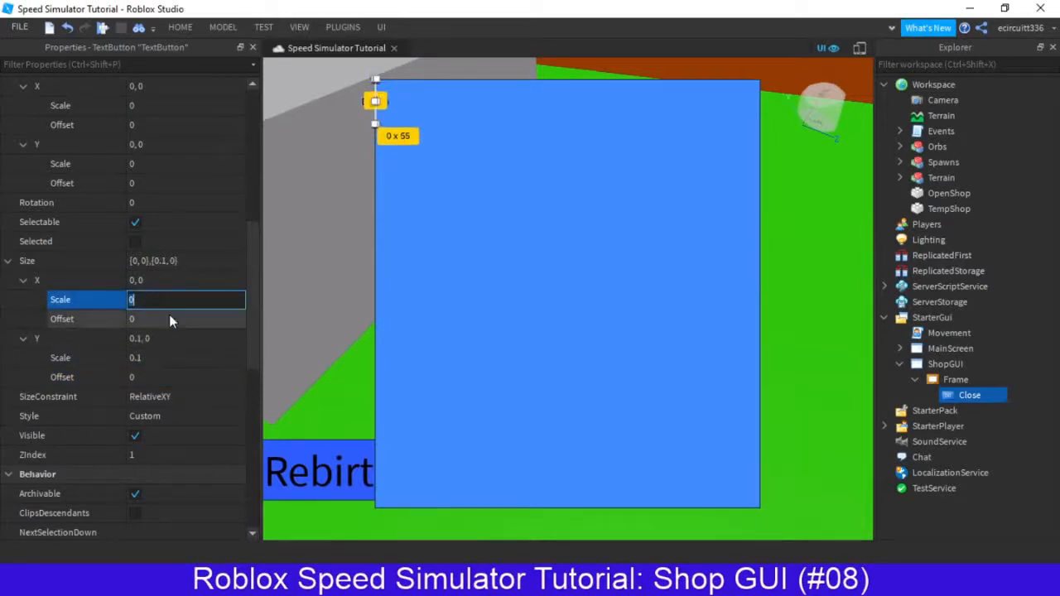
pyautogui.write('0.1')
pyautogui.press('Return')
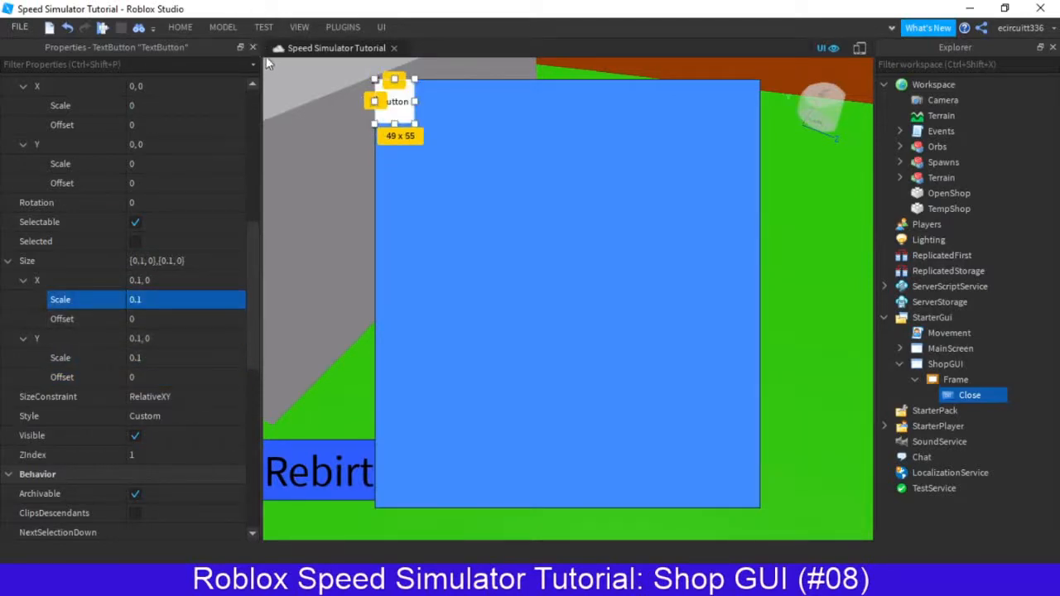
# Narrow the properties area, then fit the Close button into the Frame's upper-right corner at about 72 x 63 px.
pyautogui.scroll(8, 262, 141)
pyautogui.click(265, 145)
pyautogui.moveTo(260, 137); pyautogui.dragTo(209, 136)
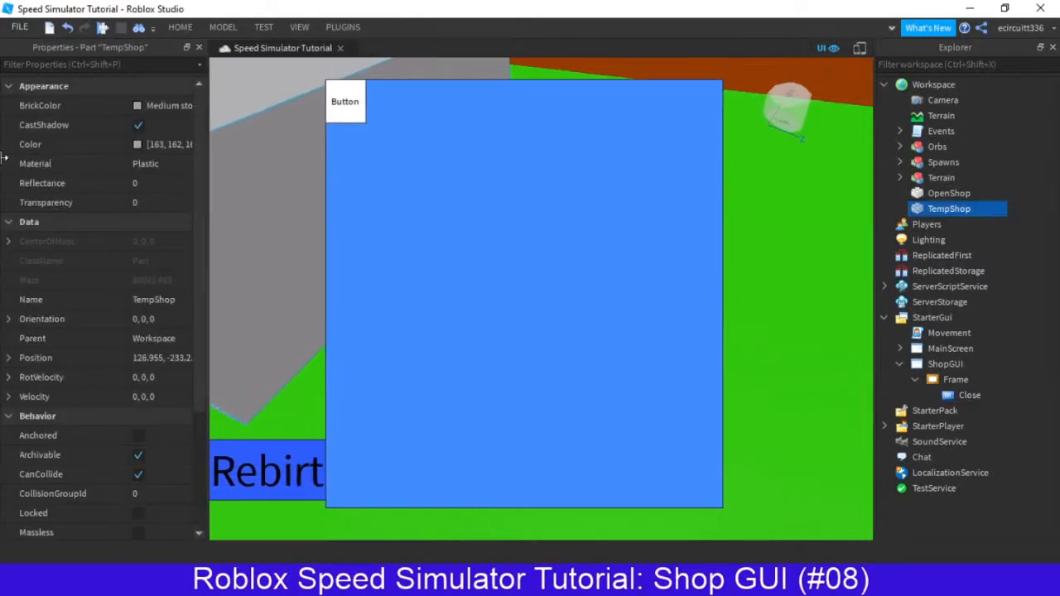
pyautogui.click(965, 395)
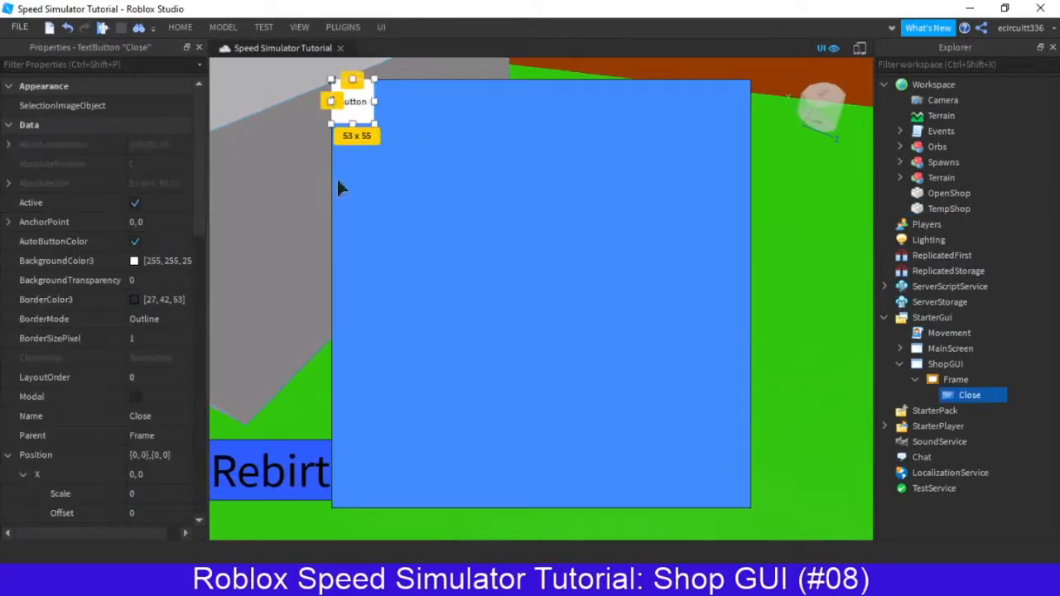
pyautogui.moveTo(377, 124); pyautogui.dragTo(692, 131)
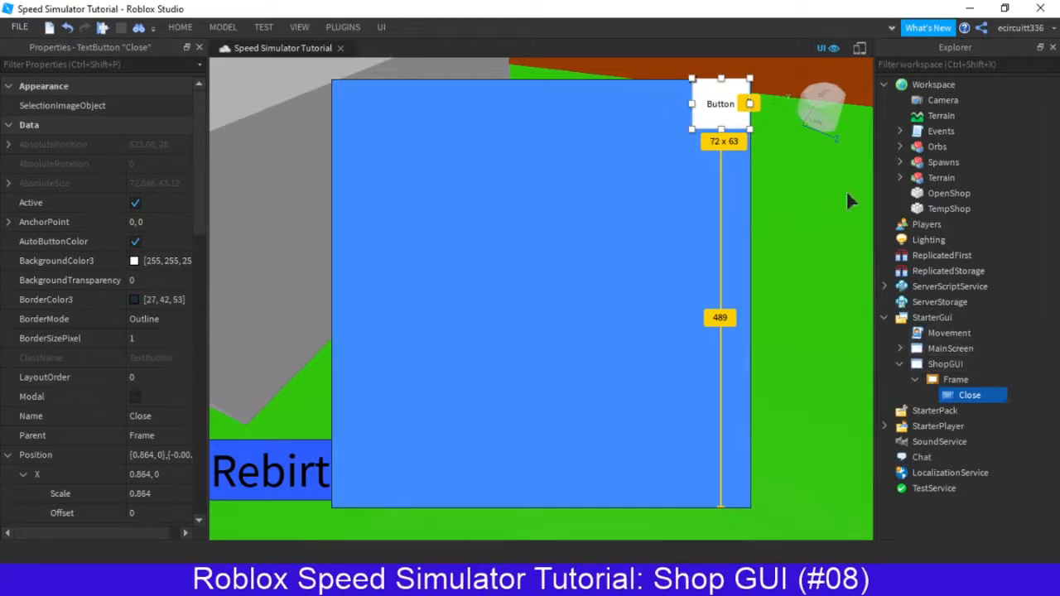
# Review the Frame's position and size values, and set the Close button's BackgroundColor3 to red 255, 0, 0.
pyautogui.click(935, 381)
pyautogui.scroll(-3, 102, 242)
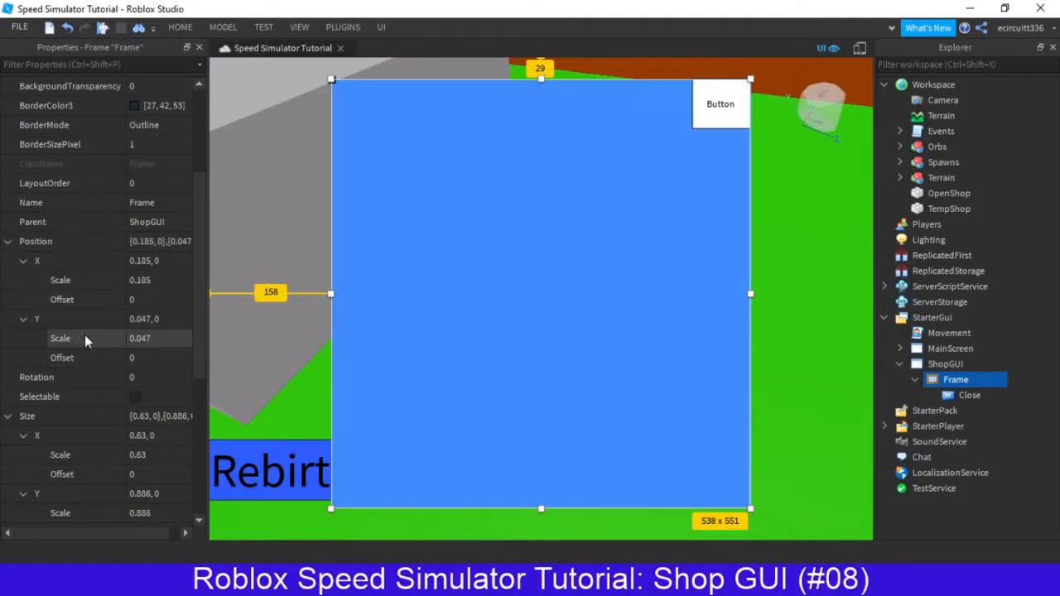
pyautogui.scroll(-1, 149, 338)
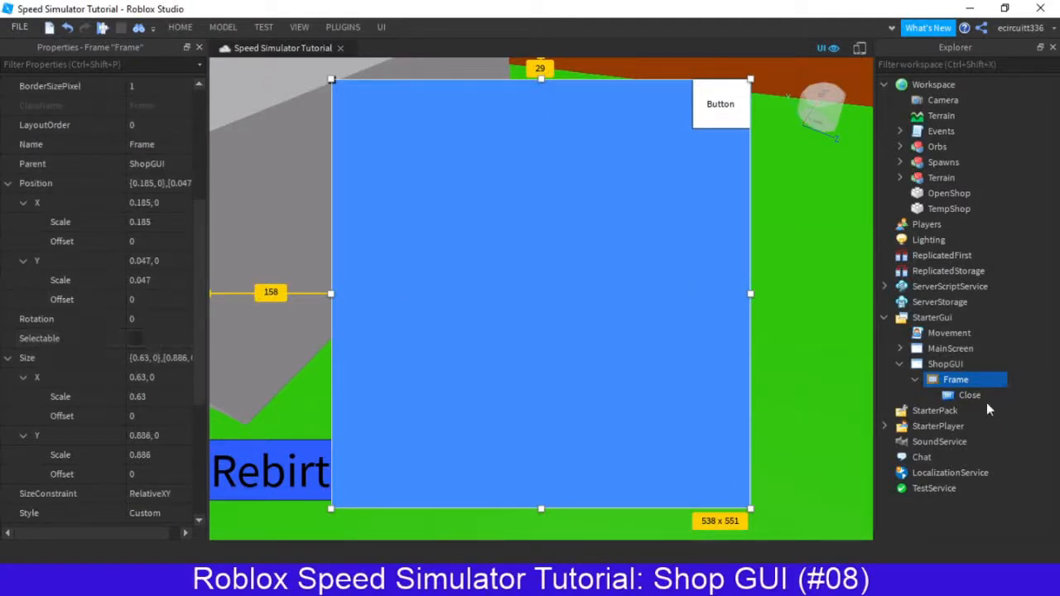
pyautogui.click(967, 395)
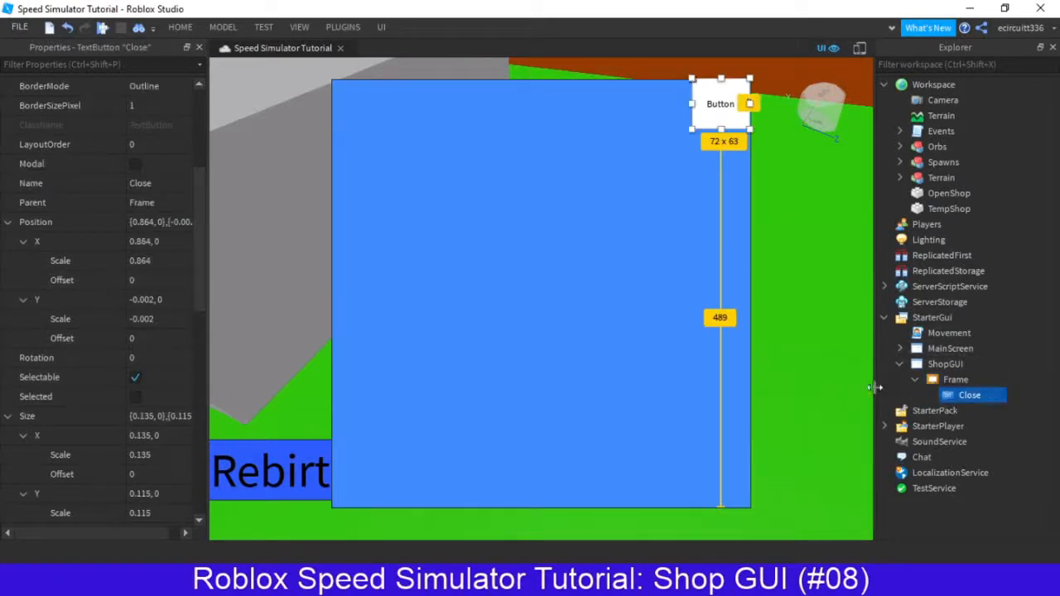
pyautogui.scroll(4, 97, 260)
pyautogui.click(167, 262)
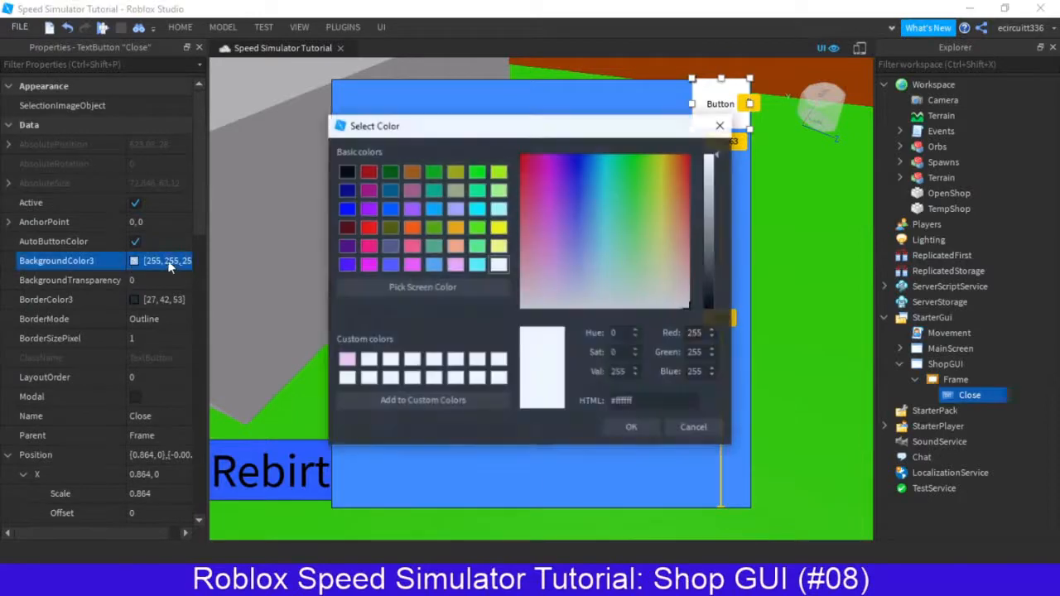
pyautogui.moveTo(643, 234); pyautogui.dragTo(703, 147)
pyautogui.click(634, 428)
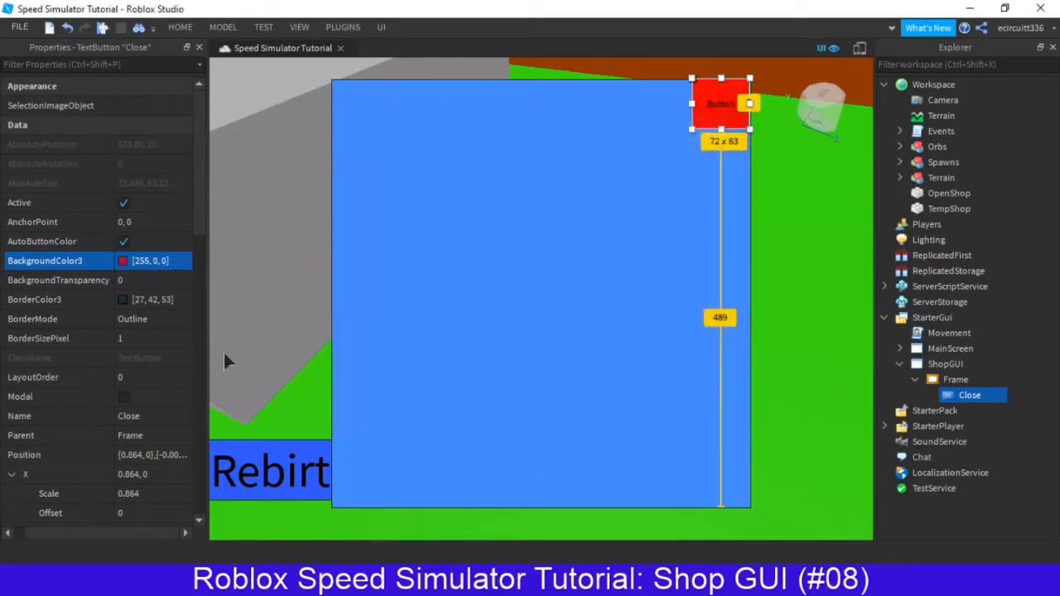
# Change the Close button's Text to X.
pyautogui.scroll(-9, 111, 307)
pyautogui.scroll(5, 136, 297)
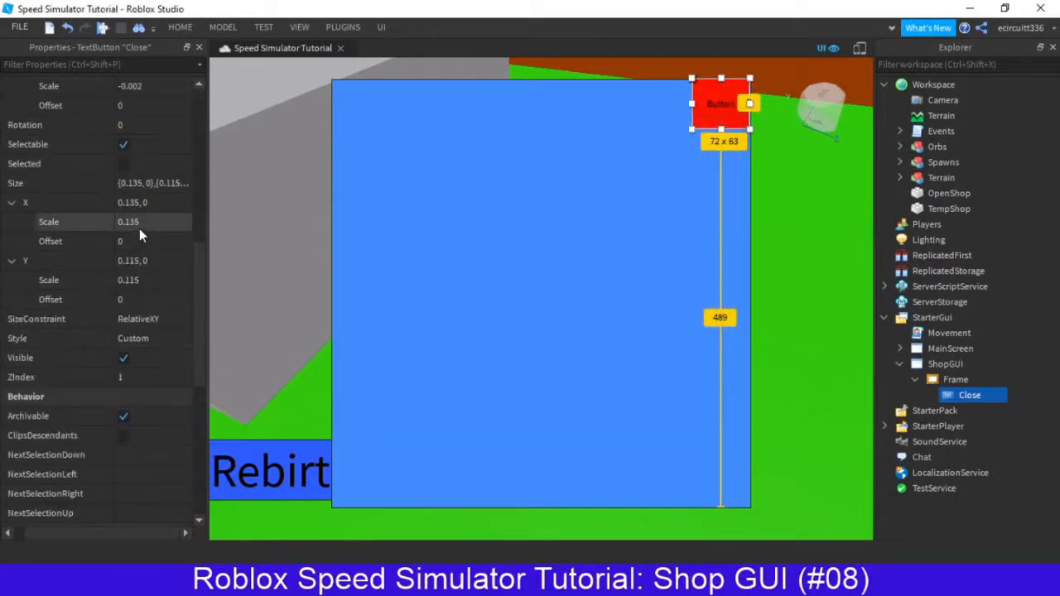
pyautogui.scroll(2, 139, 208)
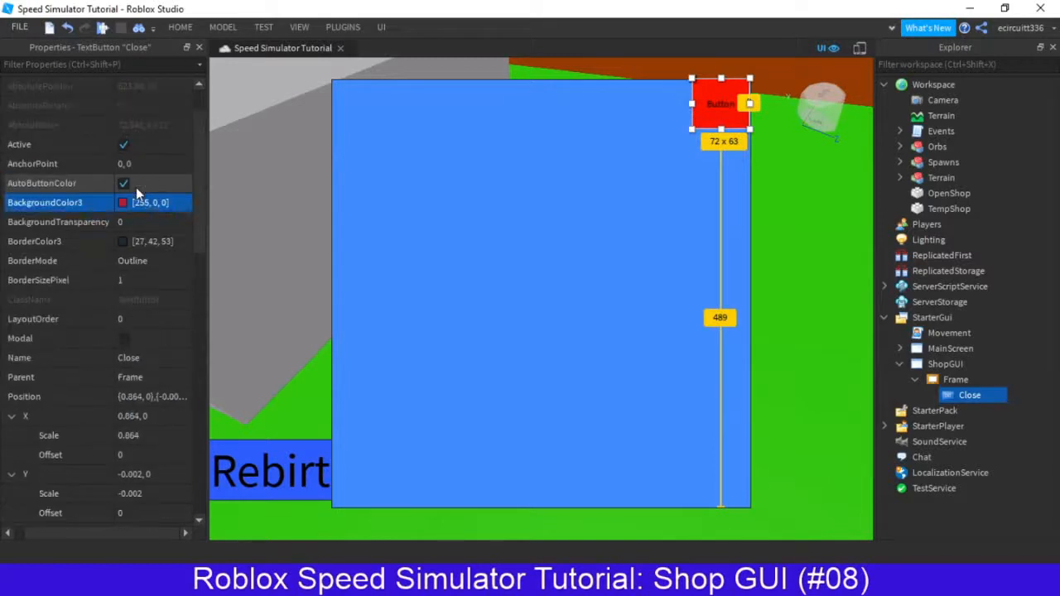
pyautogui.scroll(-11, 125, 279)
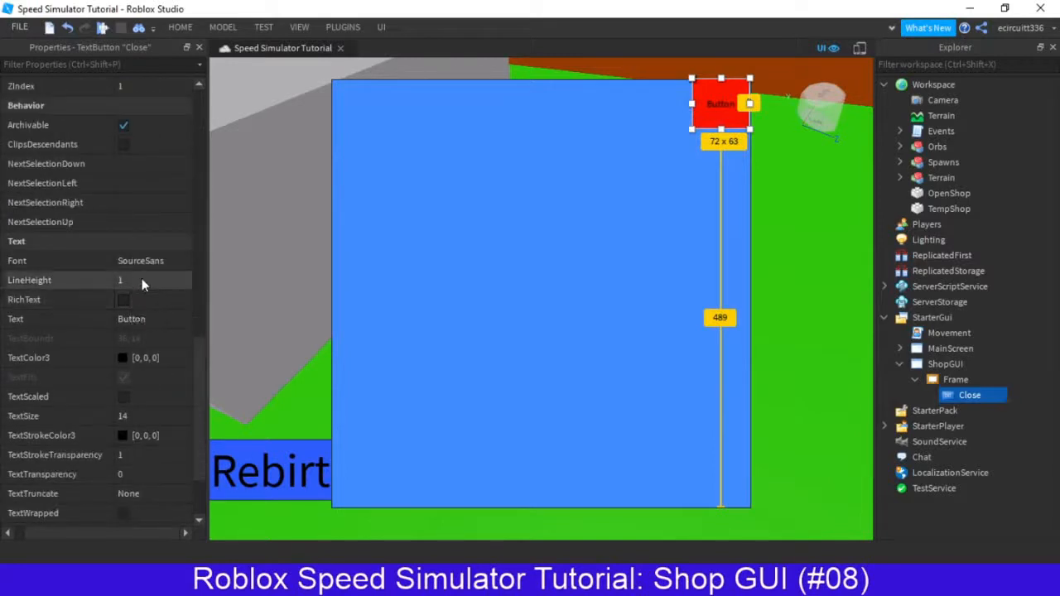
pyautogui.click(142, 318)
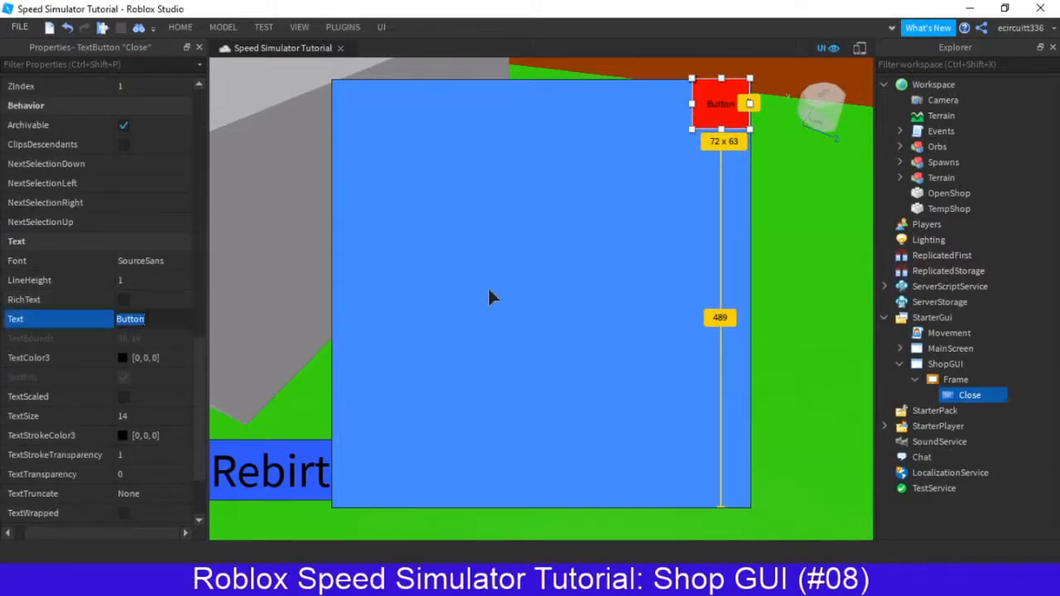
pyautogui.write('X')
pyautogui.press('Return')
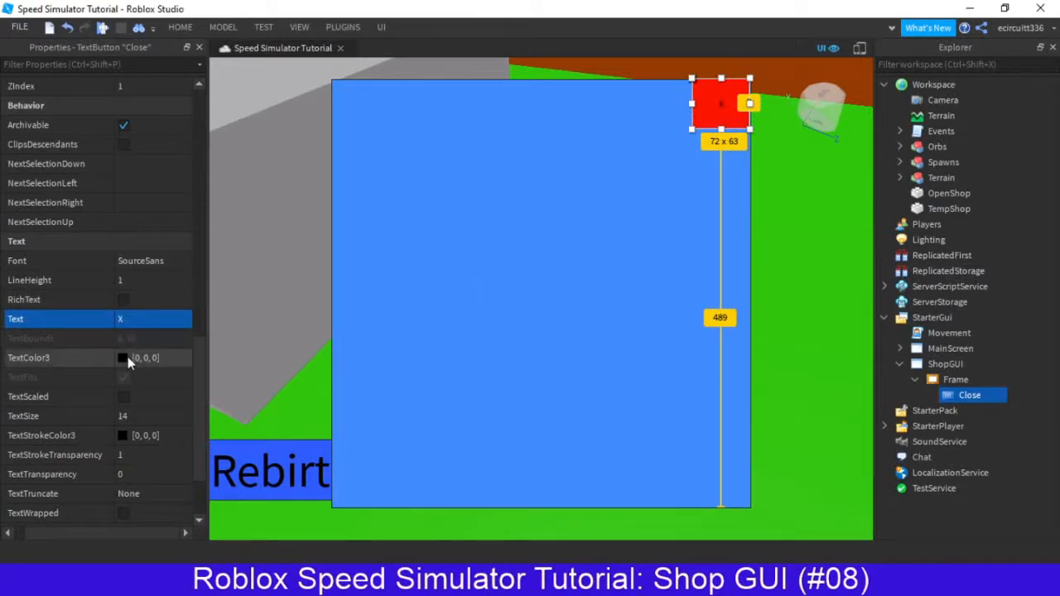
# Set the Close button's TextColor3 to white 255, 255, 255.
pyautogui.click(124, 358)
pyautogui.click(710, 157)
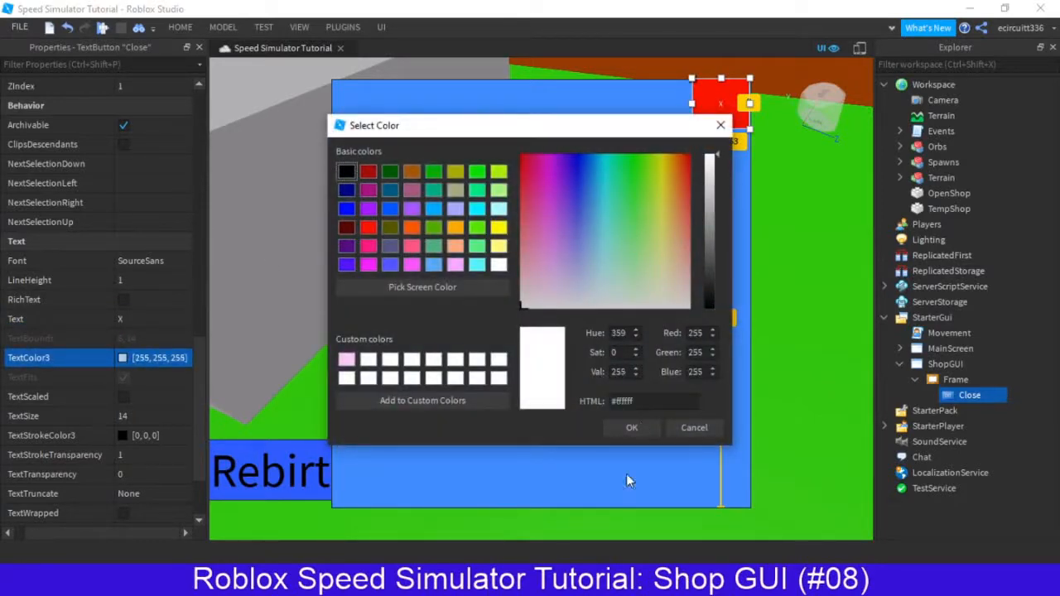
pyautogui.click(632, 428)
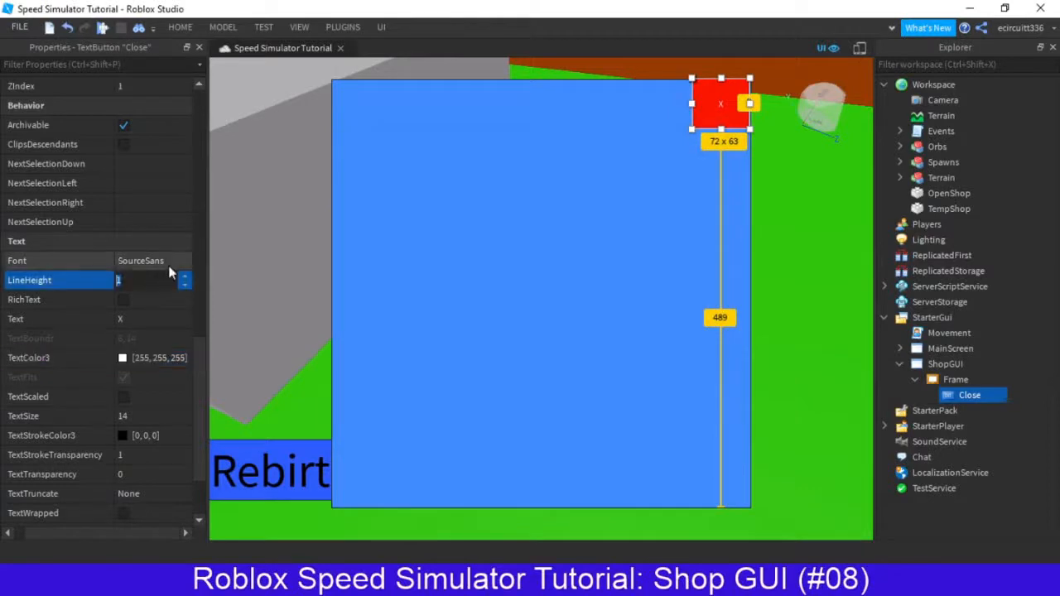
# Set the Close button's Font to SourceSansBold and enable TextScaled.
pyautogui.click(186, 262)
pyautogui.scroll(-3, 157, 383)
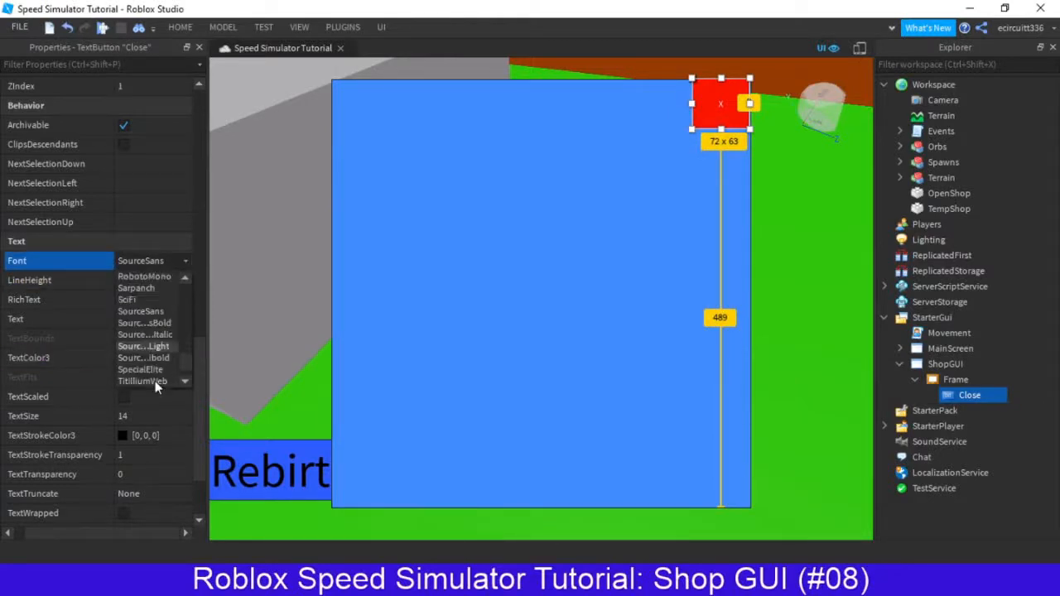
pyautogui.click(170, 328)
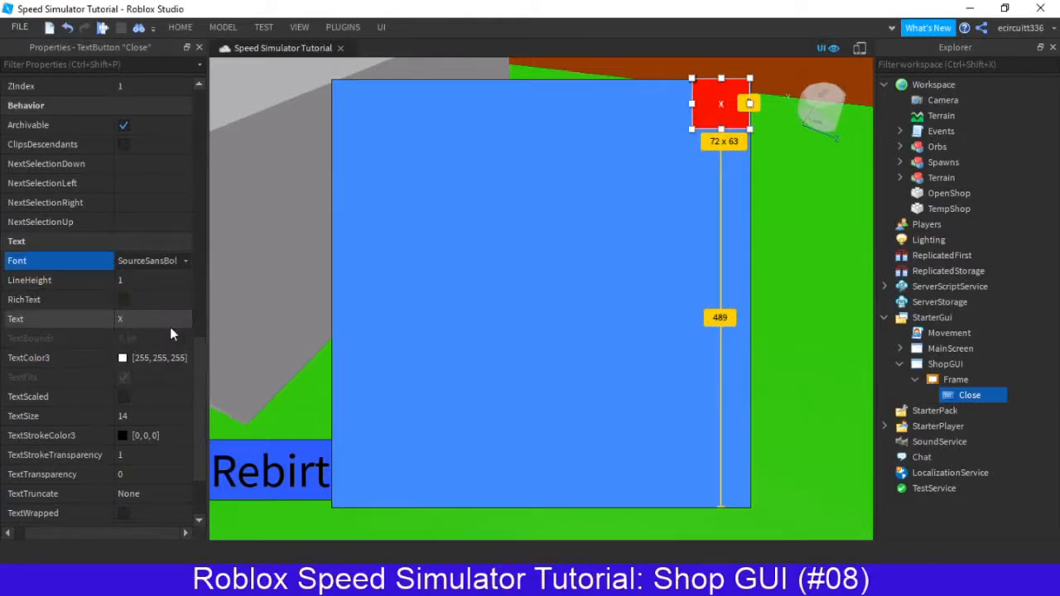
pyautogui.click(124, 398)
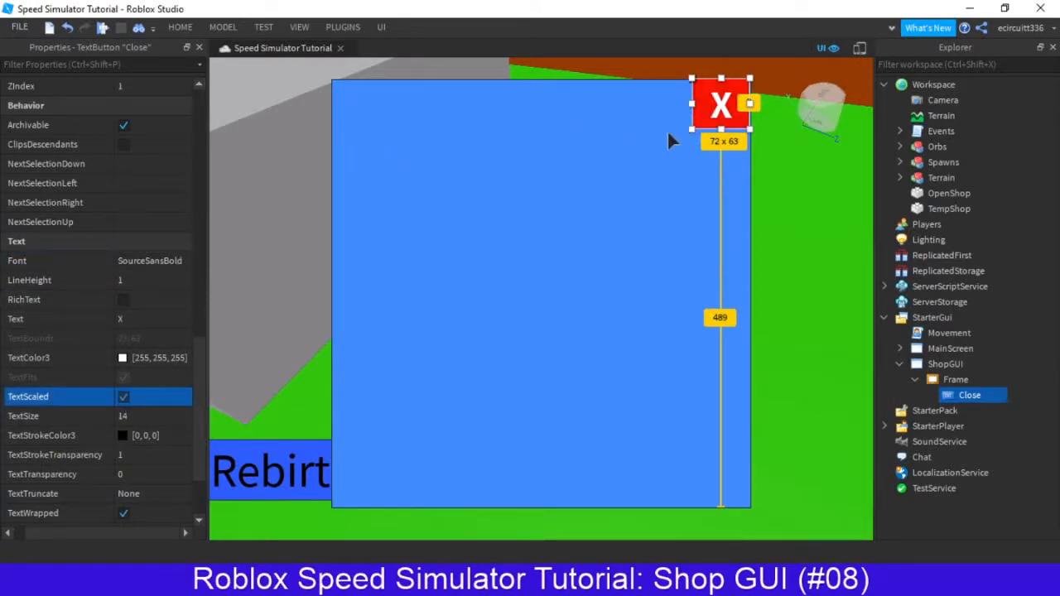
# Insert a TextLabel into the ShopGUI Frame.
pyautogui.click(970, 380)
pyautogui.click(979, 379)
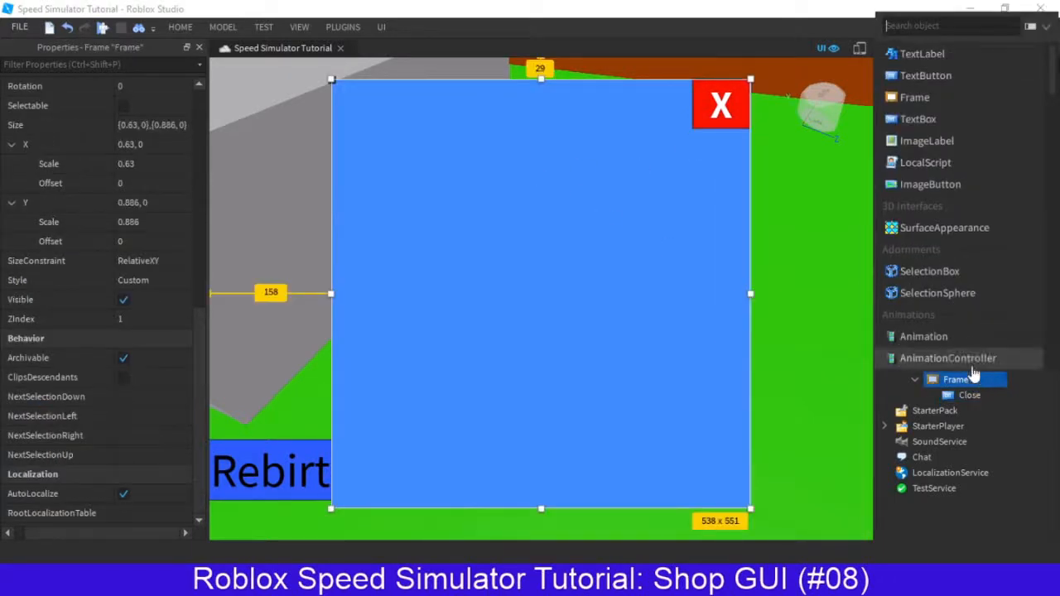
pyautogui.click(936, 55)
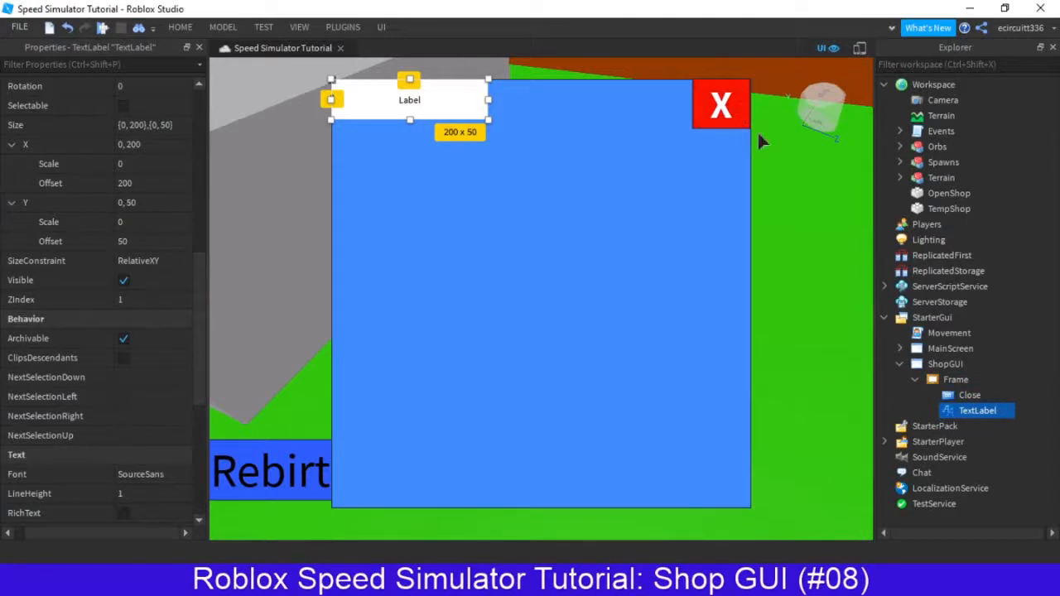
# Set the Close button's BorderSizePixel to 0, hide the properties and check the button without its selection outline.
pyautogui.click(966, 395)
pyautogui.scroll(-2, 108, 363)
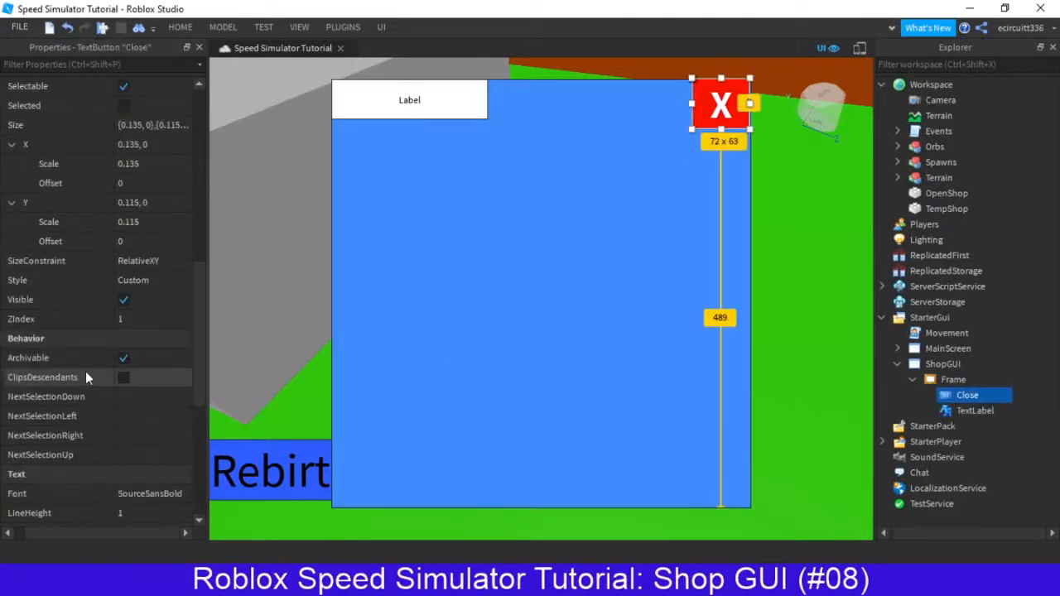
pyautogui.scroll(5, 78, 339)
pyautogui.scroll(2, 71, 311)
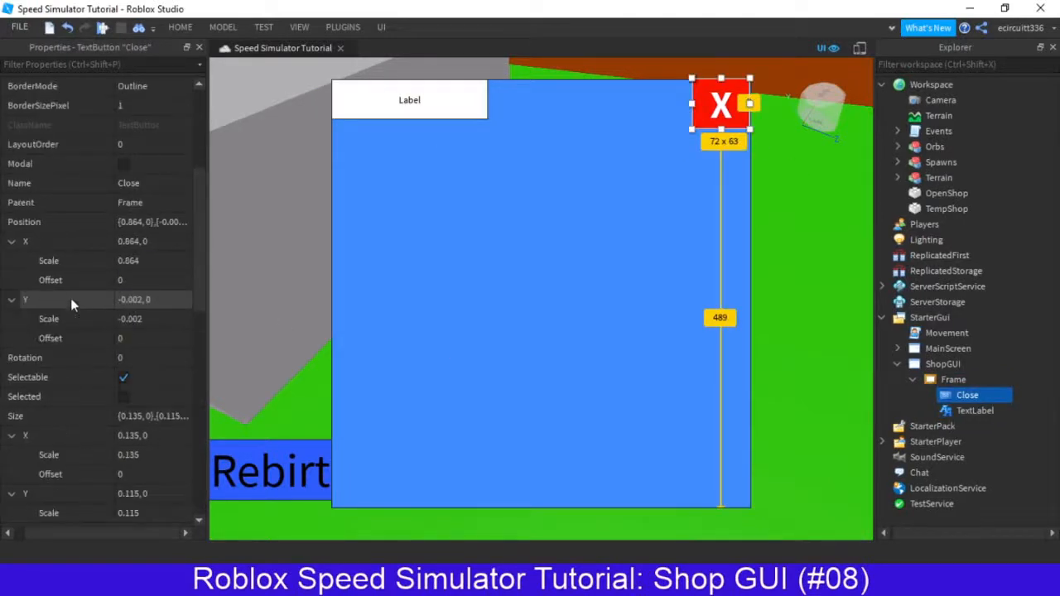
pyautogui.scroll(2, 93, 300)
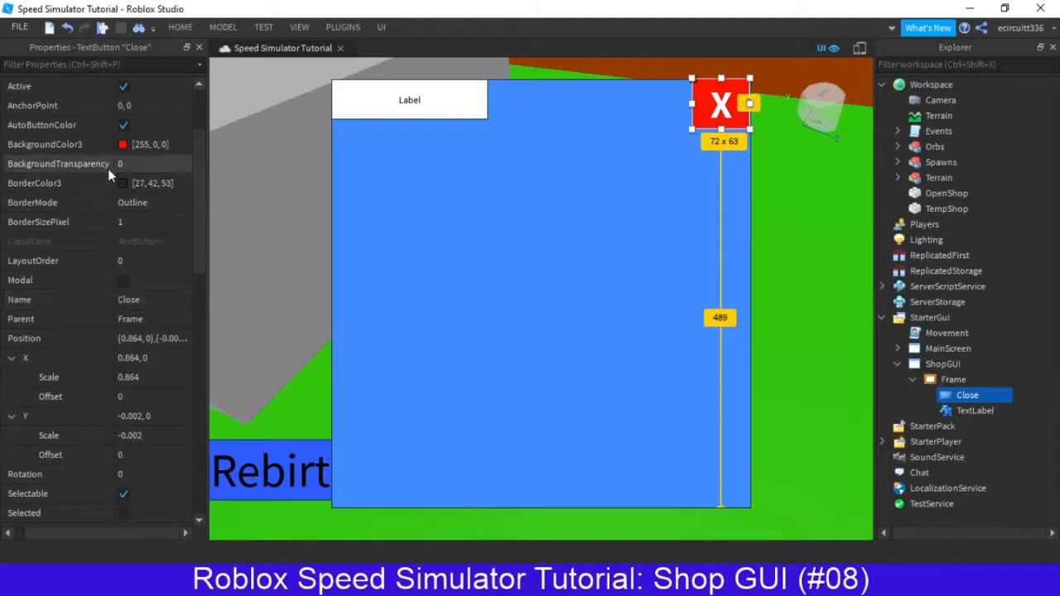
pyautogui.click(153, 222)
pyautogui.write('0')
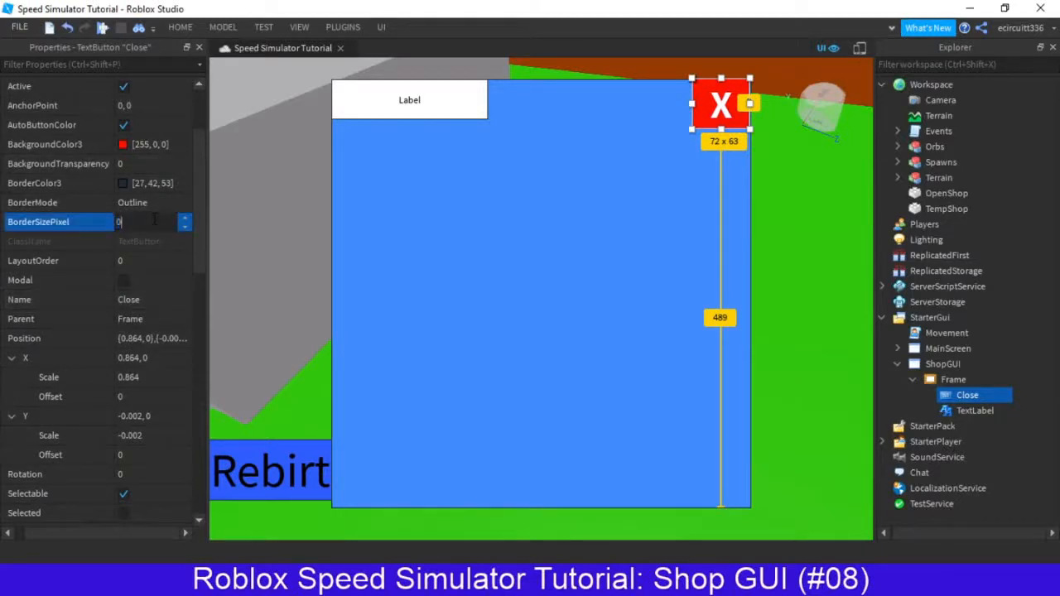
pyautogui.click(199, 47)
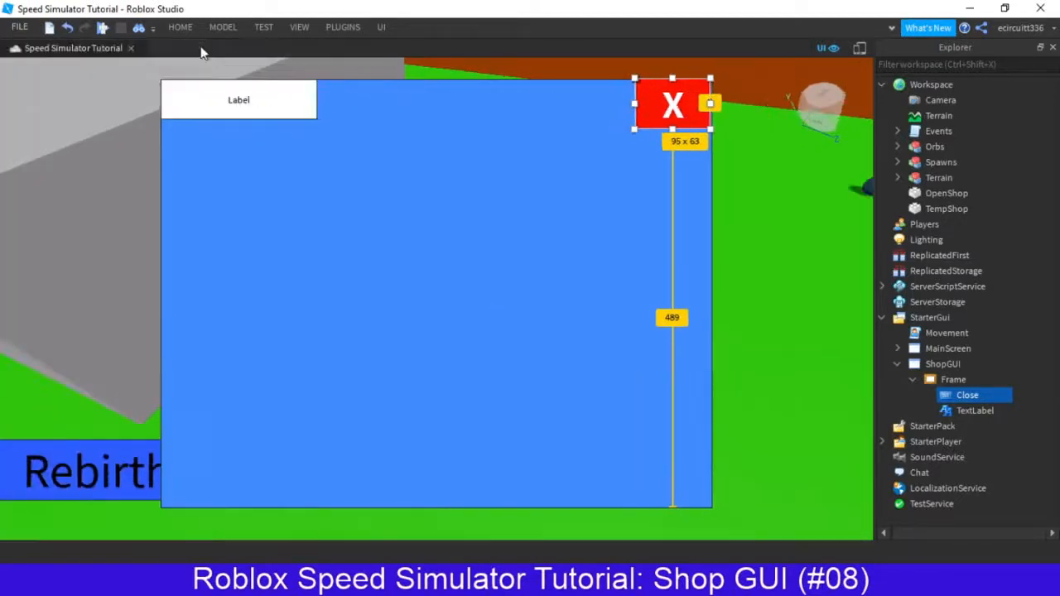
pyautogui.click(919, 333)
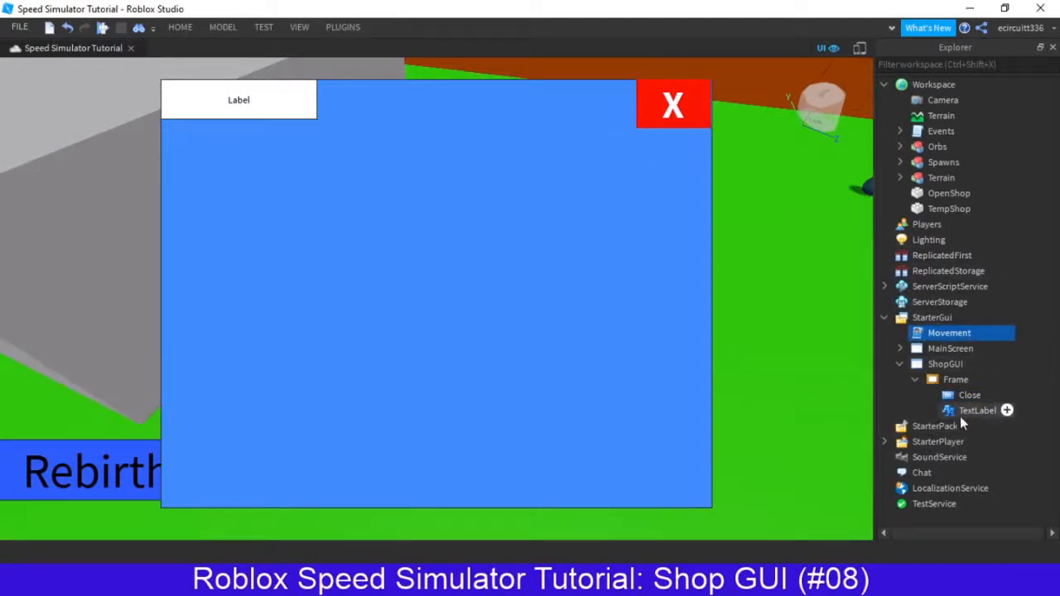
pyautogui.click(960, 414)
pyautogui.click(961, 395)
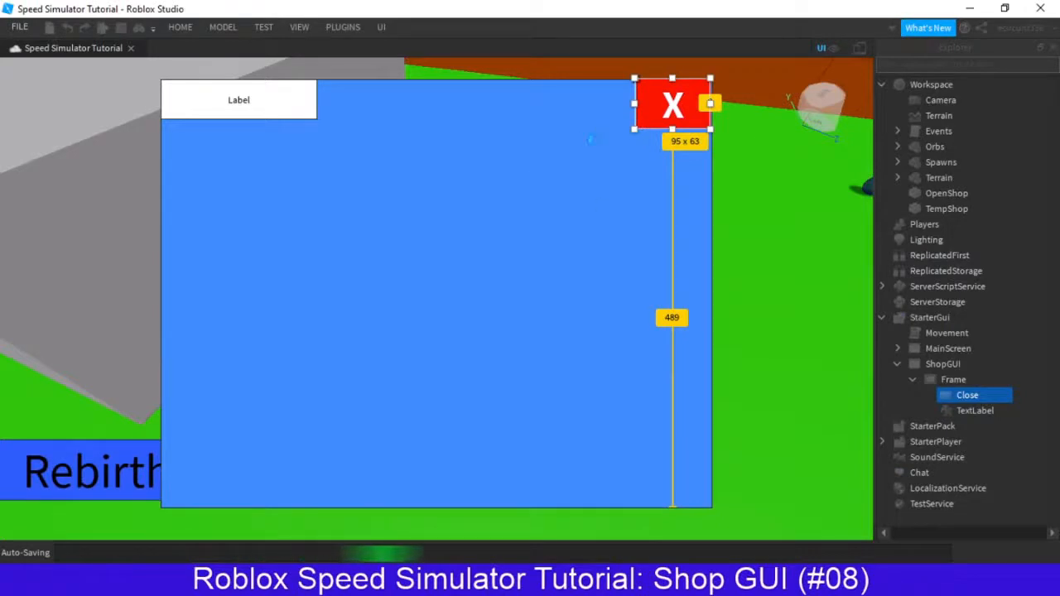
# Narrow the Close button to about 73 x 60 against the Frame's upper-right corner, then deselect it.
pyautogui.click(575, 157)
pyautogui.click(642, 126)
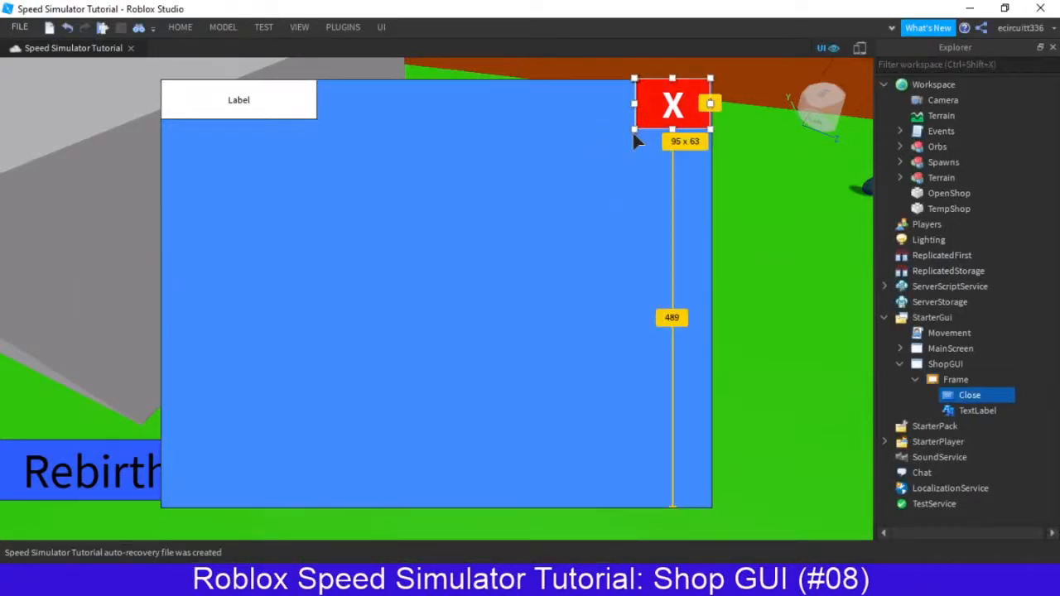
pyautogui.moveTo(634, 132); pyautogui.dragTo(651, 133)
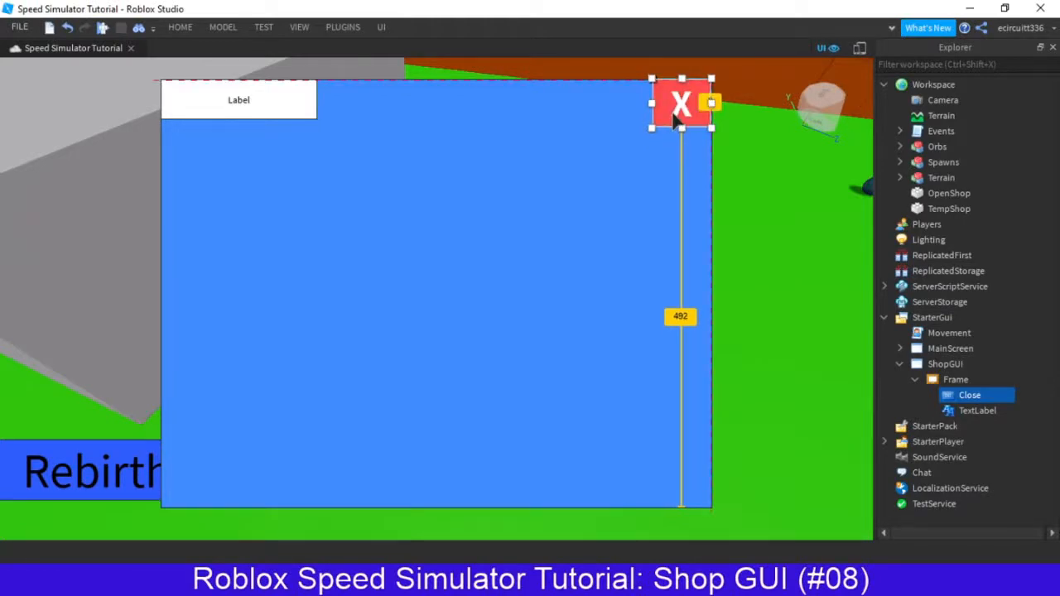
pyautogui.click(779, 143)
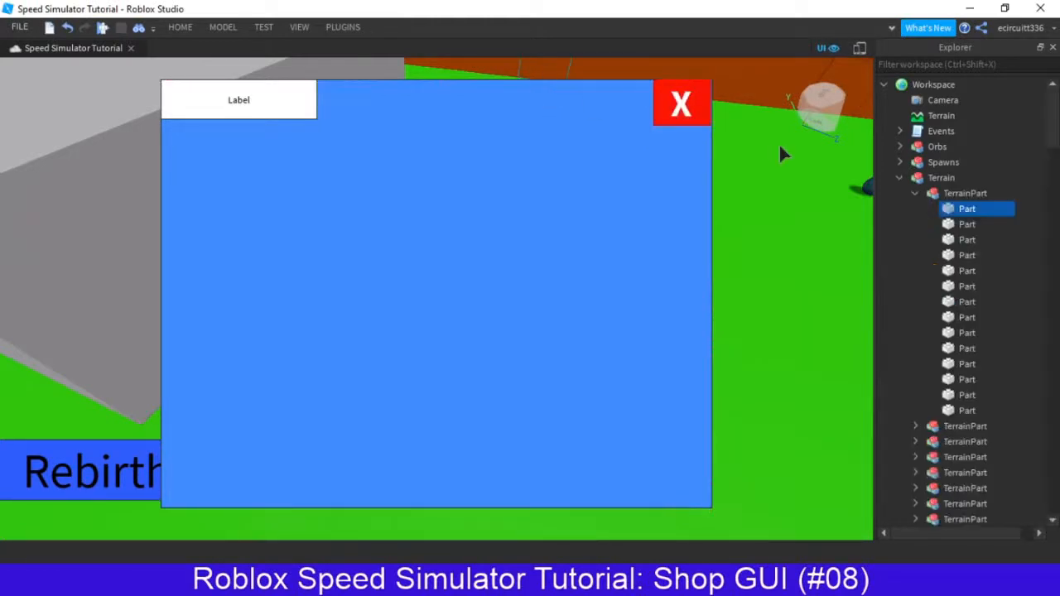
# Reselect the Close button, nudge it slightly past the Frame's right edge and check it without its selection outline.
pyautogui.scroll(-10, 955, 270)
pyautogui.scroll(-12, 950, 277)
pyautogui.click(786, 159)
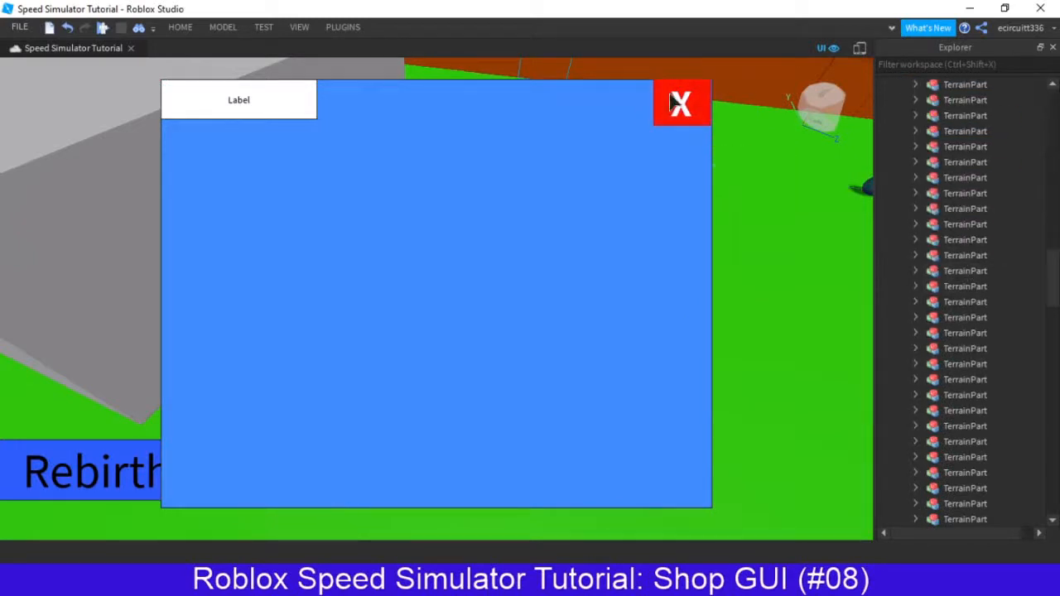
pyautogui.scroll(-15, 984, 301)
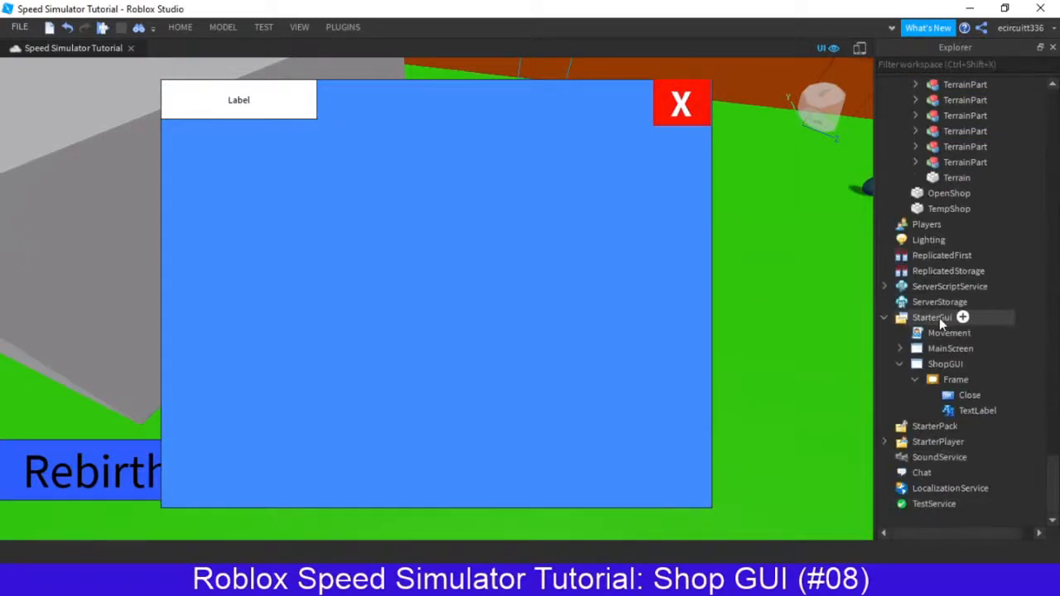
pyautogui.click(967, 395)
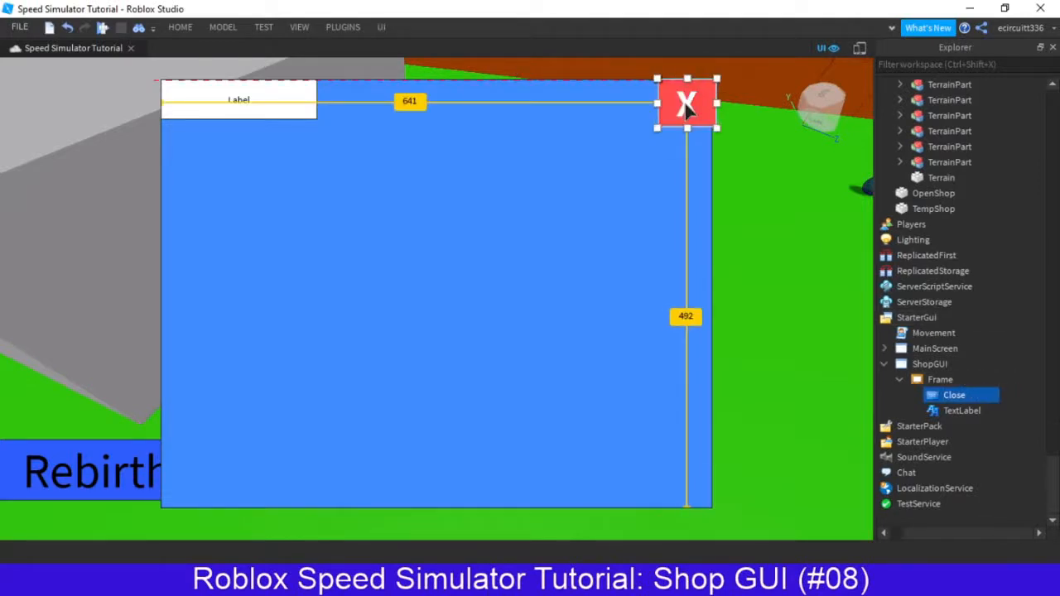
pyautogui.click(837, 106)
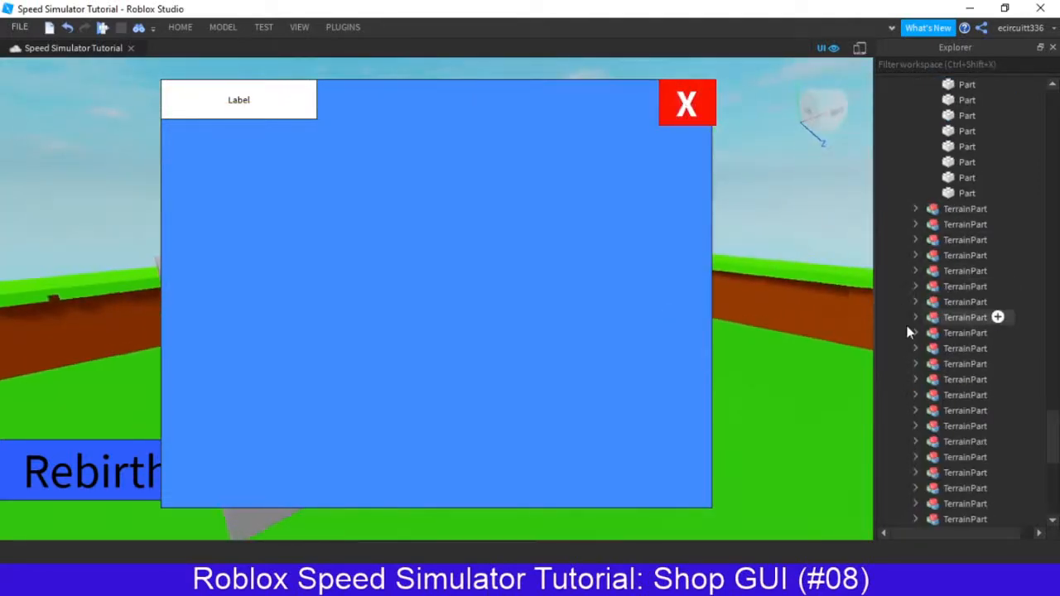
# Select the Close button in the ShopGUI Frame and show its properties down to Position.
pyautogui.scroll(-10, 909, 332)
pyautogui.click(952, 411)
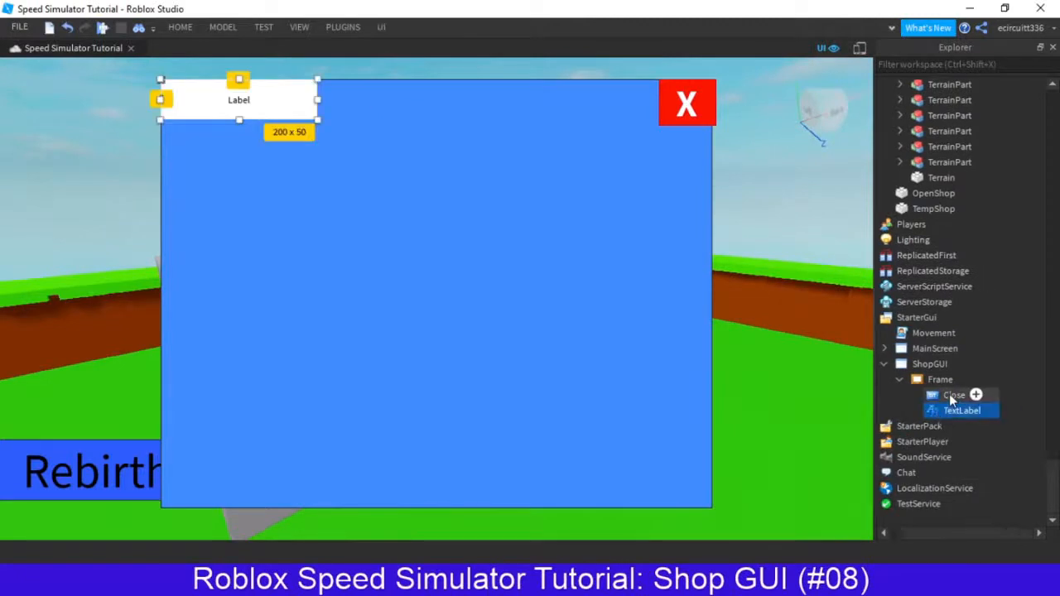
pyautogui.click(952, 396)
pyautogui.click(299, 26)
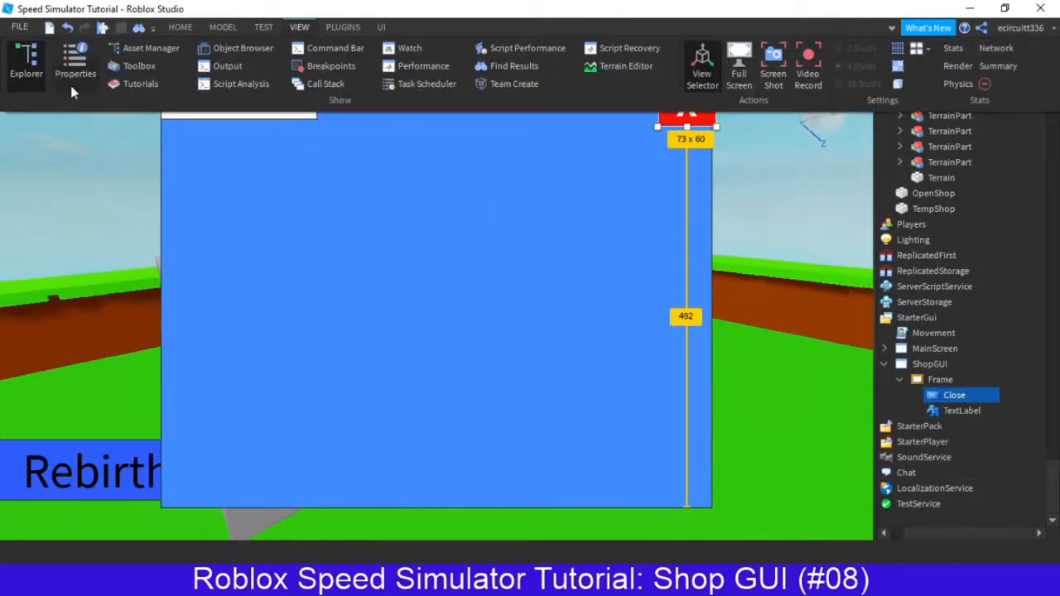
pyautogui.click(75, 74)
pyautogui.click(175, 466)
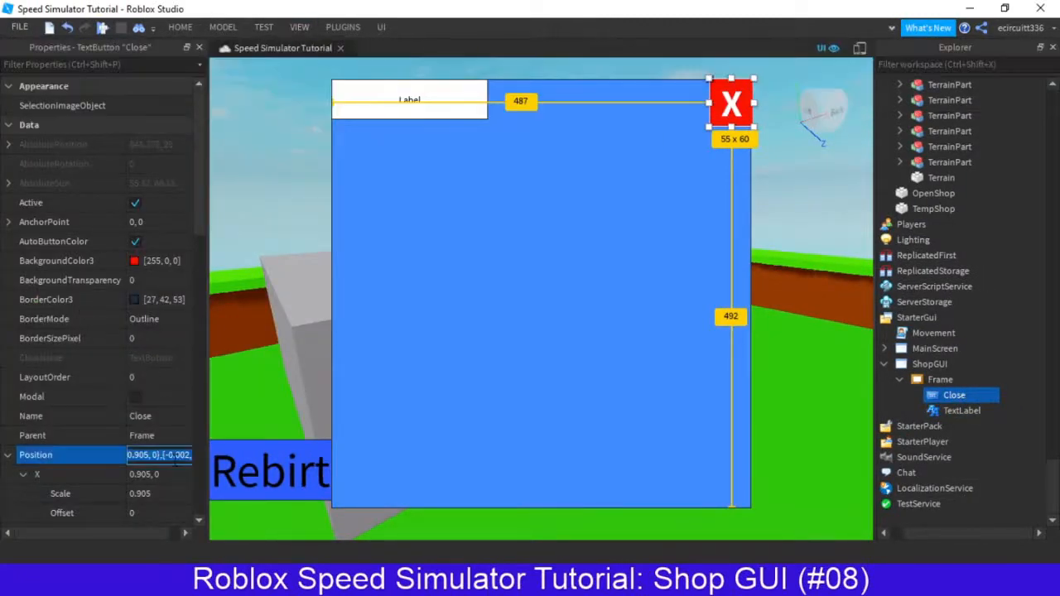
# Set the Close button's Position X Scale and Y Scale both to 0.
pyautogui.click(142, 474)
pyautogui.click(137, 475)
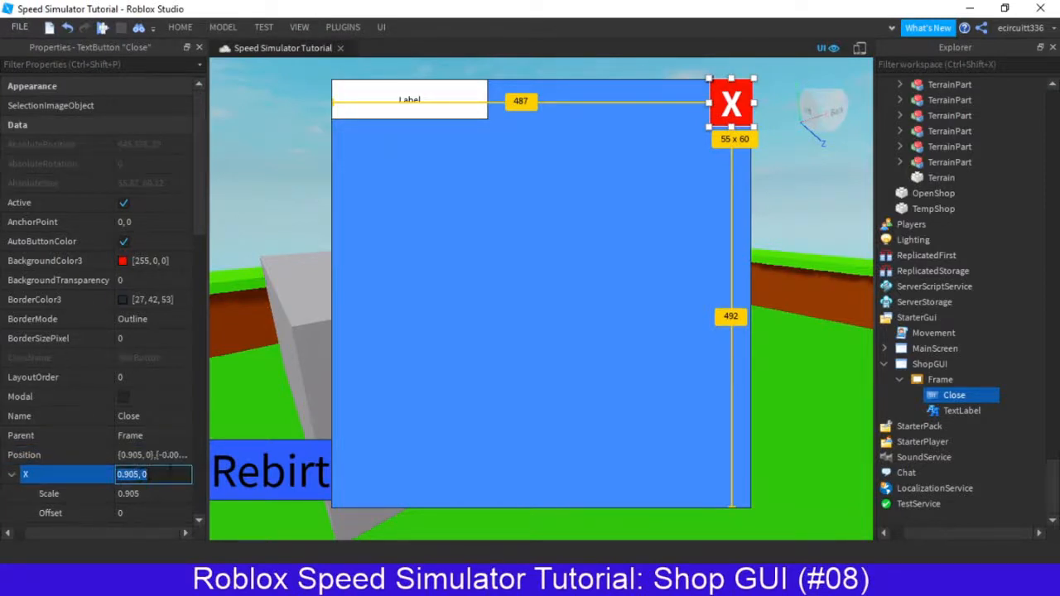
pyautogui.write('0')
pyautogui.click(138, 493)
pyautogui.write('0')
pyautogui.press('Return')
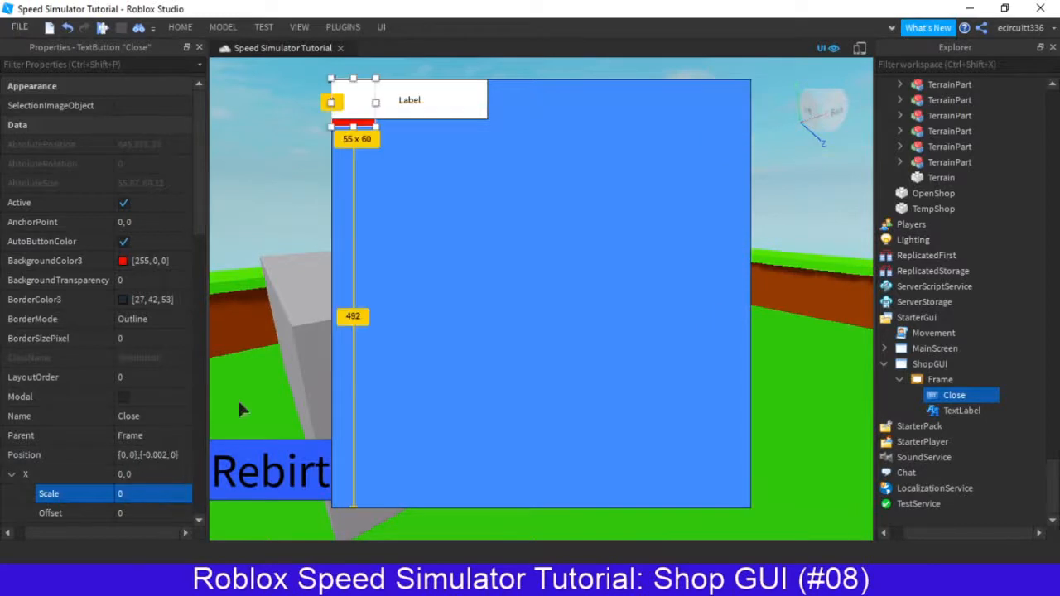
pyautogui.scroll(-2, 65, 402)
pyautogui.click(134, 430)
pyautogui.write('0')
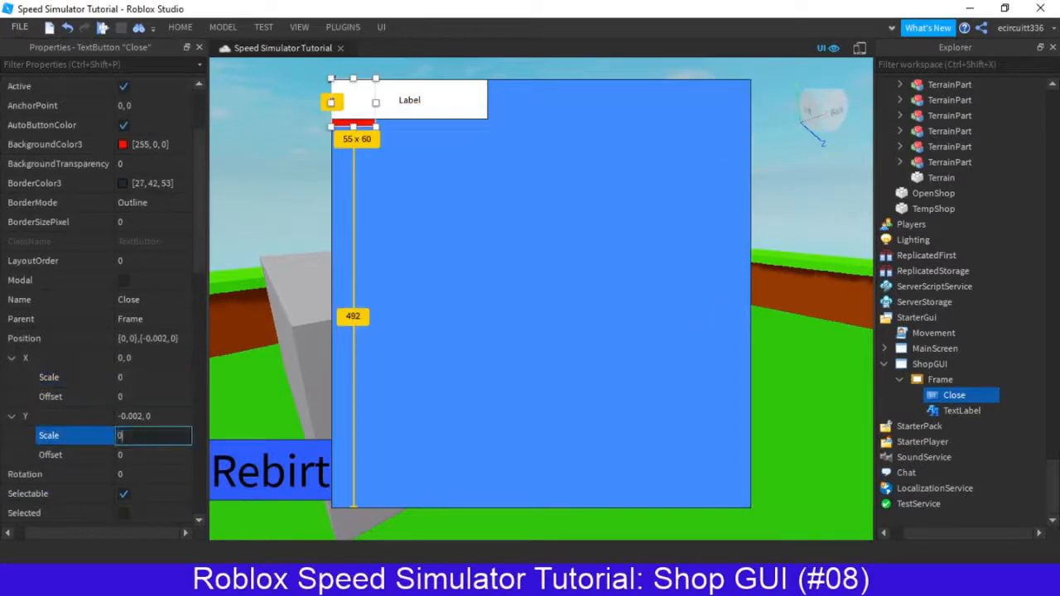
pyautogui.press('Return')
# Try Position X Scale values of 1 and 0.9 for the Close button.
pyautogui.click(130, 382)
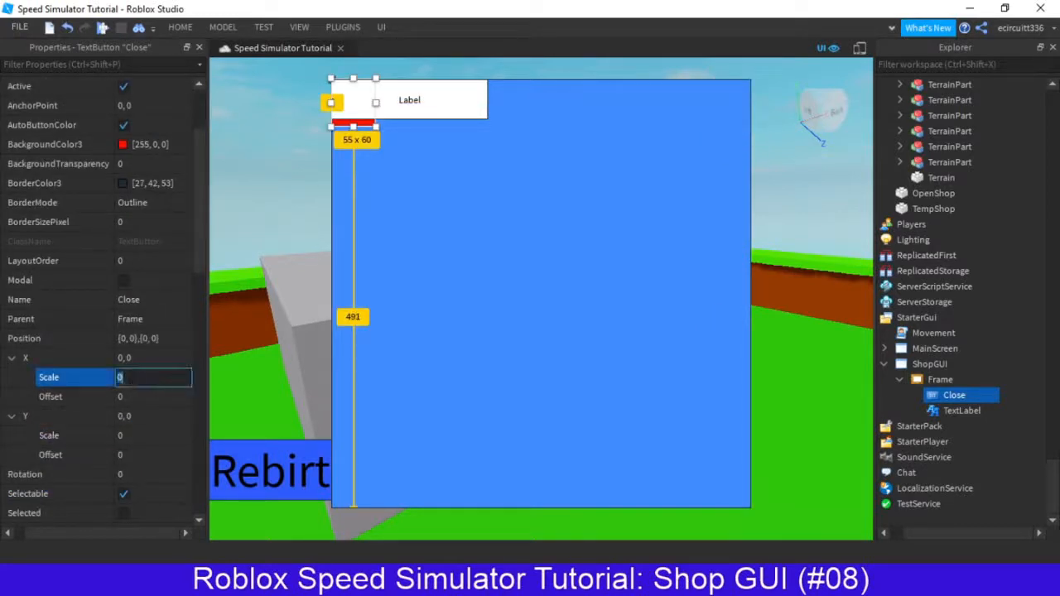
pyautogui.write('1')
pyautogui.press('Return')
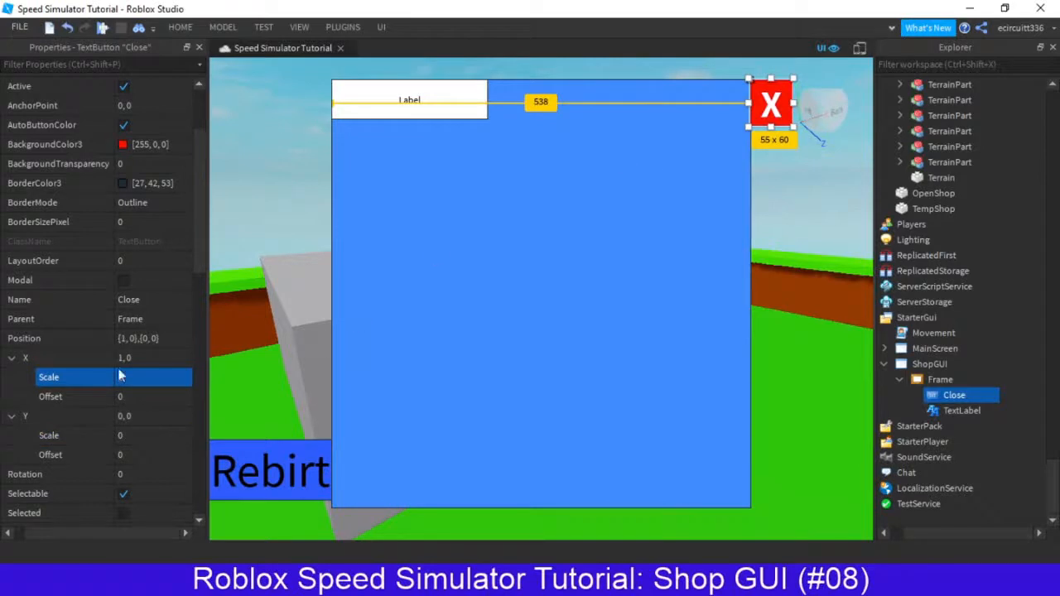
pyautogui.click(159, 382)
pyautogui.write('0.9')
pyautogui.press('Return')
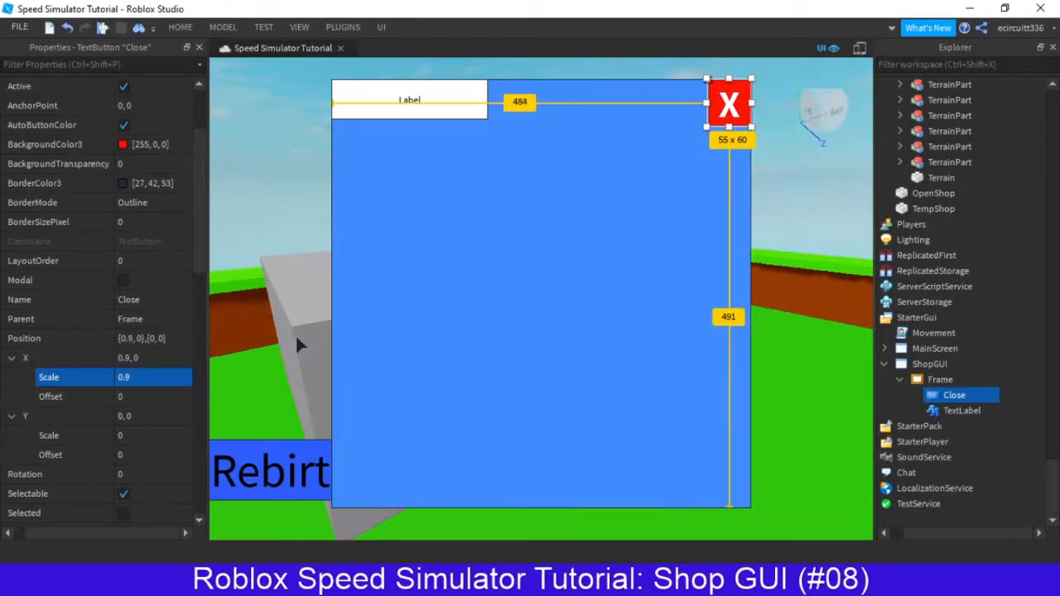
# Examine the position and size properties of the Frame and the Close button.
pyautogui.click(372, 234)
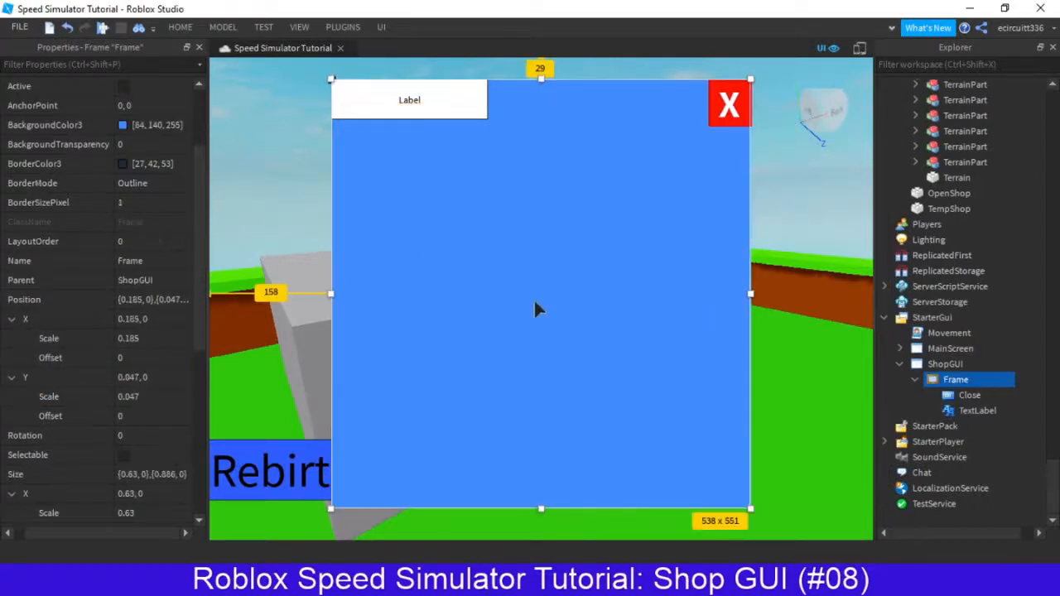
pyautogui.scroll(-5, 86, 372)
pyautogui.click(967, 395)
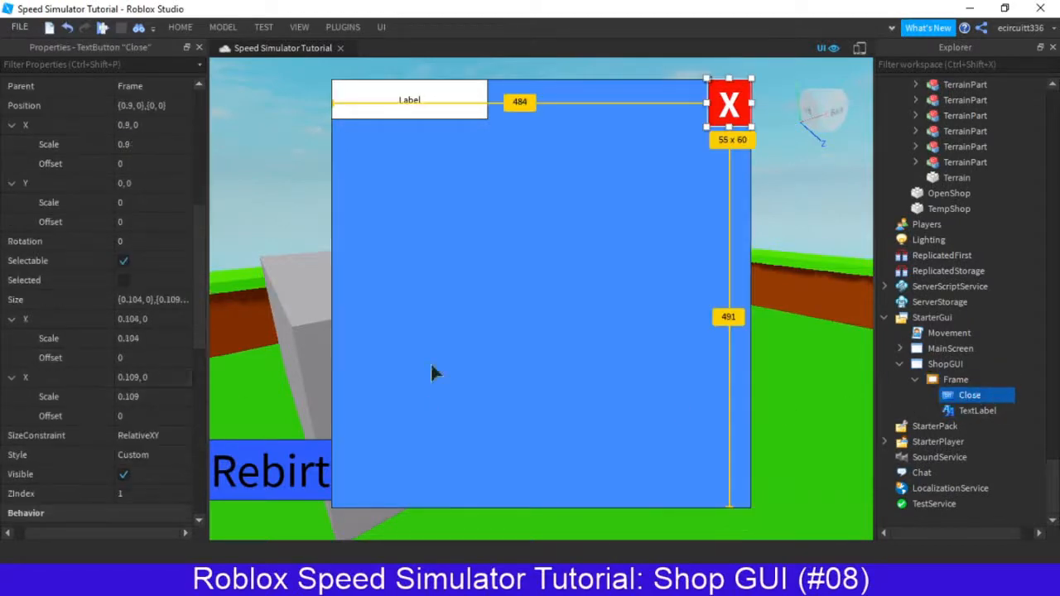
pyautogui.scroll(-1, 98, 370)
pyautogui.click(139, 319)
pyautogui.scroll(-2, 140, 280)
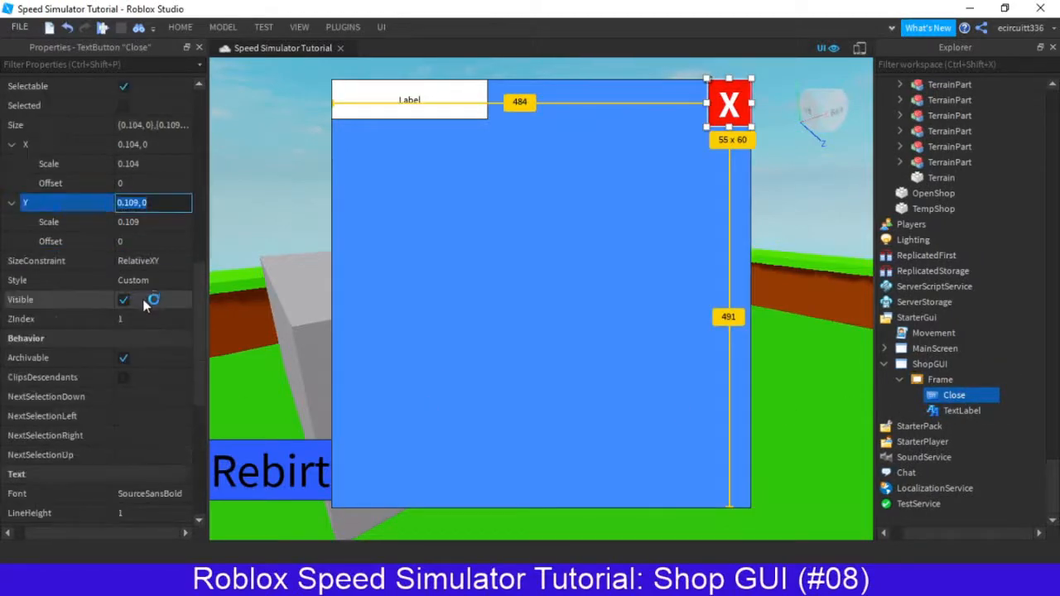
pyautogui.scroll(-2, 145, 301)
pyautogui.scroll(9, 145, 301)
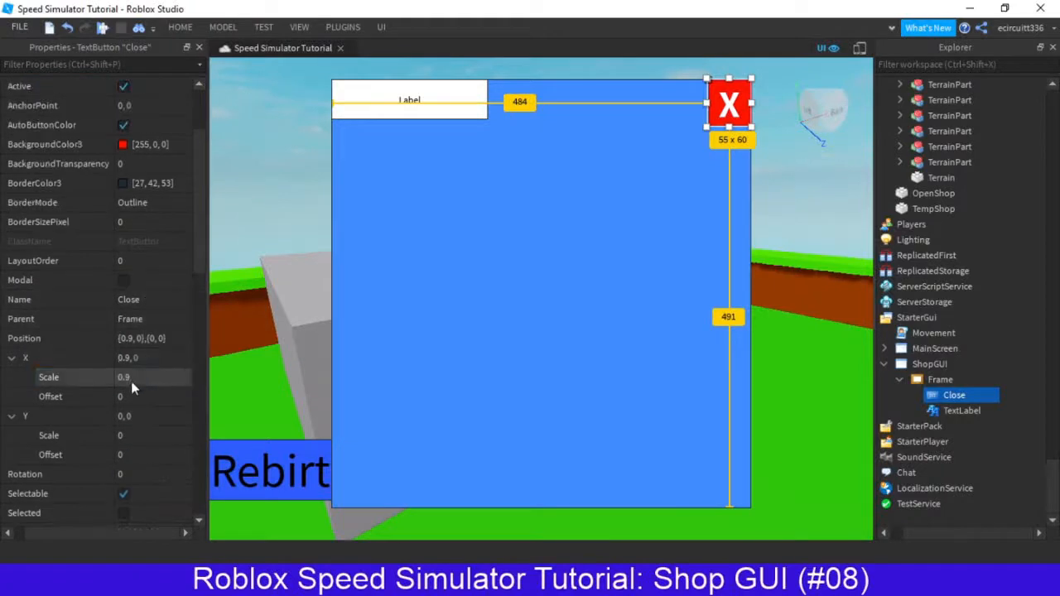
# Try Position X Scale values of 0.88, 0.89 and 0.9 to fit the Close button against the Frame's edge.
pyautogui.click(131, 379)
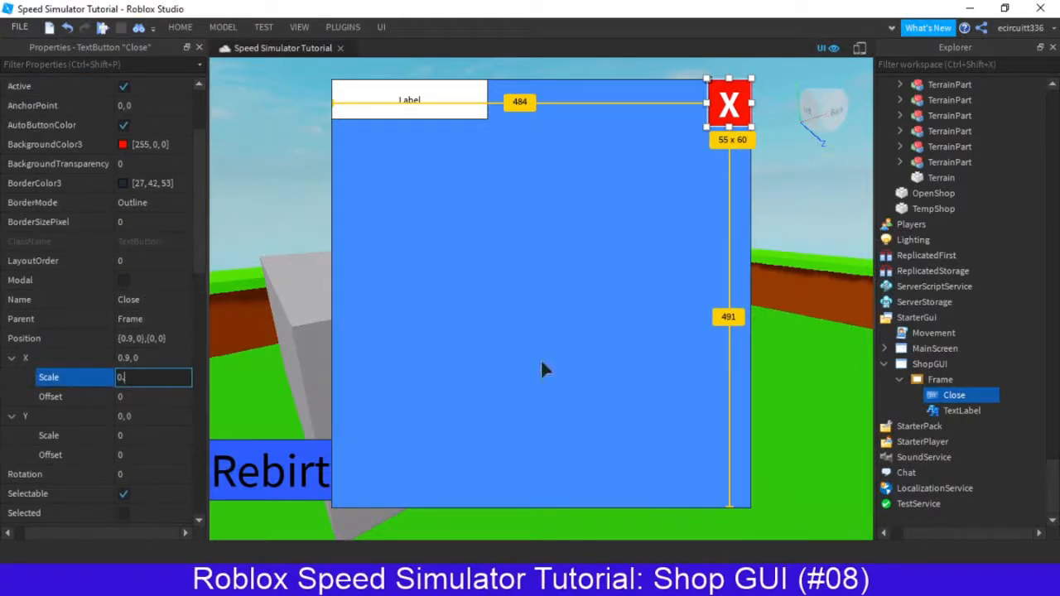
pyautogui.write('0.88')
pyautogui.press('Return')
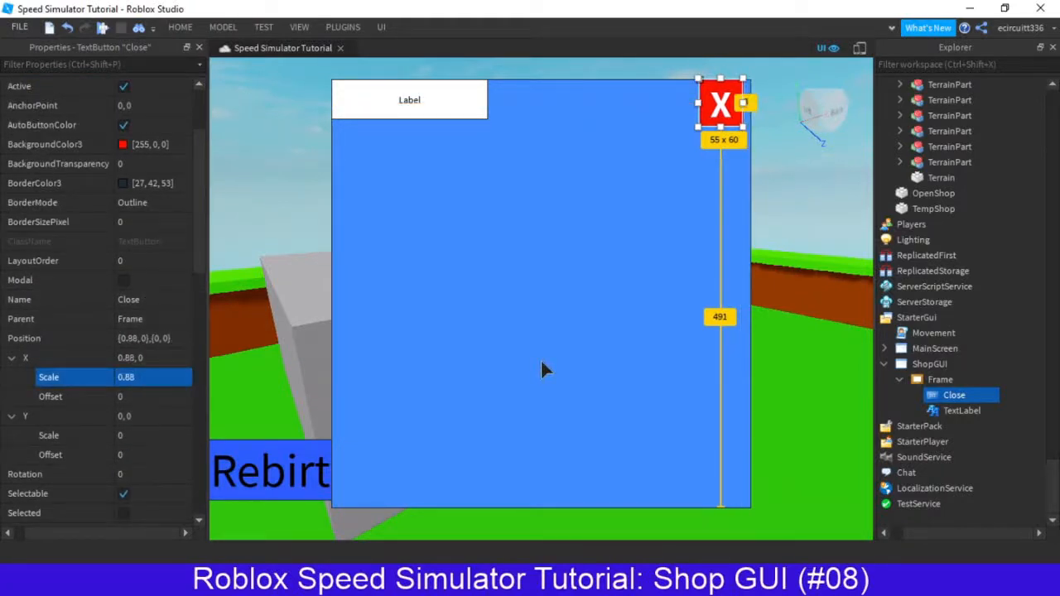
pyautogui.click(130, 377)
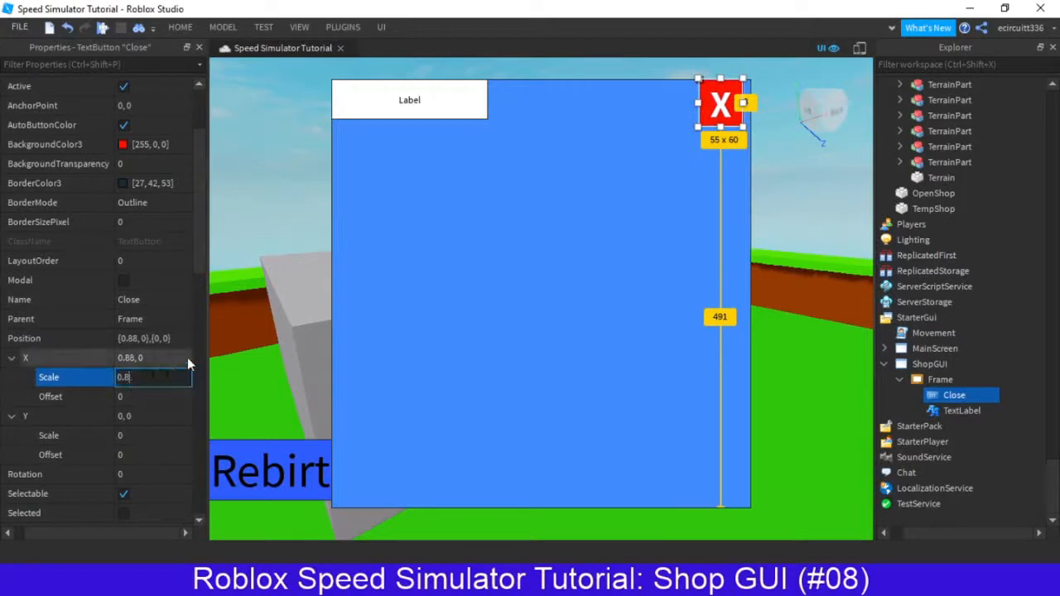
pyautogui.write('9')
pyautogui.press('Return')
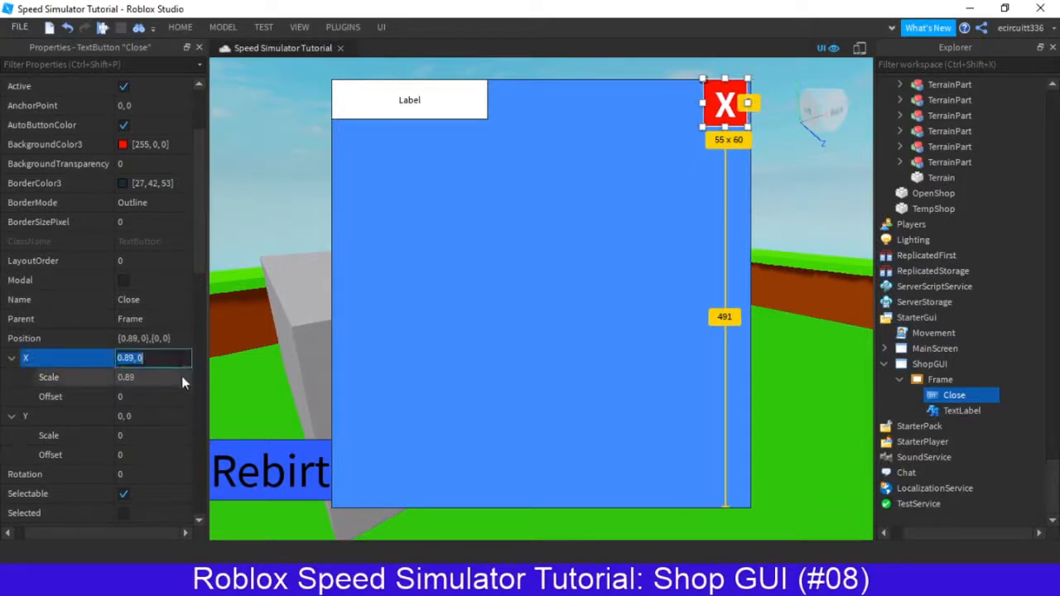
pyautogui.click(181, 376)
pyautogui.press('BackSpace')
pyautogui.press('BackSpace')
pyautogui.write('9')
pyautogui.press('Return')
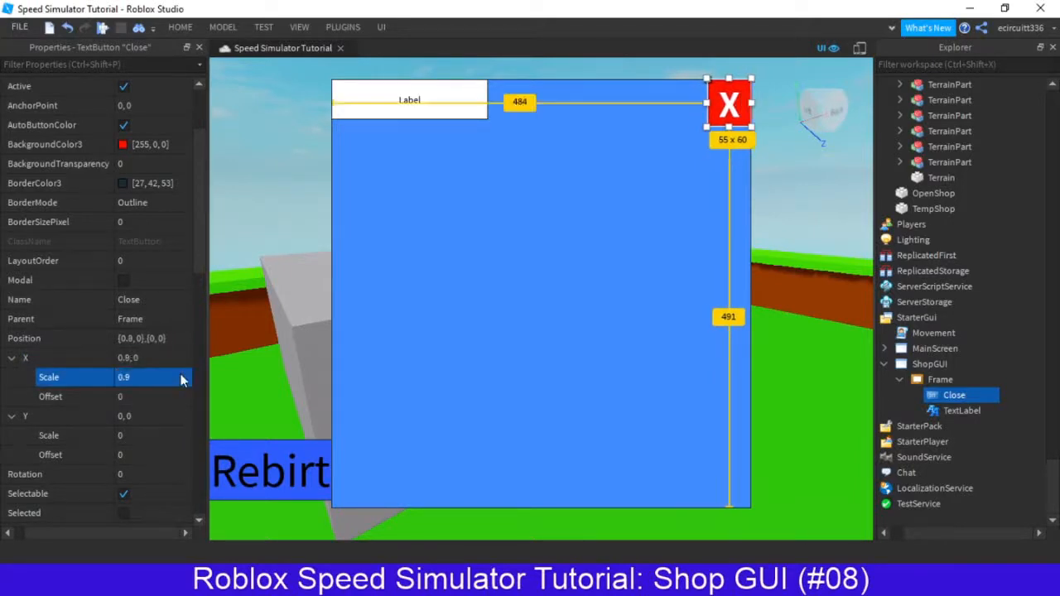
# Set the Close button's Position X Scale to 0.899 and deselect it to check its alignment with the Frame.
pyautogui.click(145, 377)
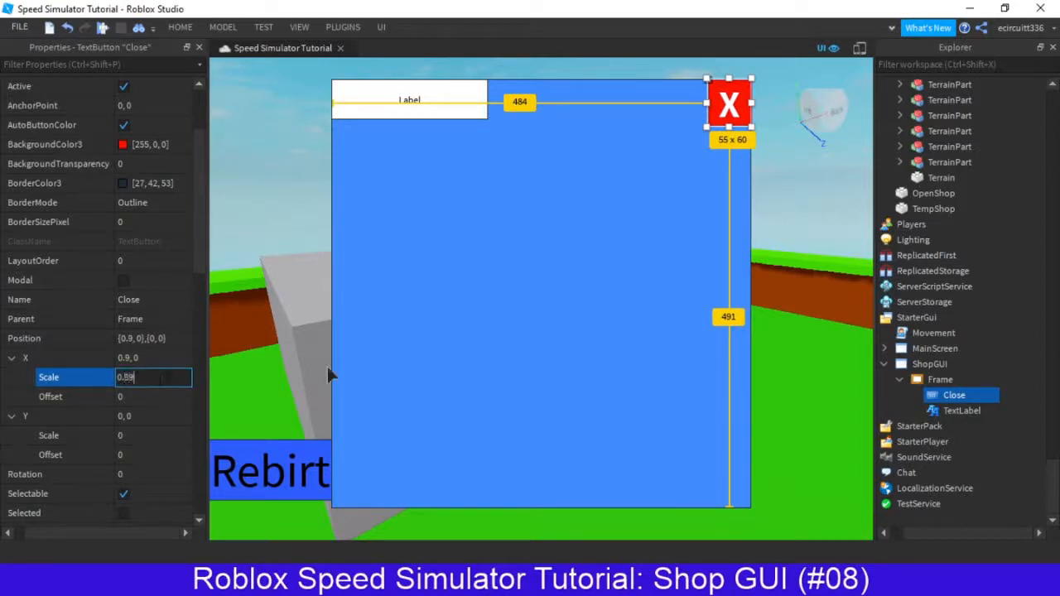
pyautogui.press('Return')
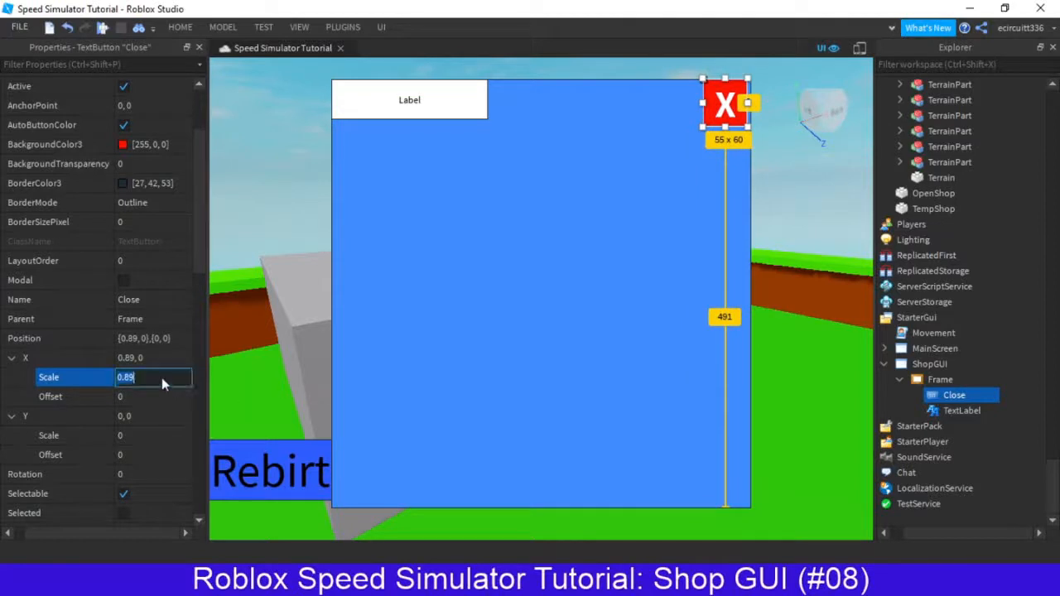
pyautogui.press('Return')
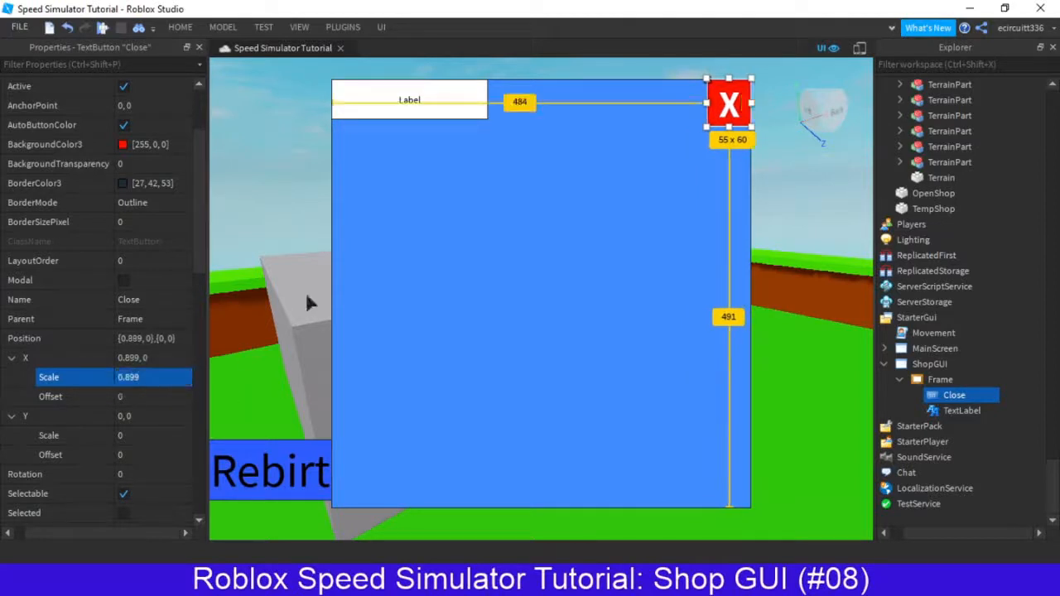
pyautogui.click(327, 160)
pyautogui.moveTo(327, 159); pyautogui.dragTo(284, 179, button='right')
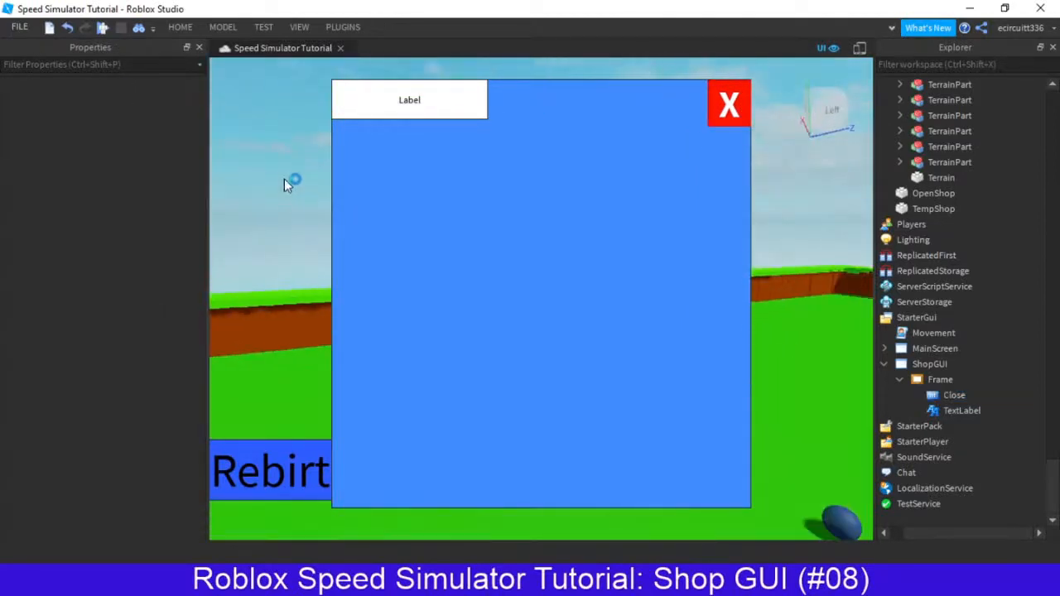
# Resize the TextLabel to about 484 x 60 so it spans the Frame's top up to the Close button.
pyautogui.click(968, 395)
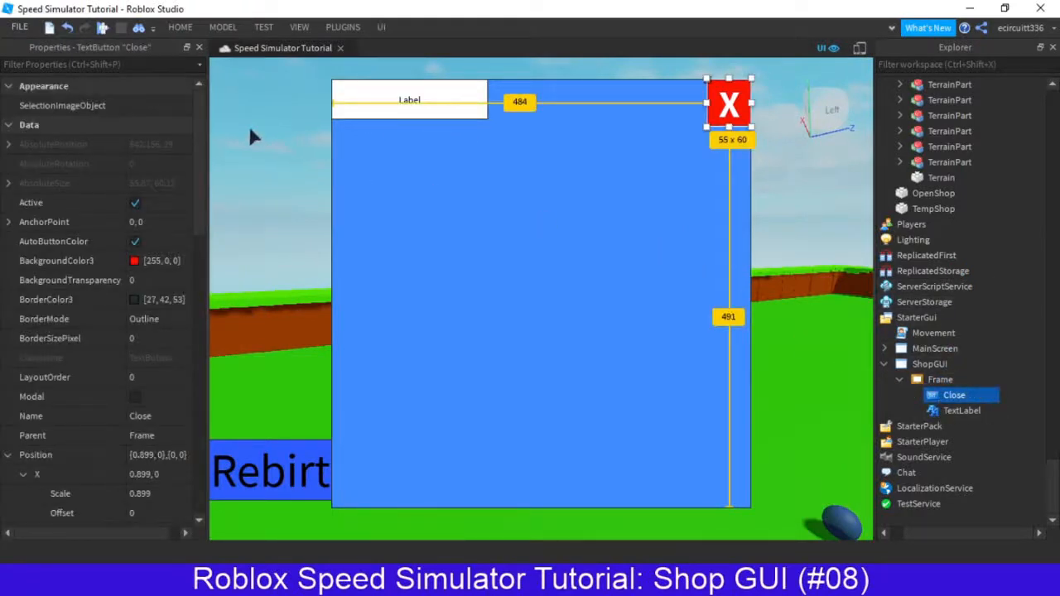
pyautogui.click(962, 411)
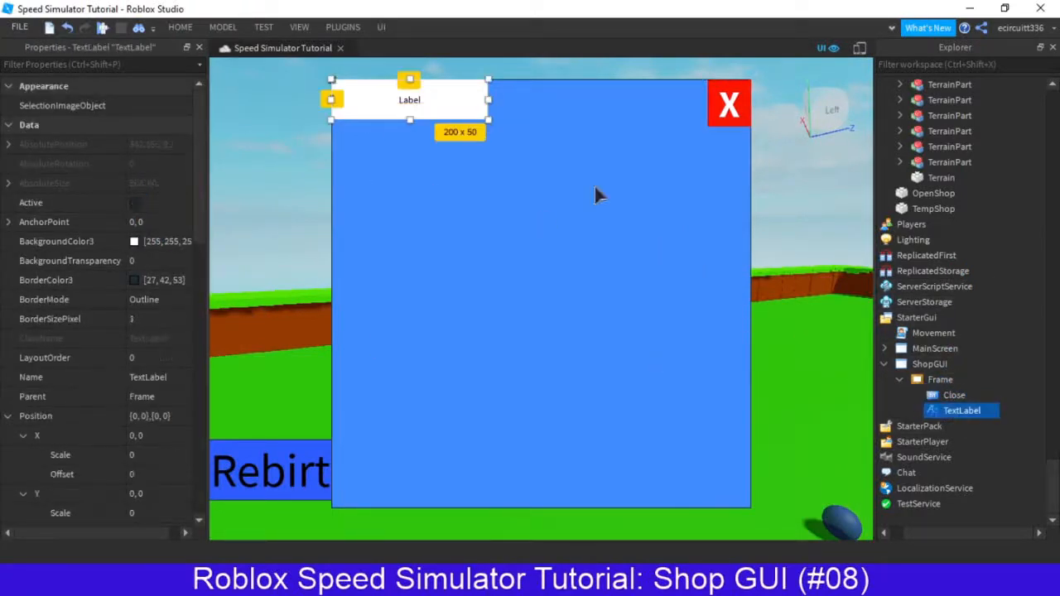
pyautogui.moveTo(490, 121); pyautogui.dragTo(709, 137)
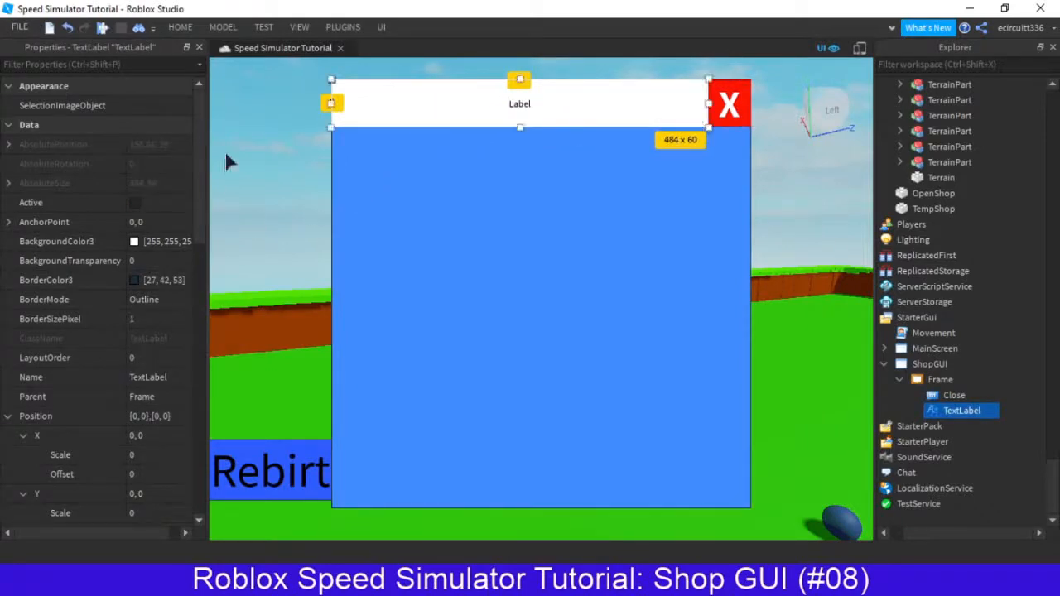
# Set the TextLabel's BackgroundColor3 to dark blue 27, 10, 214.
pyautogui.click(134, 241)
pyautogui.click(591, 222)
pyautogui.moveTo(590, 222); pyautogui.dragTo(460, 246)
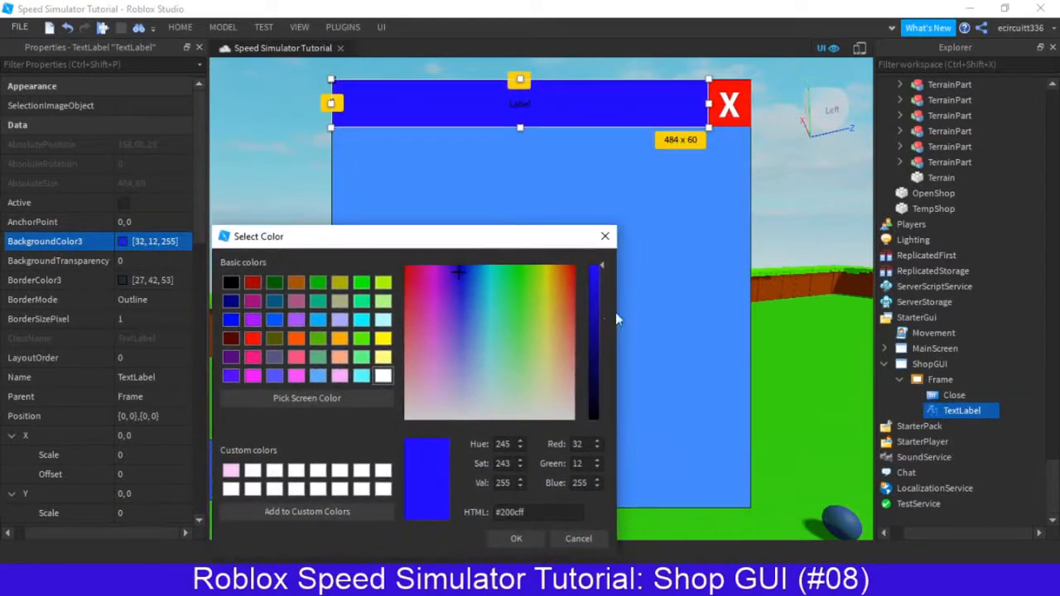
pyautogui.moveTo(615, 319); pyautogui.dragTo(567, 289)
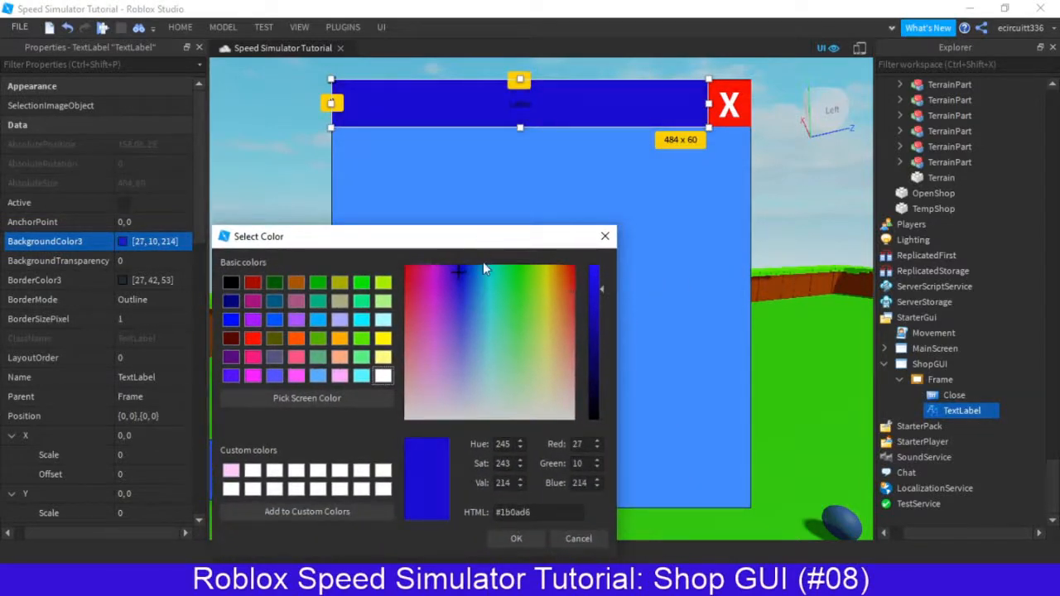
pyautogui.click(518, 539)
pyautogui.scroll(-10, 142, 294)
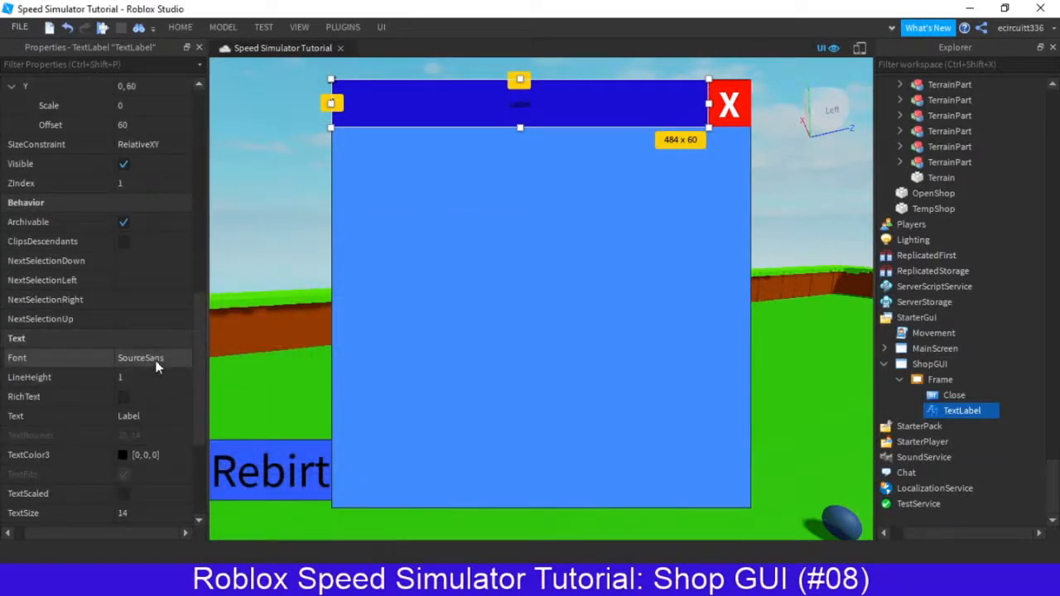
# Change the TextLabel's Text to "Shop" and enable TextScaled so the title fills the bar's height.
pyautogui.scroll(-6, 158, 294)
pyautogui.scroll(6, 158, 294)
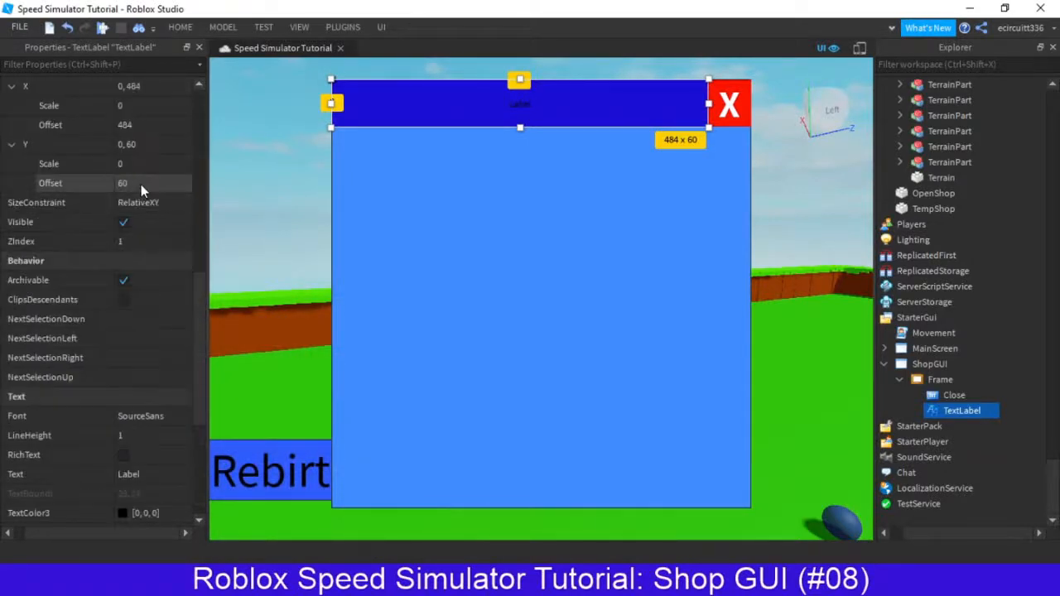
pyautogui.scroll(-6, 139, 260)
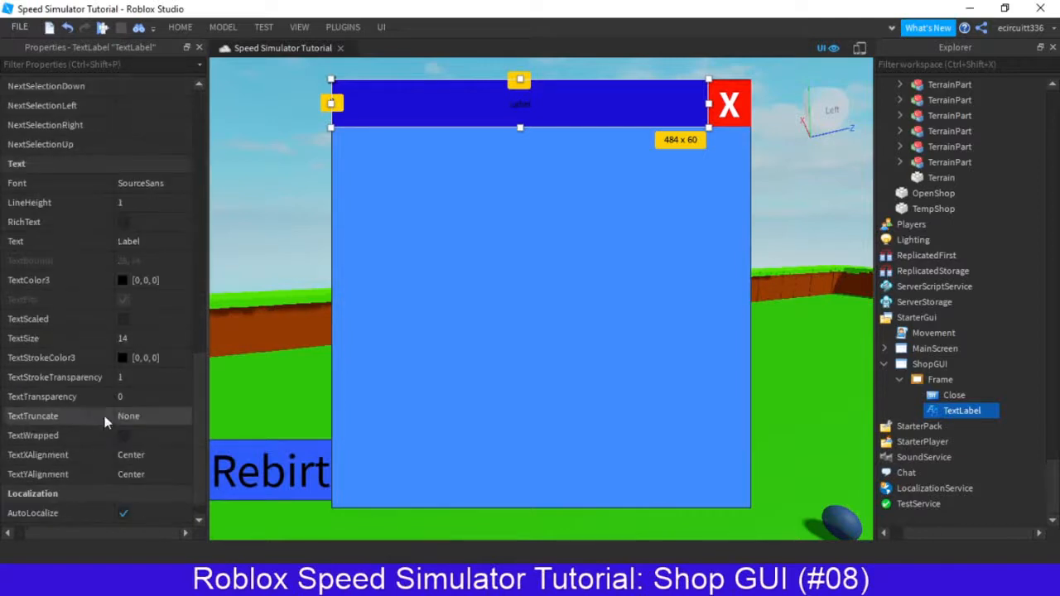
pyautogui.click(147, 241)
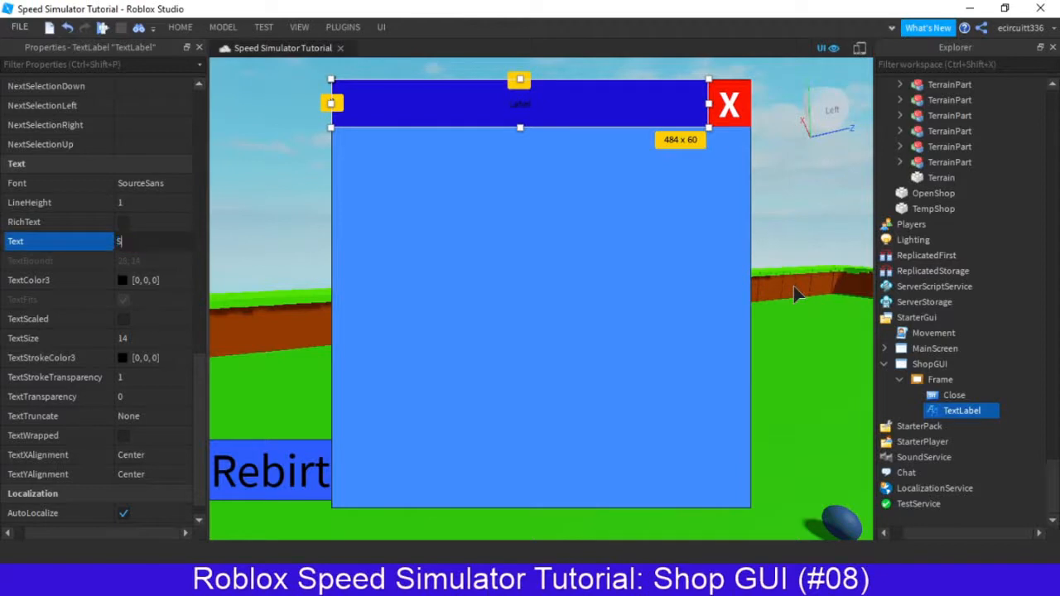
pyautogui.press('Return')
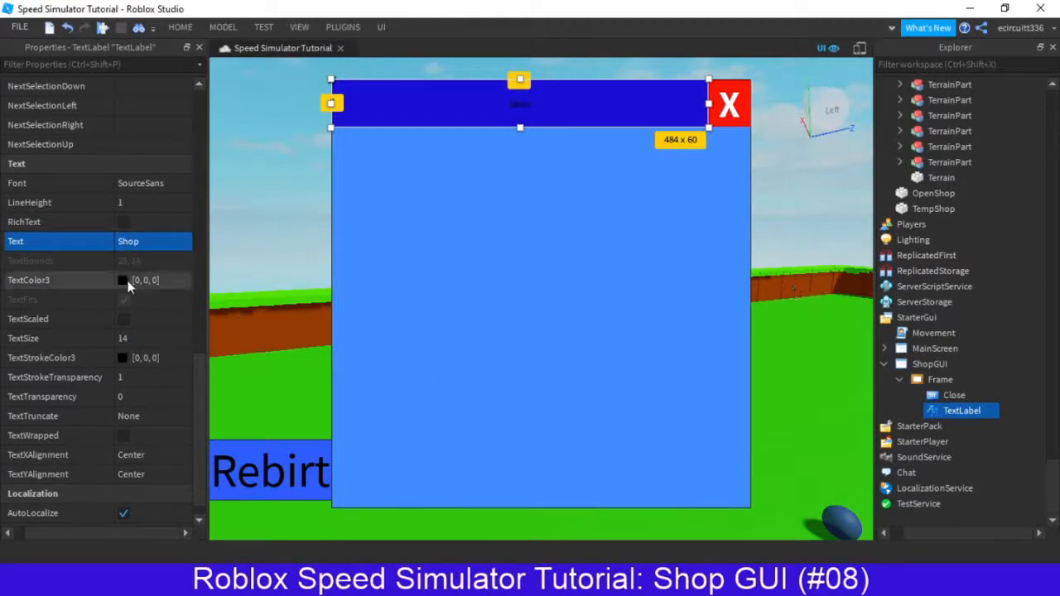
pyautogui.click(123, 319)
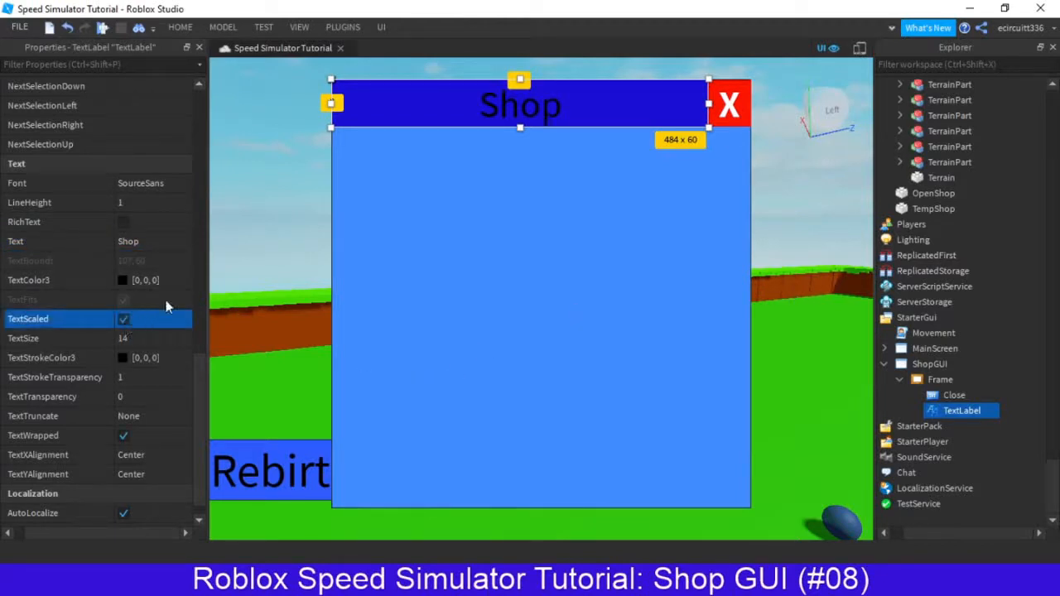
# Set the TextLabel's TextStrokeColor3 and TextColor3 to white 255, 255, 255.
pyautogui.click(123, 358)
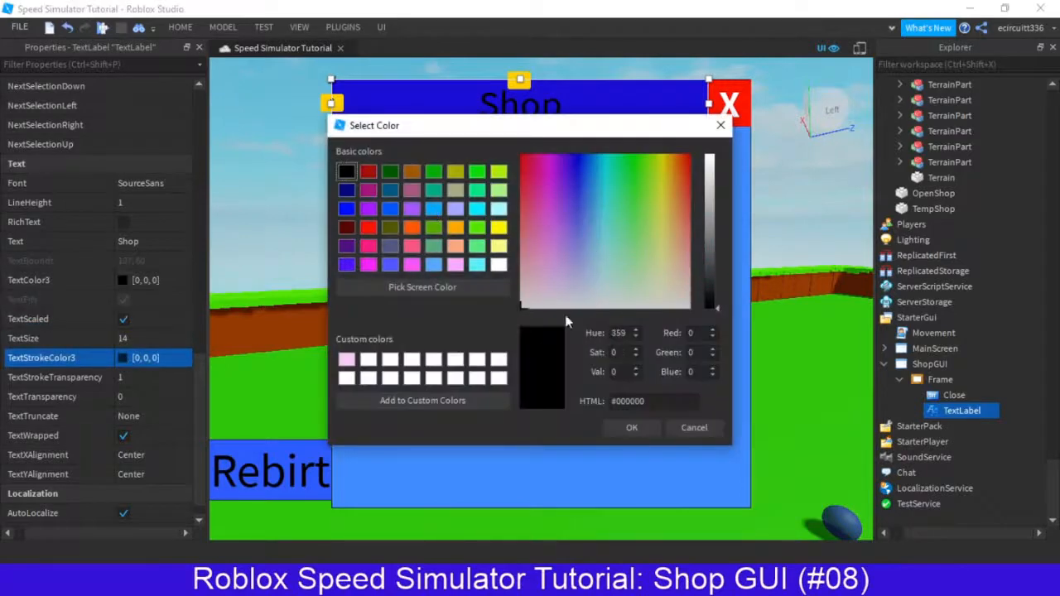
pyautogui.moveTo(694, 244); pyautogui.dragTo(708, 100)
pyautogui.click(638, 428)
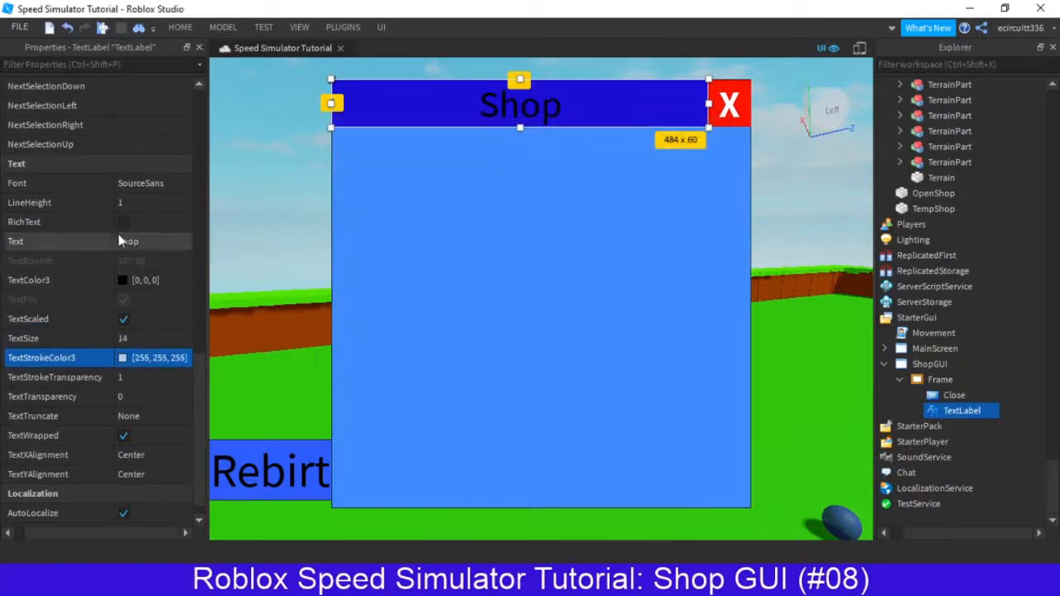
pyautogui.click(122, 281)
pyautogui.moveTo(709, 236); pyautogui.dragTo(683, 164)
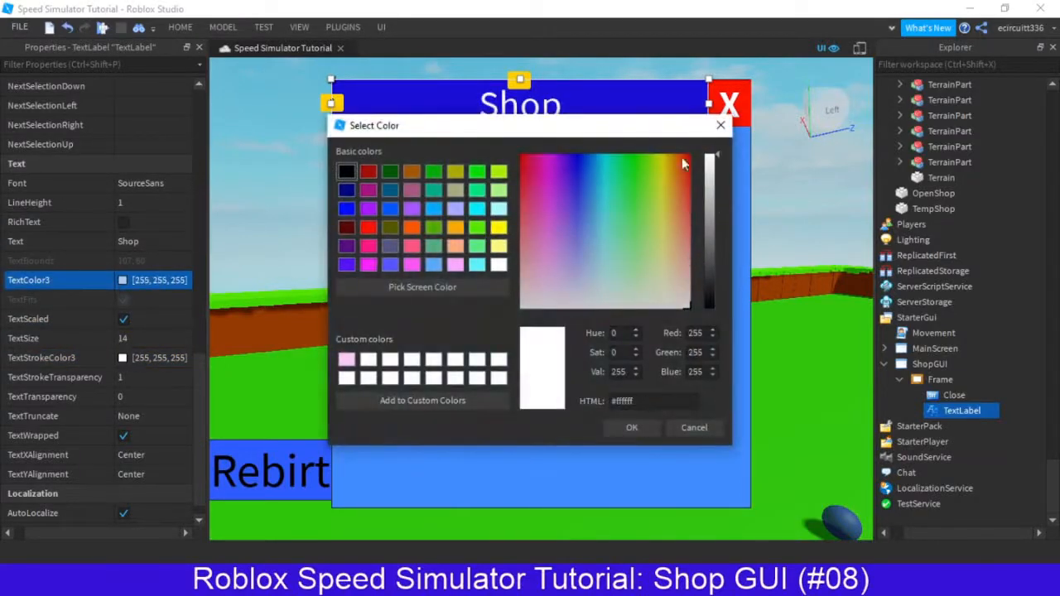
pyautogui.click(632, 429)
# Try Roboto as the Font of the "Shop" title.
pyautogui.click(132, 183)
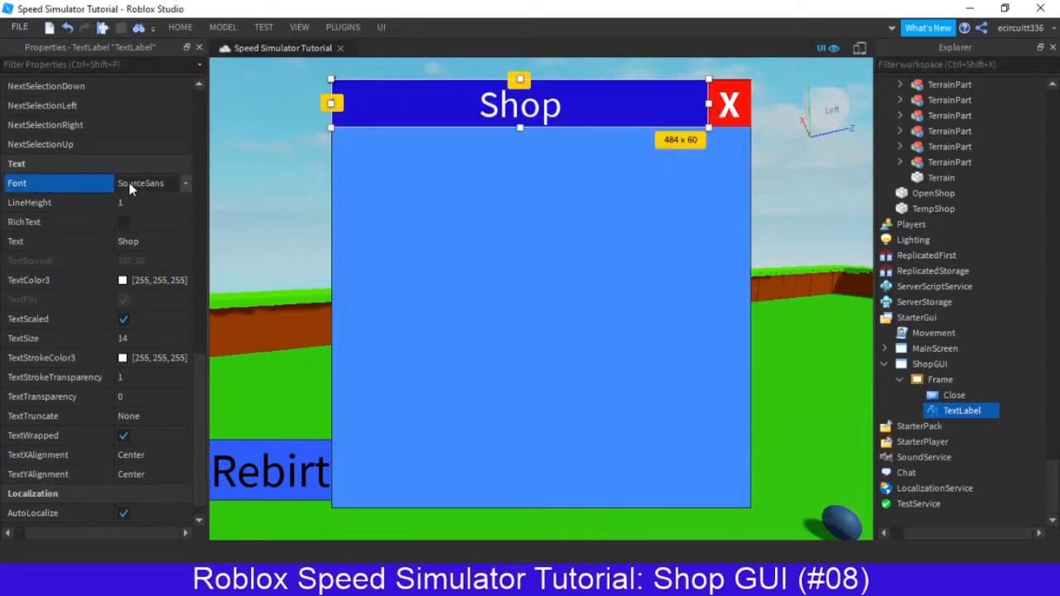
pyautogui.click(184, 183)
pyautogui.click(165, 241)
# Set the Font of the "Shop" title to SourceSansSemibold and deselect the label.
pyautogui.click(185, 186)
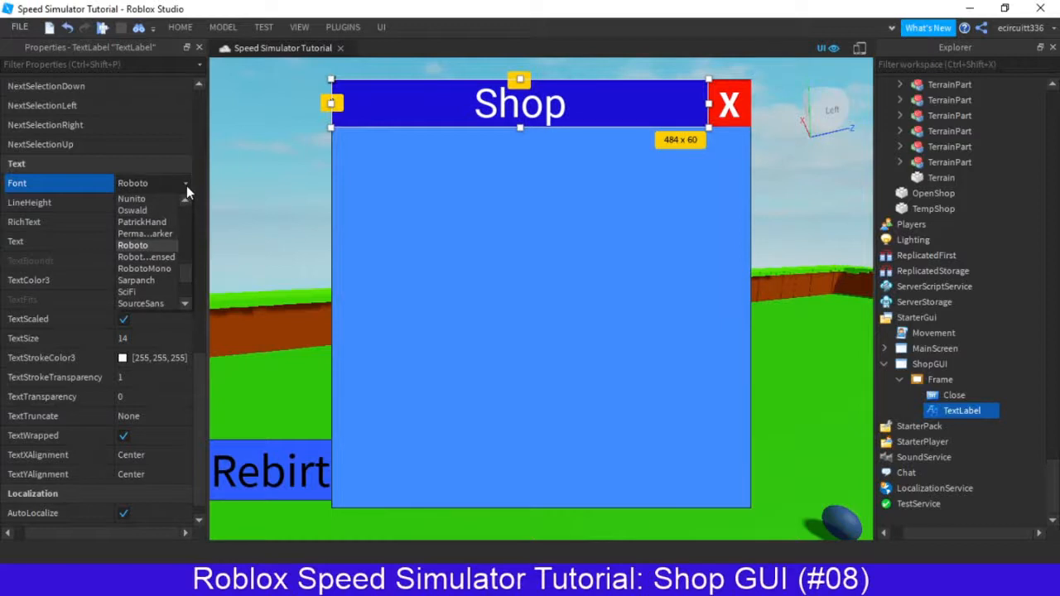
pyautogui.click(184, 180)
pyautogui.click(184, 180)
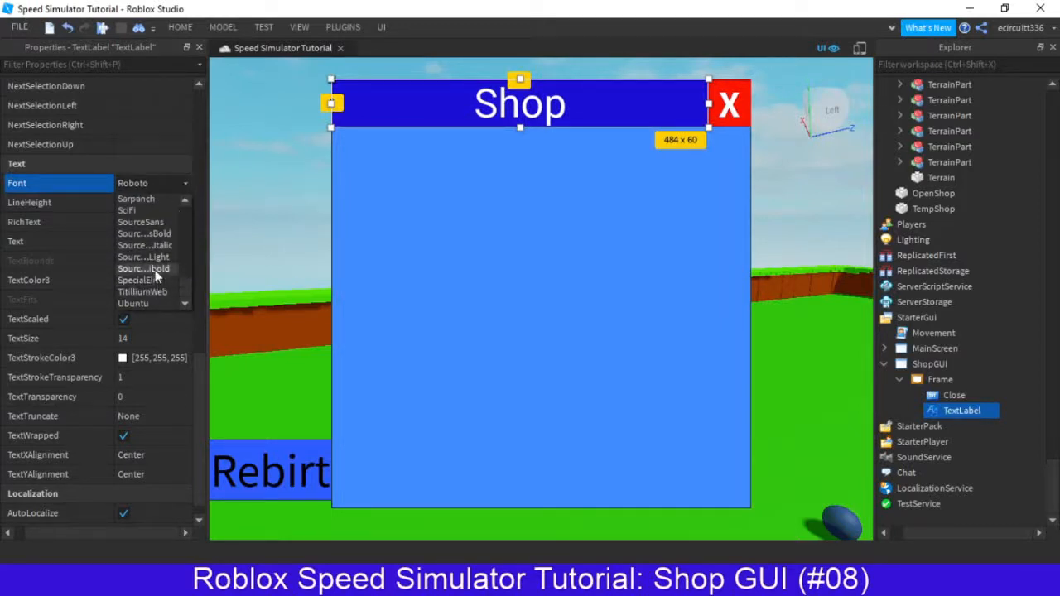
pyautogui.click(155, 269)
pyautogui.click(301, 122)
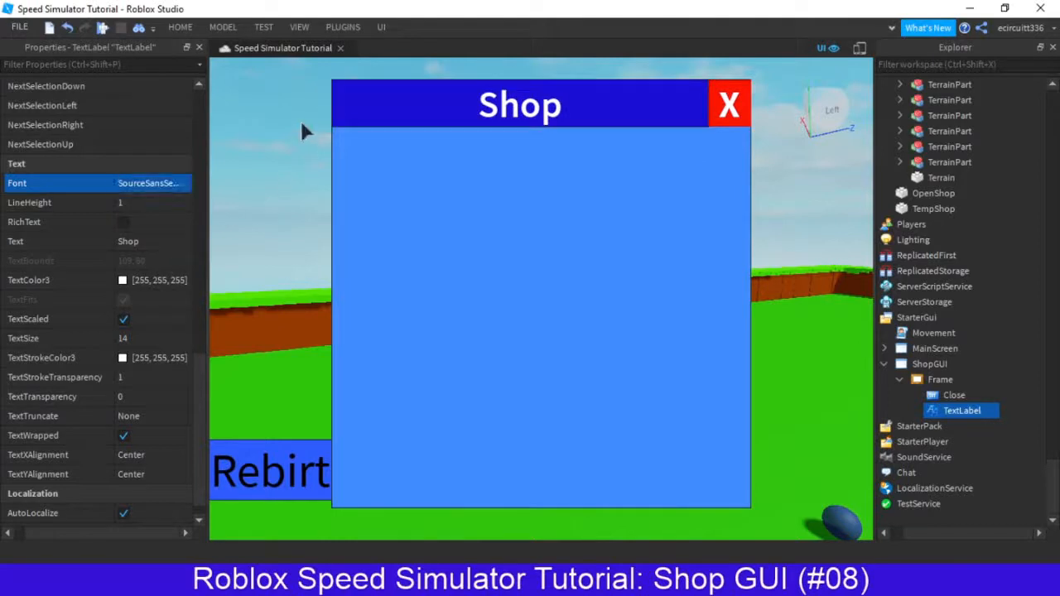
pyautogui.moveTo(301, 123); pyautogui.dragTo(301, 127, button='right')
# Set the TextLabel's BorderSizePixel to 0 and deselect it.
pyautogui.click(942, 409)
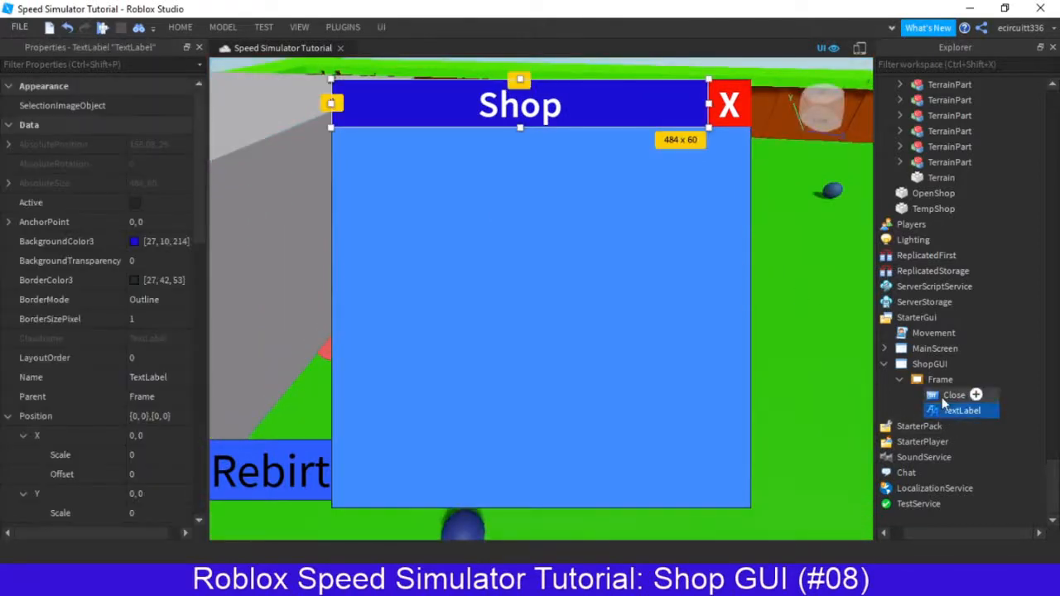
pyautogui.click(944, 397)
pyautogui.click(944, 409)
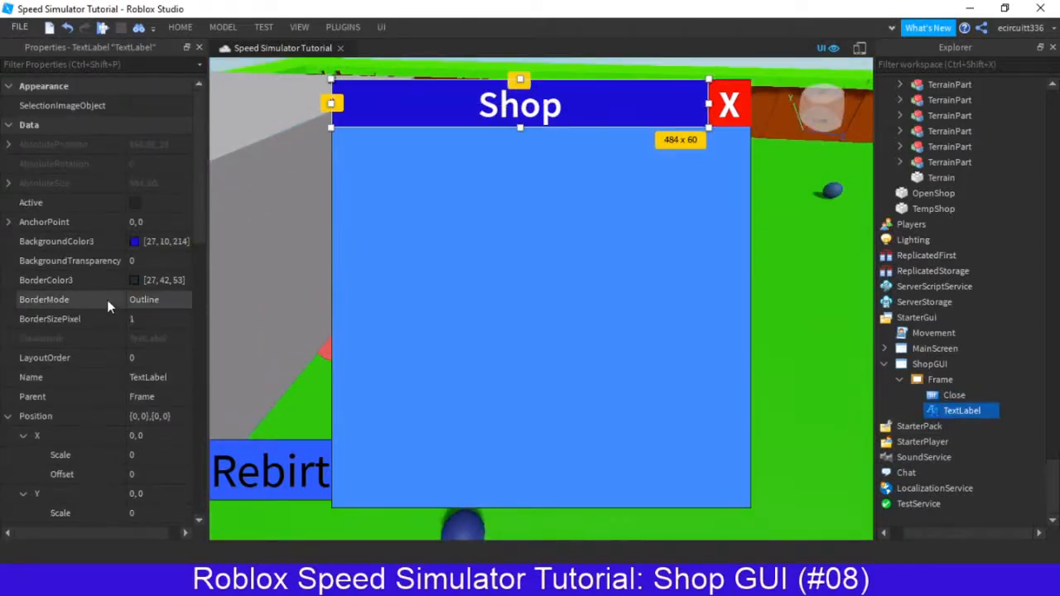
pyautogui.click(134, 318)
pyautogui.write('0')
pyautogui.press('Return')
pyautogui.click(212, 172)
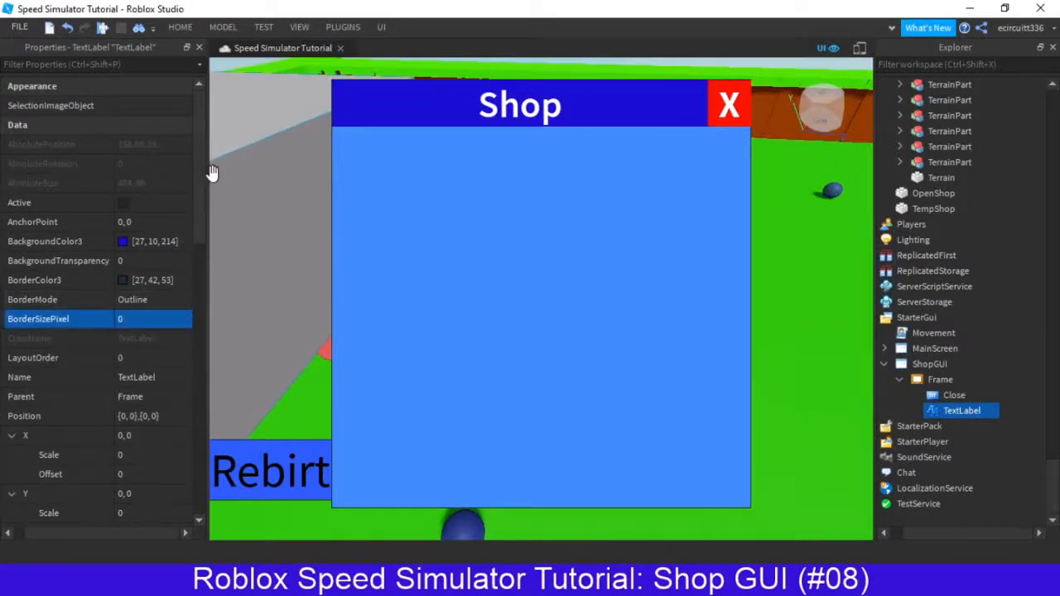
pyautogui.moveTo(254, 190); pyautogui.dragTo(253, 190, button='right')
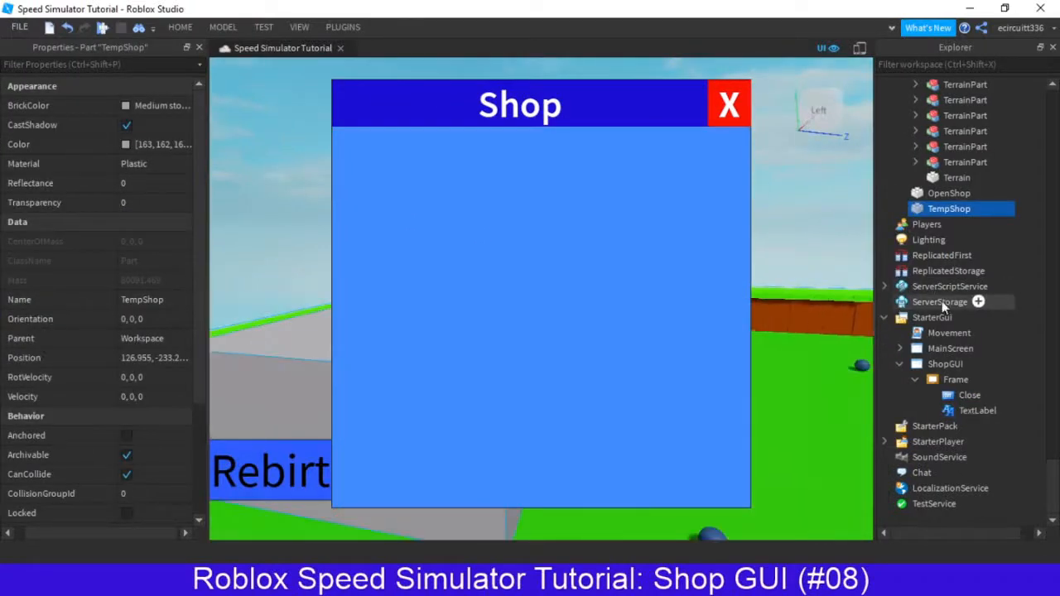
pyautogui.click(965, 411)
pyautogui.click(787, 234)
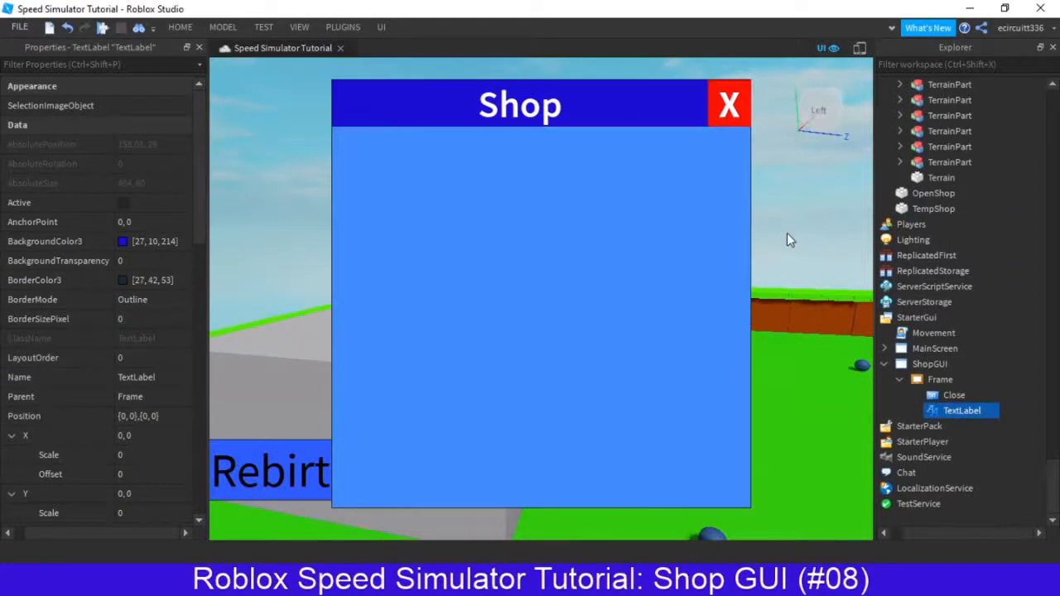
pyautogui.click(959, 409)
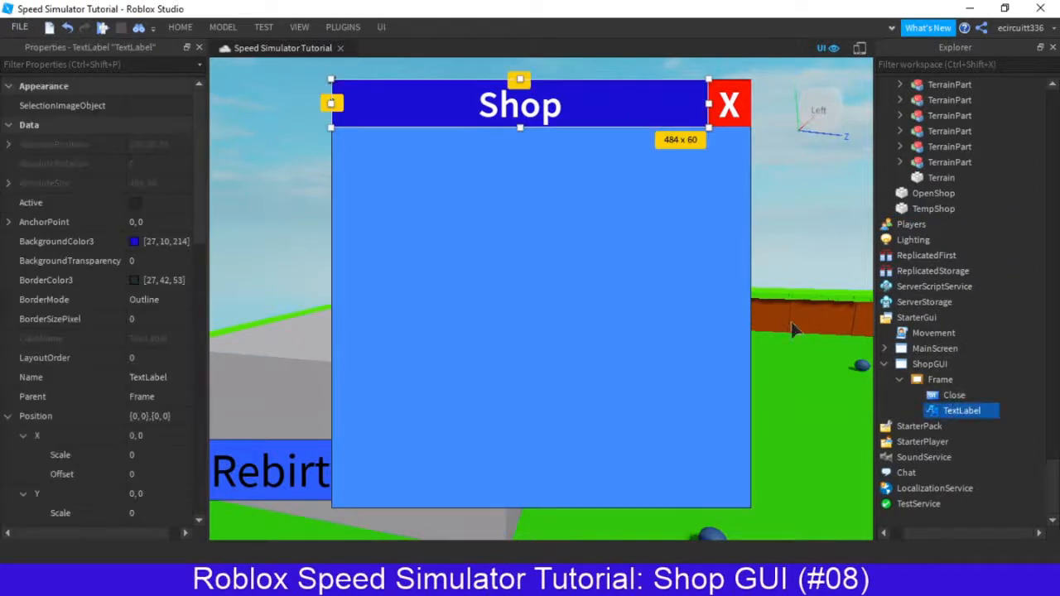
pyautogui.moveTo(796, 256); pyautogui.dragTo(773, 238, button='right')
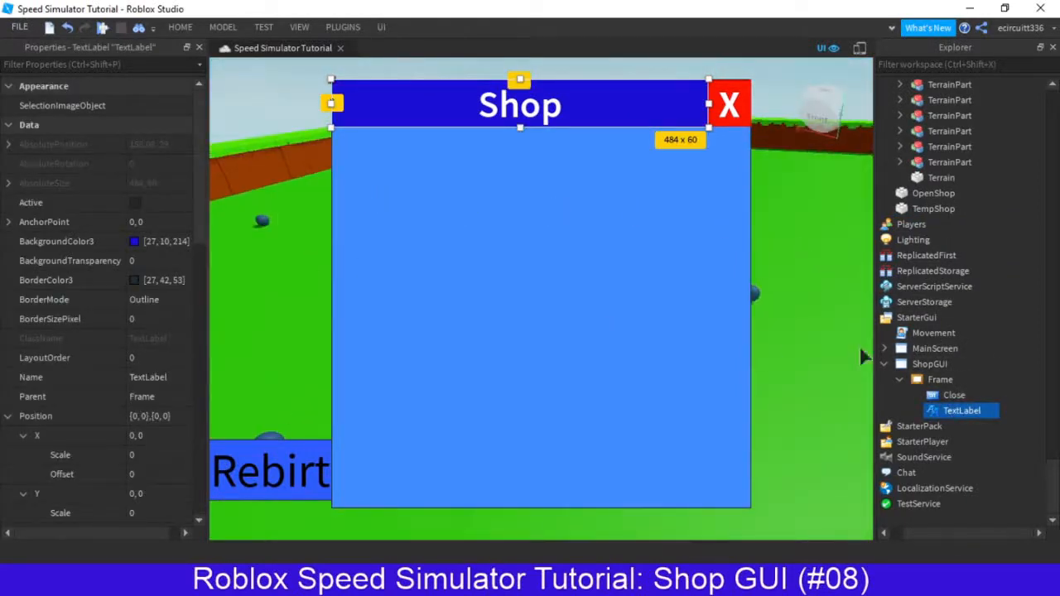
# Examine the contents of the UpgradeShop's ScrollingFrame in the Useless Speed Developer project, and return to the Speed Simulator Tutorial project.
pyautogui.scroll(1, 911, 389)
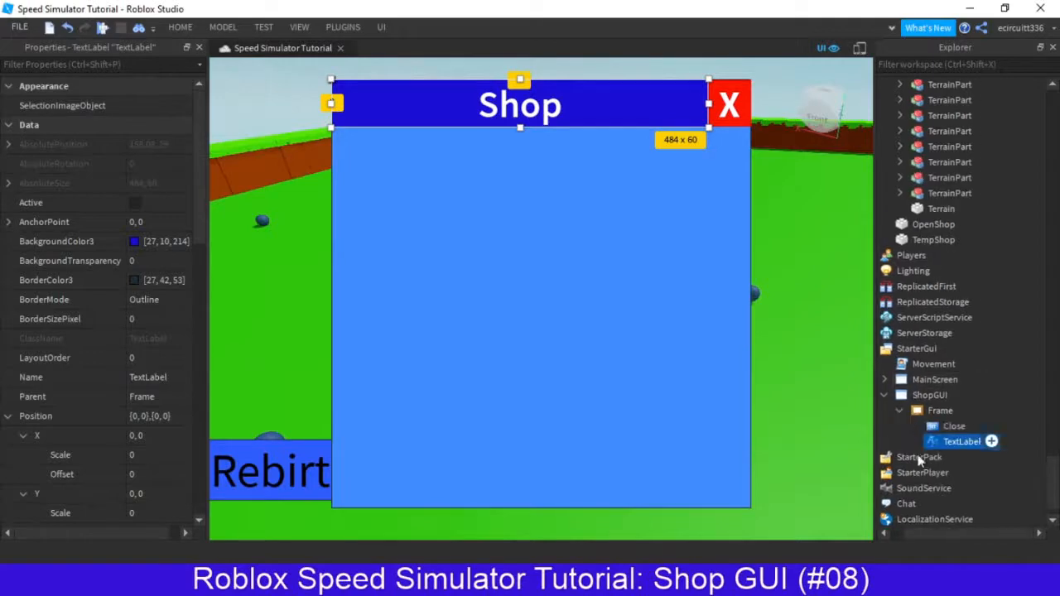
pyautogui.moveTo(928, 538)
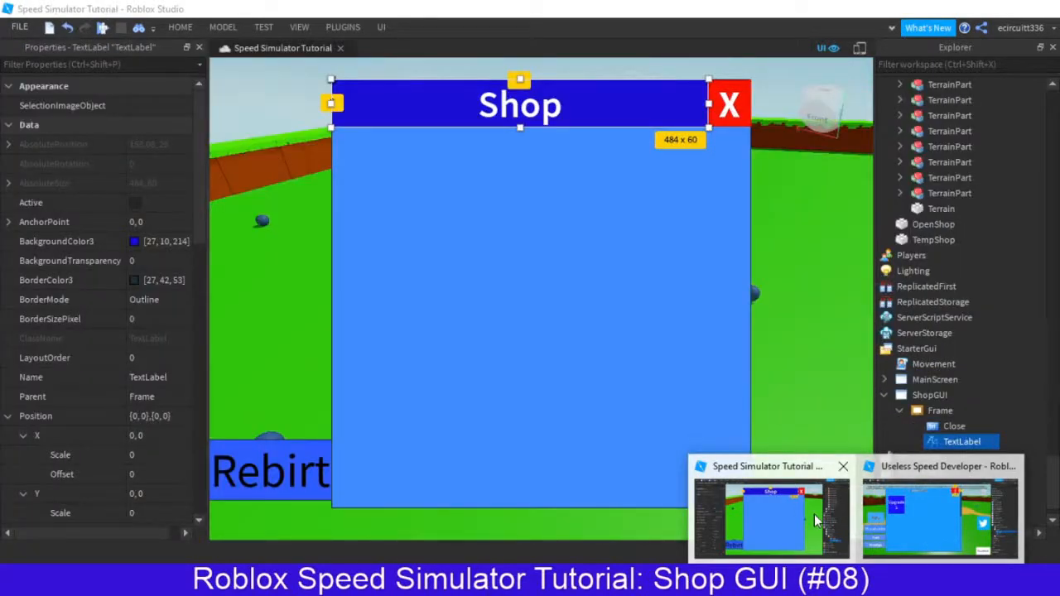
pyautogui.click(940, 511)
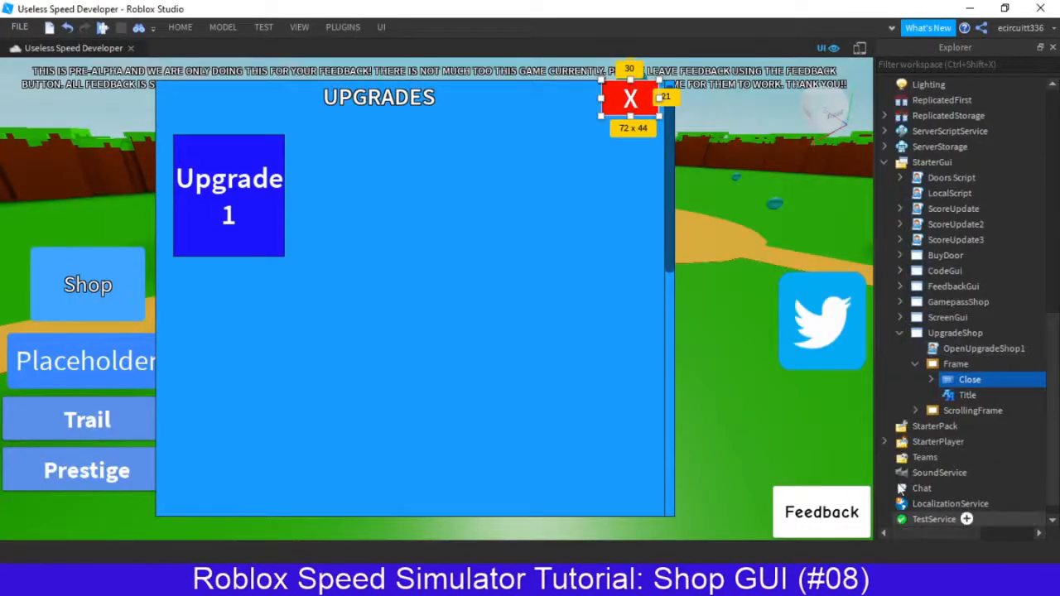
pyautogui.doubleClick(920, 412)
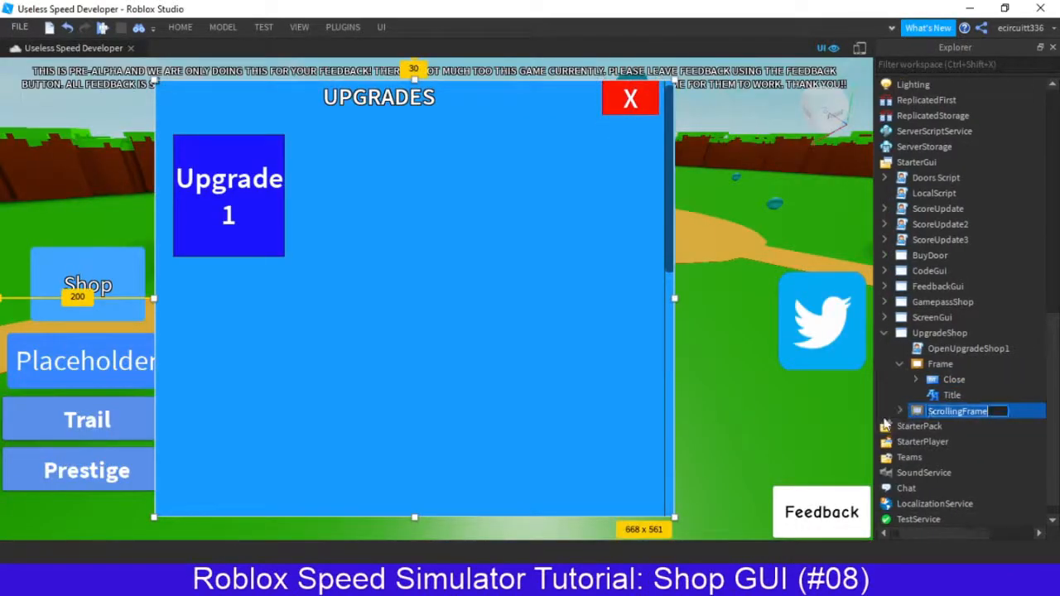
pyautogui.click(902, 412)
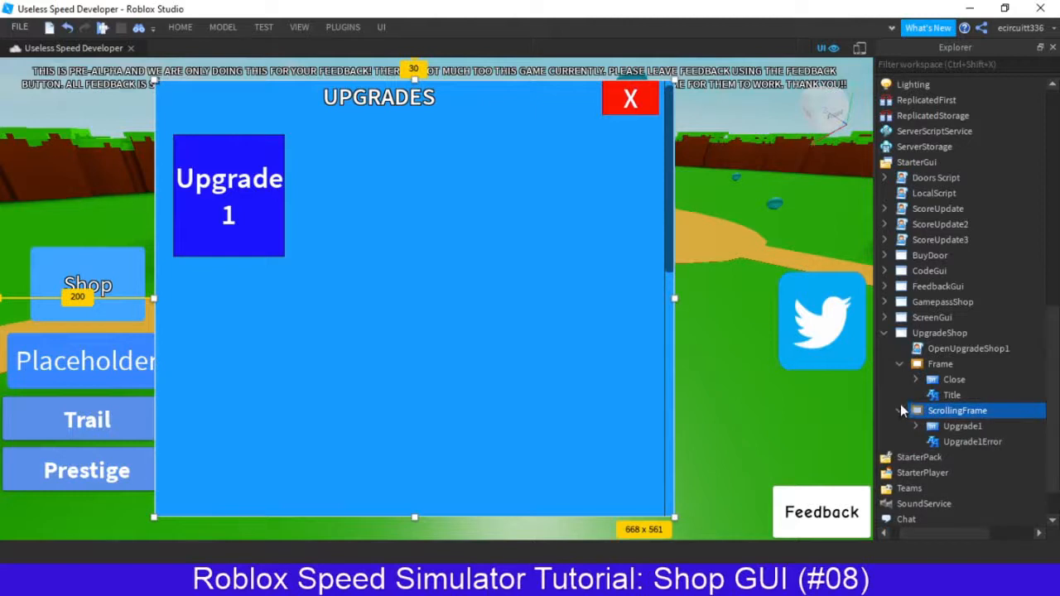
pyautogui.scroll(-2, 901, 401)
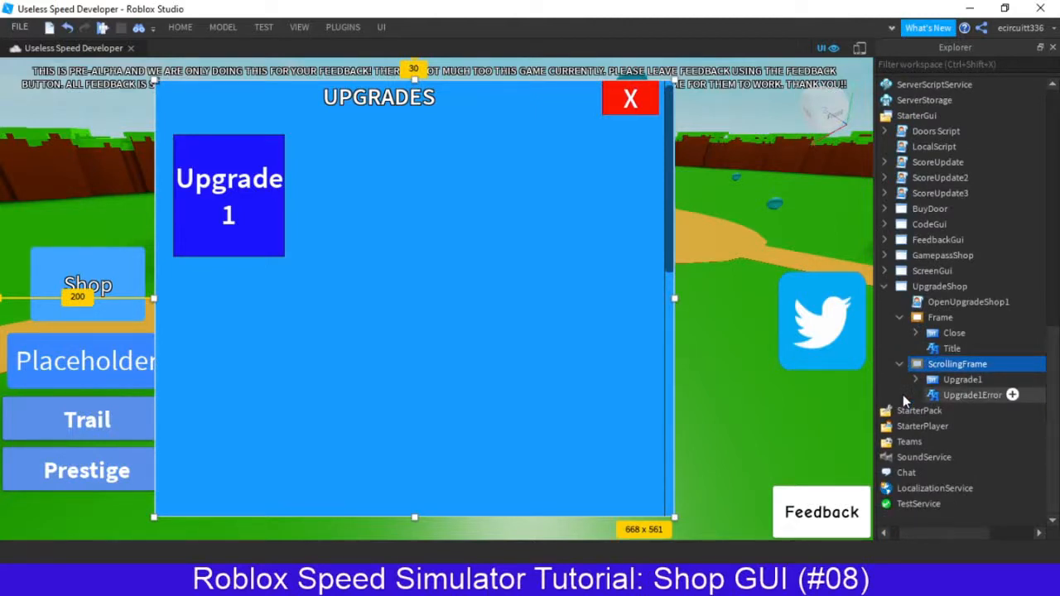
pyautogui.click(857, 581)
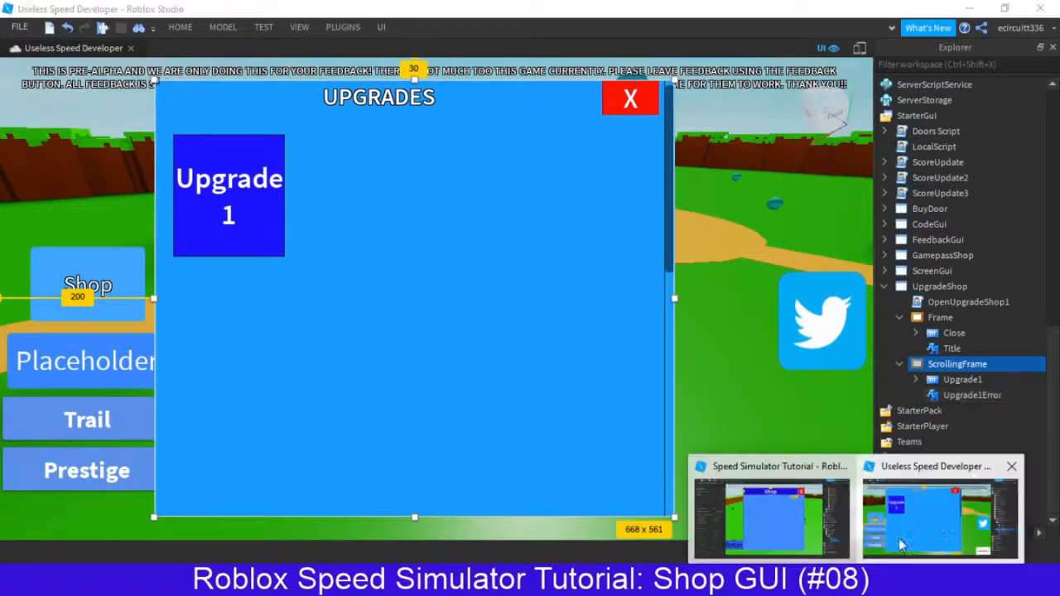
pyautogui.click(847, 522)
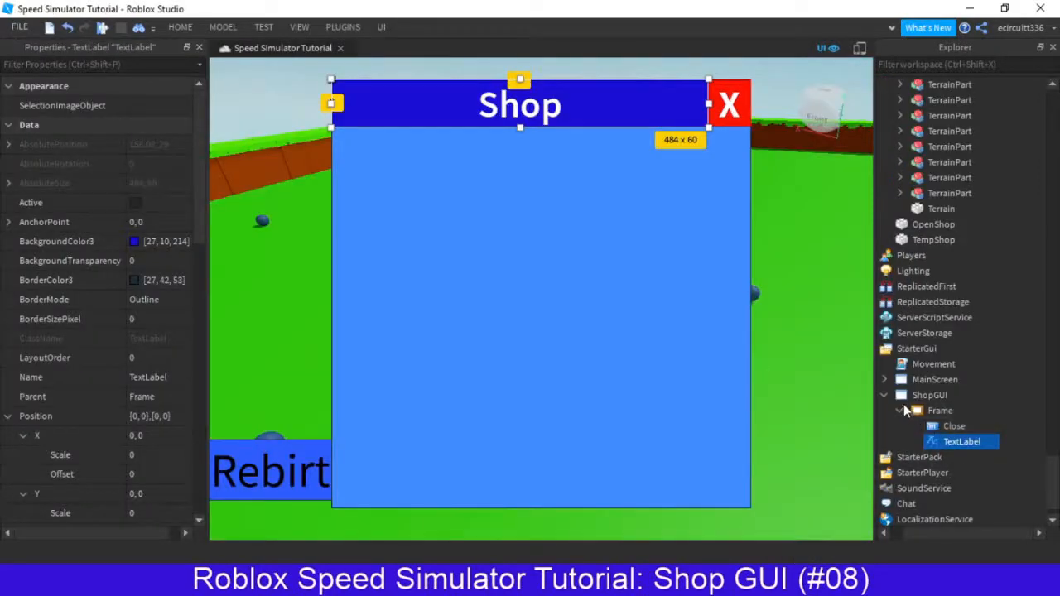
# Add a ScrollingFrame to ShopGUI.
pyautogui.click(958, 396)
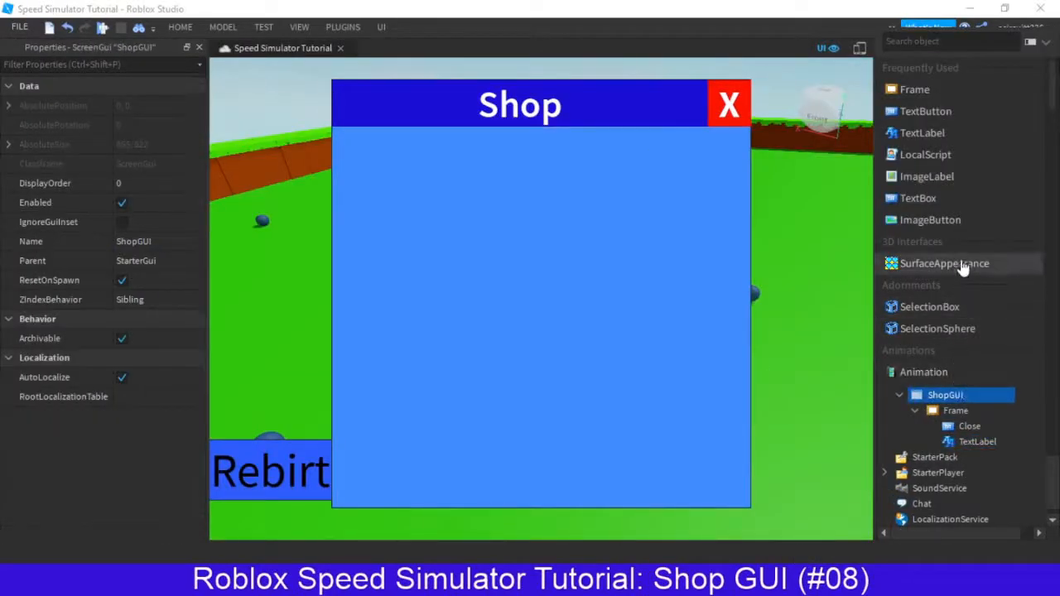
pyautogui.write('scrol')
pyautogui.click(915, 68)
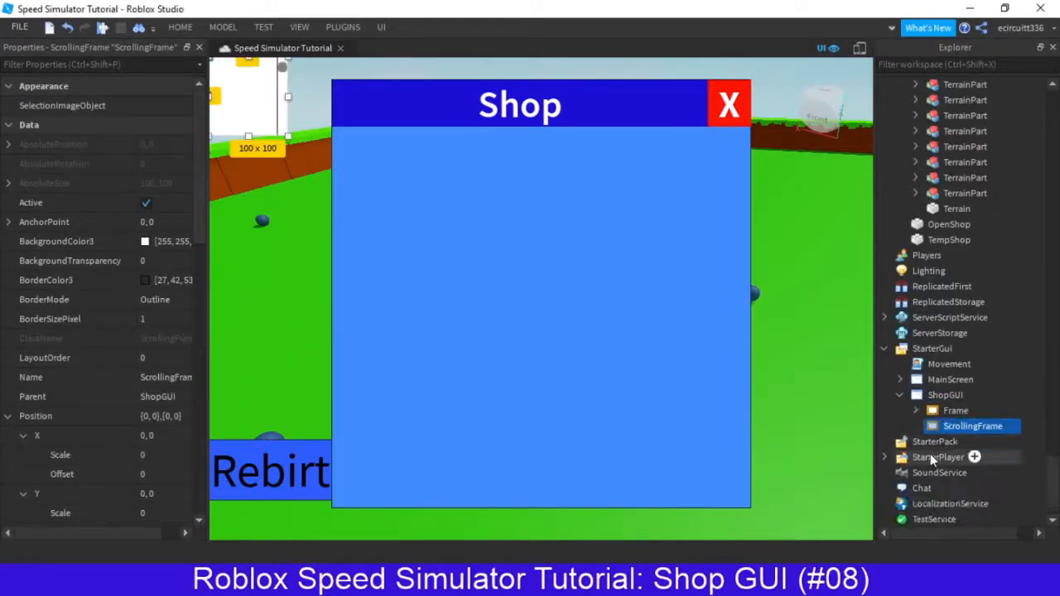
# Place the scrolling frame directly below the Shop title bar and stretch it over the shop body, about 538 x 491.
pyautogui.click(911, 520)
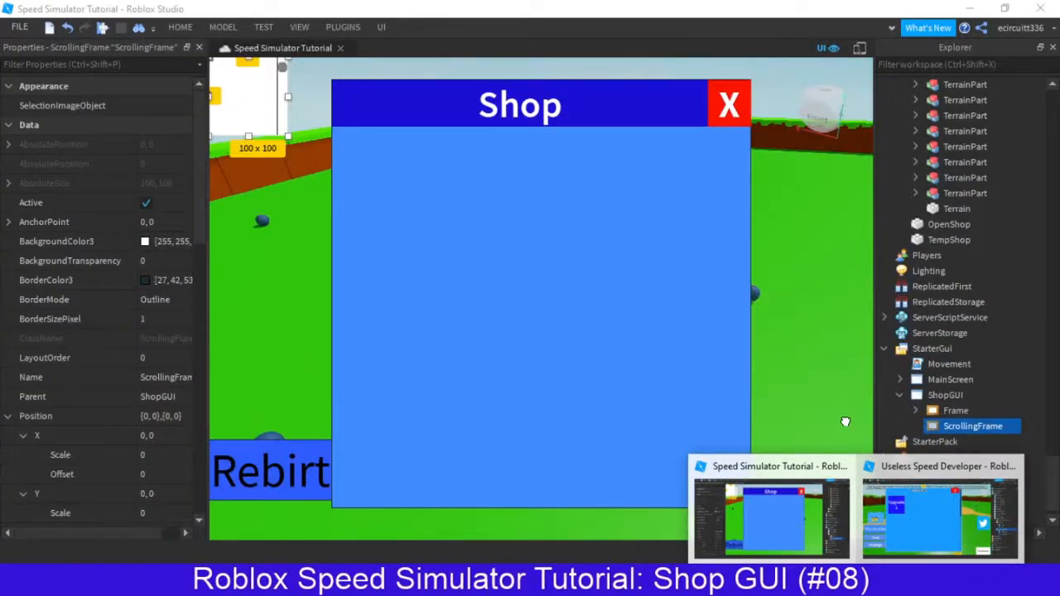
pyautogui.click(953, 411)
pyautogui.click(950, 426)
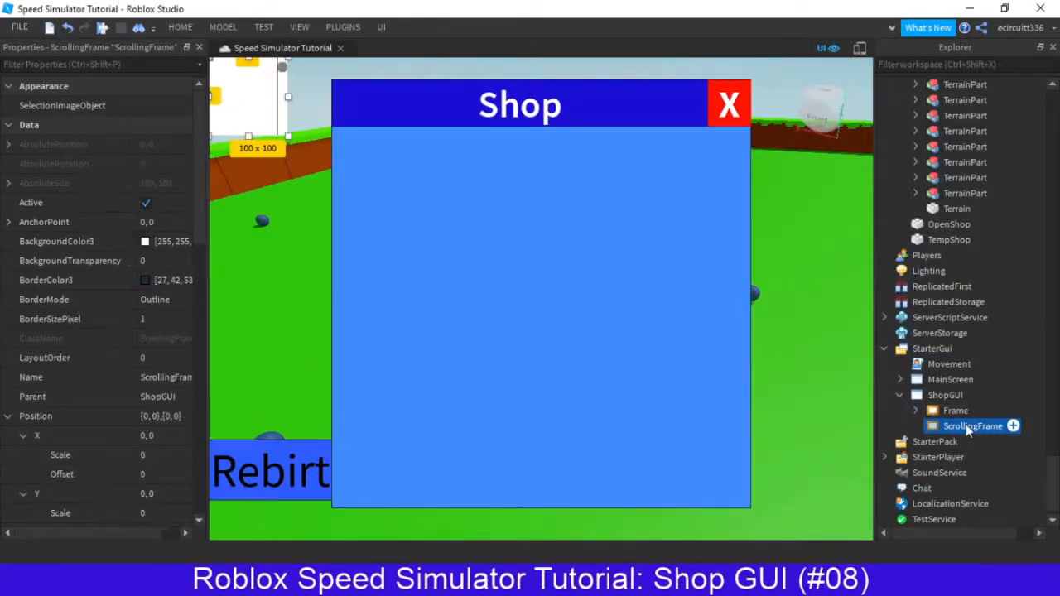
pyautogui.moveTo(261, 113); pyautogui.dragTo(751, 514)
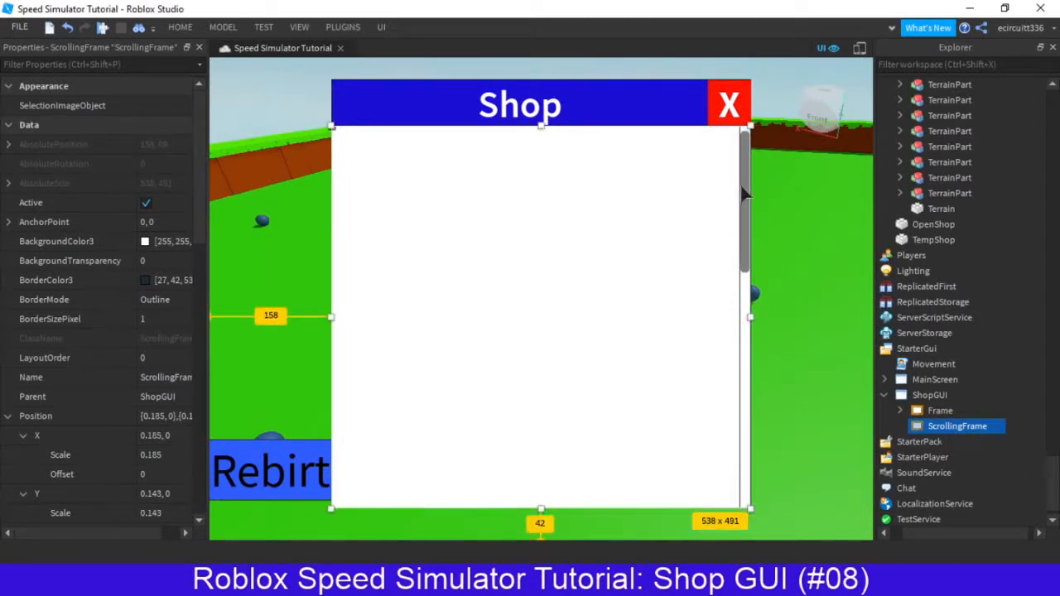
pyautogui.moveTo(740, 185); pyautogui.dragTo(728, 269)
pyautogui.hotkey('ctrl', 'z')
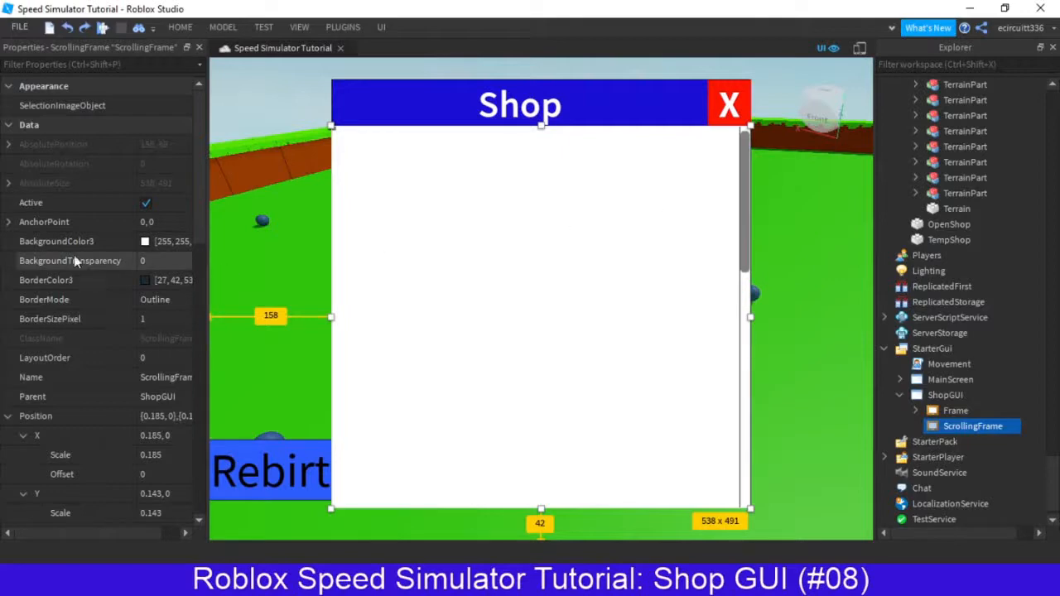
# Set the scrolling frame's BackgroundTransparency to 1.
pyautogui.click(145, 241)
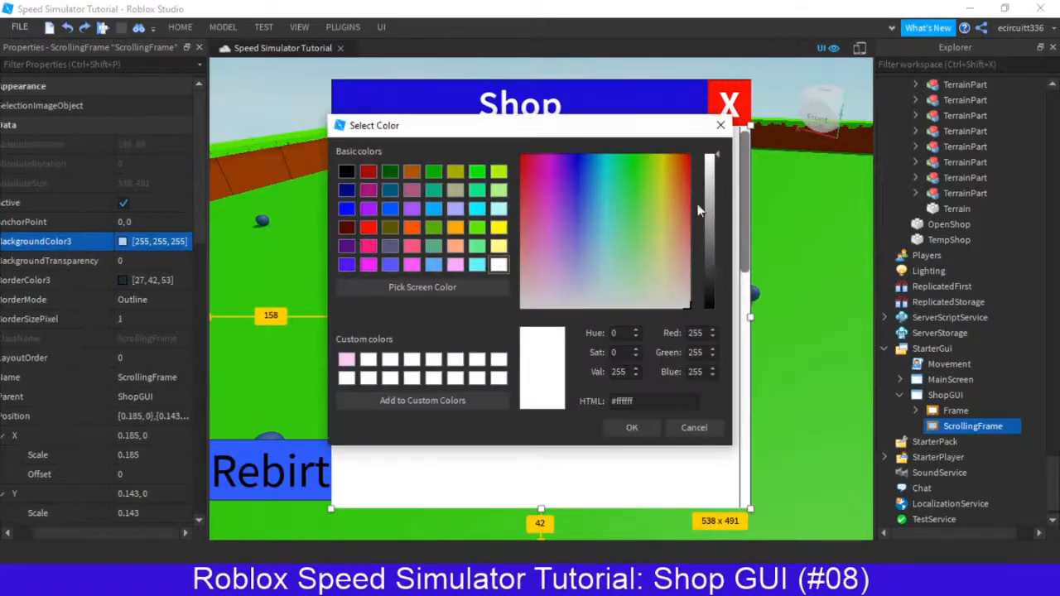
pyautogui.click(721, 125)
pyautogui.click(141, 261)
pyautogui.press('Return')
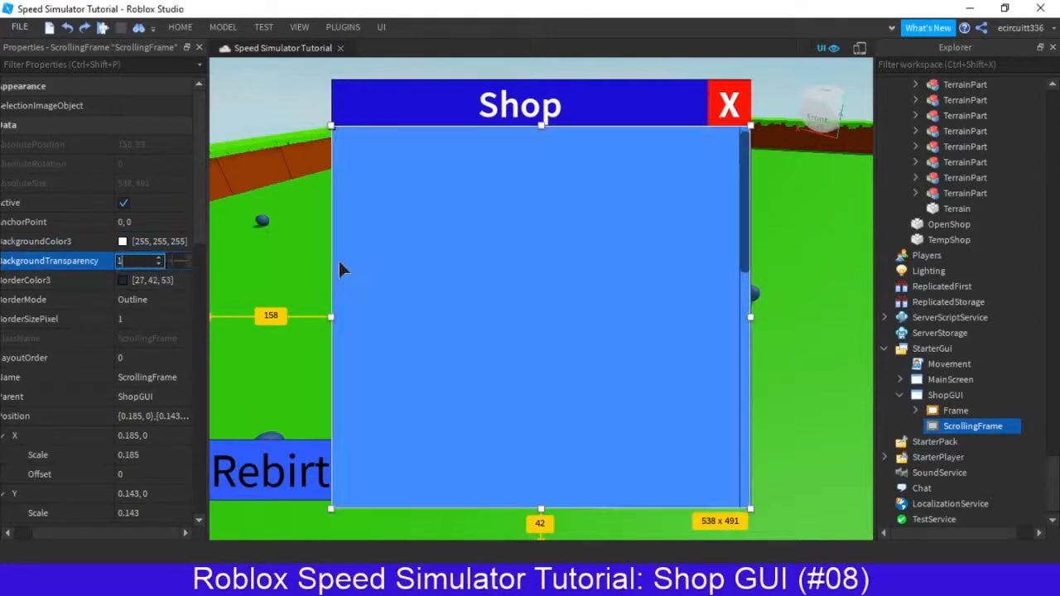
# Set the X and Y size offsets of the scrolling frame to 0.
pyautogui.scroll(-5, 60, 438)
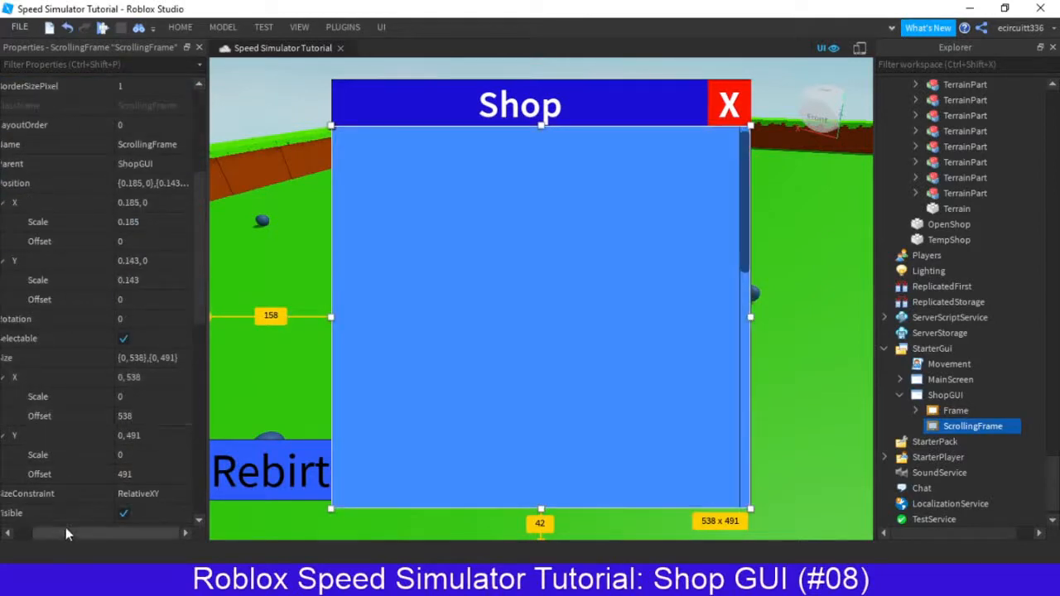
pyautogui.moveTo(69, 535); pyautogui.dragTo(41, 532)
pyautogui.scroll(-3, 91, 440)
pyautogui.scroll(2, 159, 338)
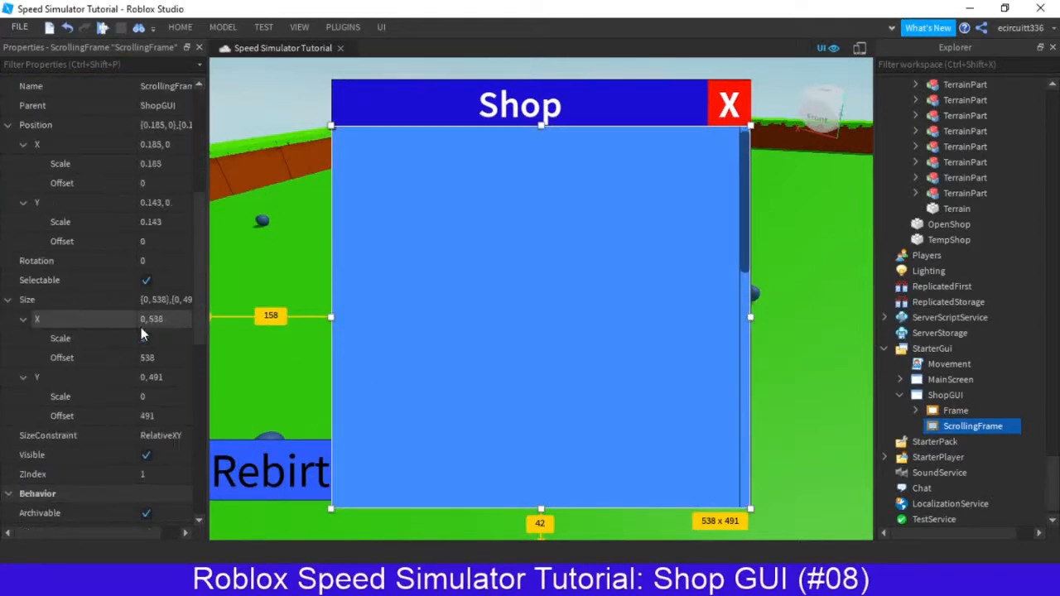
pyautogui.click(147, 357)
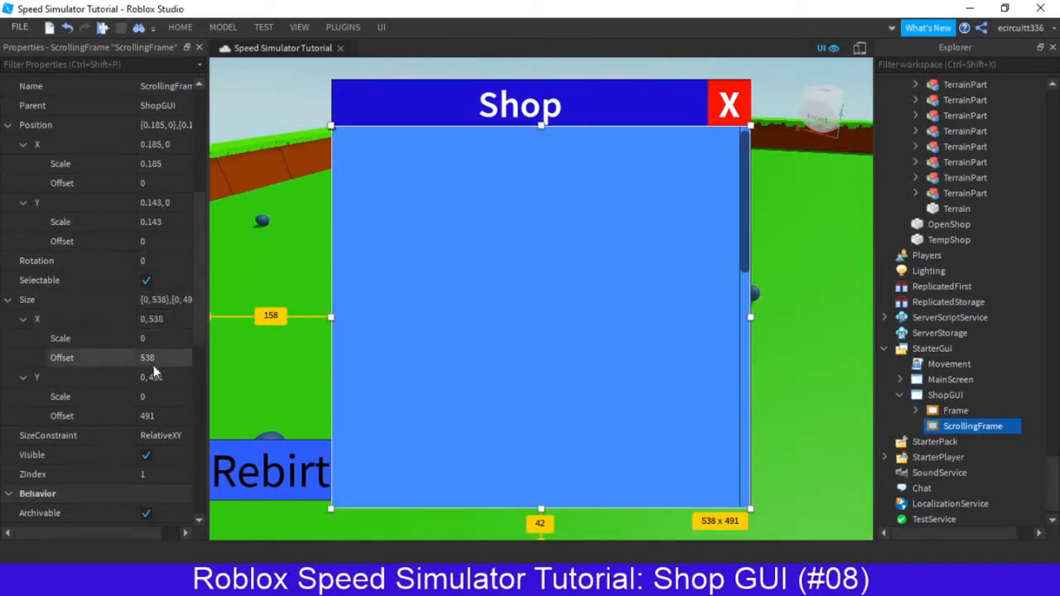
pyautogui.write('0')
pyautogui.press('Return')
pyautogui.click(138, 416)
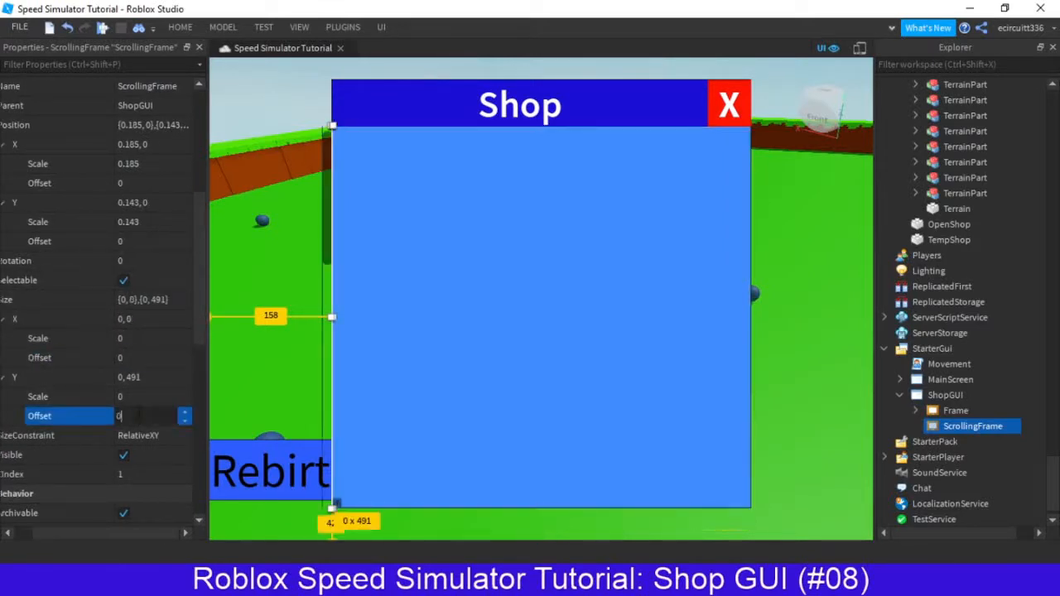
pyautogui.press('Return')
# Set the Y and X size scales of the scrolling frame to 0.1.
pyautogui.click(178, 397)
pyautogui.write('.1')
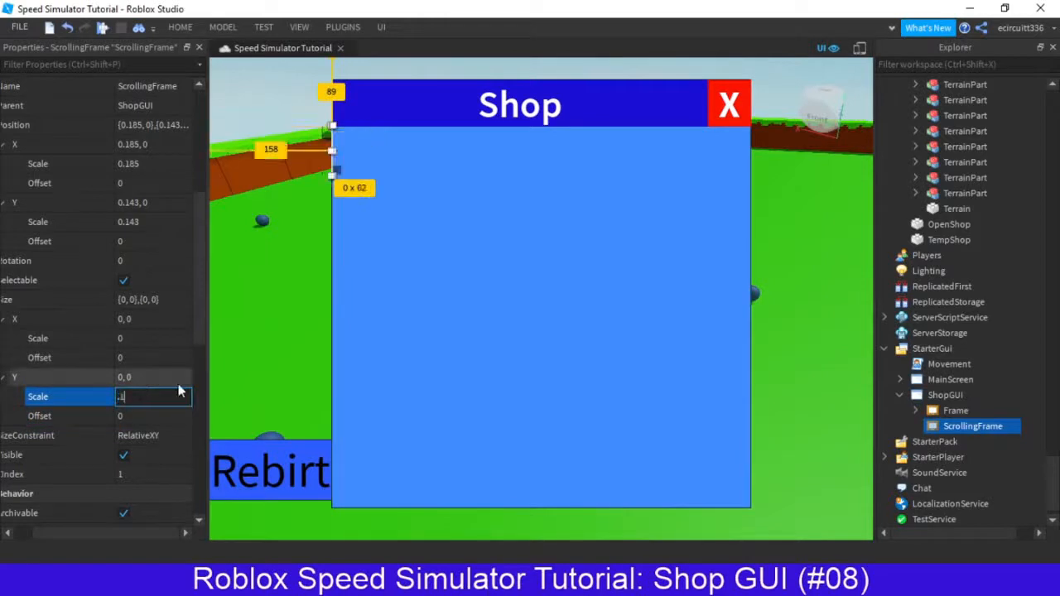
pyautogui.press('Return')
pyautogui.click(145, 339)
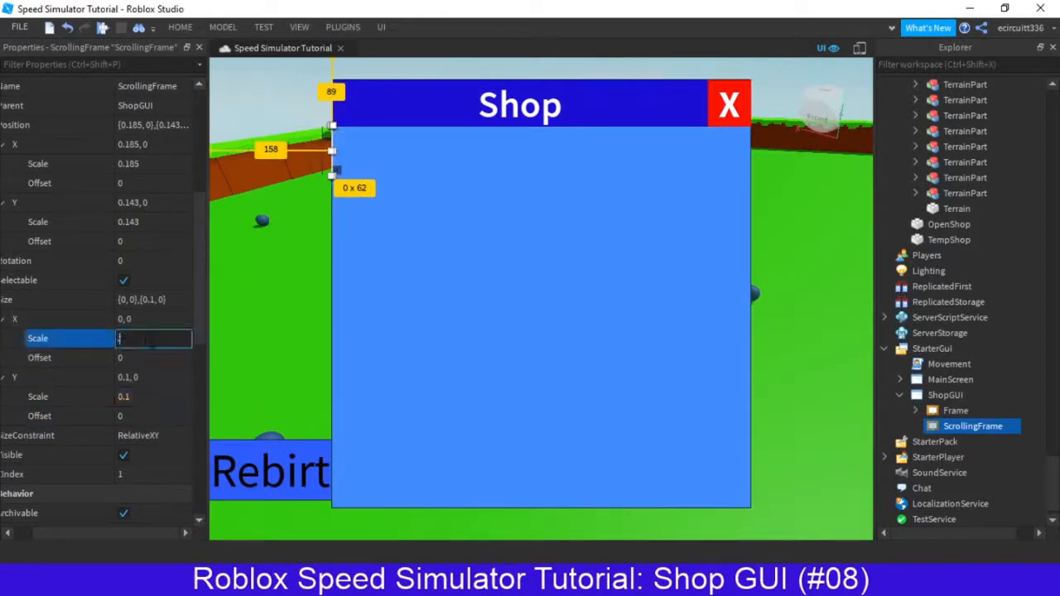
pyautogui.write('.1')
pyautogui.press('Return')
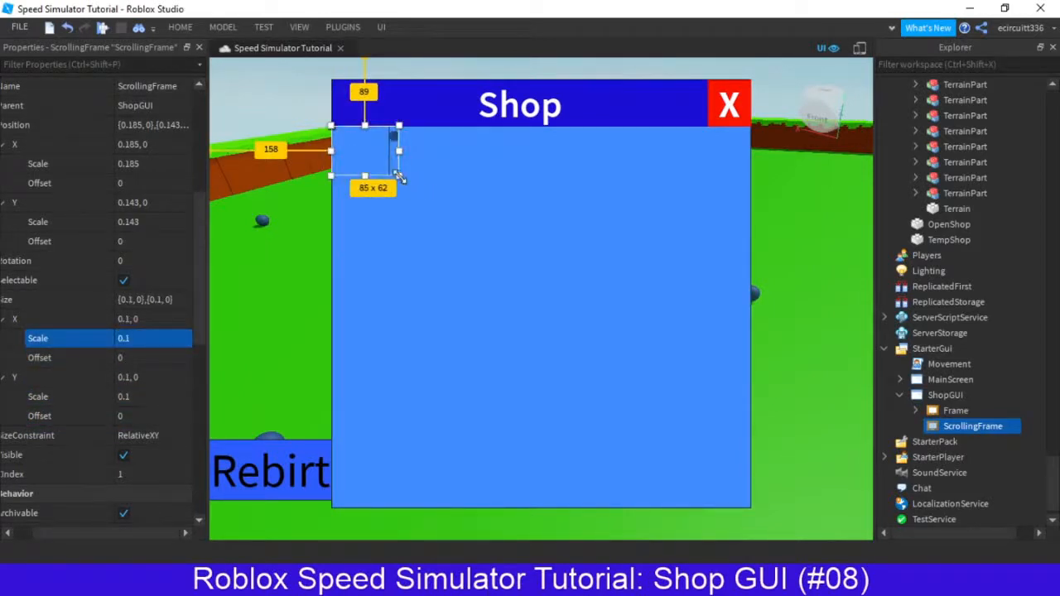
# Stretch the scrolling frame to fill the shop body below the title bar, about 540 x 491.
pyautogui.moveTo(399, 177); pyautogui.dragTo(752, 507)
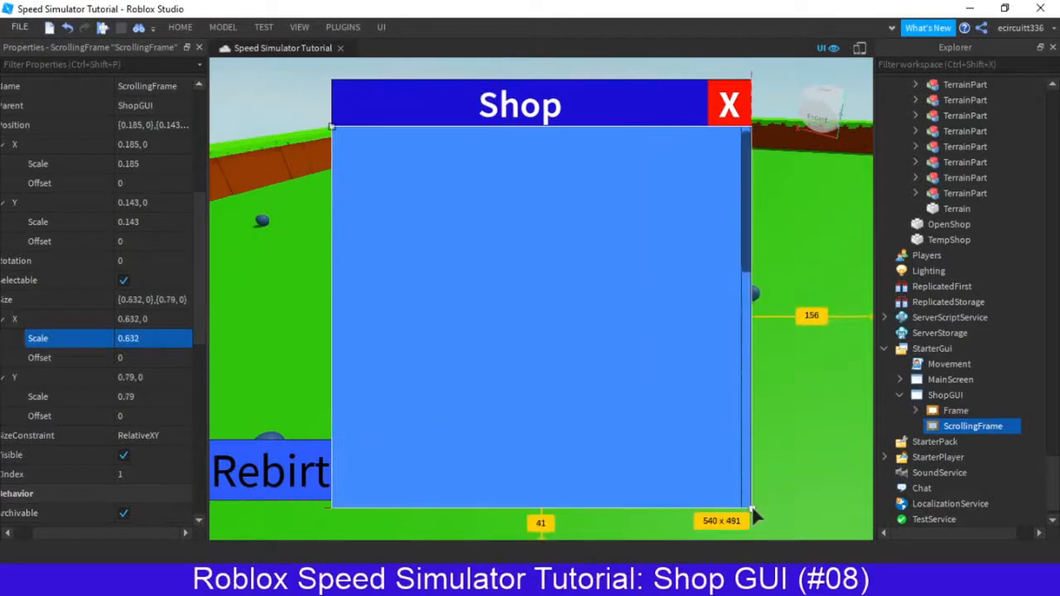
pyautogui.moveTo(782, 355); pyautogui.dragTo(782, 340, button='right')
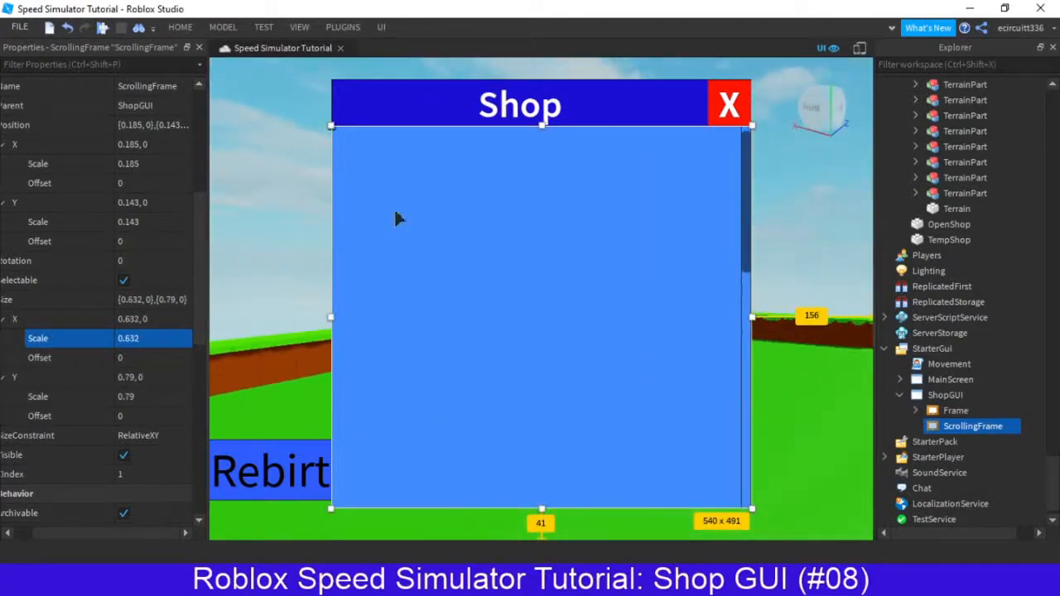
pyautogui.moveTo(207, 100); pyautogui.dragTo(35, 197)
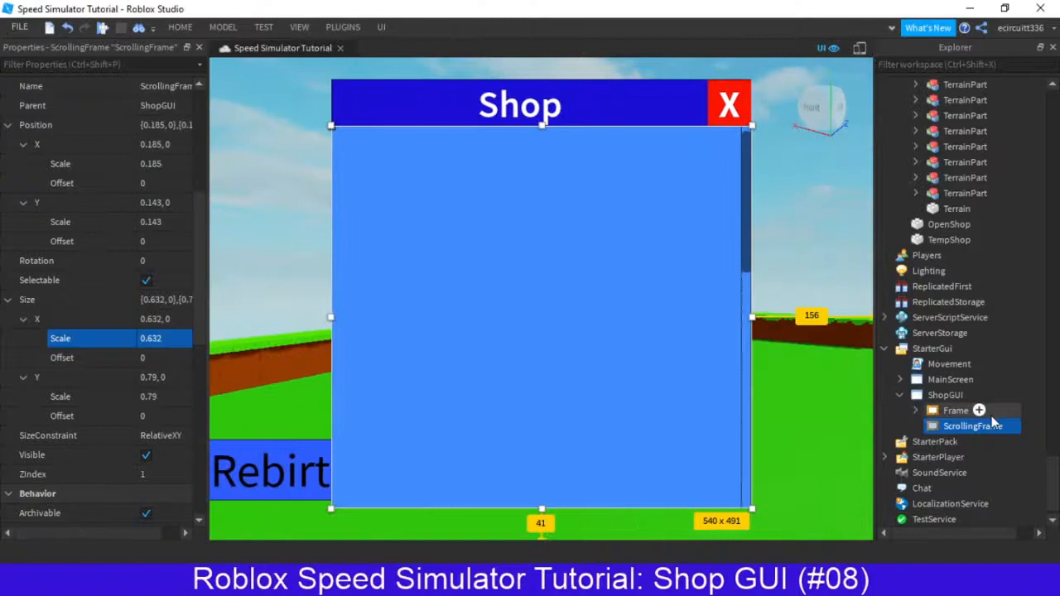
# Set the Y and X size offsets of the Shop title's TextLabel to 0.
pyautogui.click(916, 411)
pyautogui.click(965, 426)
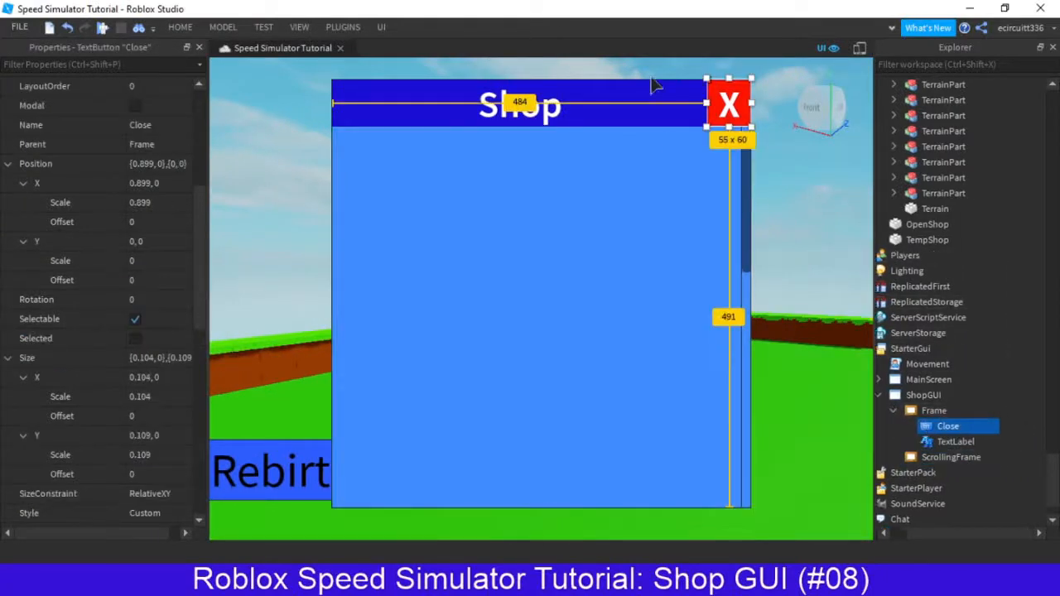
pyautogui.click(950, 448)
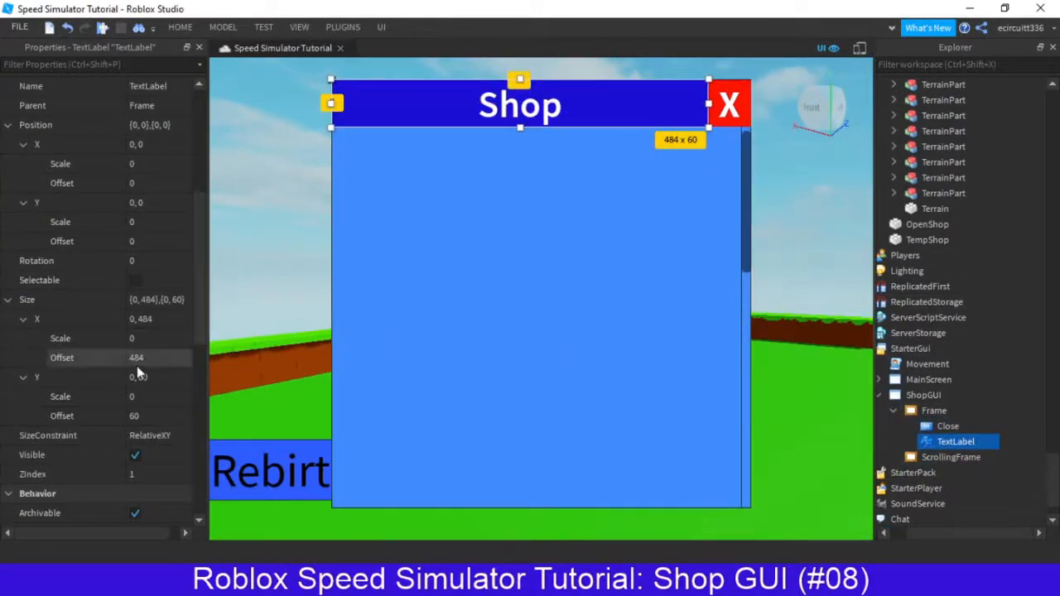
pyautogui.click(139, 416)
pyautogui.write('0')
pyautogui.press('Return')
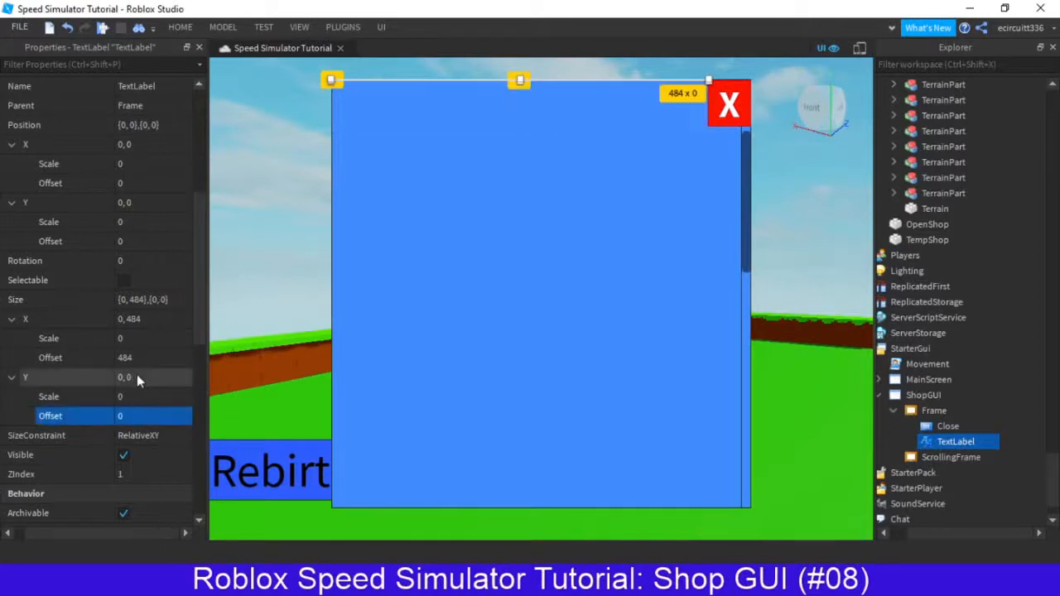
pyautogui.click(145, 359)
pyautogui.write('0')
pyautogui.press('Return')
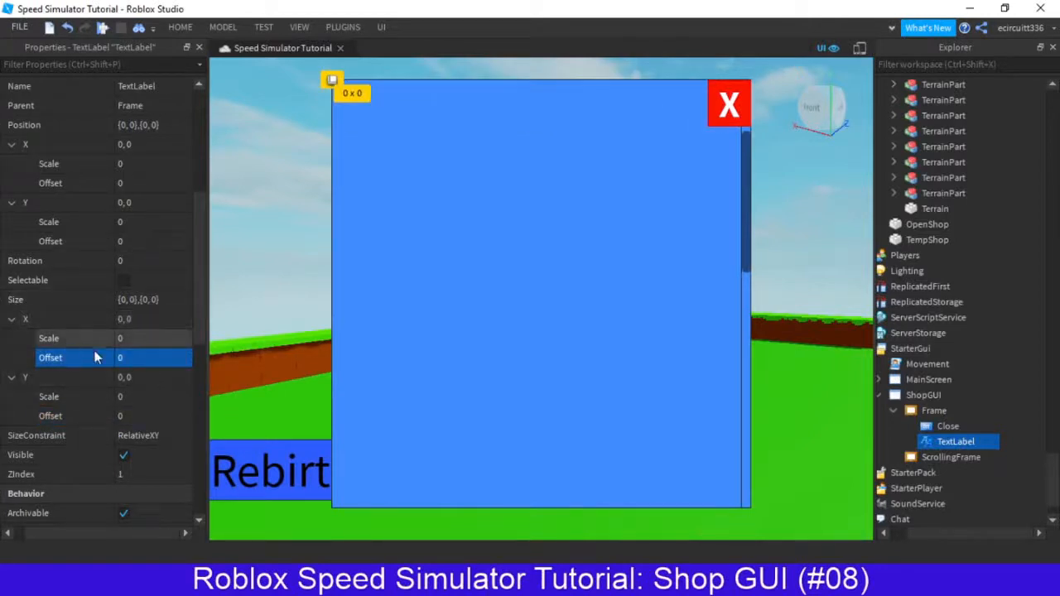
# Set the X and Y size scales of the Shop title's TextLabel to 0.1.
pyautogui.click(144, 346)
pyautogui.write('.1')
pyautogui.press('Return')
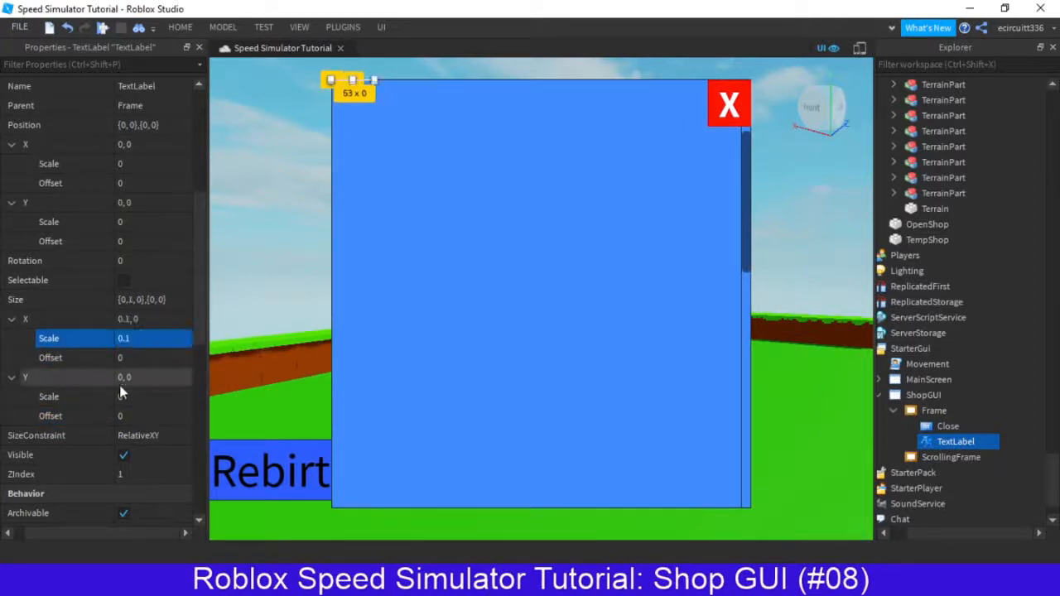
pyautogui.click(140, 397)
pyautogui.write('.1')
pyautogui.press('Return')
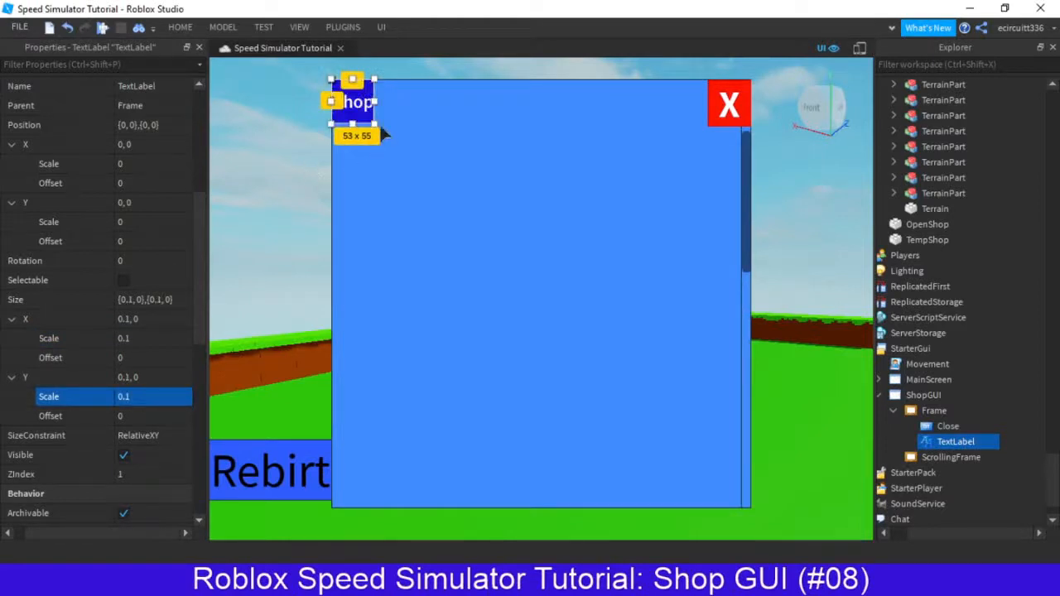
# Stretch the Shop title label up to the red X button, about 484 x 60, and resize the viewport to check the scaling.
pyautogui.moveTo(381, 128); pyautogui.dragTo(707, 133)
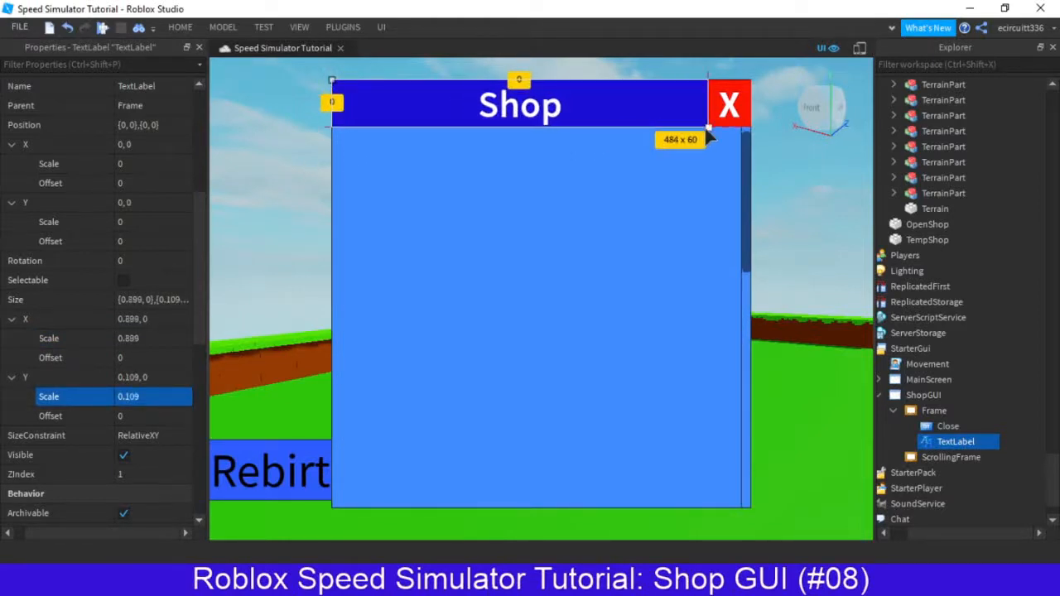
pyautogui.click(246, 160)
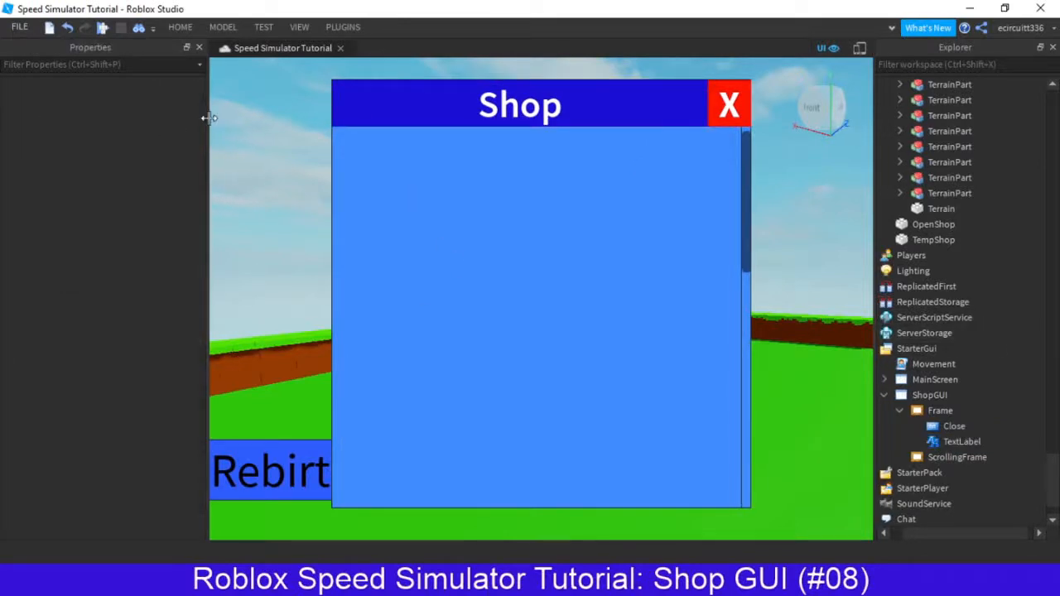
pyautogui.moveTo(209, 117); pyautogui.dragTo(232, 77)
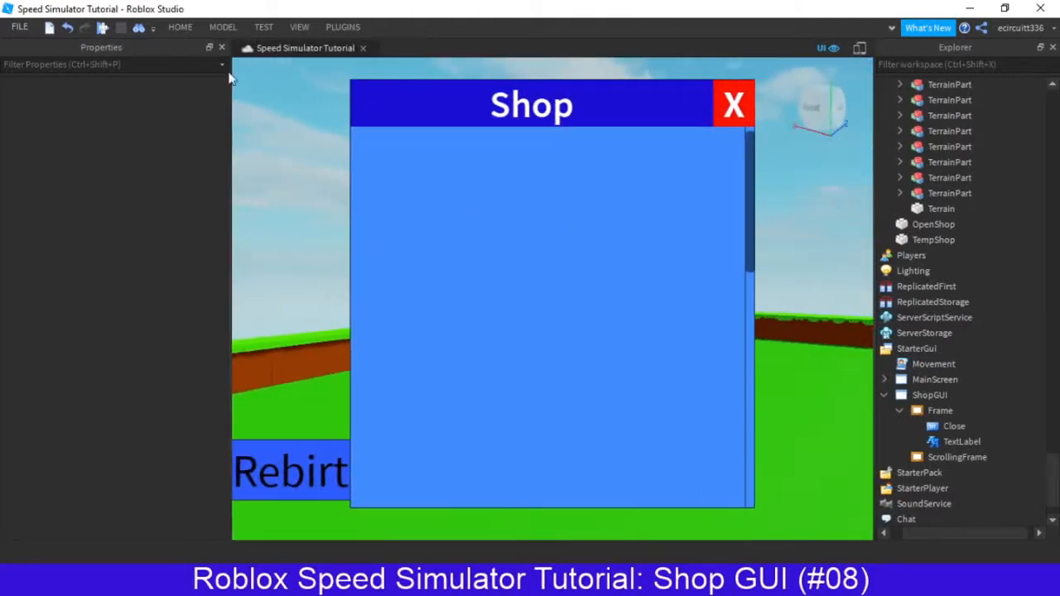
# Collapse the shop's Frame in the object tree and insert a LocalScript into ShopGUI.
pyautogui.moveTo(233, 117); pyautogui.dragTo(210, 116)
pyautogui.click(936, 442)
pyautogui.click(928, 456)
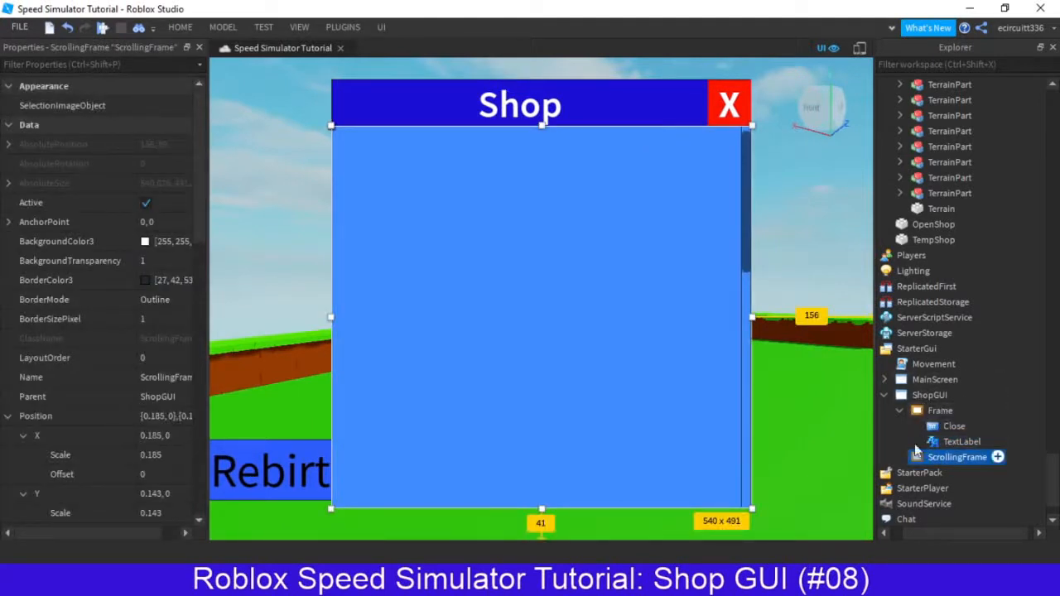
pyautogui.click(899, 410)
pyautogui.click(953, 395)
pyautogui.click(958, 395)
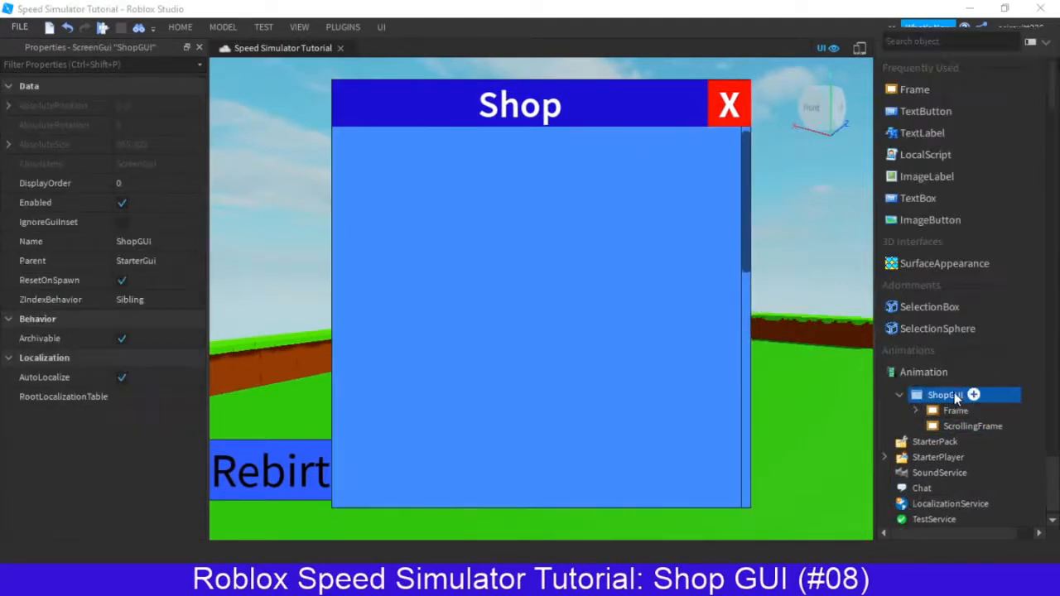
pyautogui.write('lo')
pyautogui.click(941, 71)
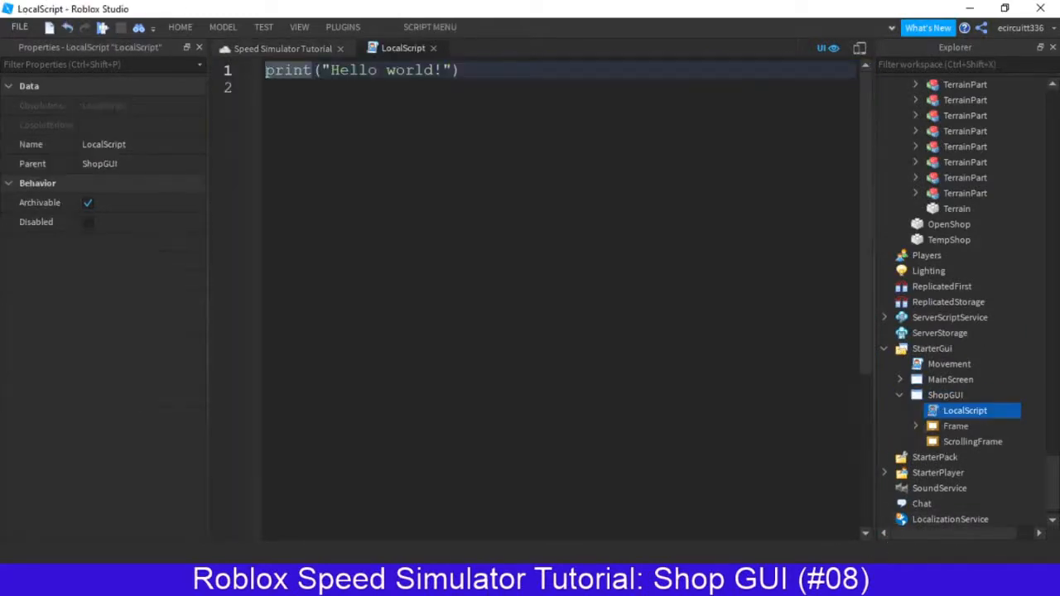
# Switch to the Useless Speed Developer place and view its OpenUpgradeShop1 script under UpgradeShop as a reference.
pyautogui.click(901, 513)
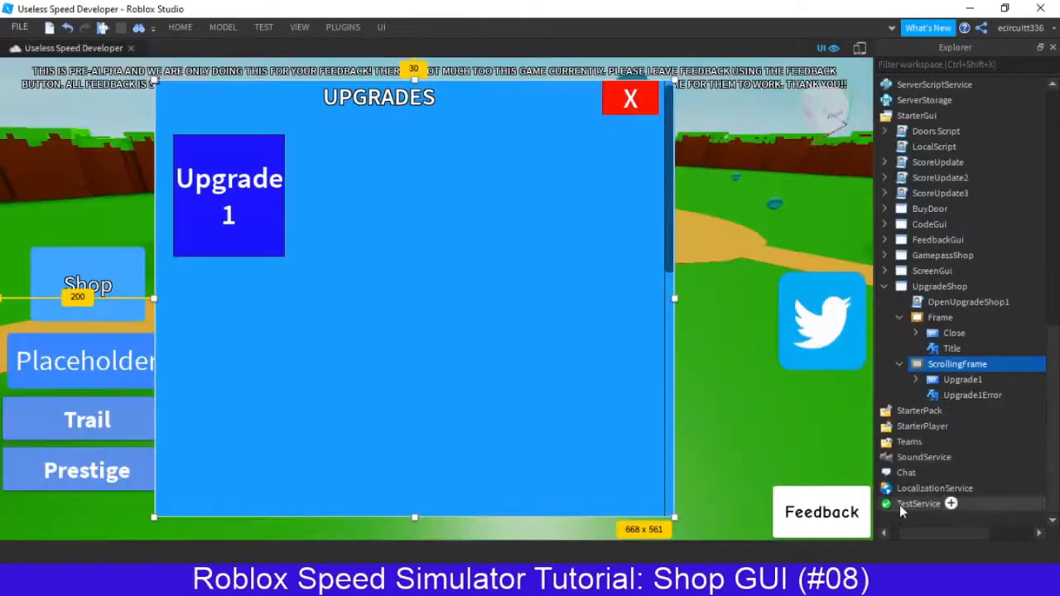
pyautogui.click(944, 303)
pyautogui.doubleClick(940, 305)
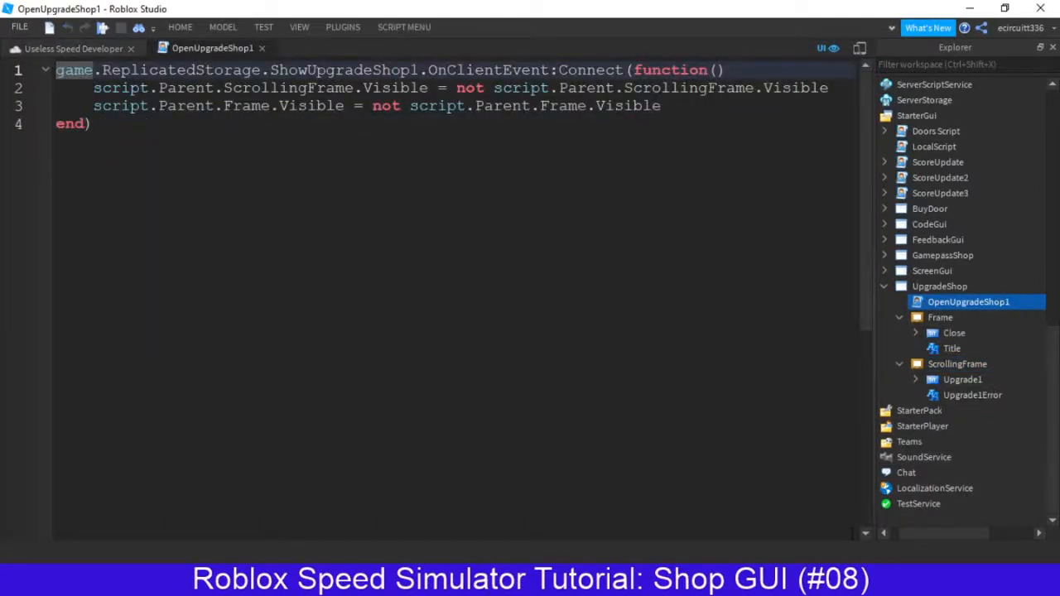
pyautogui.click(832, 531)
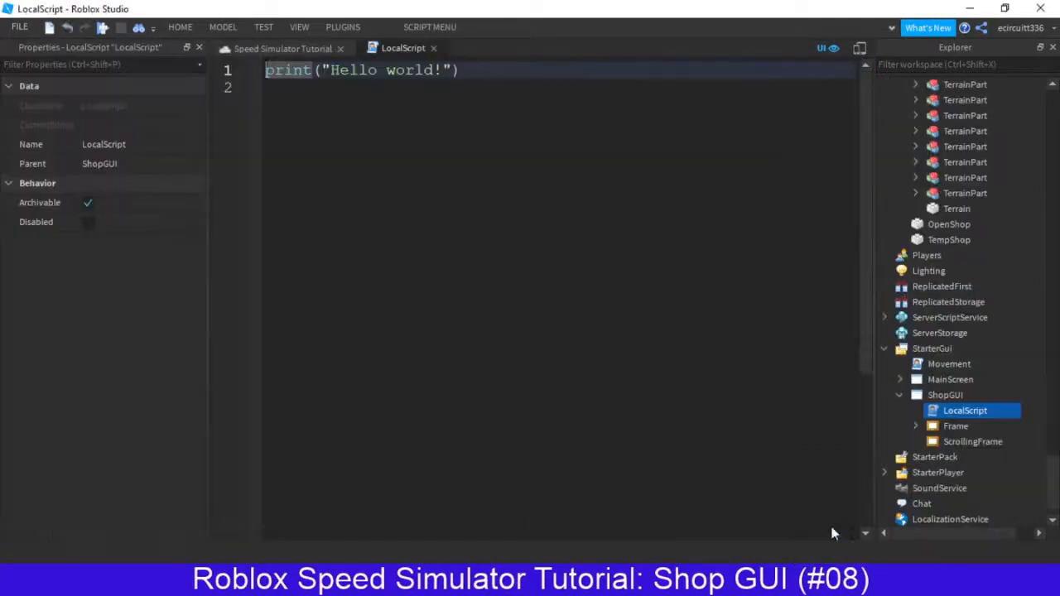
# Rename ShopGUI's LocalScript as OpenShop1 and hide the object properties to widen the code editor.
pyautogui.click(965, 414)
pyautogui.write('OpenShop')
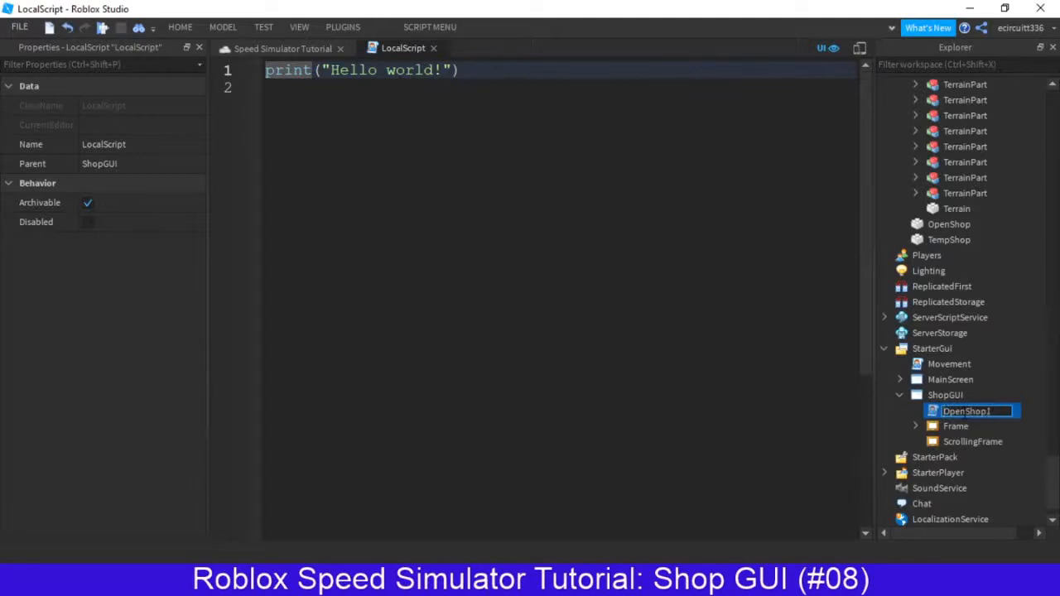
pyautogui.press('Return')
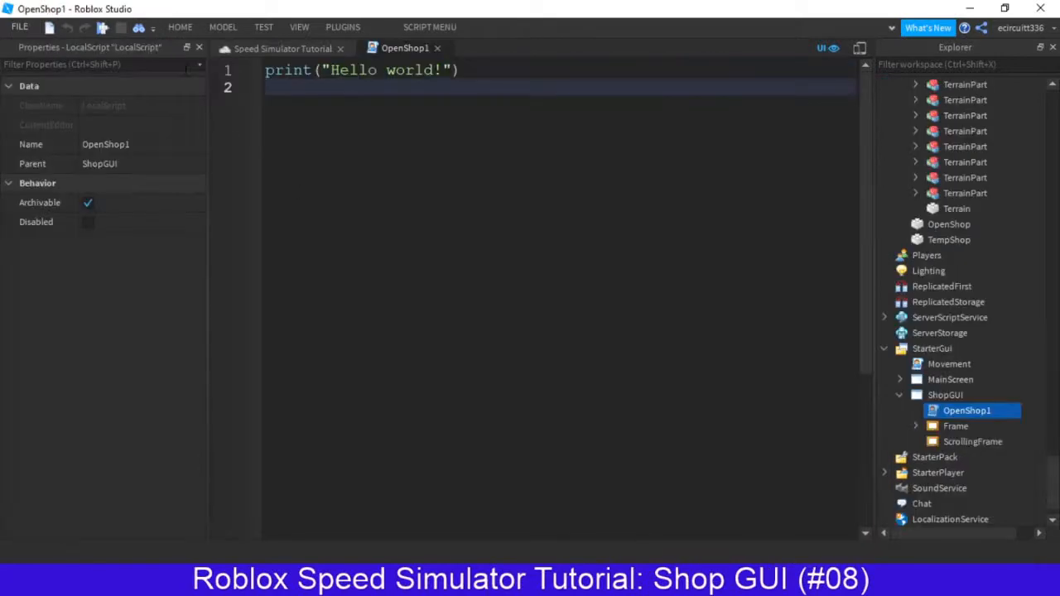
pyautogui.click(200, 47)
pyautogui.click(234, 69)
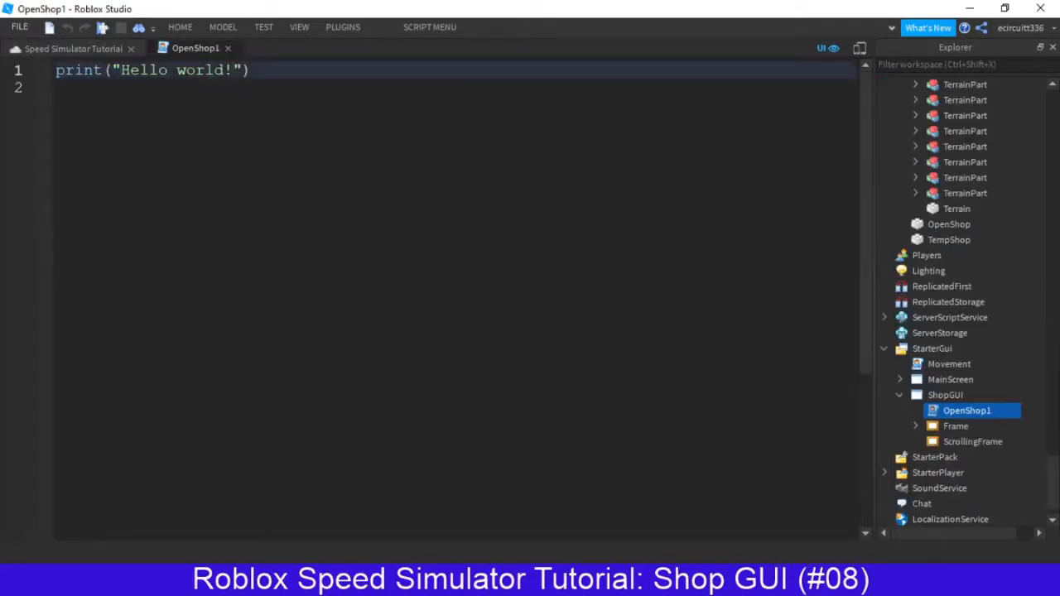
# Examine the OpenUpgradeShop1 code and the remote events in ReplicatedStorage of the Useless Speed Developer place.
pyautogui.click(911, 520)
pyautogui.click(387, 207)
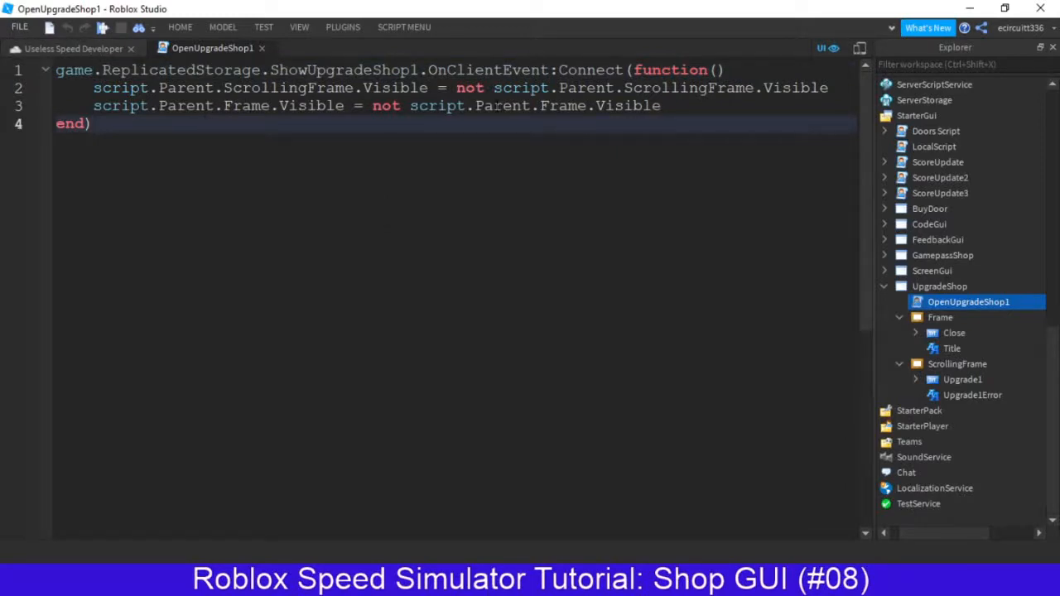
pyautogui.moveTo(500, 105); pyautogui.dragTo(187, 88)
pyautogui.click(257, 152)
pyautogui.scroll(7, 988, 240)
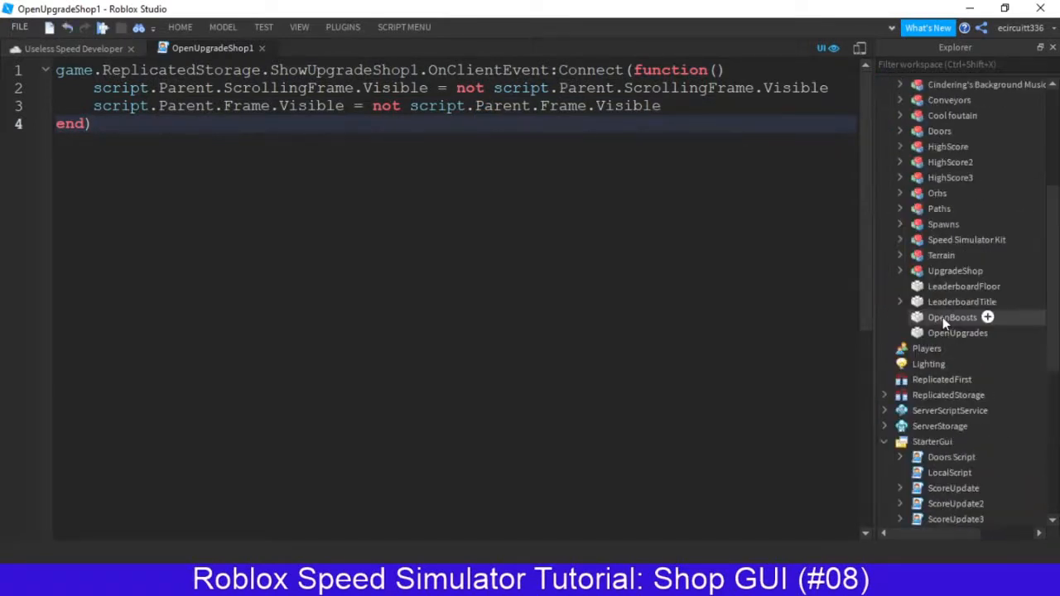
pyautogui.scroll(3, 931, 290)
pyautogui.scroll(-6, 925, 274)
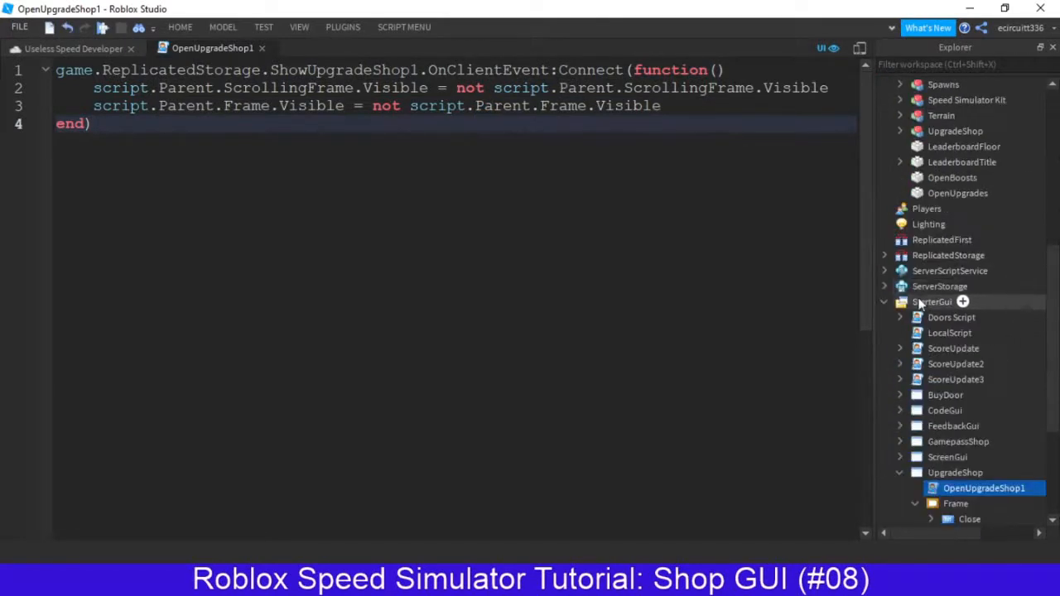
pyautogui.click(884, 255)
pyautogui.scroll(1, 915, 315)
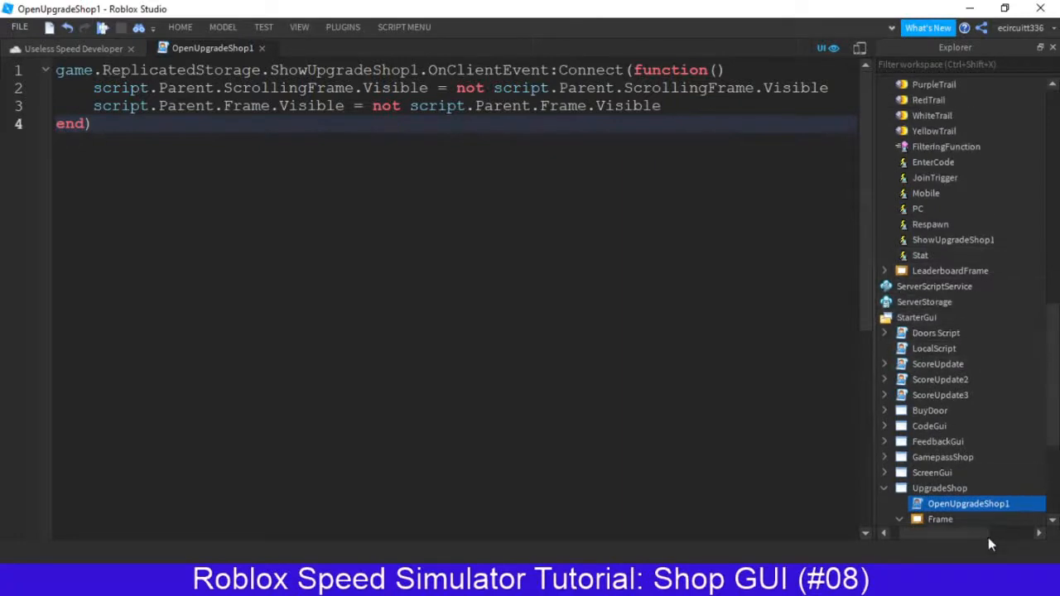
pyautogui.moveTo(818, 580)
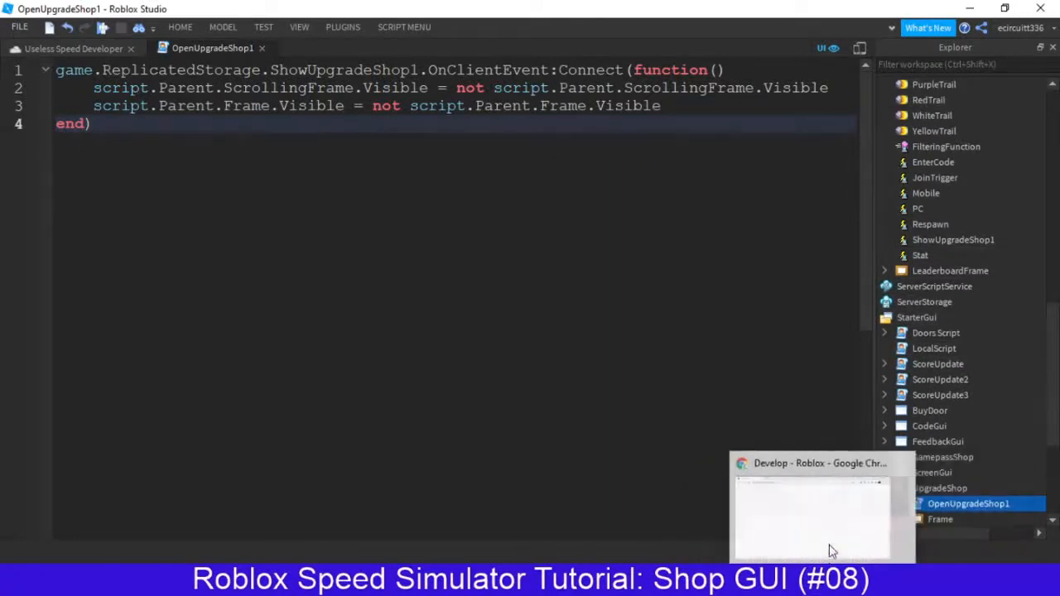
pyautogui.click(774, 520)
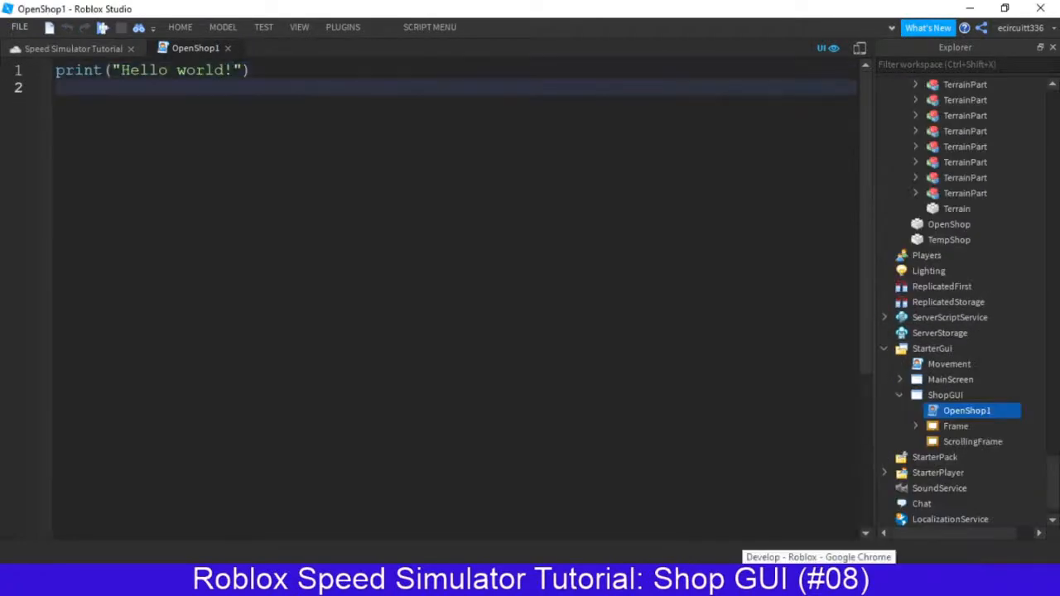
# In the Speed Simulator Tutorial place, add a RemoteEvent named OpenShop1 to ReplicatedStorage.
pyautogui.scroll(5, 880, 190)
pyautogui.click(72, 48)
pyautogui.scroll(7, 992, 164)
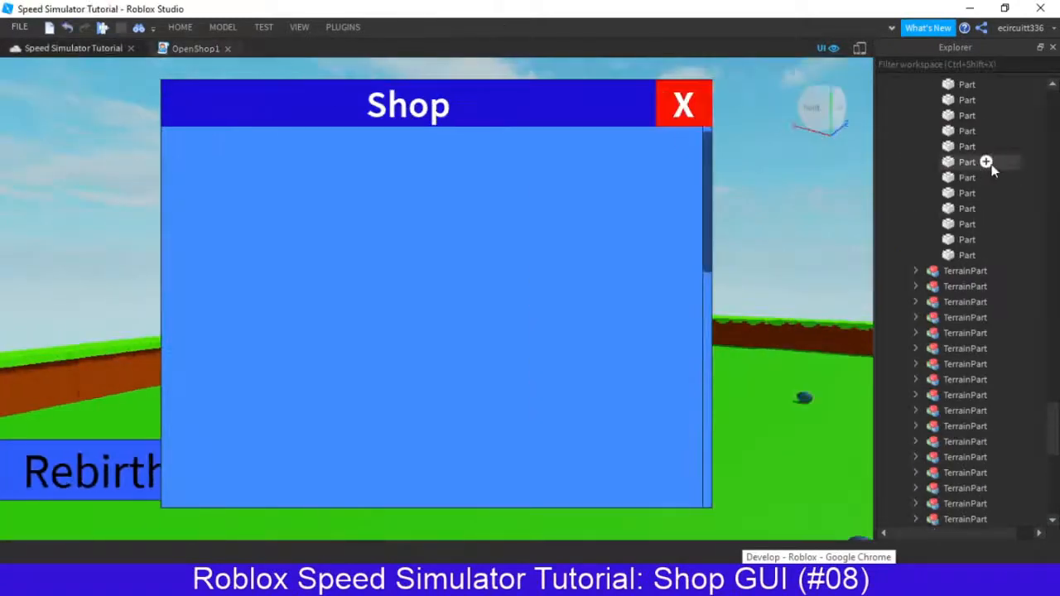
pyautogui.scroll(5, 968, 202)
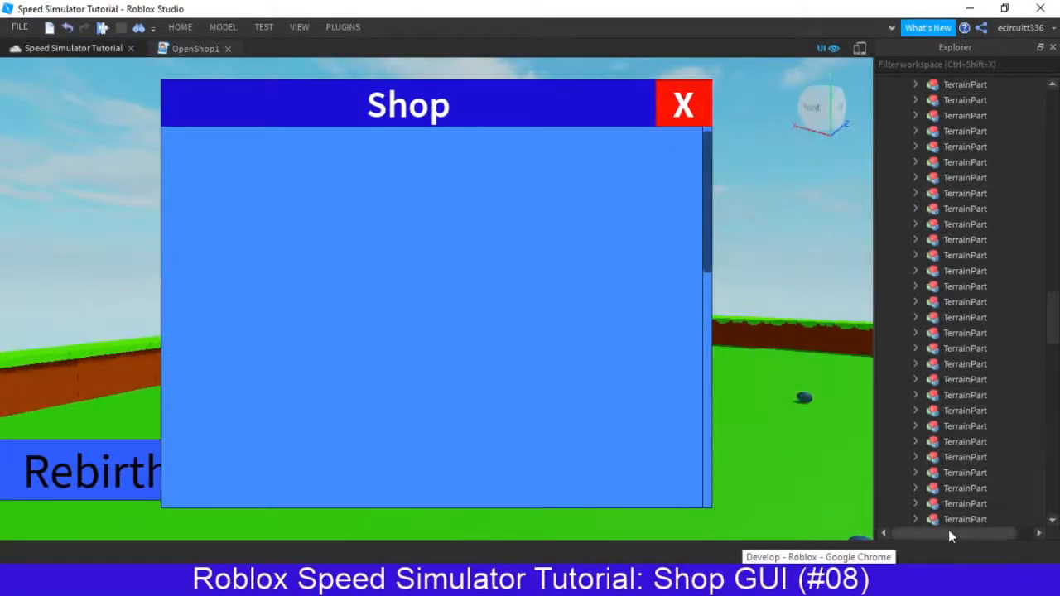
pyautogui.scroll(8, 930, 317)
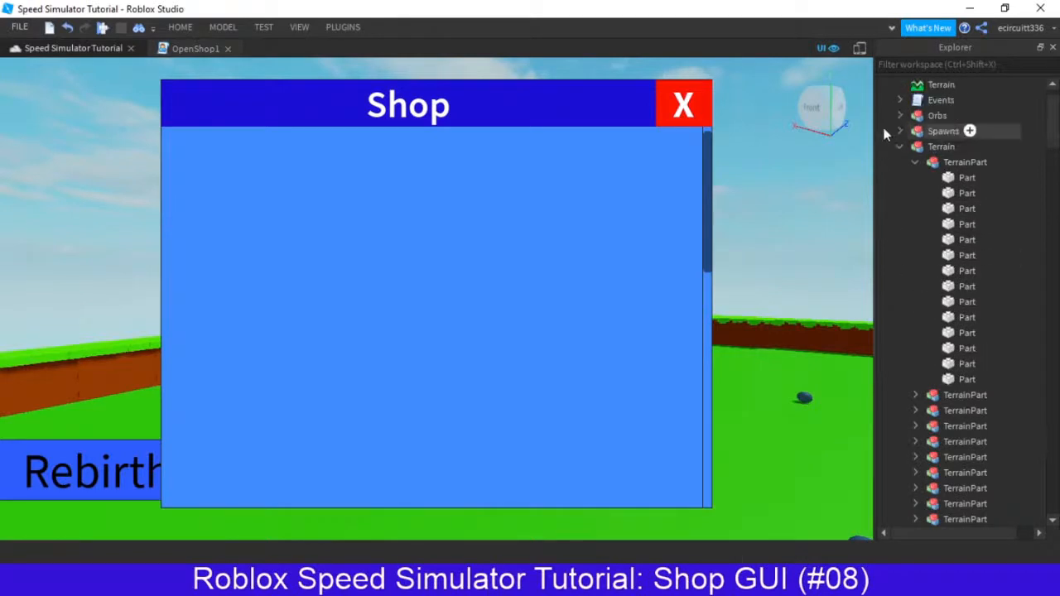
pyautogui.click(900, 148)
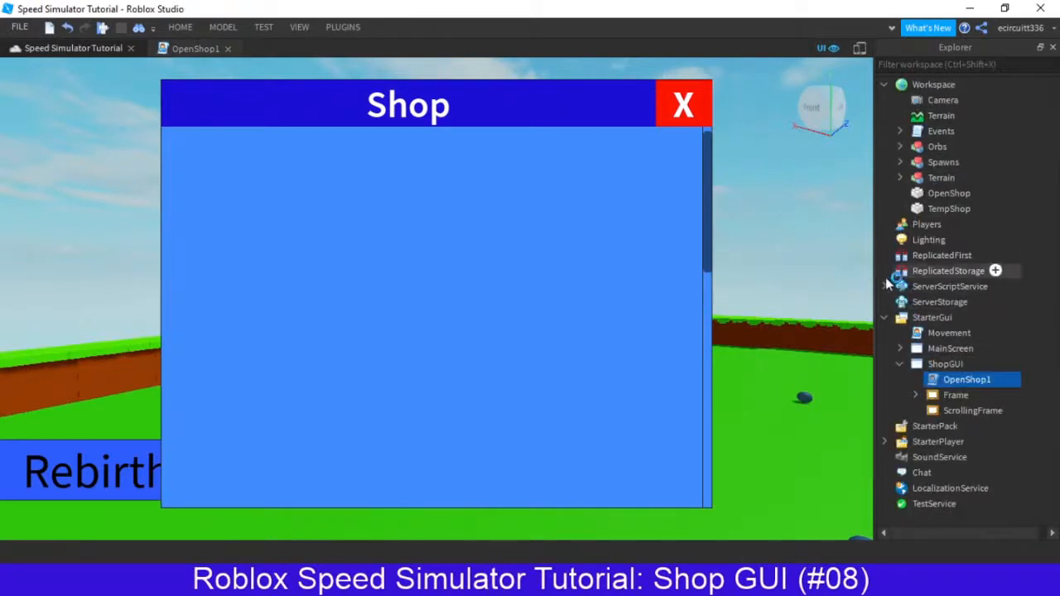
pyautogui.click(995, 270)
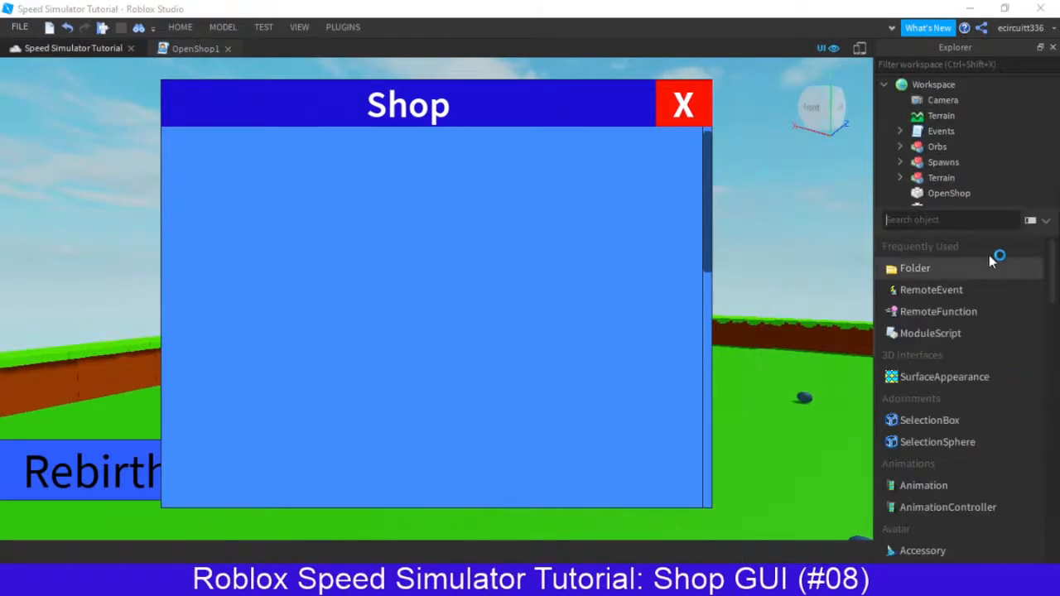
pyautogui.click(986, 300)
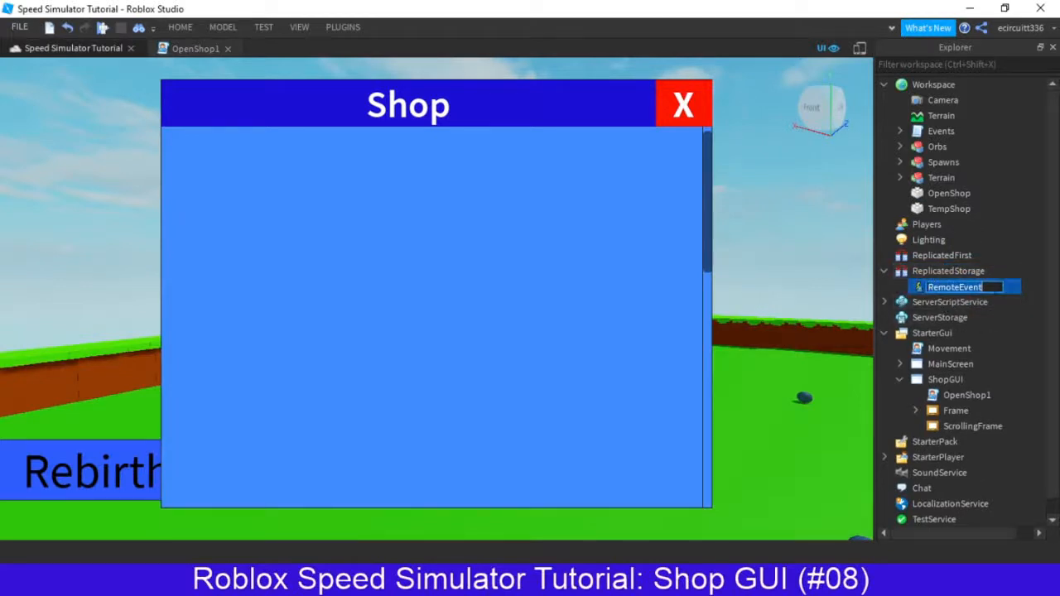
pyautogui.write('OpenSh')
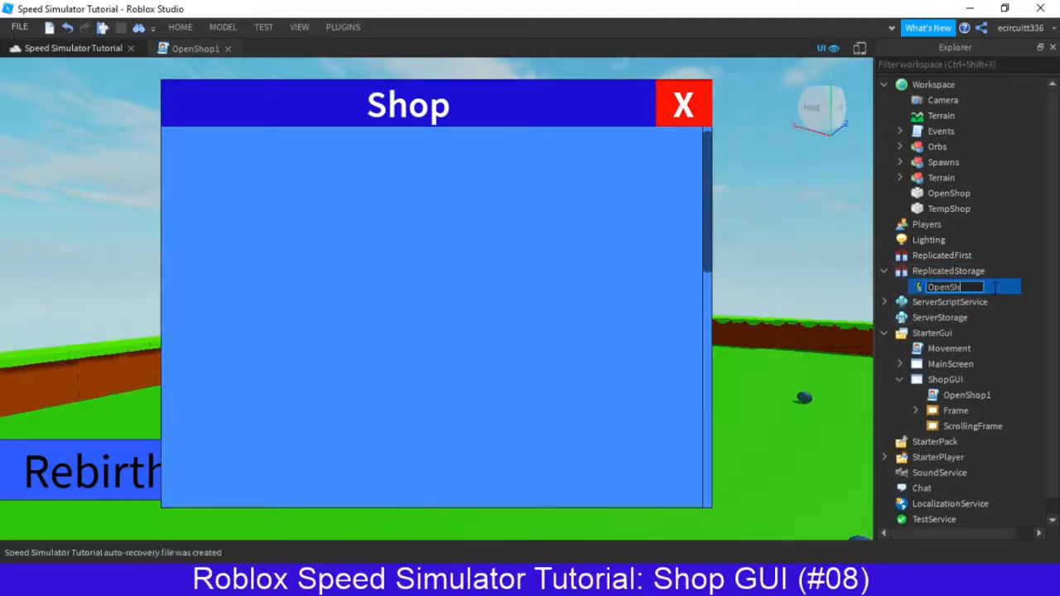
pyautogui.write('op1')
pyautogui.press('Return')
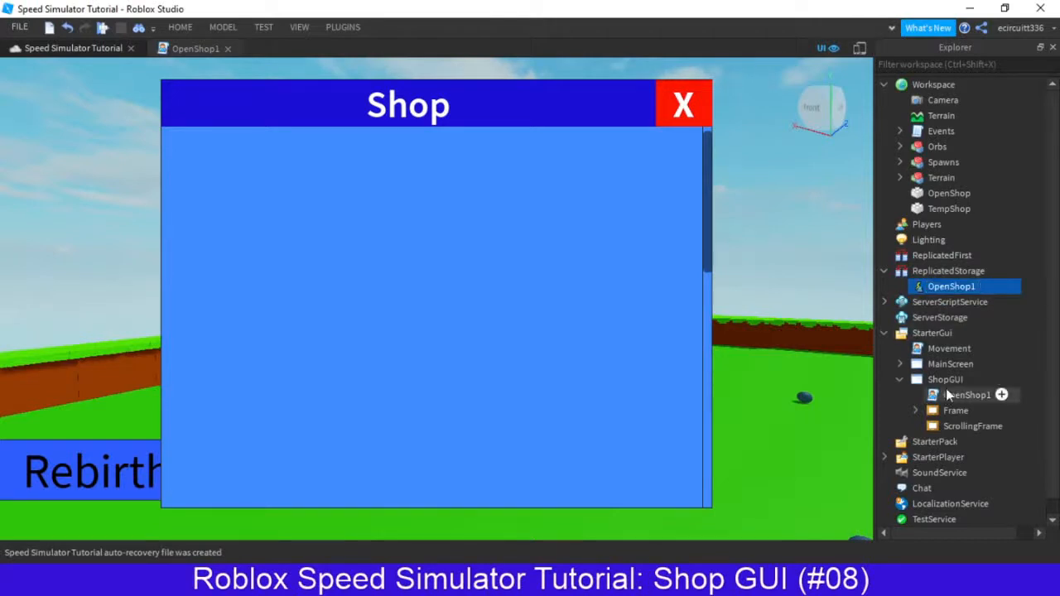
# Replace the OpenShop1 script's default code with an empty handler function using game.ReplicatedStorage.OpenShop1.OnClientEvent:Connect(function() and end).
pyautogui.scroll(-1, 961, 401)
pyautogui.click(961, 410)
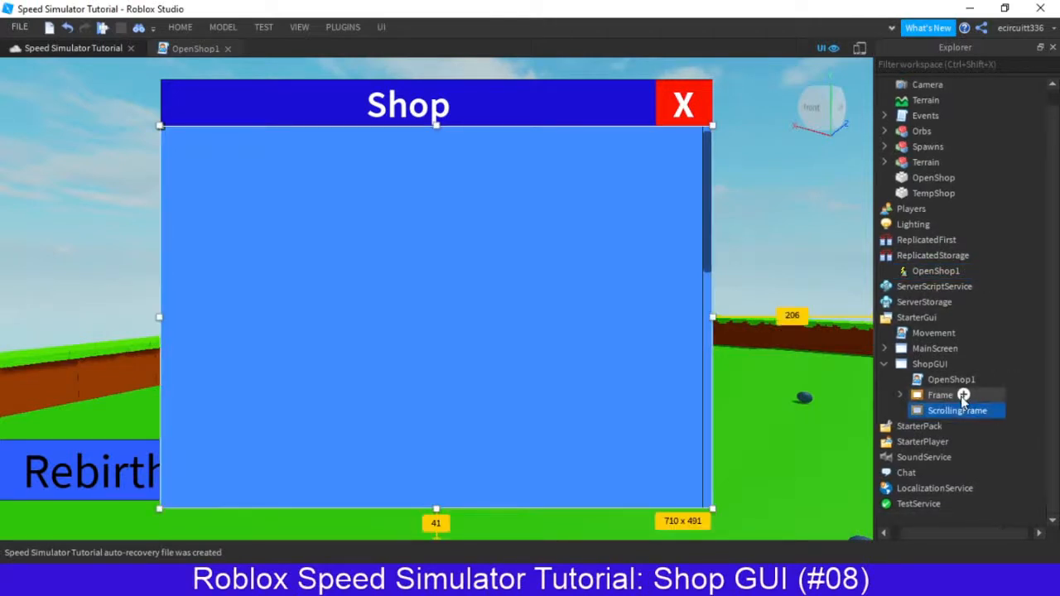
pyautogui.click(935, 379)
pyautogui.doubleClick(935, 379)
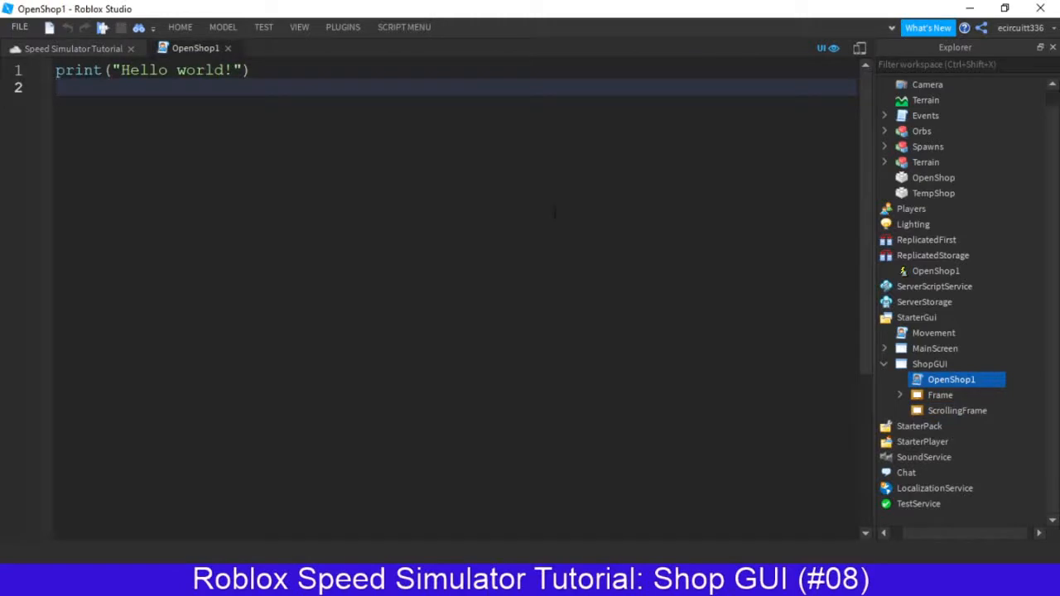
pyautogui.hotkey('ctrl', 'a')
pyautogui.write('game.ReplicatedStorage')
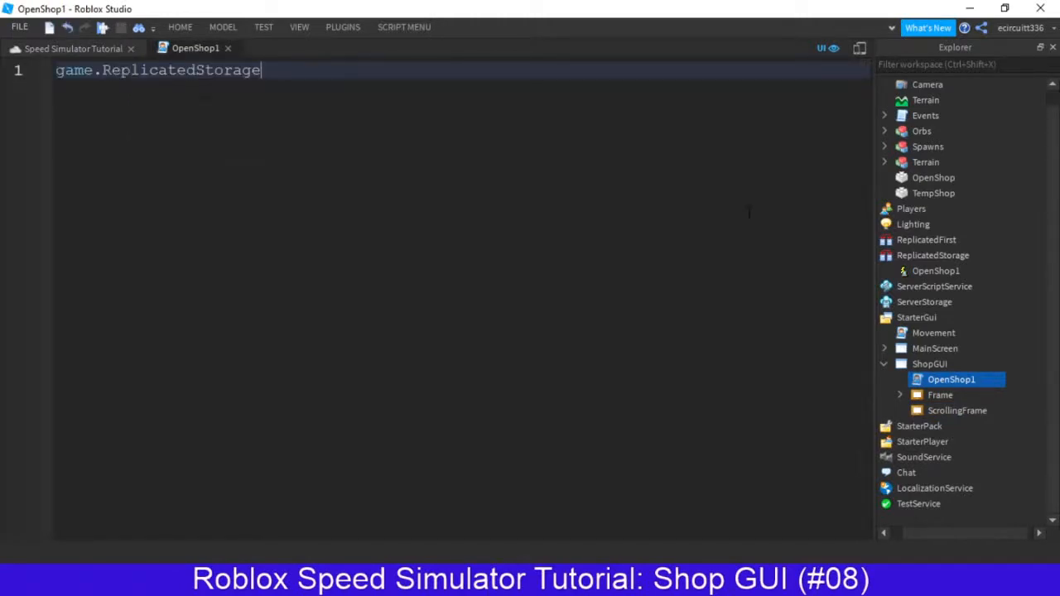
pyautogui.write('.OpenShop1')
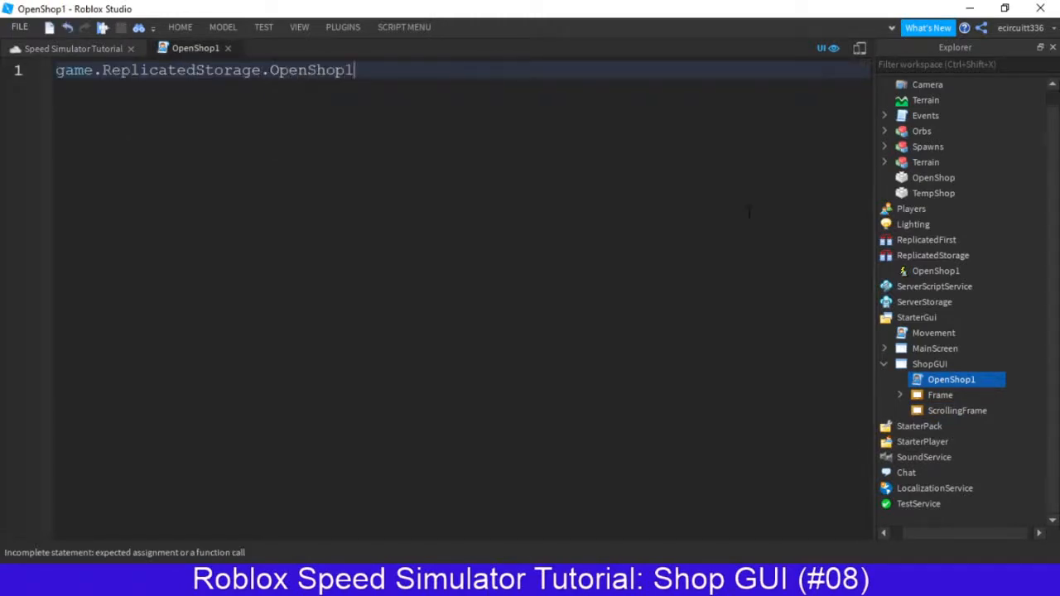
pyautogui.write('.OnClientEvent')
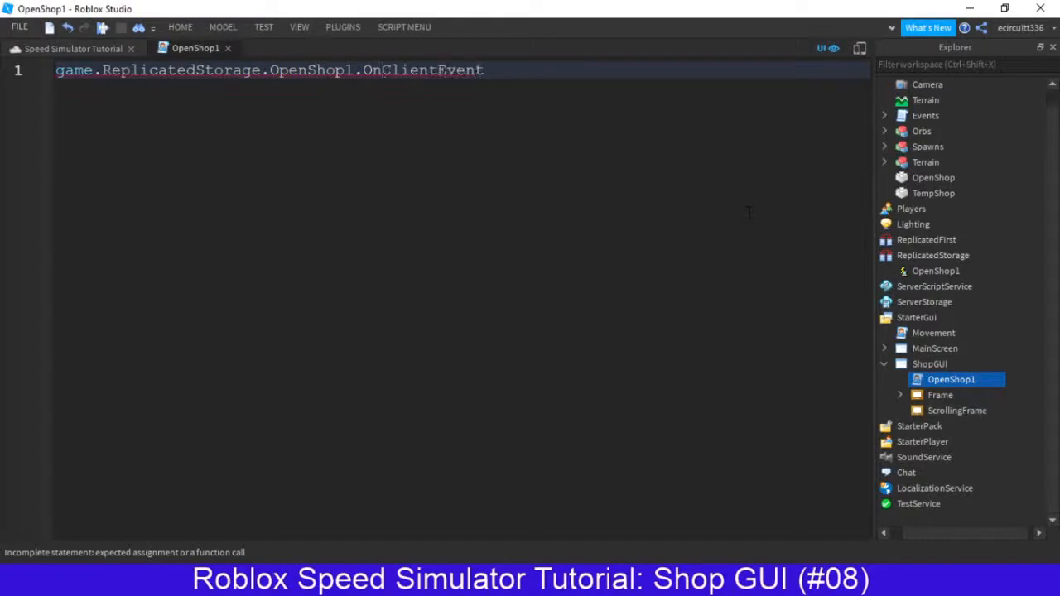
pyautogui.write(':Con')
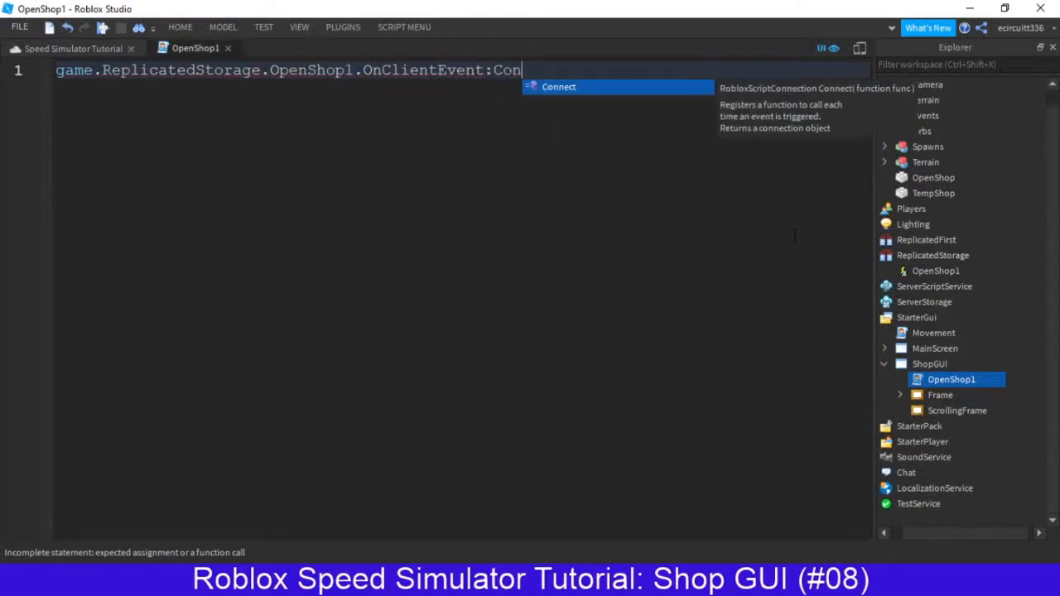
pyautogui.write('nect(function()')
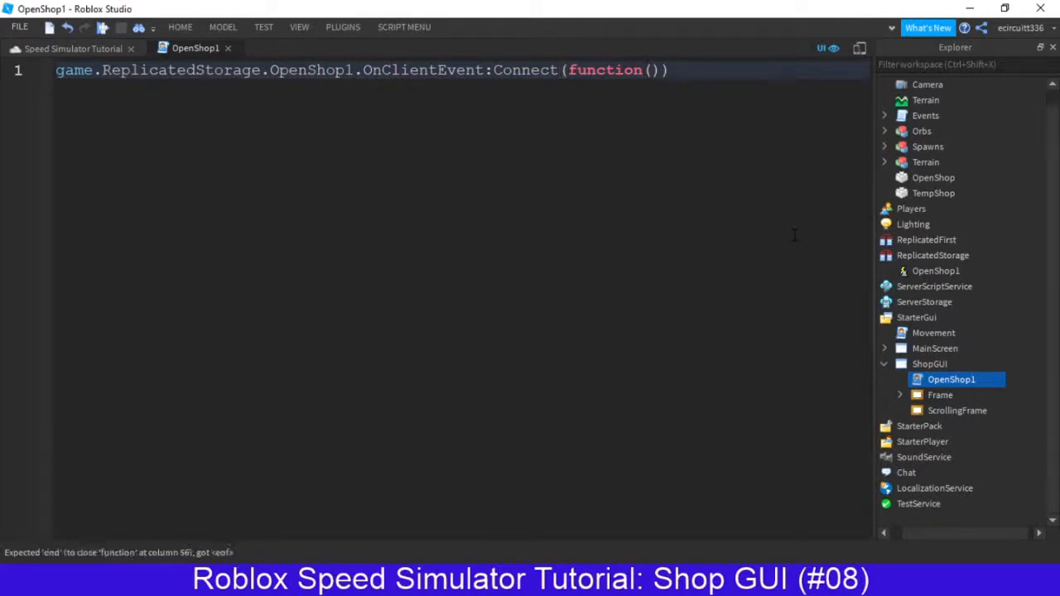
pyautogui.press('Return')
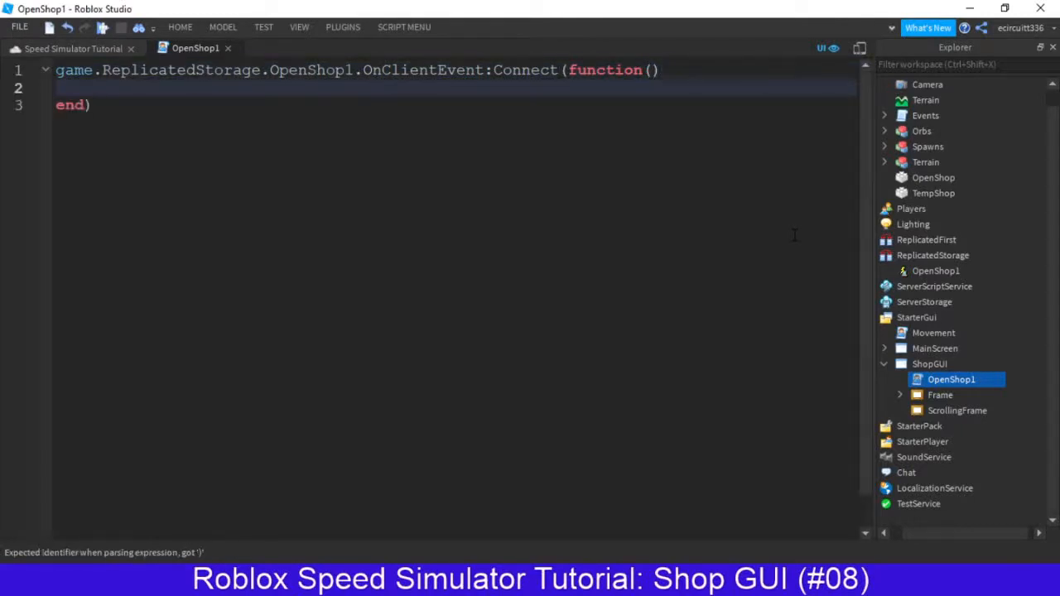
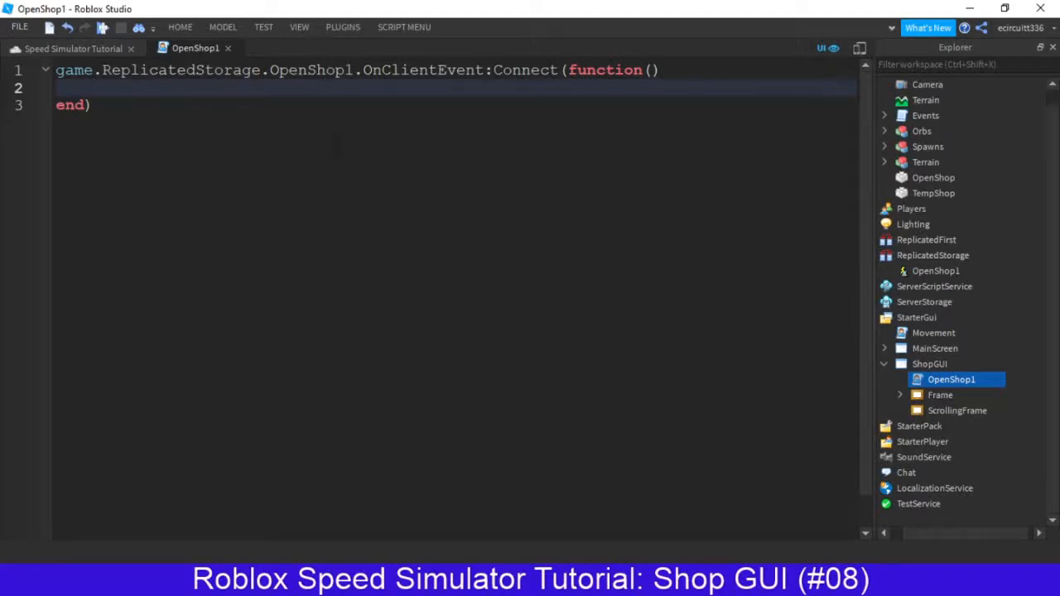
# Inside the OpenShop1 handler function, begin an assignment to script.Parent.ScrollingFrame.Visible.
pyautogui.moveTo(934, 541)
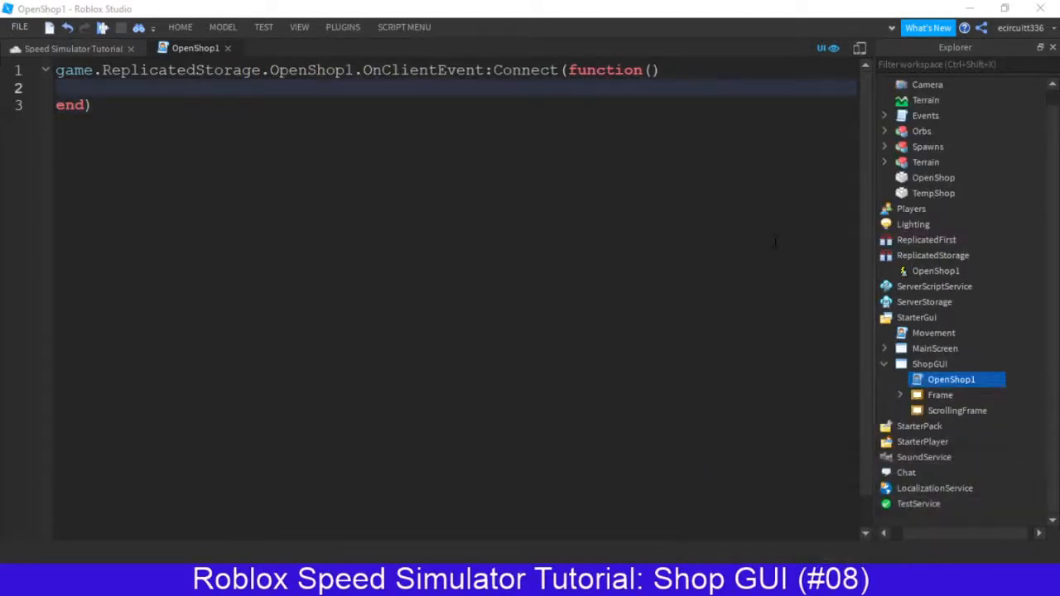
pyautogui.click(655, 140)
pyautogui.click(652, 90)
pyautogui.write('sc')
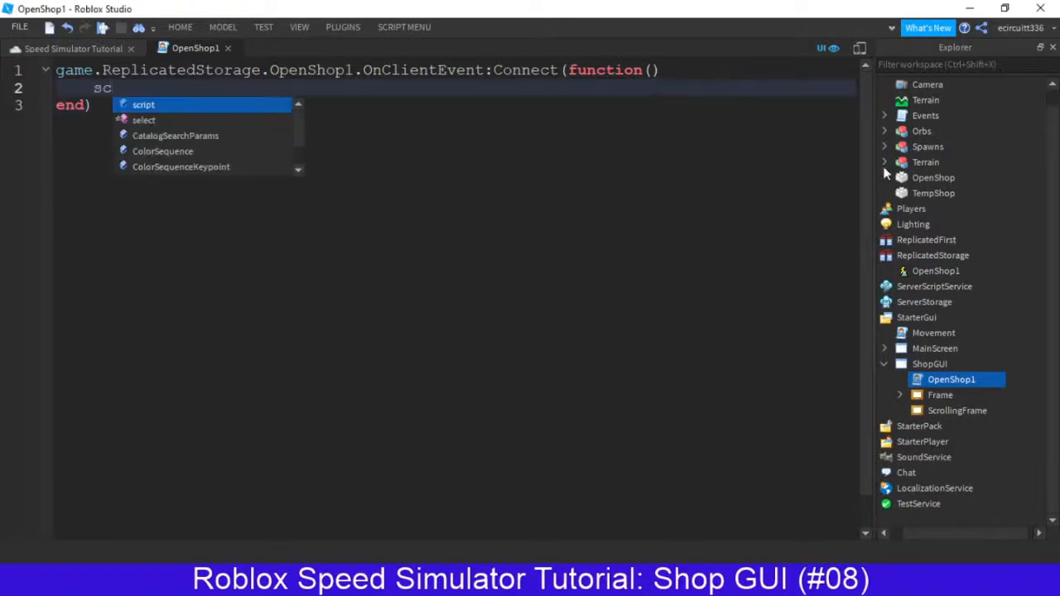
pyautogui.write('ript.Parent.')
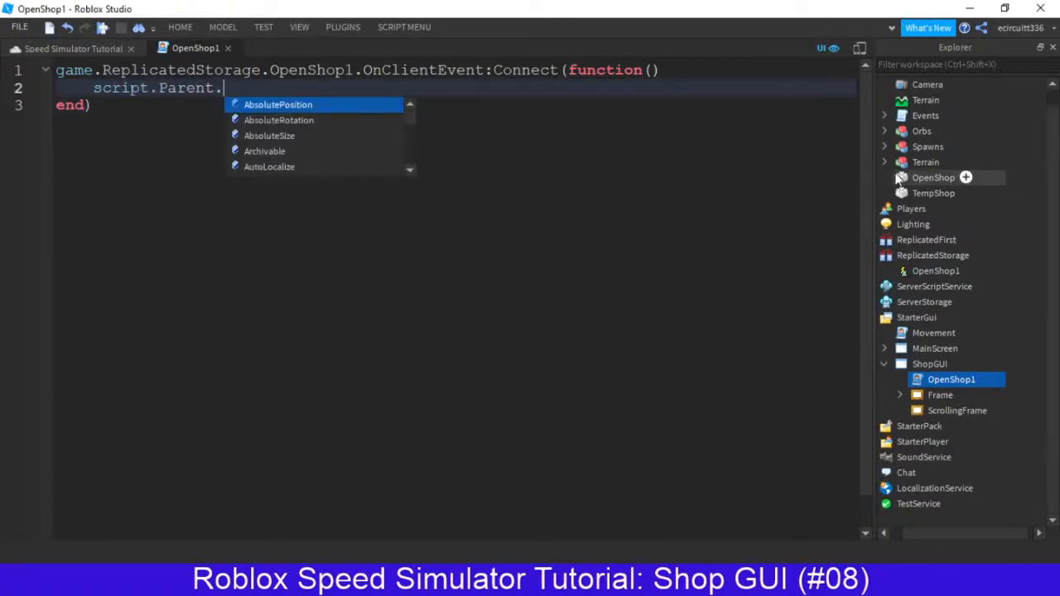
pyautogui.write('scr')
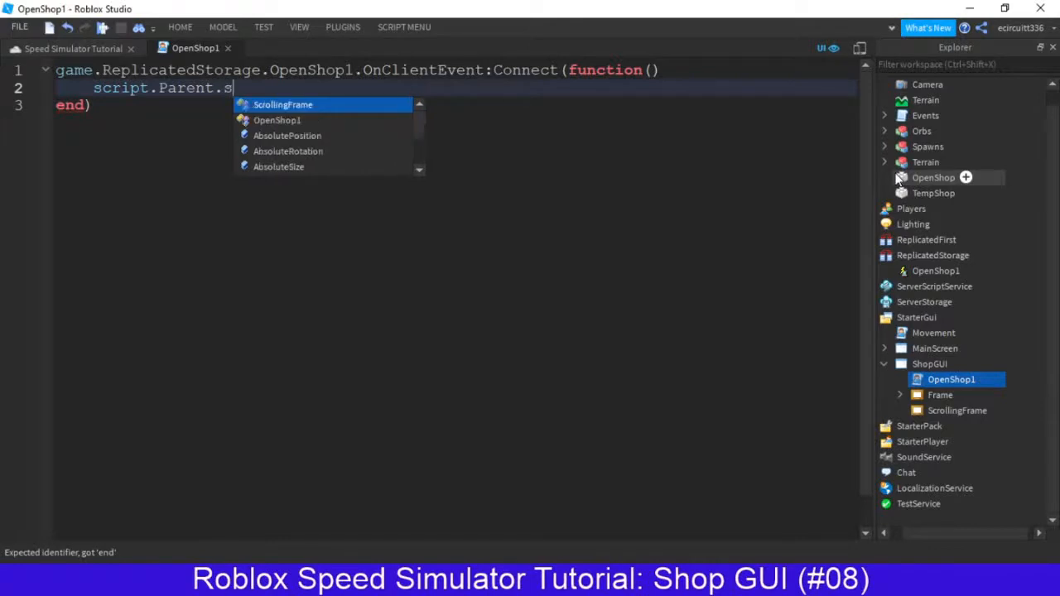
pyautogui.press('Tab')
pyautogui.write('.V')
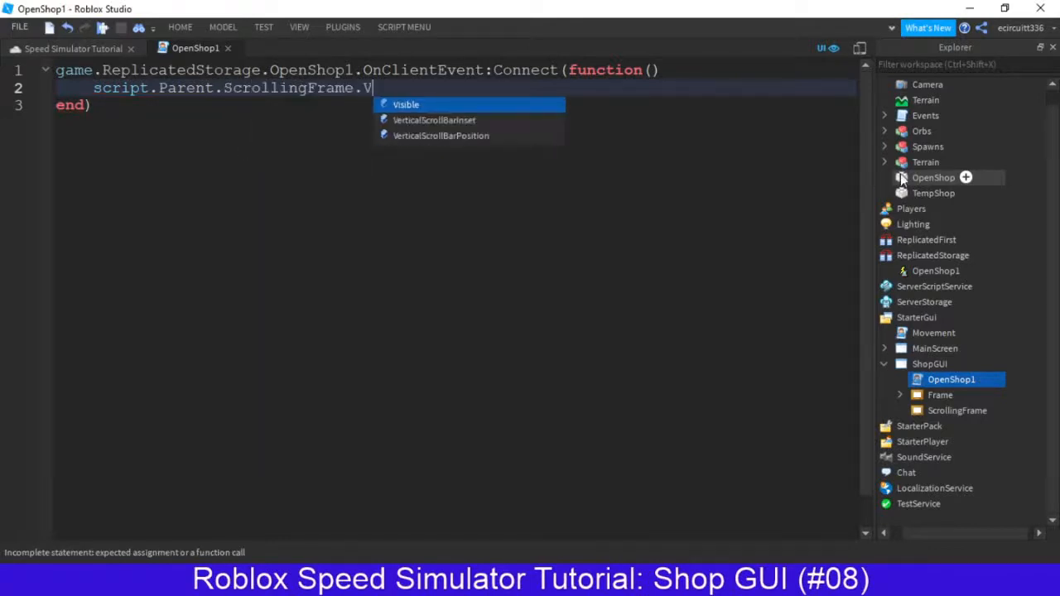
pyautogui.press('Tab')
pyautogui.write('= tr')
pyautogui.press('Tab')
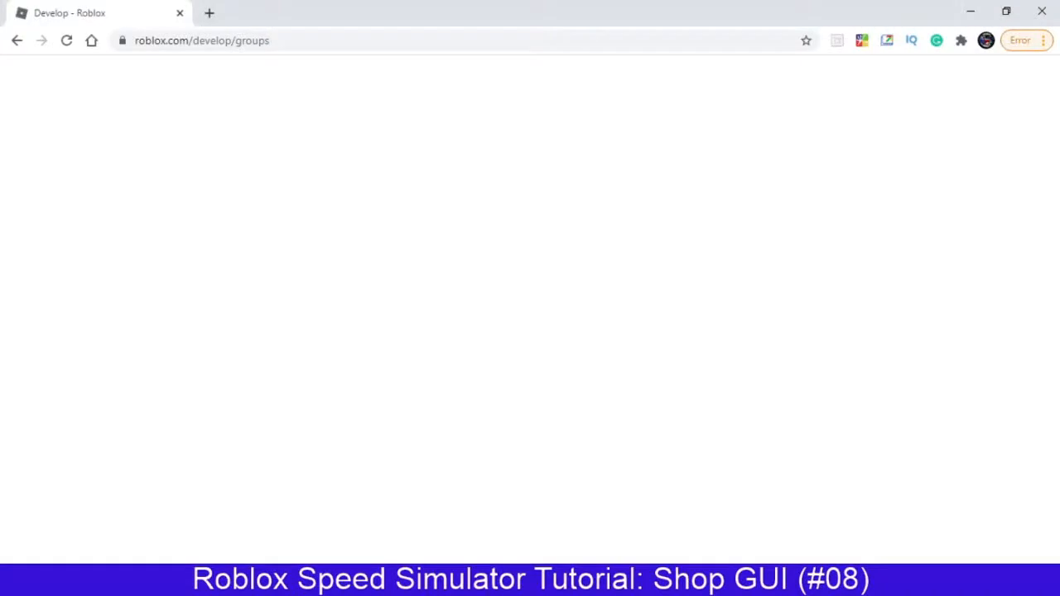
# Following the OpenUpgradeShop1 reference code, complete the assignment with not script.Parent.ScrollingFrame.Visible as its value.
pyautogui.moveTo(858, 580)
pyautogui.click(942, 521)
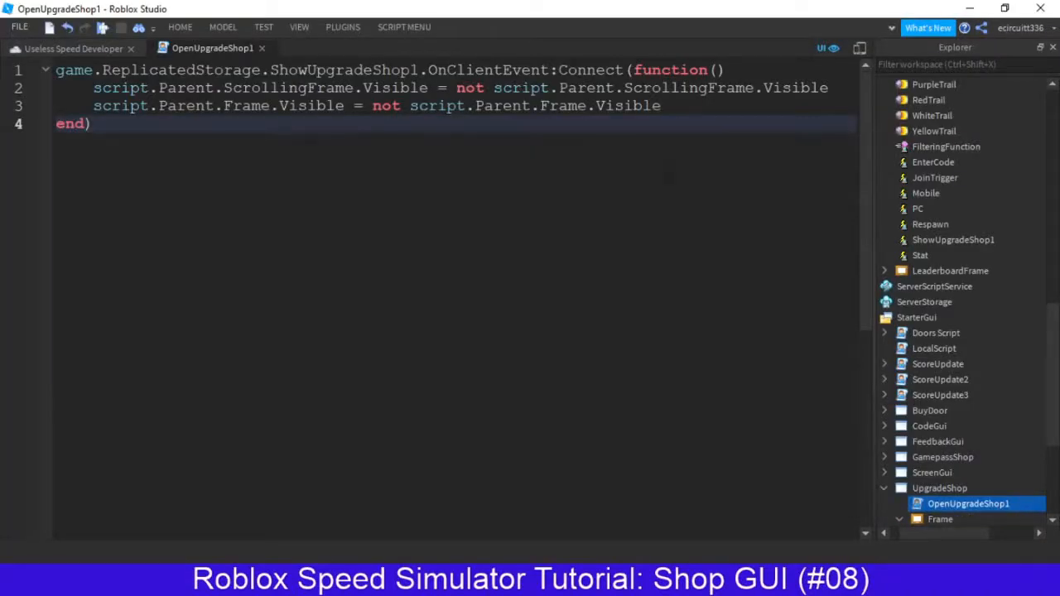
pyautogui.click(858, 580)
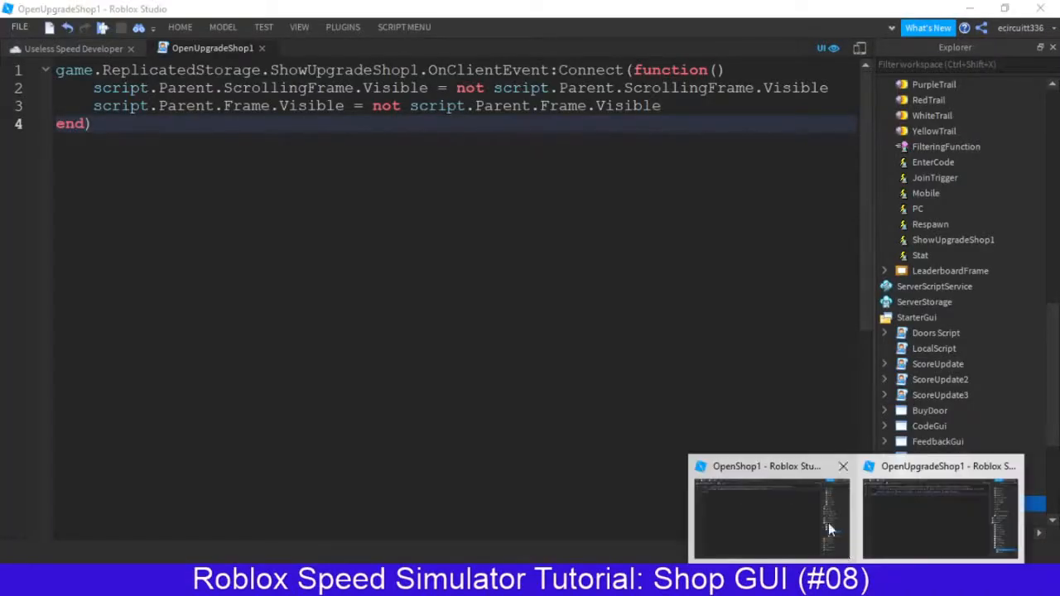
pyautogui.click(829, 527)
pyautogui.press('BackSpace')
pyautogui.press('BackSpace')
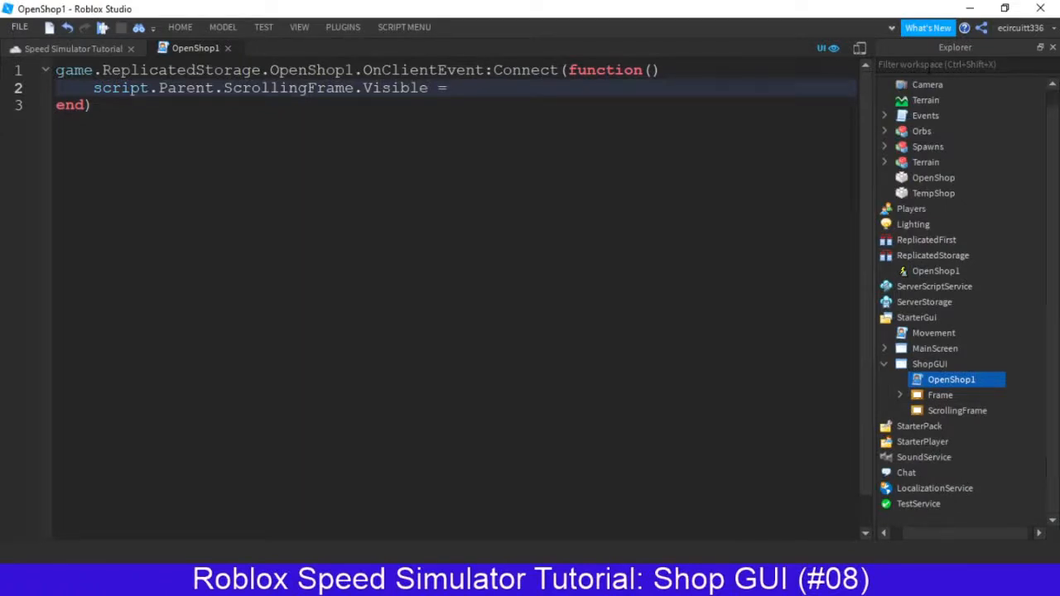
pyautogui.write('not')
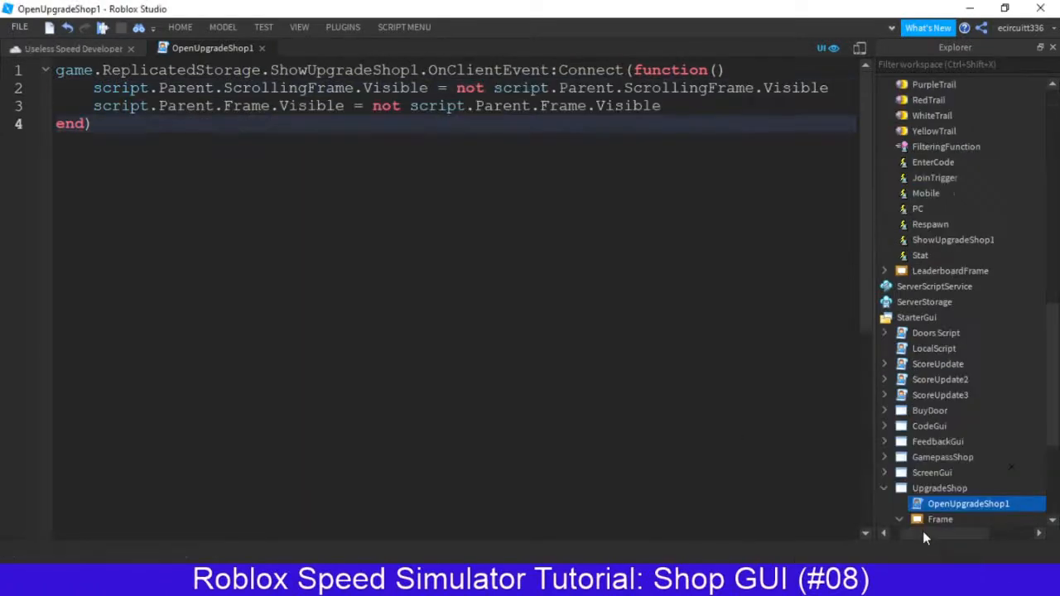
pyautogui.click(857, 579)
pyautogui.click(808, 531)
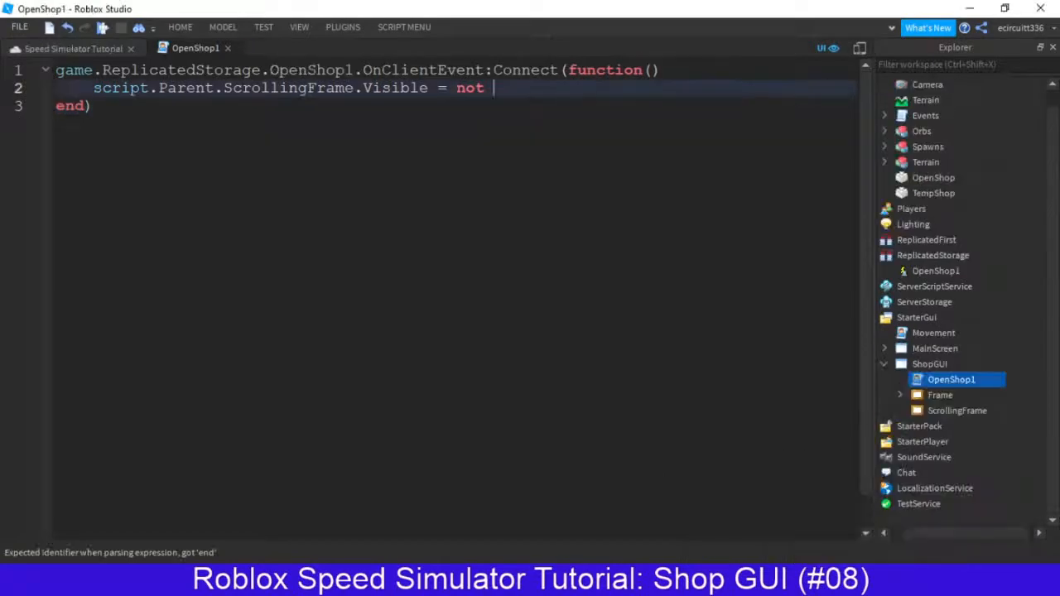
pyautogui.write('script.')
pyautogui.write('o')
pyautogui.write('Parent.ScrollingFrame/')
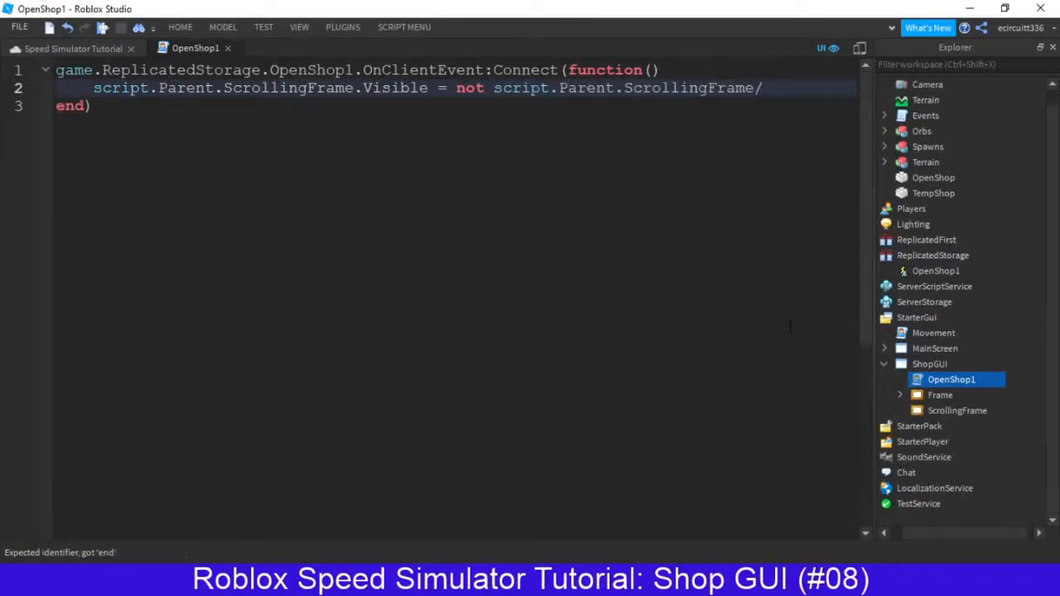
pyautogui.press('BackSpace')
pyautogui.write('.Visible')
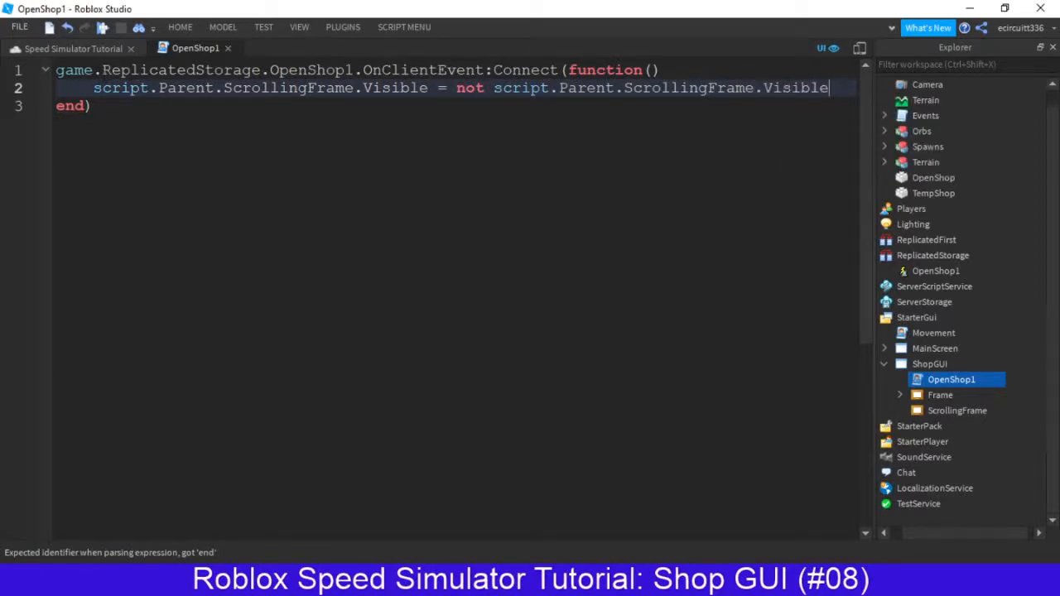
pyautogui.moveTo(215, 89); pyautogui.dragTo(196, 88)
pyautogui.click(141, 89)
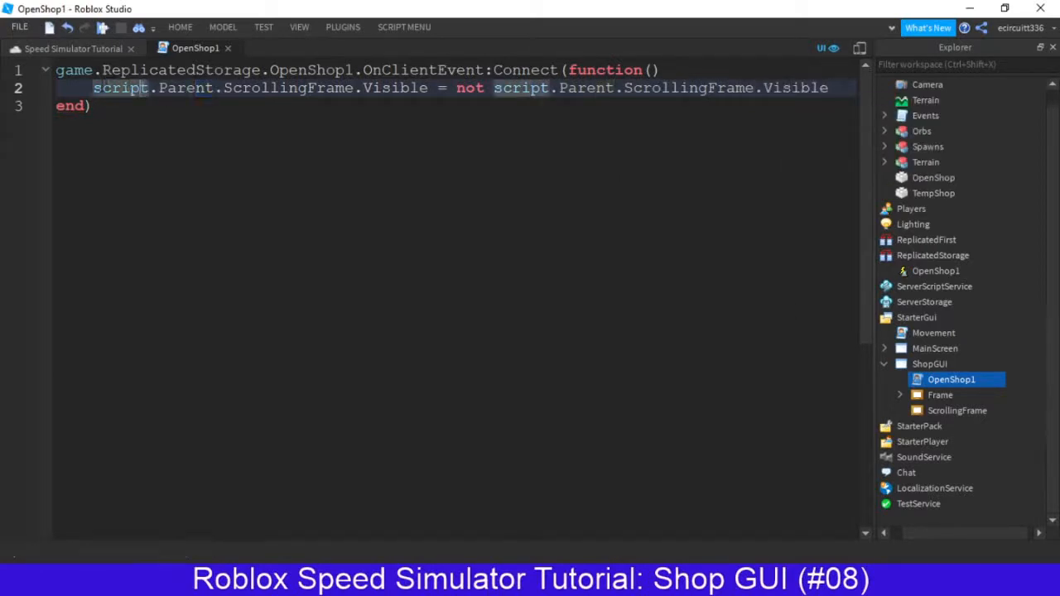
pyautogui.moveTo(93, 89); pyautogui.dragTo(419, 89)
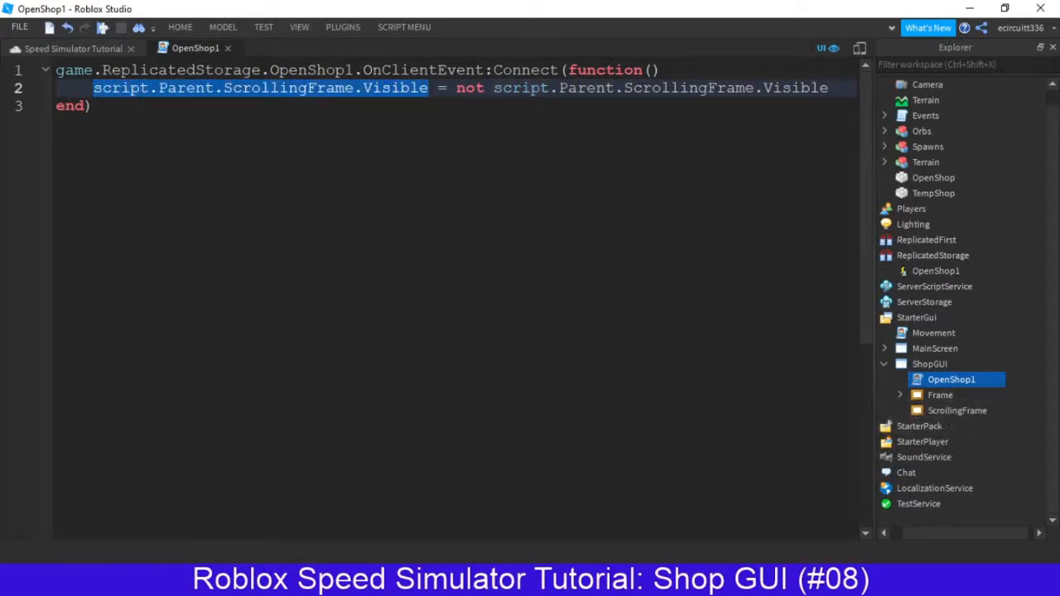
pyautogui.click(93, 105)
pyautogui.moveTo(457, 88); pyautogui.dragTo(291, 110)
pyautogui.click(457, 111)
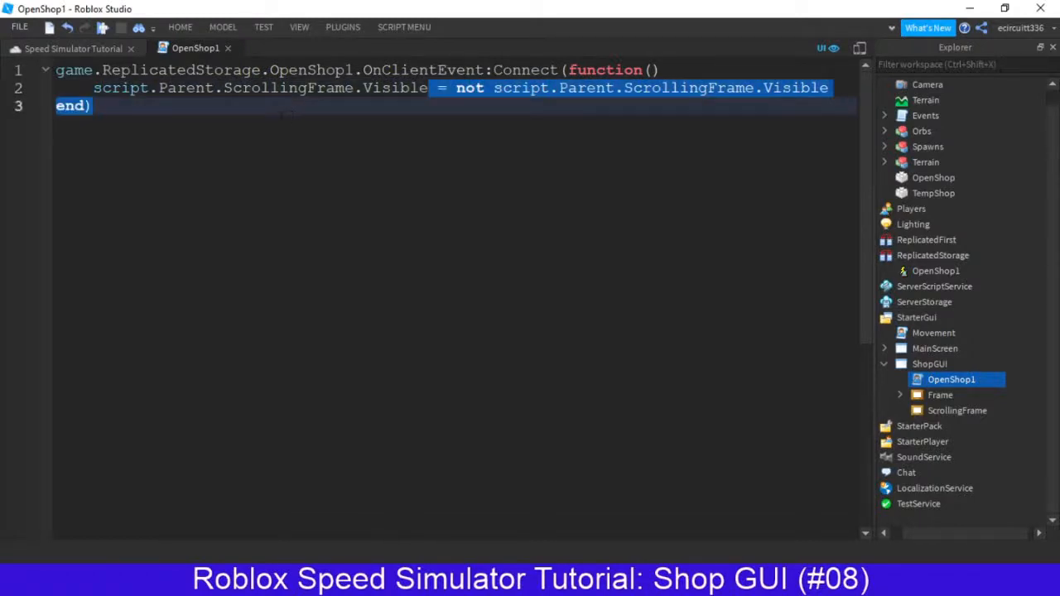
pyautogui.click(282, 114)
# Add a second handler line reading script.Parent.Frame.Visible = not script.Parent.Frame.Visible.
pyautogui.click(836, 87)
pyautogui.press('Return')
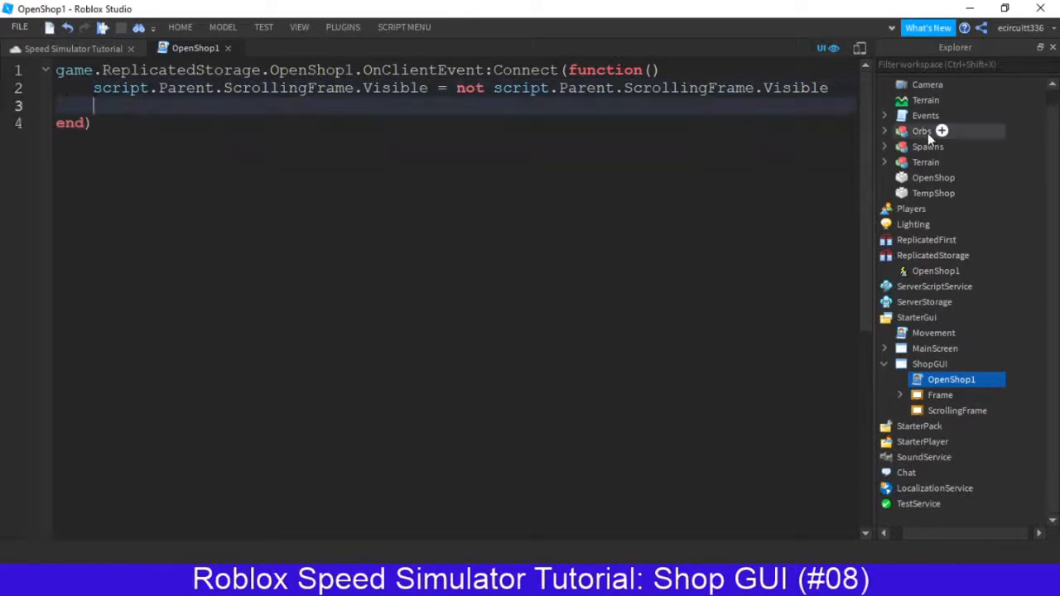
pyautogui.write('script.Parent')
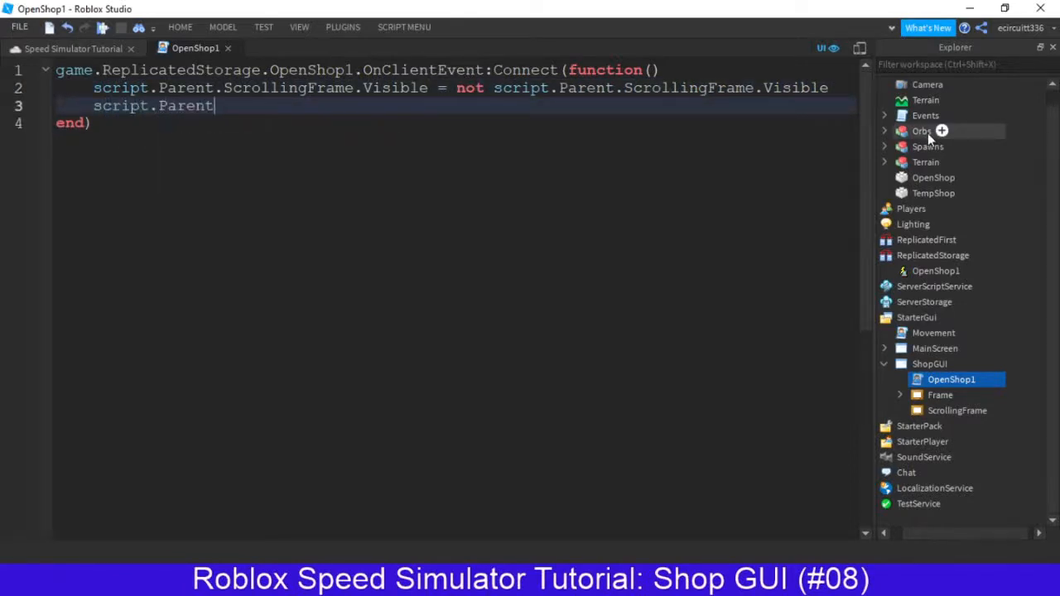
pyautogui.write('.Frame.')
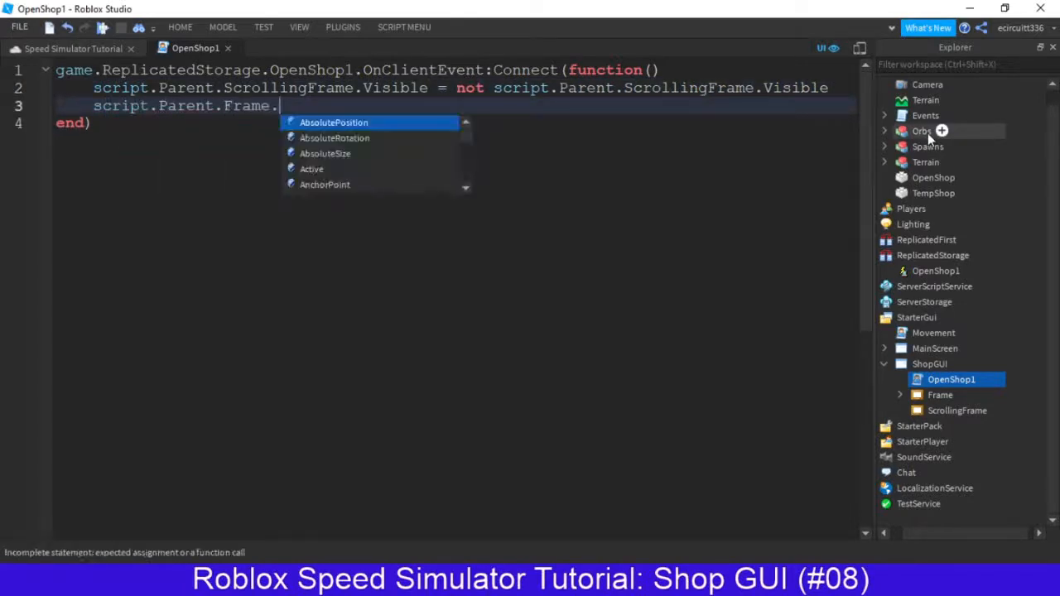
pyautogui.write('Visible = not.')
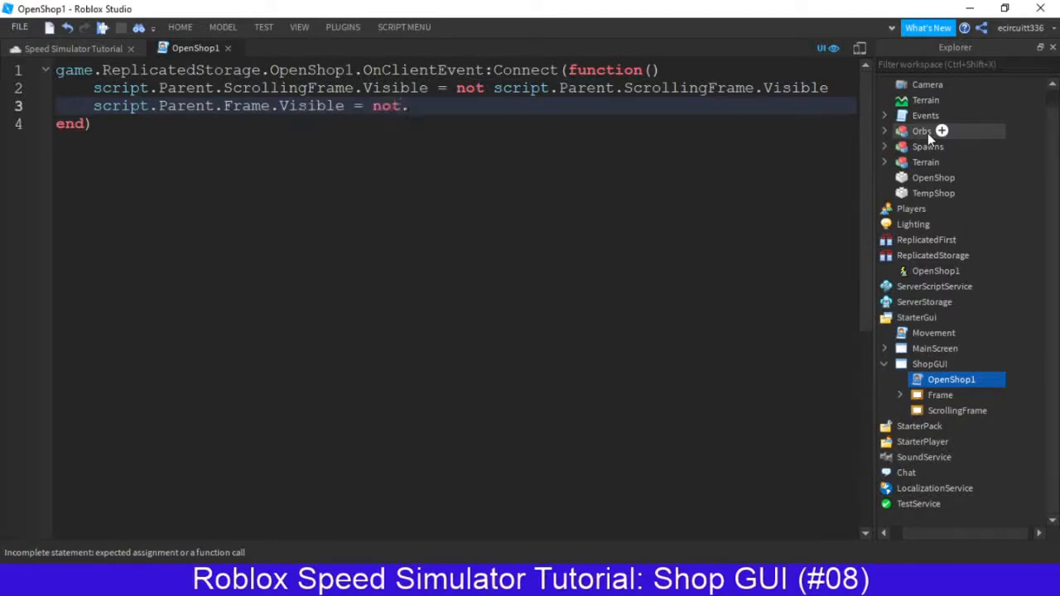
pyautogui.press('BackSpace')
pyautogui.write(' script.Parent.')
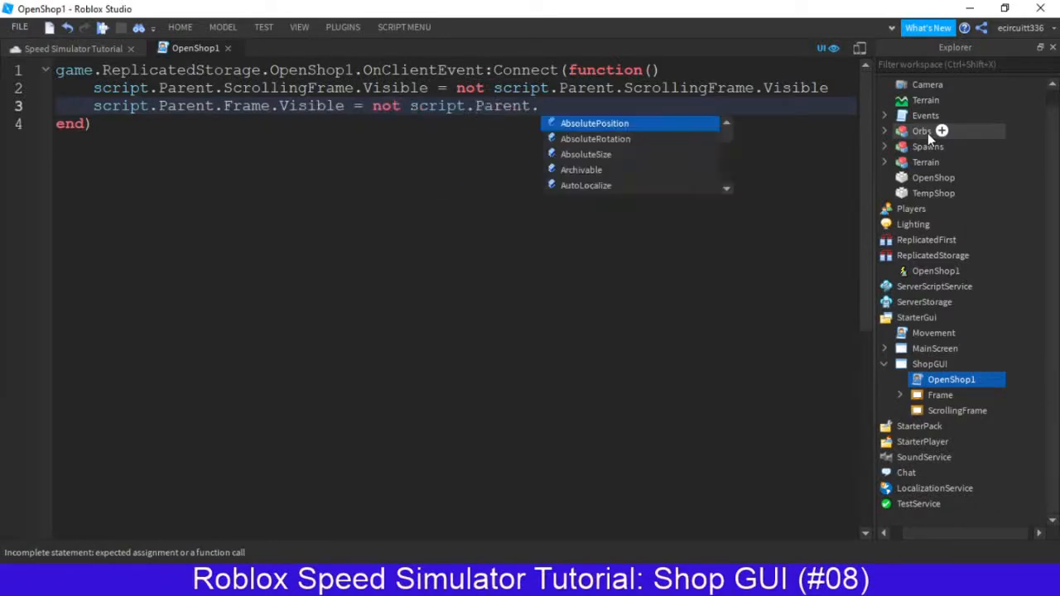
pyautogui.write('Frame.vi')
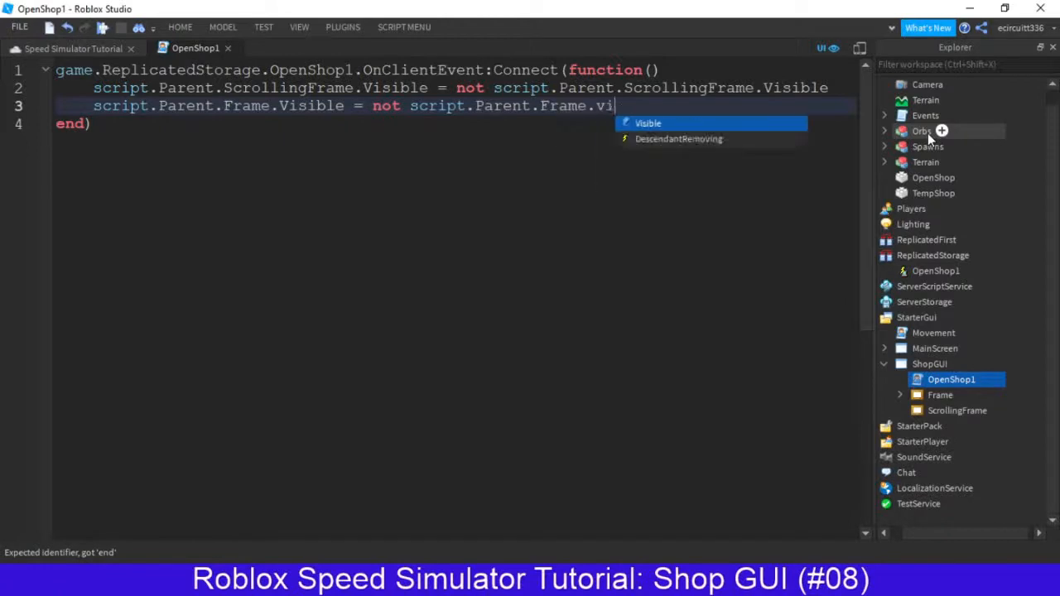
pyautogui.press('Tab')
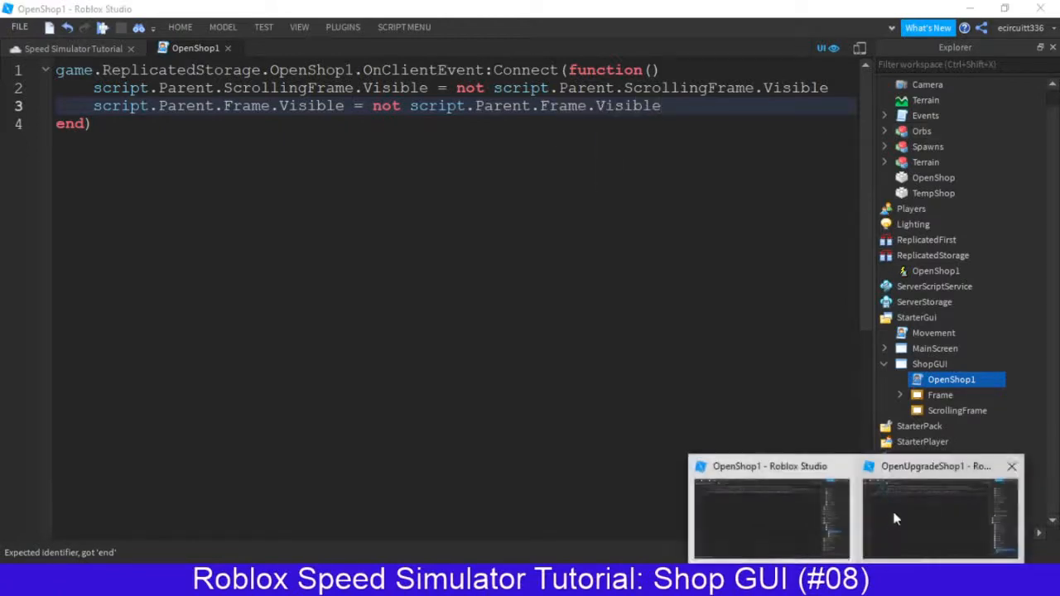
# Compare the OpenShop1 code with the OpenUpgradeShop1 script in the Useless Speed Developer place.
pyautogui.click(940, 497)
pyautogui.moveTo(475, 105); pyautogui.dragTo(55, 70)
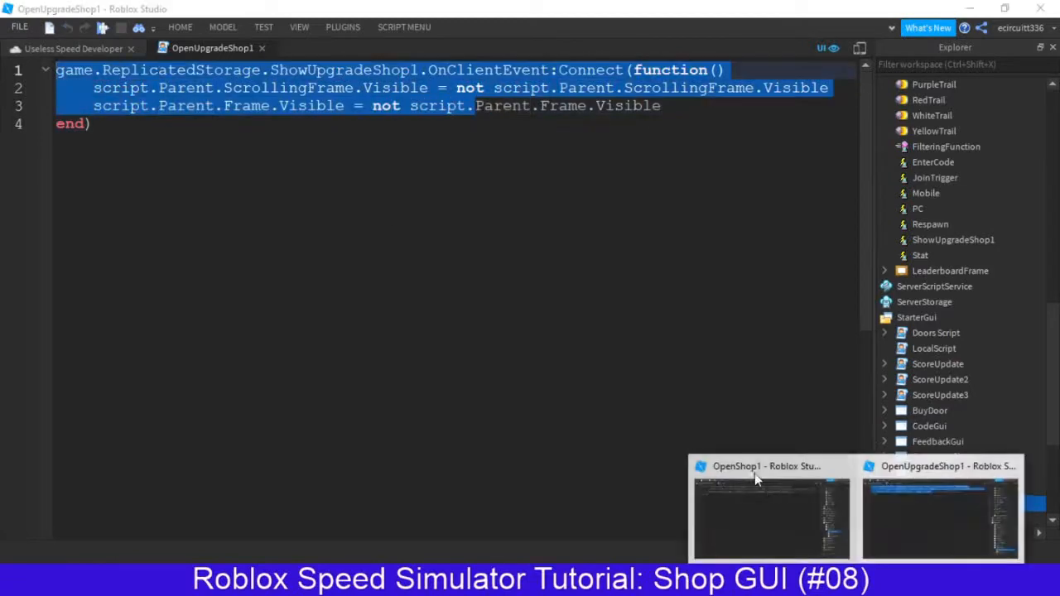
pyautogui.click(754, 473)
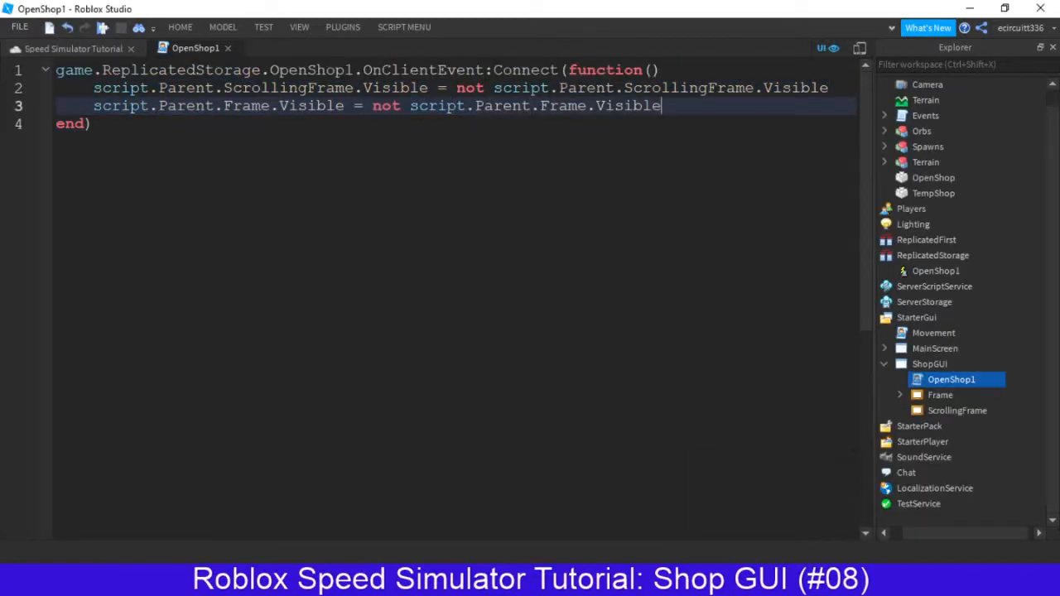
# Close the OpenShop1 script and add a LocalScript to the Close button in ShopGUI's Frame.
pyautogui.click(227, 49)
pyautogui.click(900, 395)
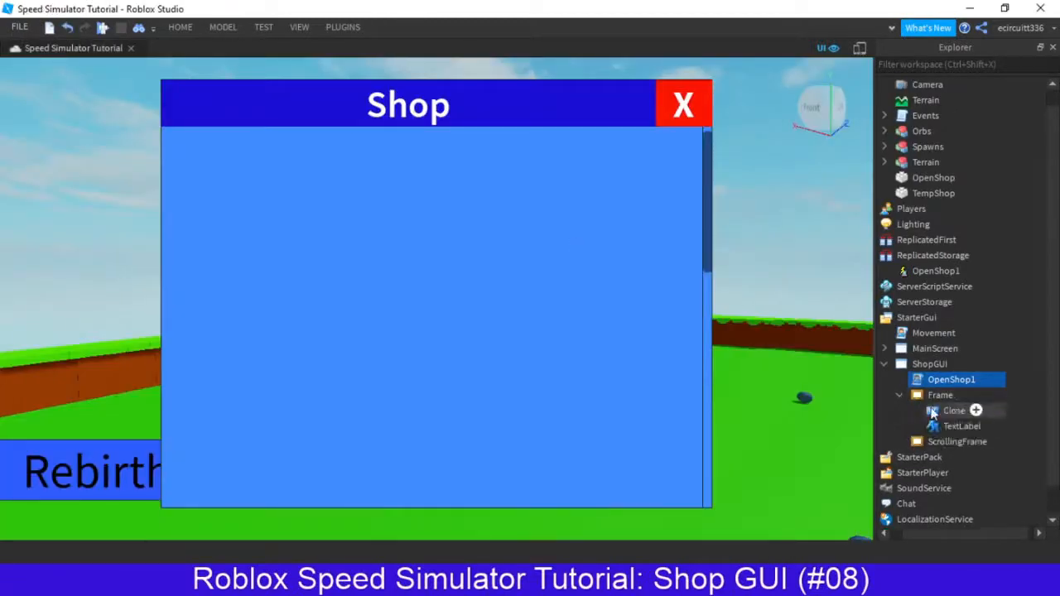
pyautogui.scroll(-1, 941, 398)
pyautogui.click(976, 380)
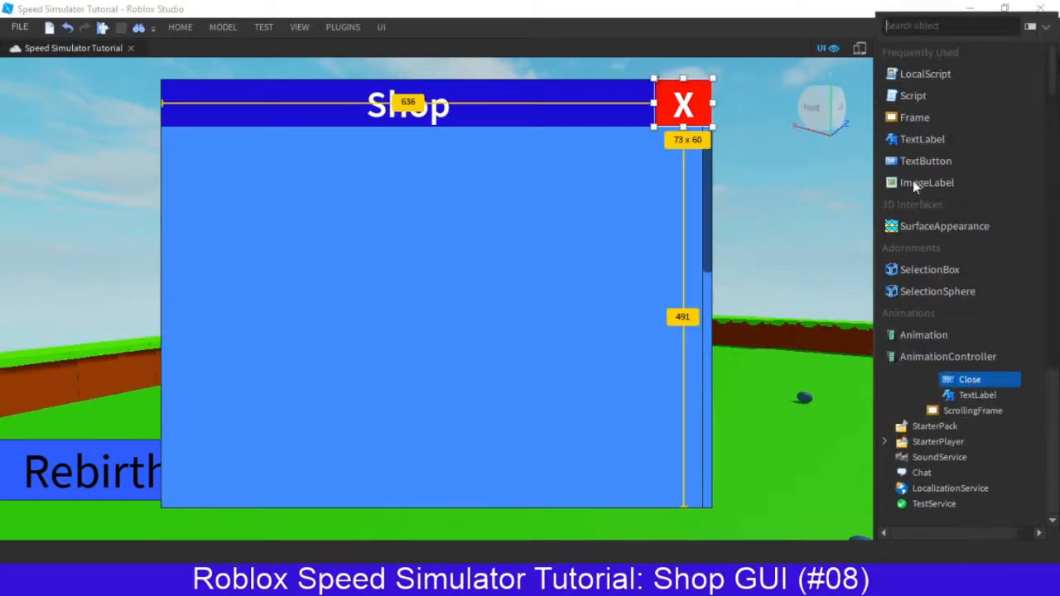
pyautogui.write('local')
pyautogui.click(911, 52)
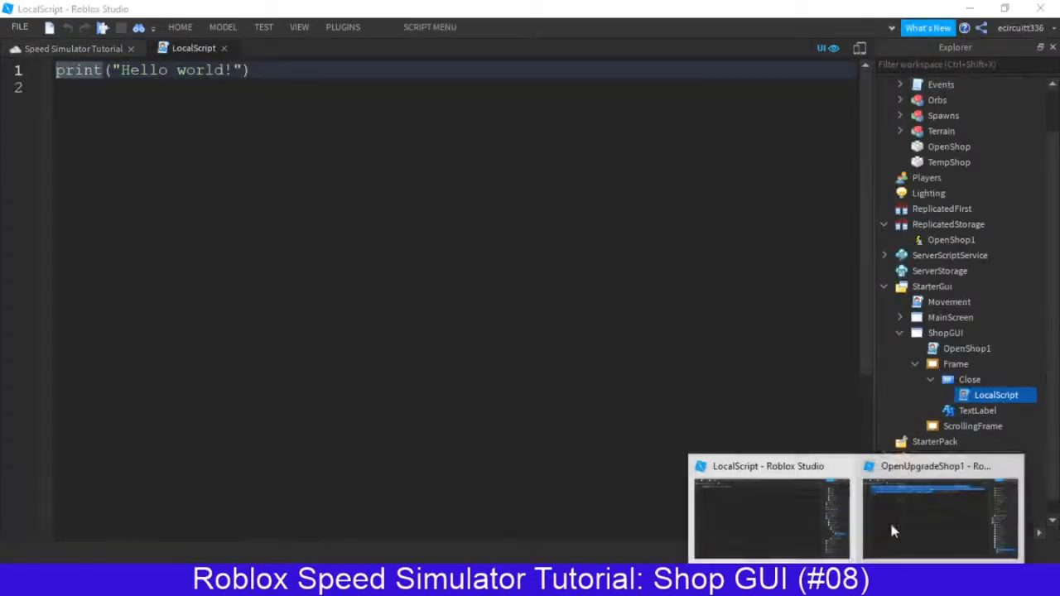
# In the Useless Speed Developer place, examine the LocalScript of UpgradeShop's Close button and close the OpenUpgradeShop1 script.
pyautogui.click(890, 520)
pyautogui.scroll(-3, 948, 481)
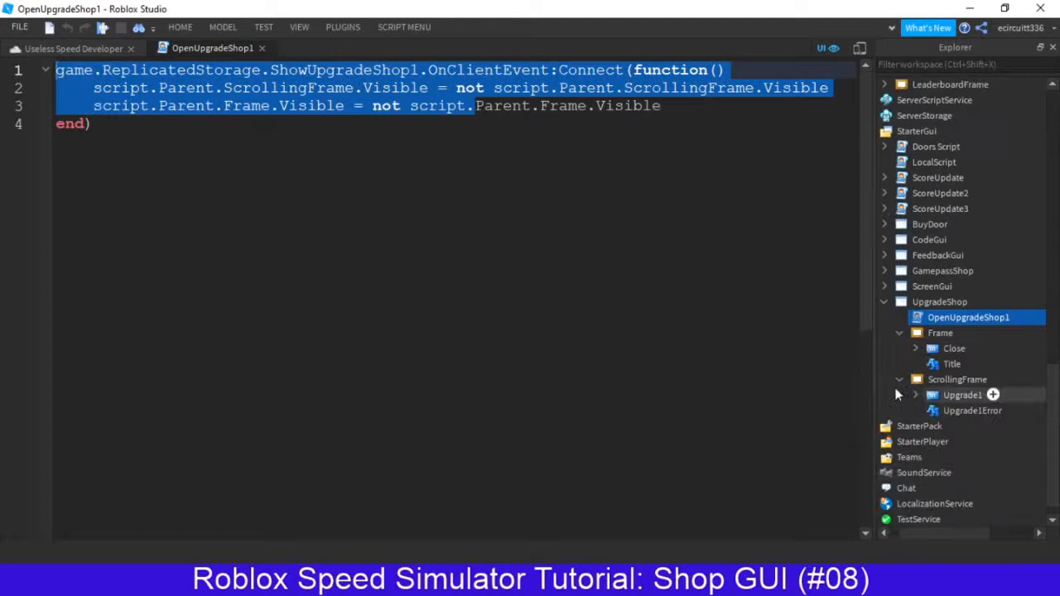
pyautogui.click(935, 348)
pyautogui.click(915, 348)
pyautogui.doubleClick(940, 366)
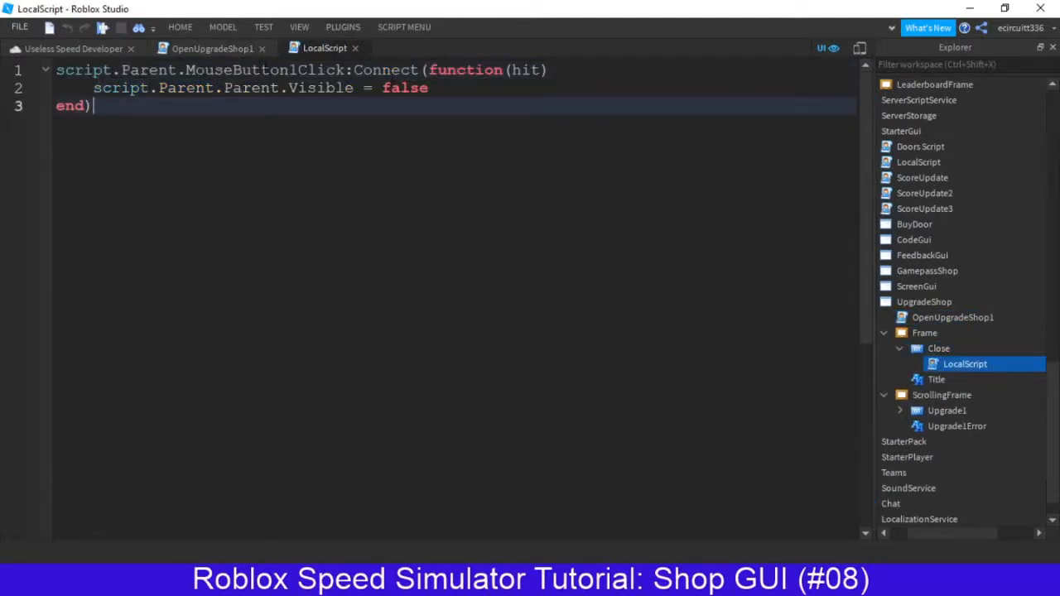
pyautogui.click(263, 48)
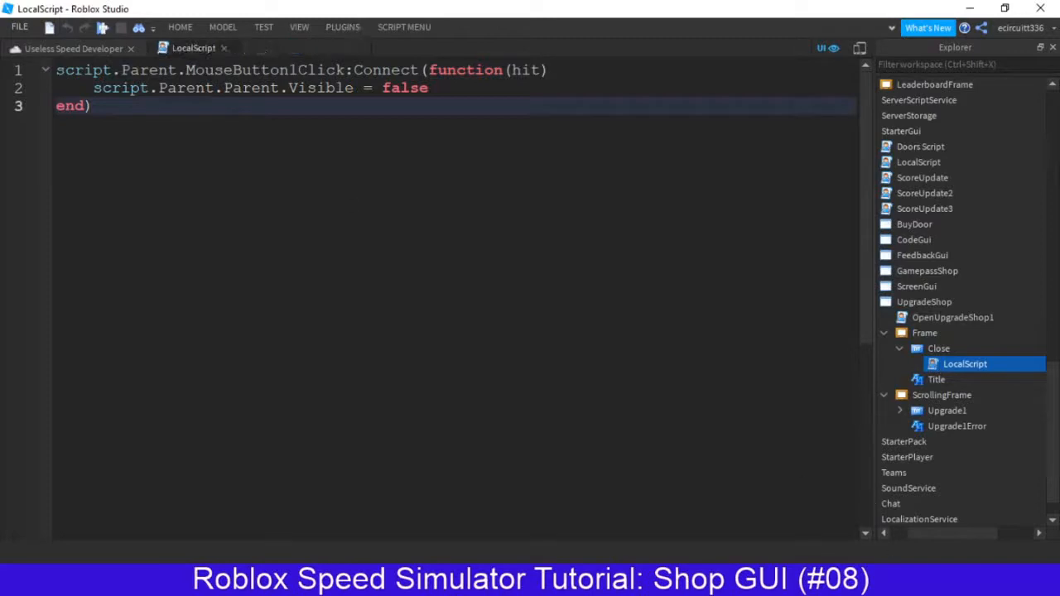
pyautogui.click(857, 580)
pyautogui.click(809, 535)
pyautogui.hotkey('ctrl', 'a')
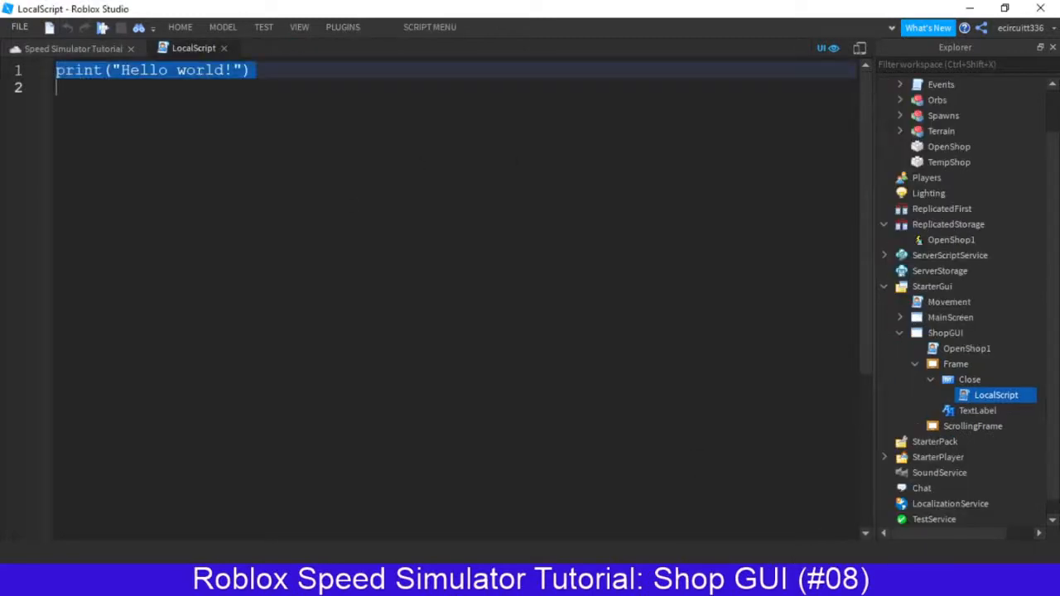
pyautogui.write('game.mouse')
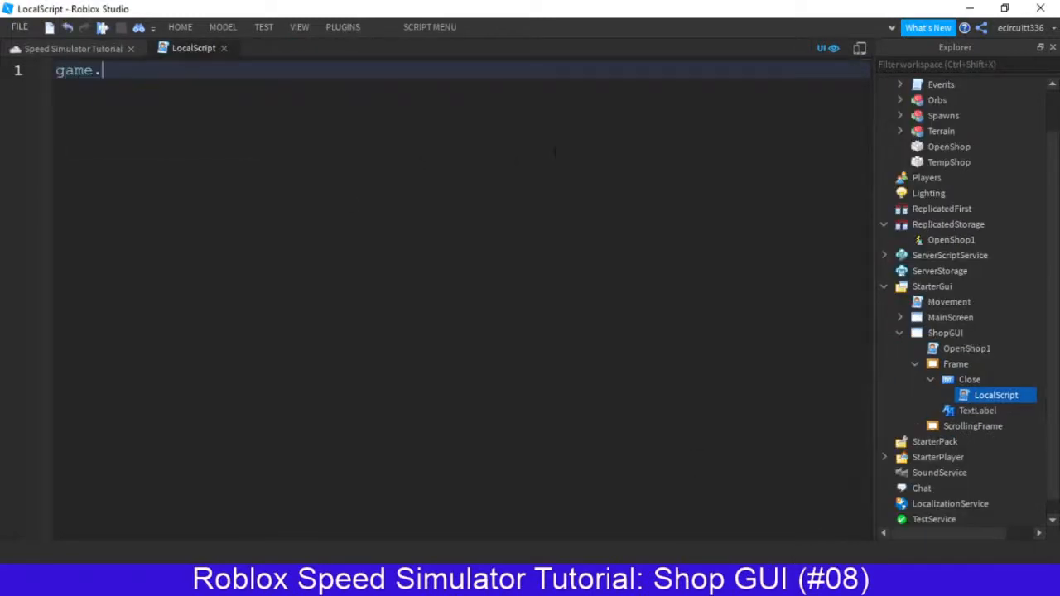
pyautogui.press('BackSpace')
pyautogui.press('BackSpace')
pyautogui.press('BackSpace')
pyautogui.press('BackSpace')
pyautogui.press('BackSpace')
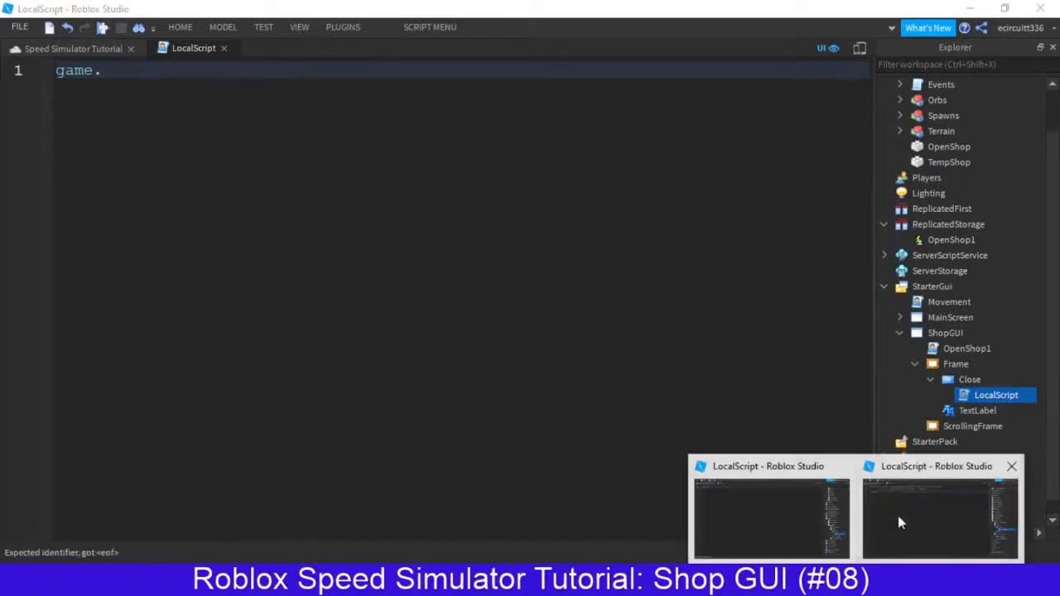
pyautogui.click(897, 515)
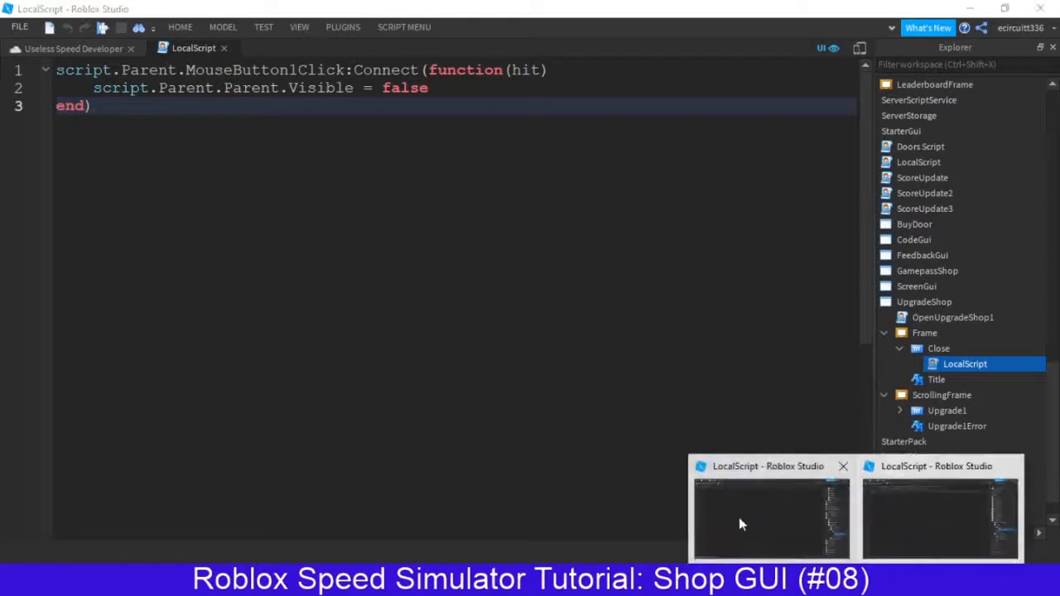
# In the Speed Simulator Tutorial place, replace the Close LocalScript's contents with a script.Parent.MouseButton1Click:Connect(function() block closed by end).
pyautogui.click(739, 517)
pyautogui.hotkey('ctrl', 'a')
pyautogui.write('script.Parent.mou')
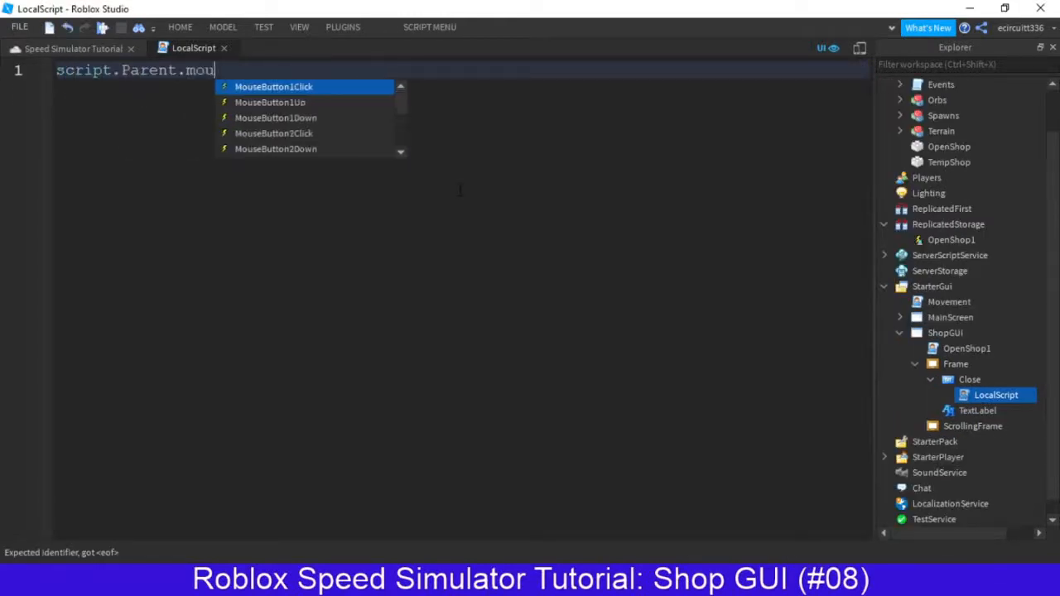
pyautogui.press('Tab')
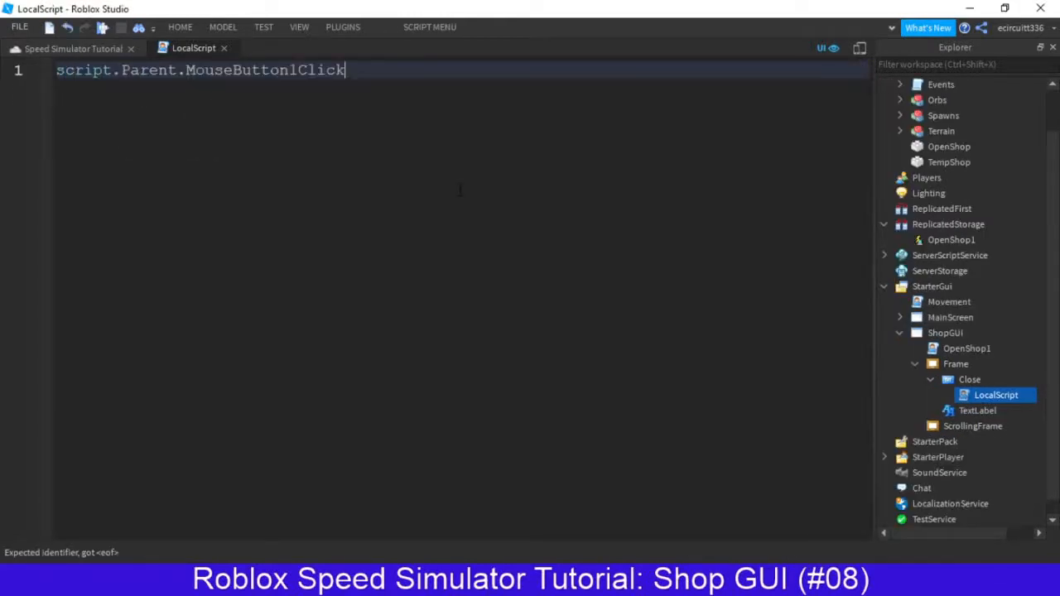
pyautogui.write(':Con')
pyautogui.press('Tab')
pyautogui.write('(')
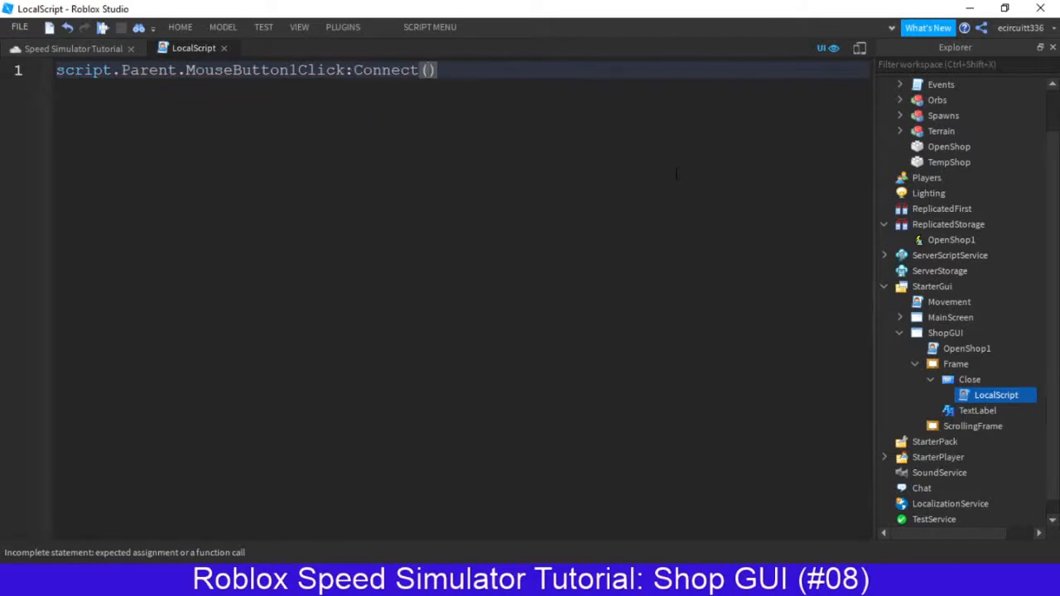
pyautogui.write('fuc')
pyautogui.press('Tab')
pyautogui.write('()')
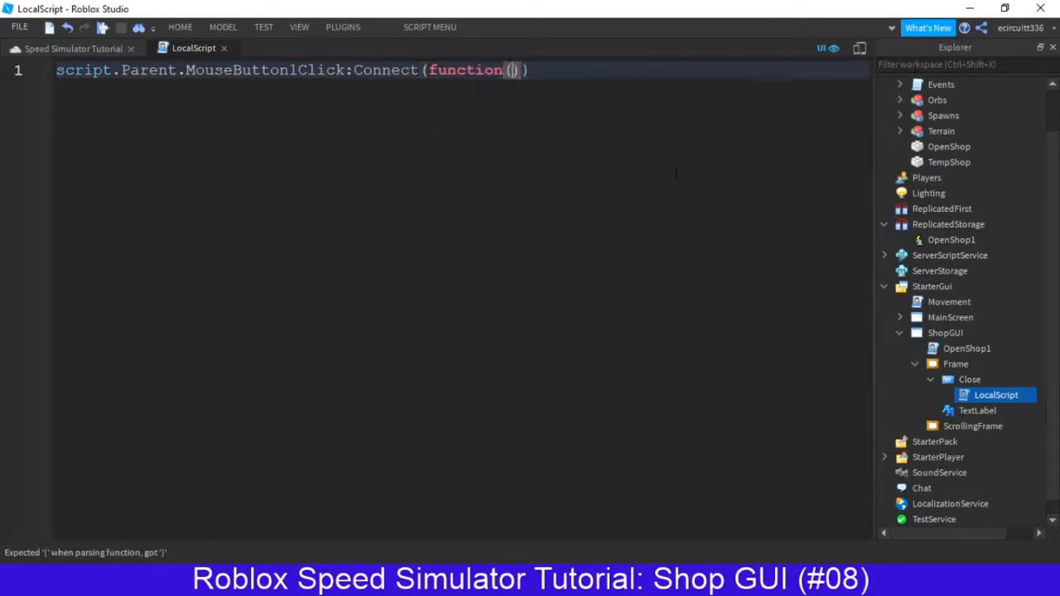
pyautogui.press('Return')
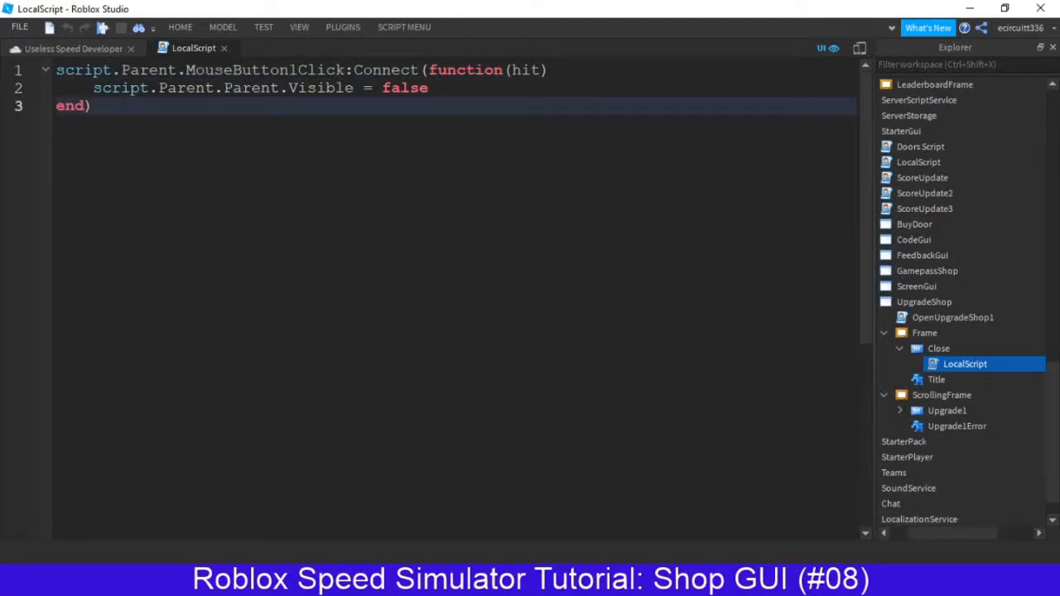
# Inside the click handler, add the line script.Parent.Parent.Visible = false.
pyautogui.click(789, 500)
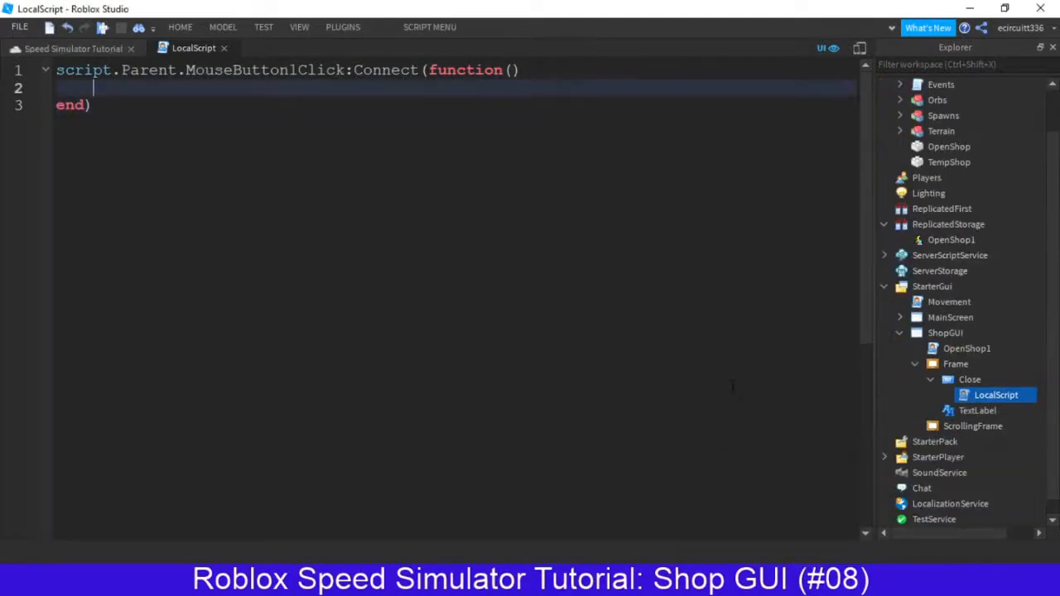
pyautogui.write('scr')
pyautogui.press('Tab')
pyautogui.write('.Parent.')
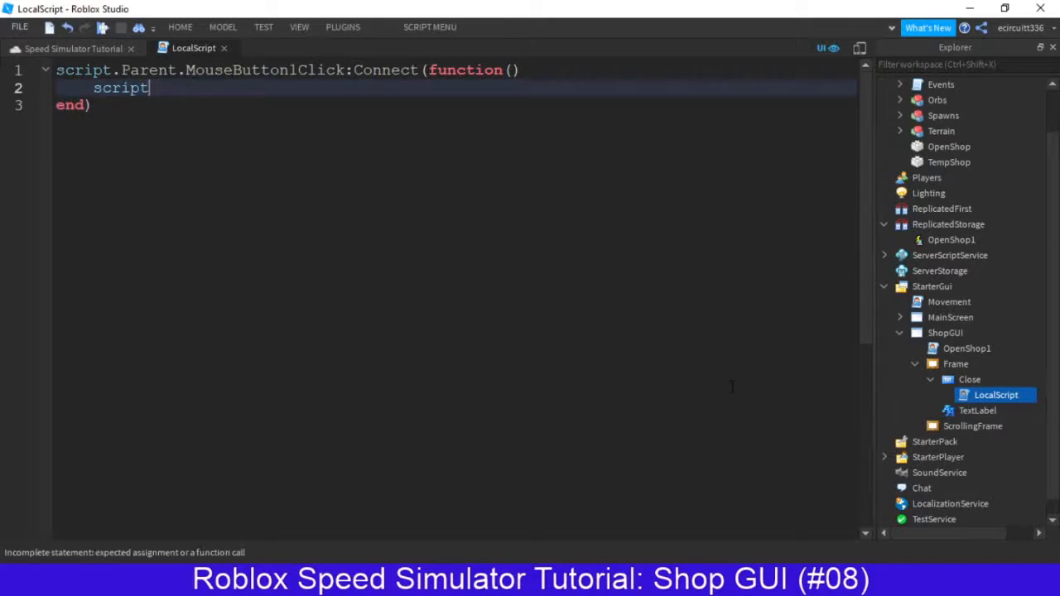
pyautogui.write('Parent.vis')
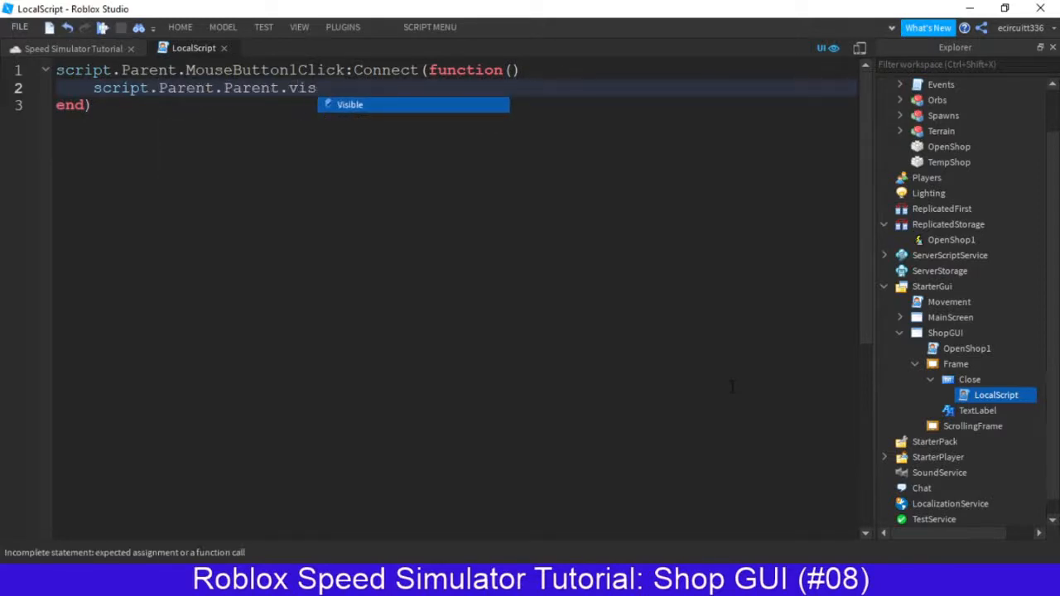
pyautogui.press('Tab')
pyautogui.write('= fa')
pyautogui.press('Tab')
pyautogui.write(';')
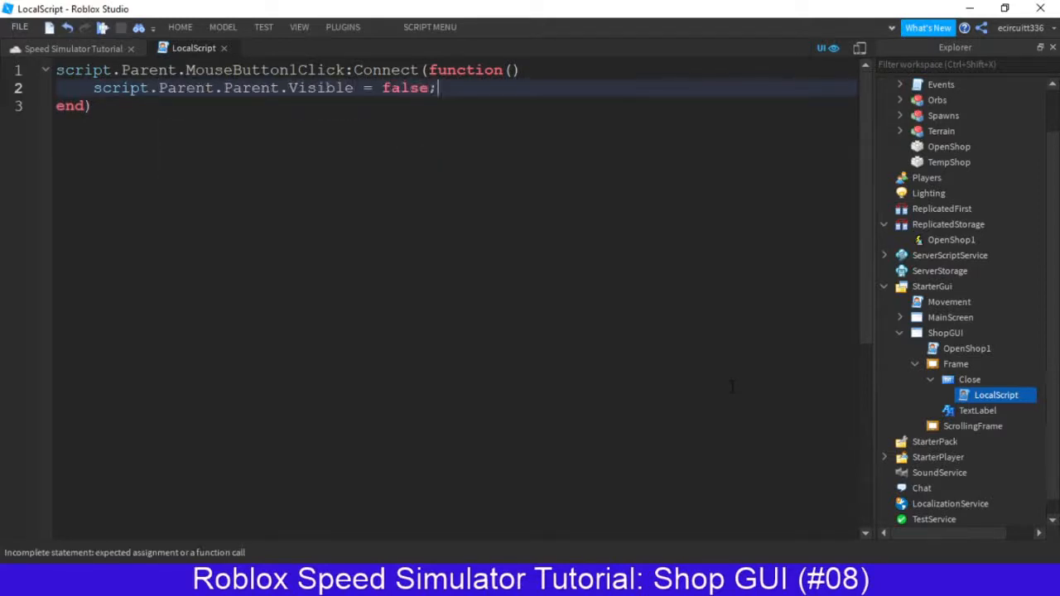
pyautogui.press('BackSpace')
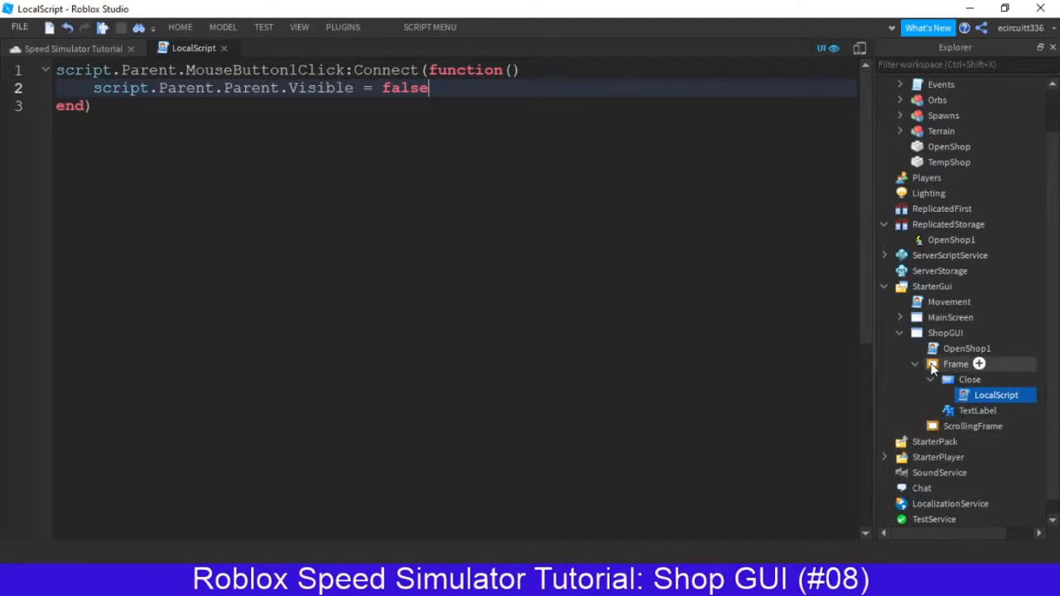
pyautogui.click(858, 580)
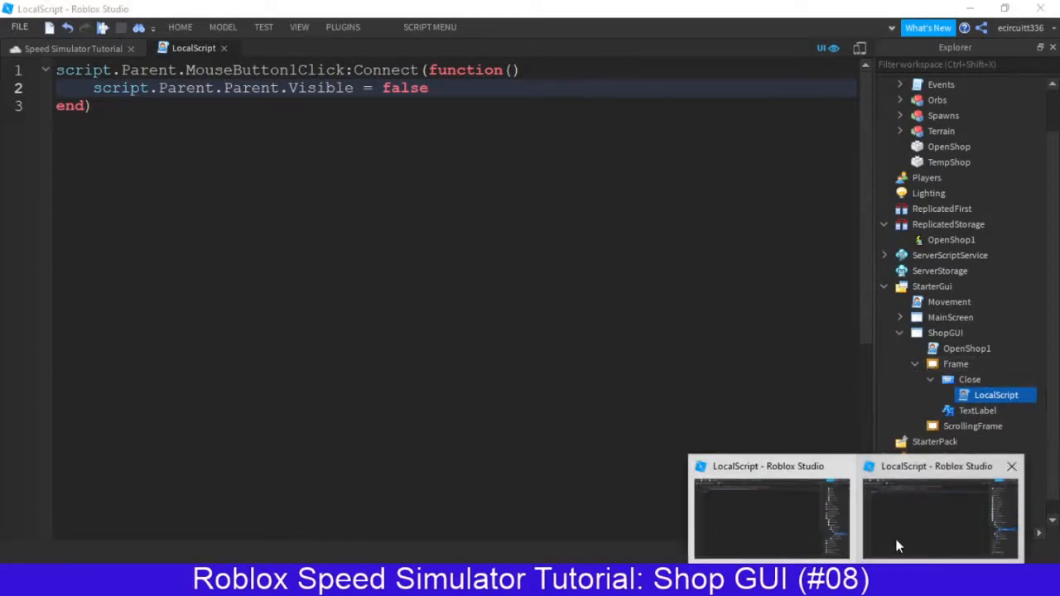
pyautogui.moveTo(898, 546)
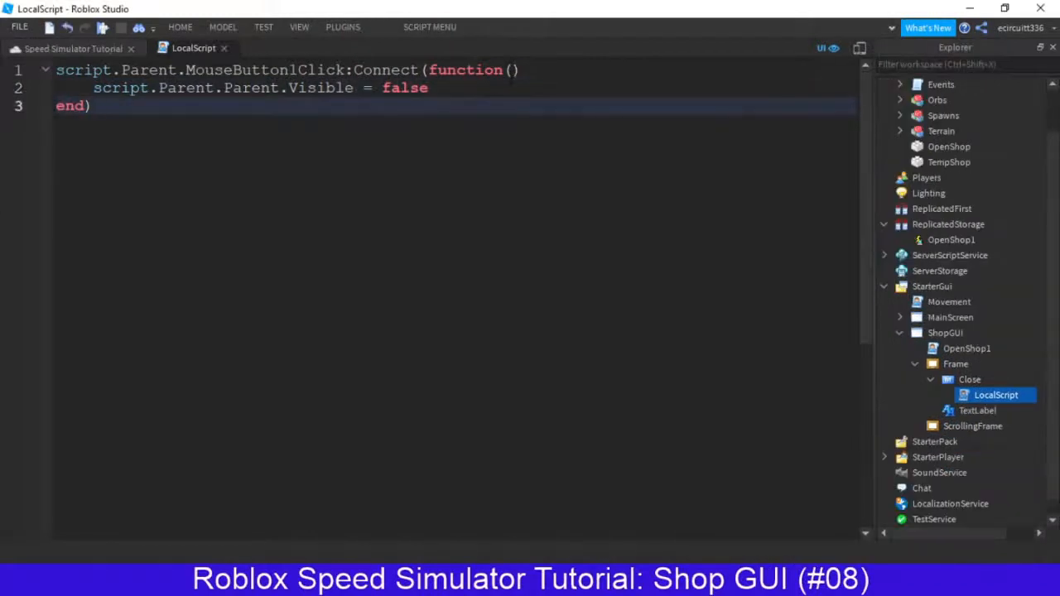
pyautogui.click(511, 71)
pyautogui.write('hit')
pyautogui.click(537, 88)
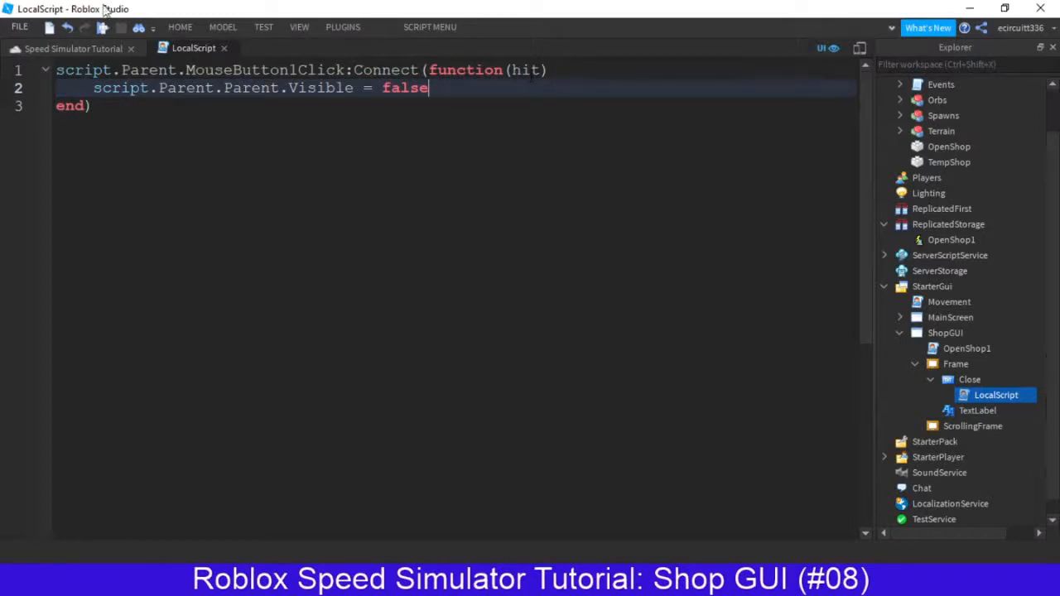
pyautogui.click(540, 70)
pyautogui.doubleClick(526, 70)
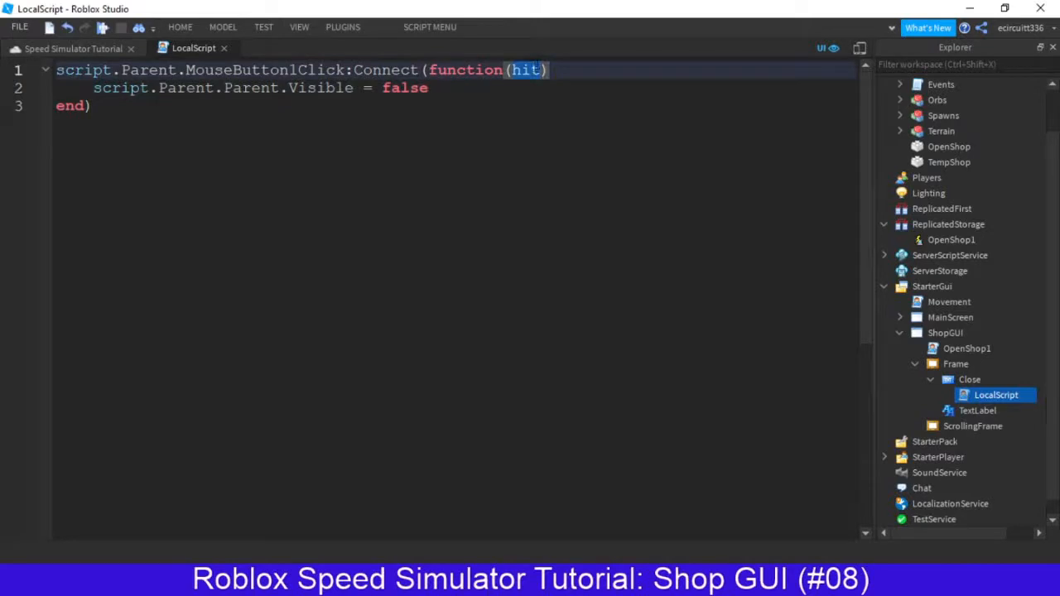
pyautogui.press('BackSpace')
pyautogui.click(521, 98)
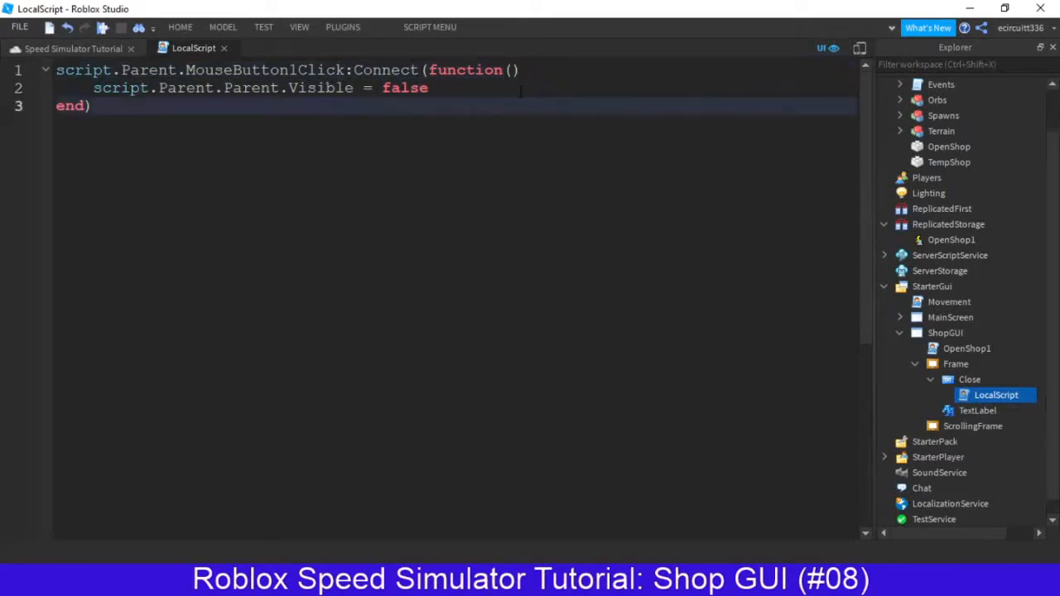
# Add a second handler line reading script.Parent.Parent.Parent.ScrollingFrame.Visible = false.
pyautogui.moveTo(521, 88); pyautogui.dragTo(94, 87)
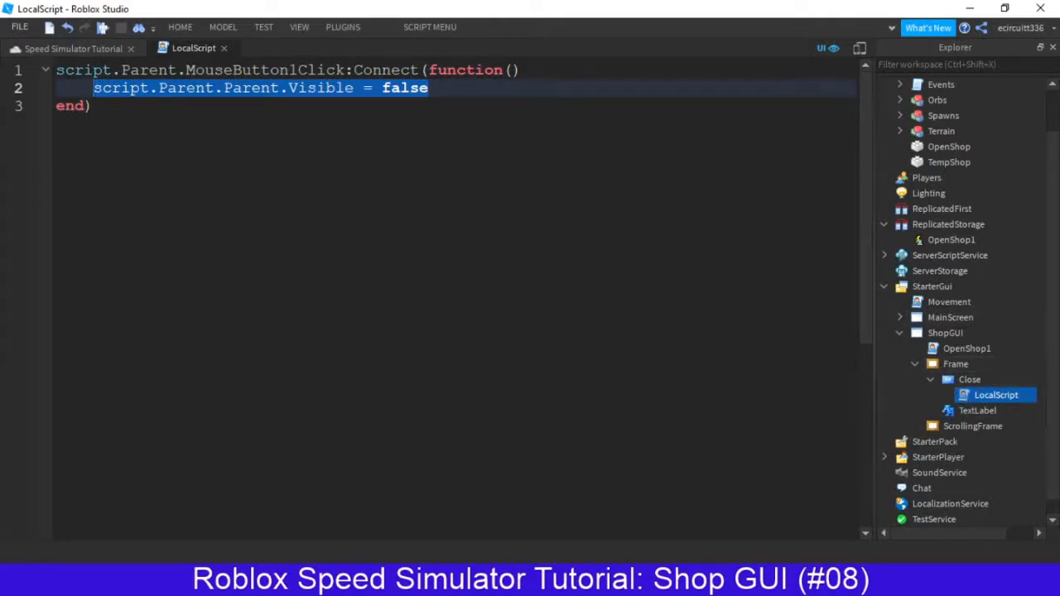
pyautogui.click(488, 88)
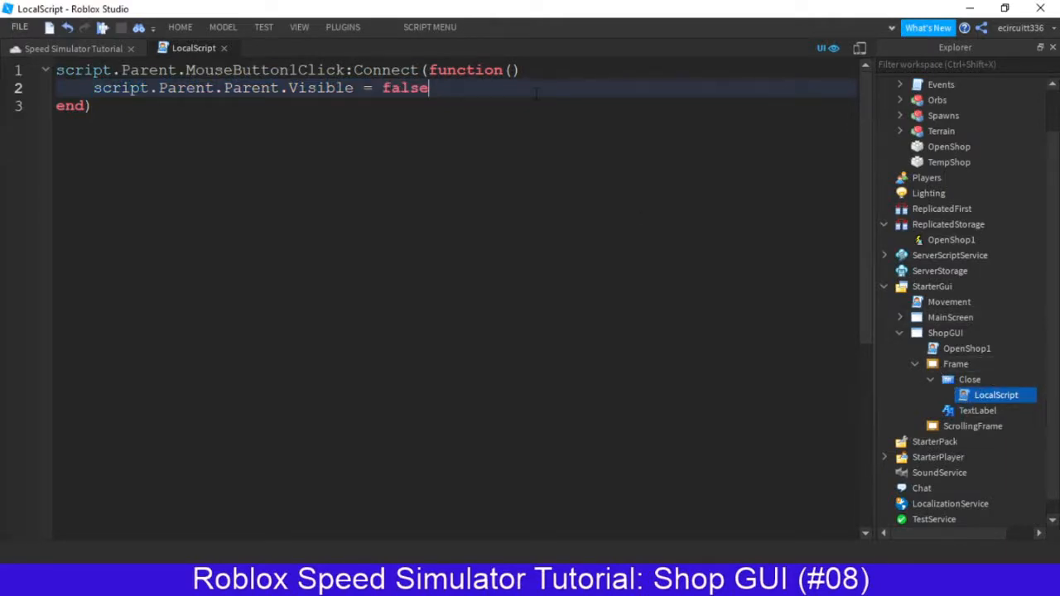
pyautogui.press('Return')
pyautogui.write('script')
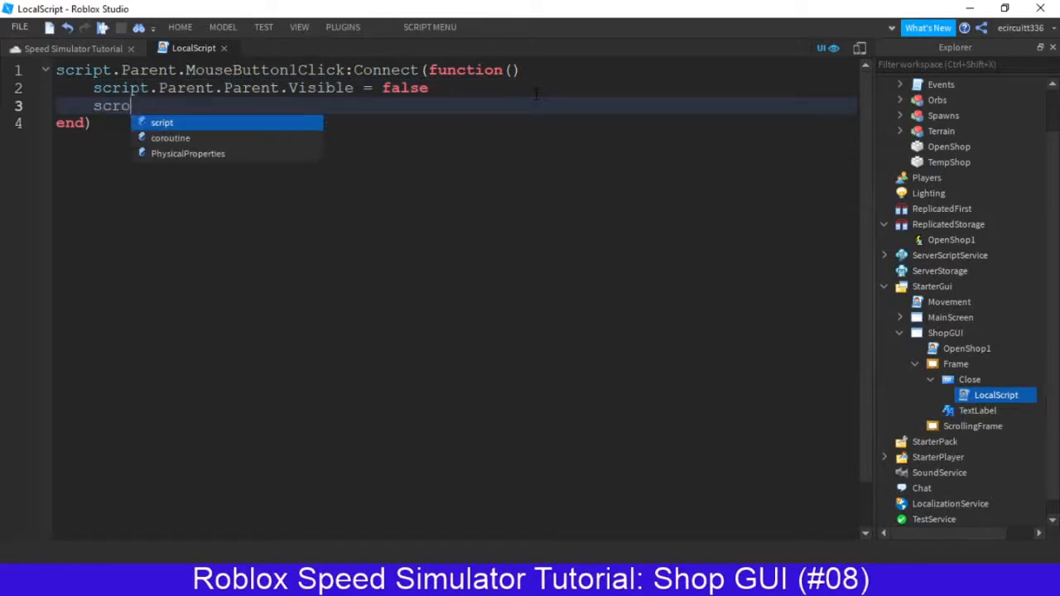
pyautogui.write('.Parent.pa')
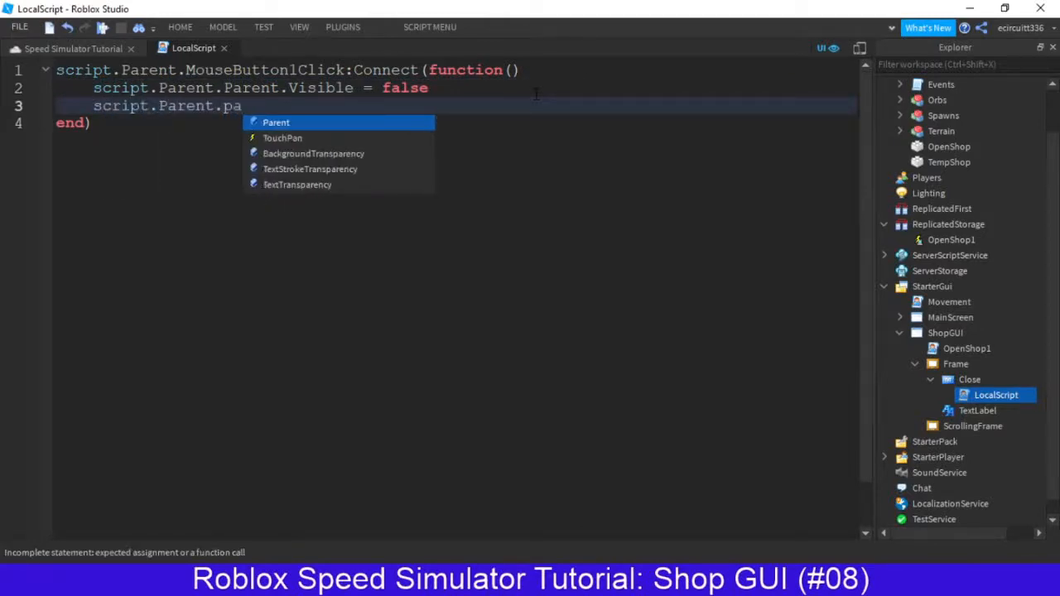
pyautogui.press('Tab')
pyautogui.write('.Parent.')
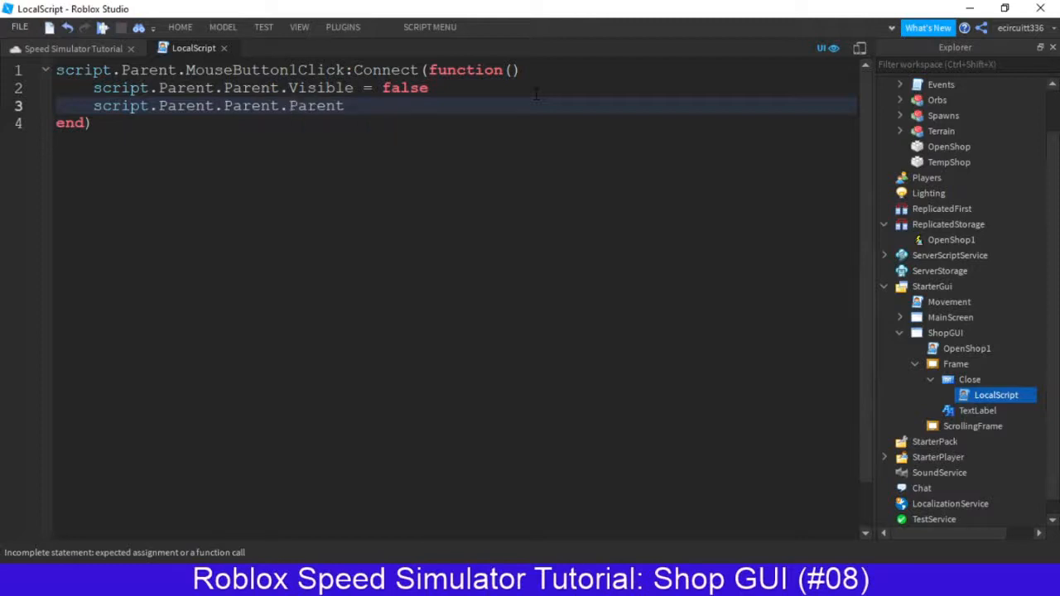
pyautogui.write('scro')
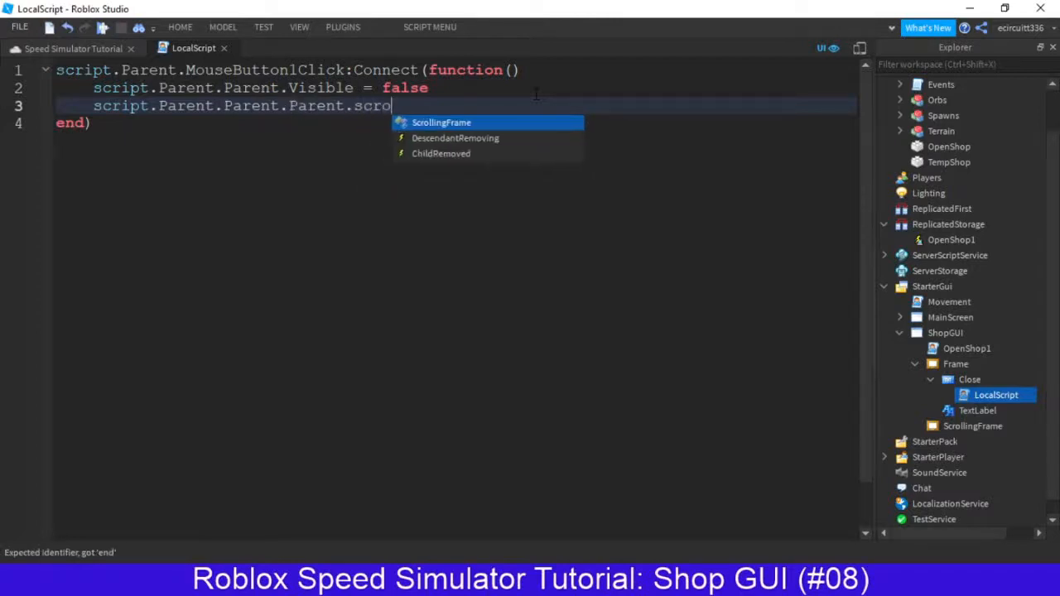
pyautogui.press('Tab')
pyautogui.write('.visi')
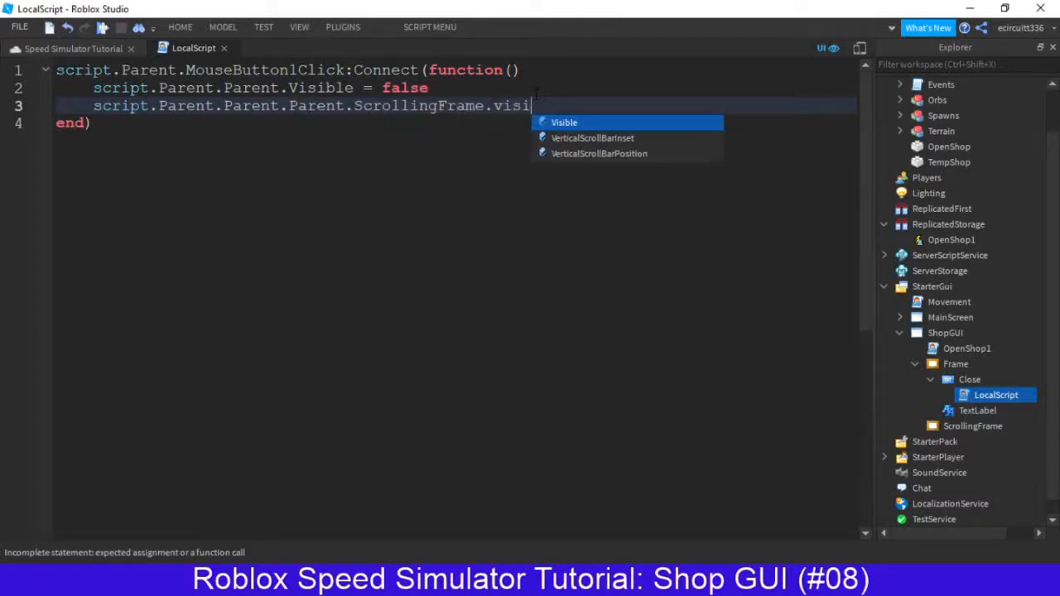
pyautogui.press('Tab')
pyautogui.write('= fa')
pyautogui.press('Tab')
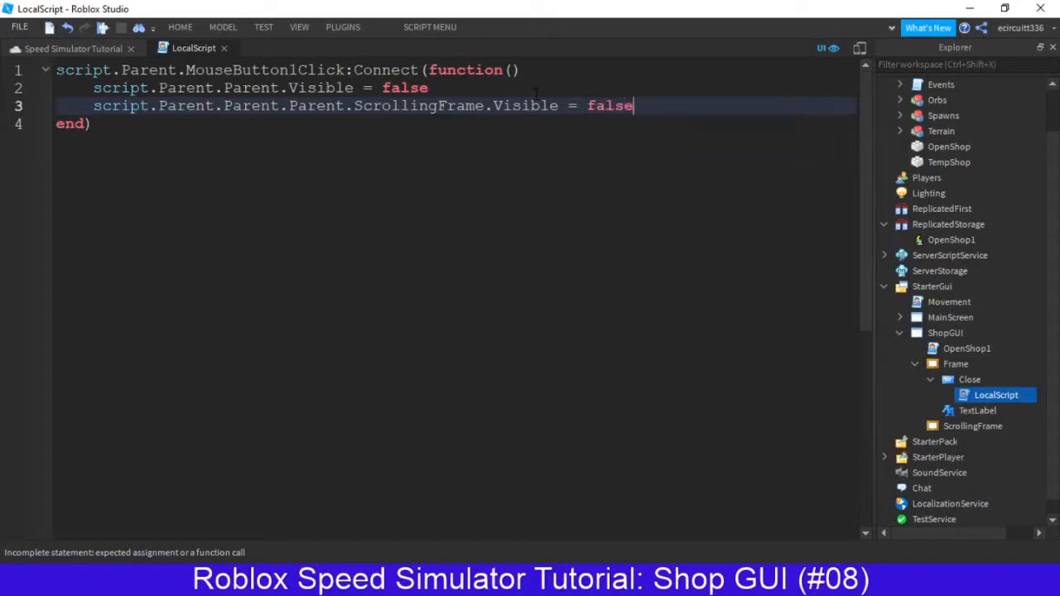
# Close the Close button's LocalScript and collapse ShopGUI under StarterGui.
pyautogui.click(451, 71)
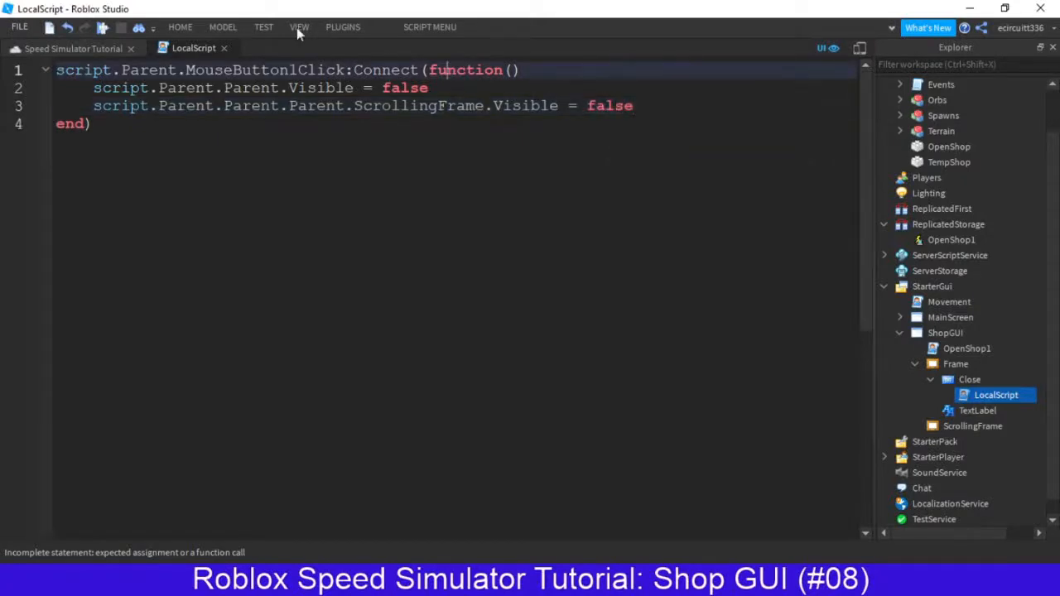
pyautogui.click(224, 48)
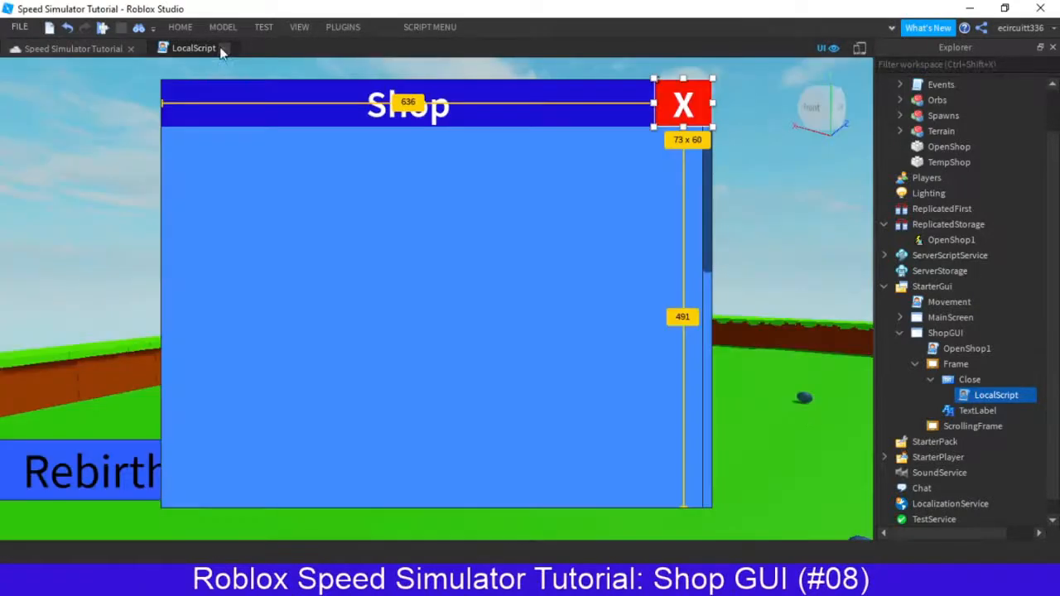
pyautogui.click(914, 364)
pyautogui.click(901, 365)
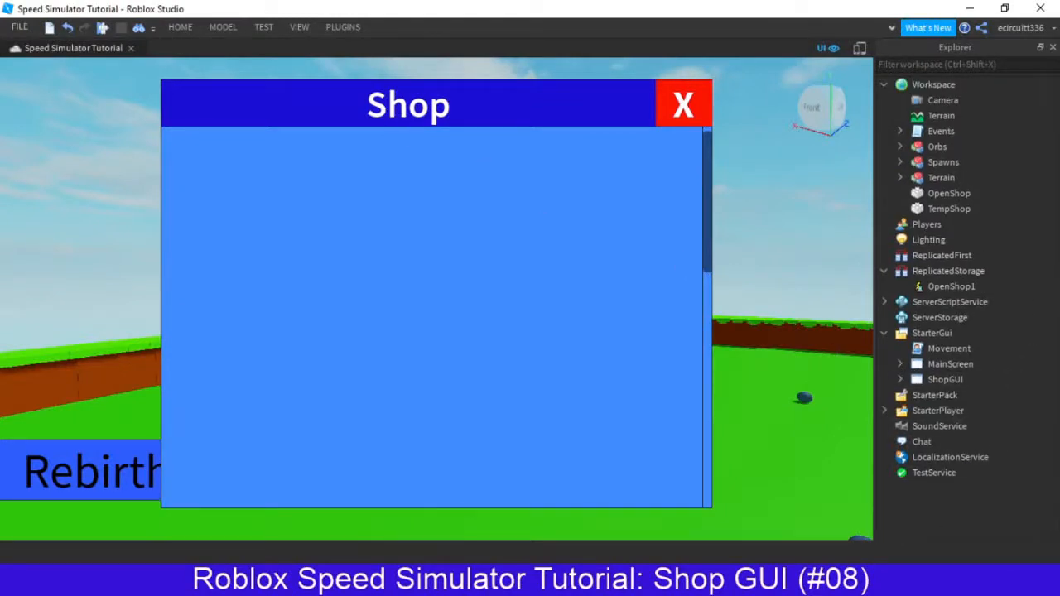
# In the Useless Speed Developer place, close the LocalScript and review UpgradeShop's OpenUpgradeShop1 script, closing it again.
pyautogui.click(857, 580)
pyautogui.click(903, 512)
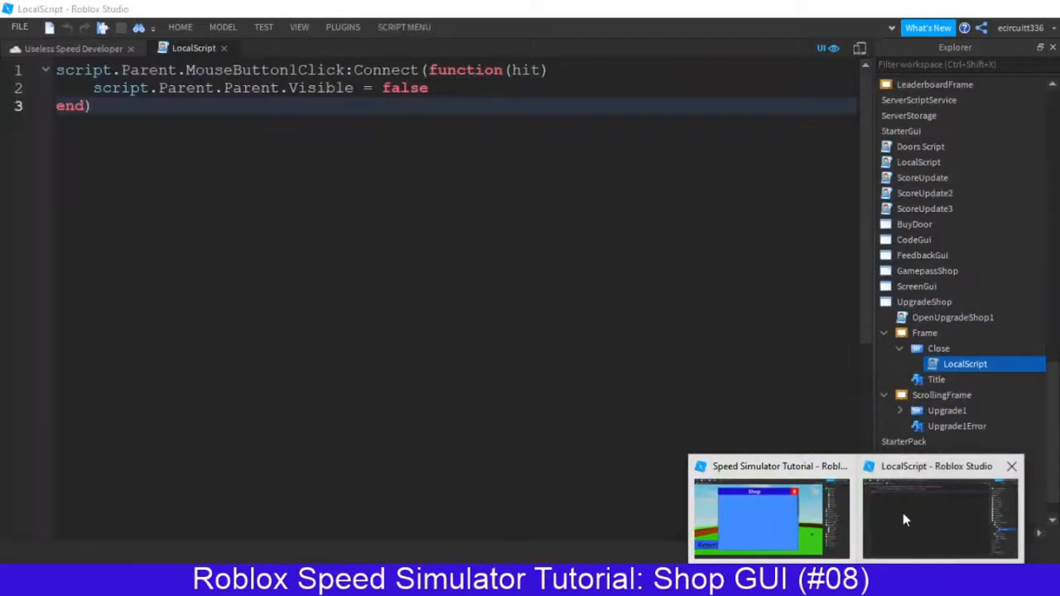
pyautogui.click(221, 48)
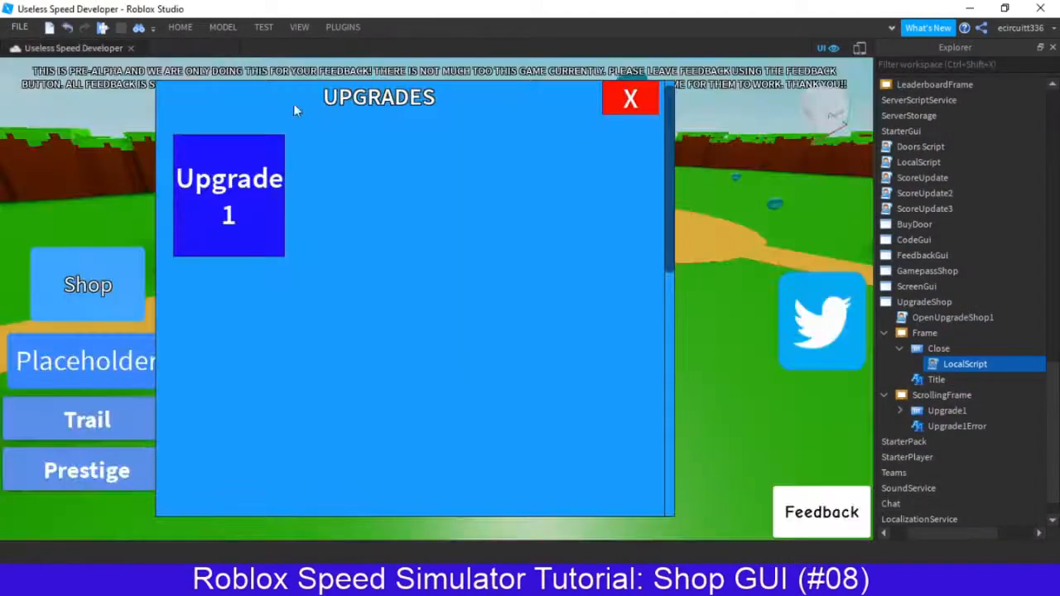
pyautogui.doubleClick(944, 317)
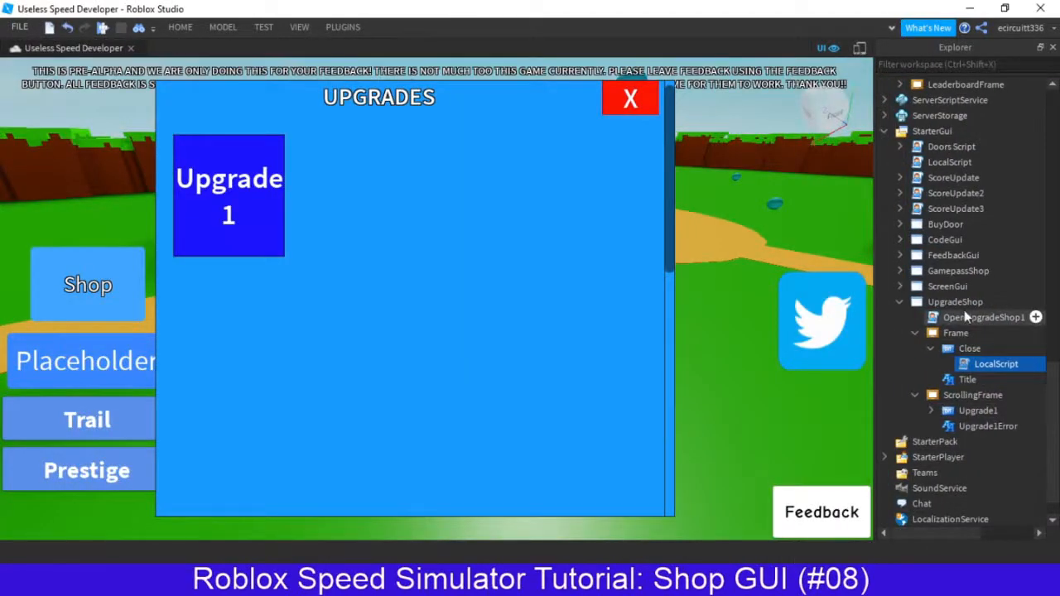
pyautogui.click(561, 335)
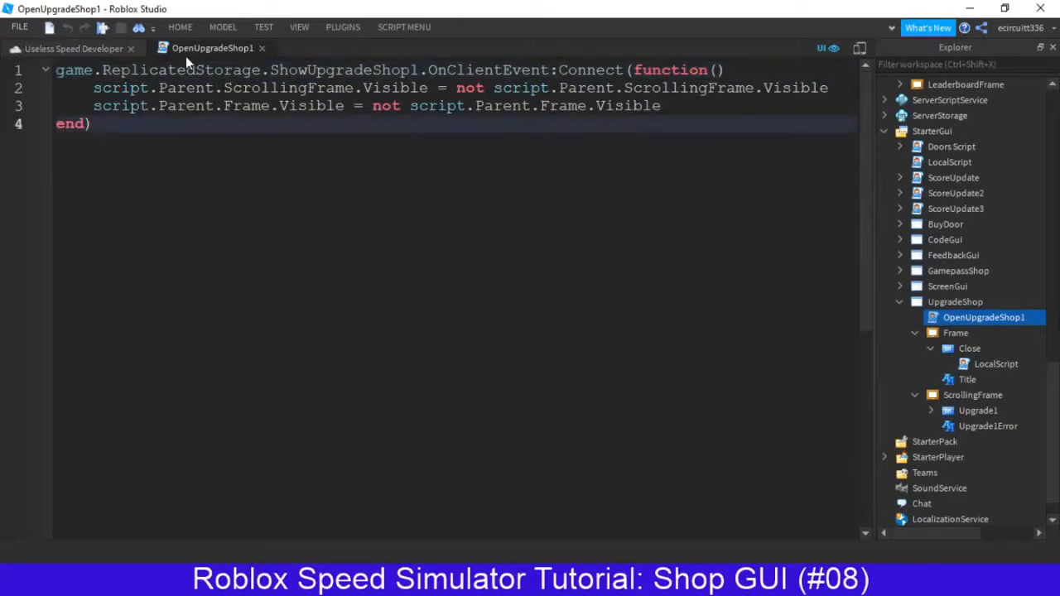
pyautogui.click(262, 48)
pyautogui.scroll(3, 942, 383)
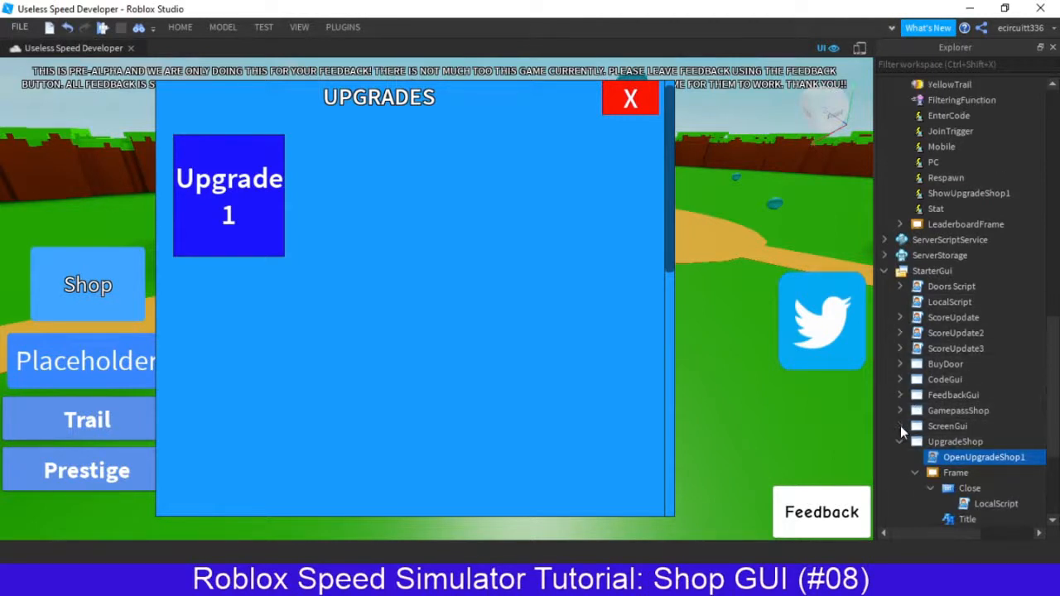
# In the Useless Speed Developer place, expand ServerScriptService and locate its OpenUpgradeShop1 script.
pyautogui.click(900, 379)
pyautogui.click(884, 348)
pyautogui.scroll(6, 899, 394)
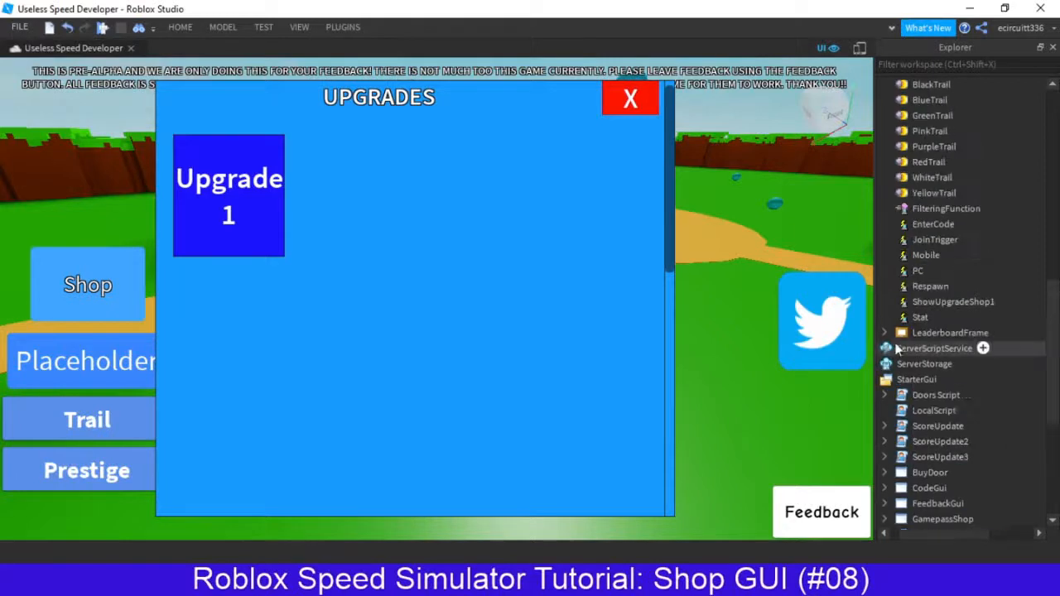
pyautogui.scroll(-3, 901, 397)
pyautogui.click(872, 396)
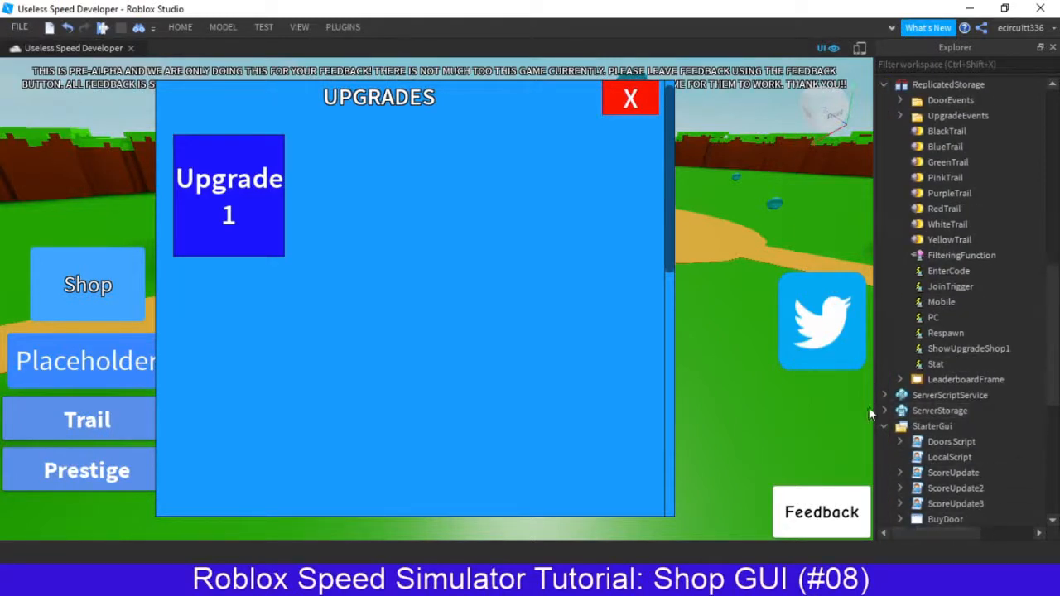
pyautogui.scroll(-2, 884, 397)
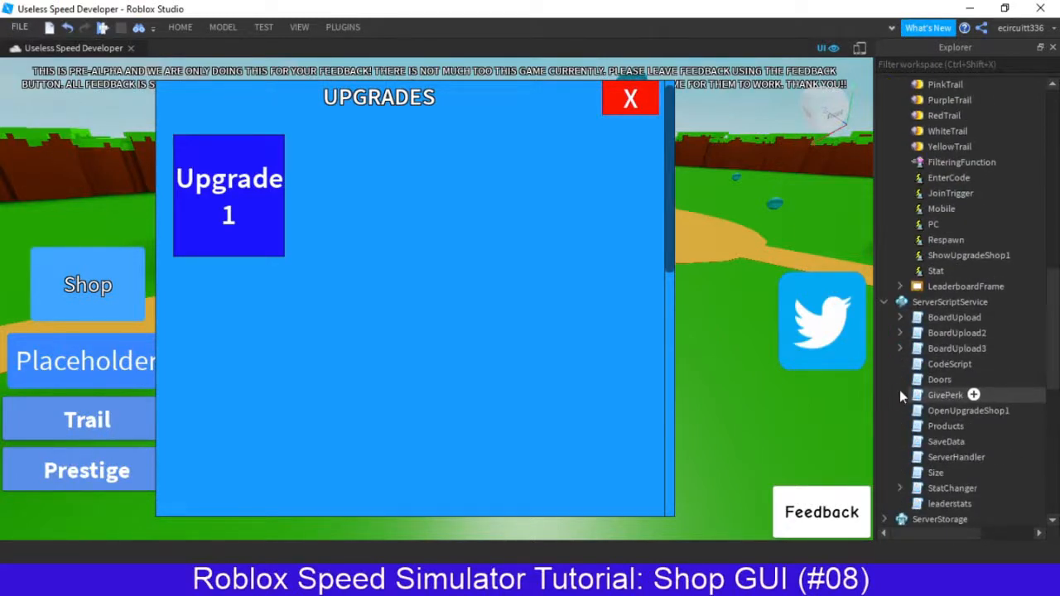
pyautogui.click(927, 414)
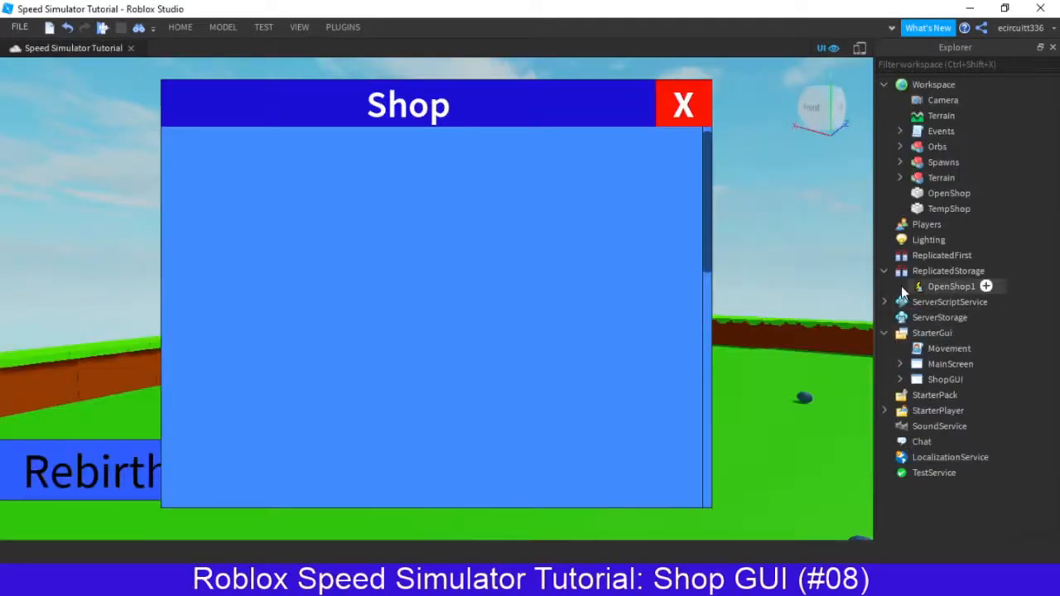
# In the Speed Simulator Tutorial place, add a Script to ServerScriptService and name it OpenShop1.
pyautogui.click(997, 302)
pyautogui.write('scr')
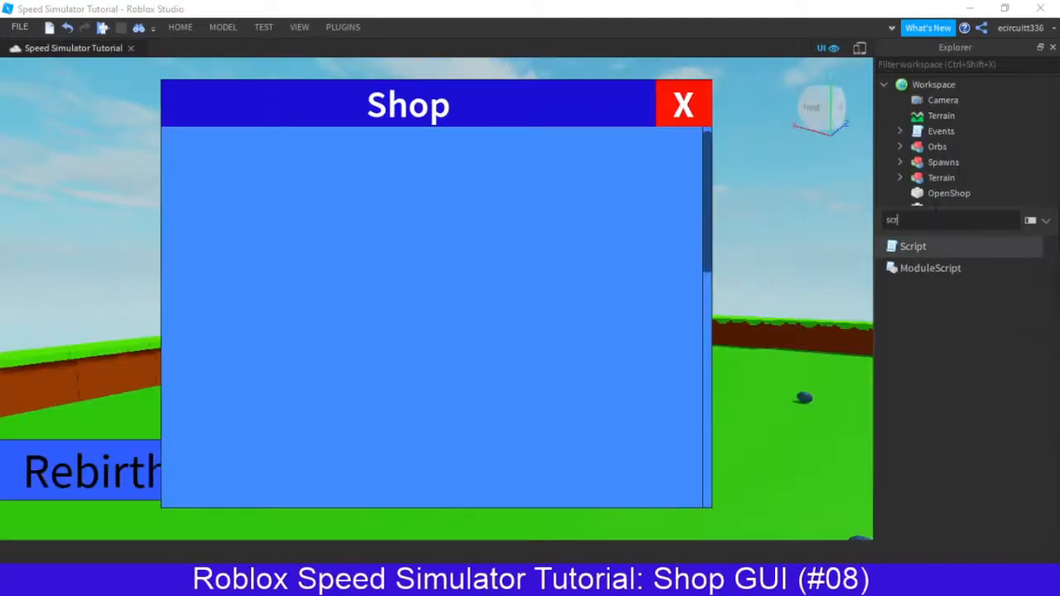
pyautogui.click(934, 247)
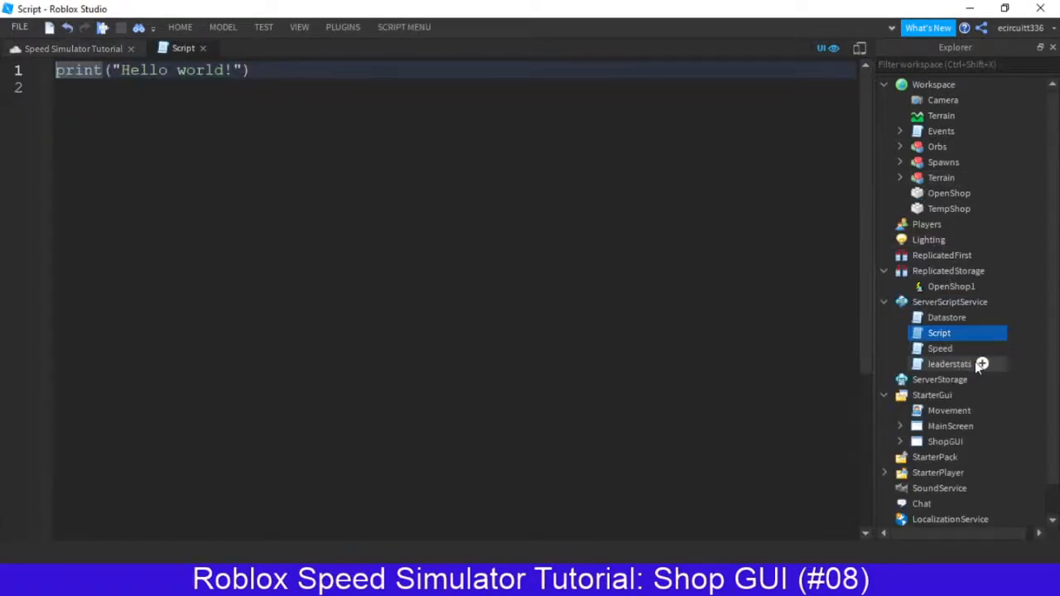
pyautogui.click(921, 333)
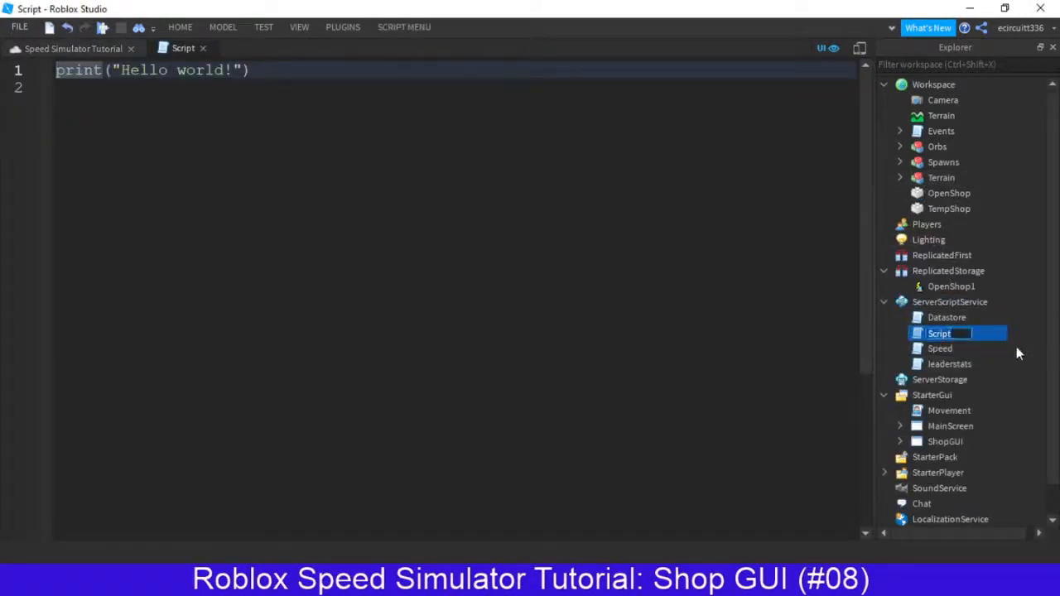
pyautogui.write('OpenShpo1')
pyautogui.press('BackSpace')
pyautogui.press('BackSpace')
pyautogui.press('BackSpace')
pyautogui.write('op1')
pyautogui.press('Return')
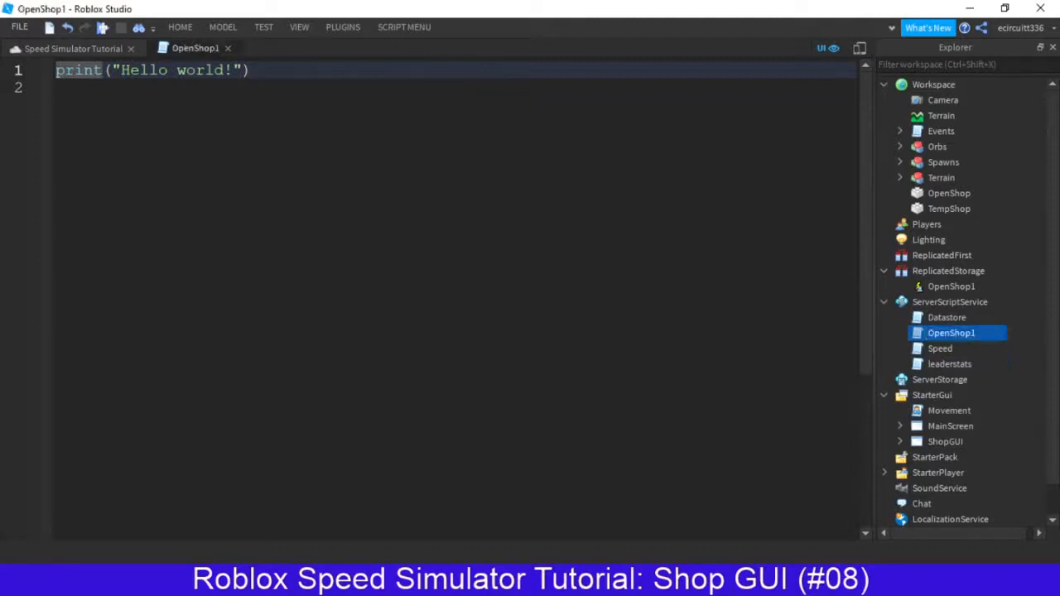
# Switch to the Useless Speed Developer place, open the OpenUpgradeShop1 server script and copy its entire code.
pyautogui.click(897, 518)
pyautogui.doubleClick(946, 411)
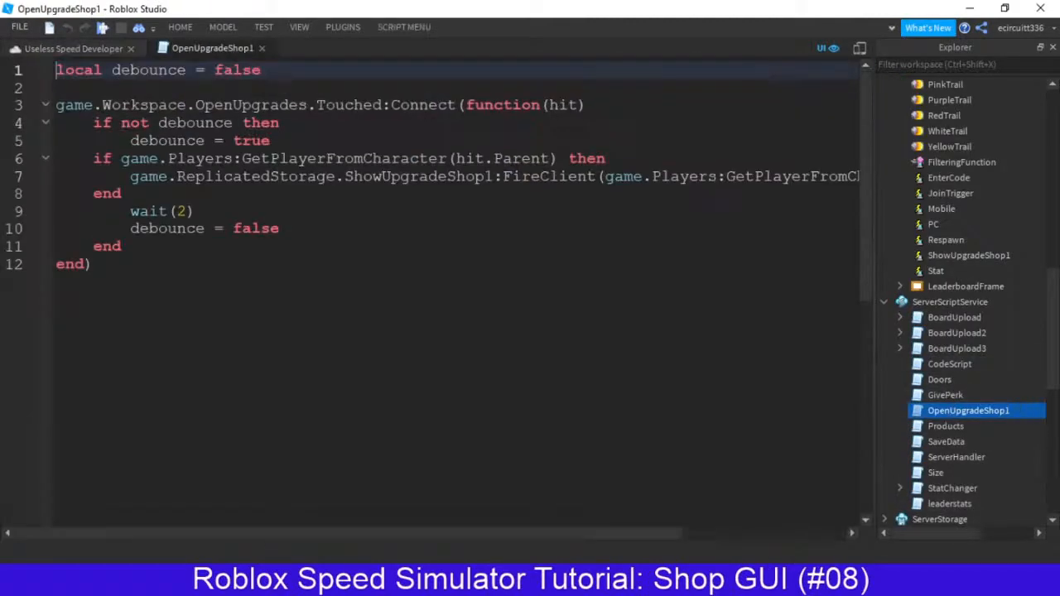
pyautogui.click(318, 247)
pyautogui.click(317, 264)
pyautogui.hotkey('ctrl', 'a')
pyautogui.hotkey('ctrl', 'c')
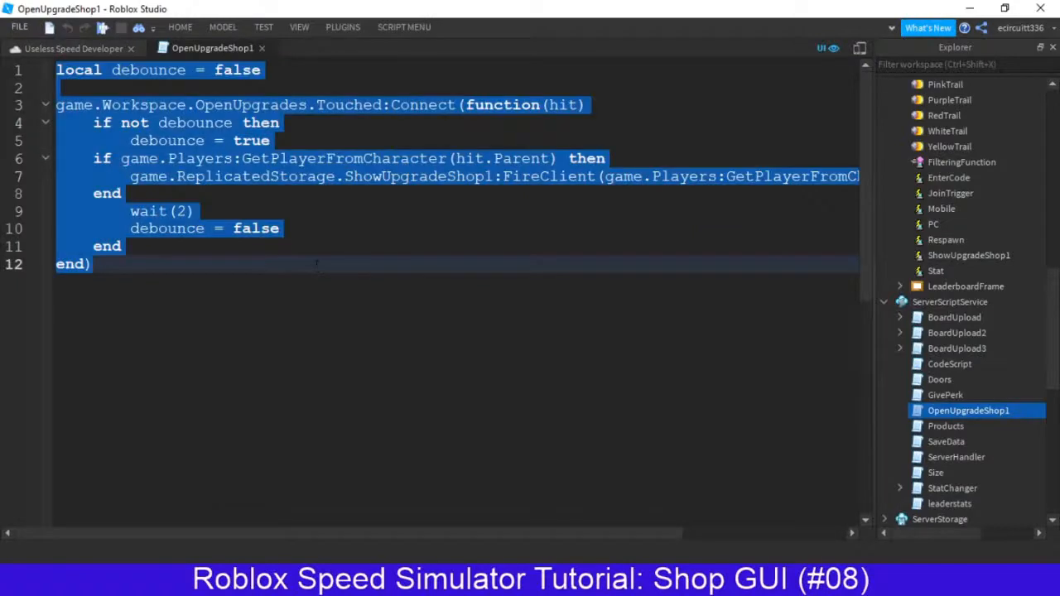
# Replace the default code in the tutorial place's OpenShop1 script with seven blank lines followed by the copied code.
pyautogui.click(738, 526)
pyautogui.click(473, 124)
pyautogui.hotkey('ctrl', 'a')
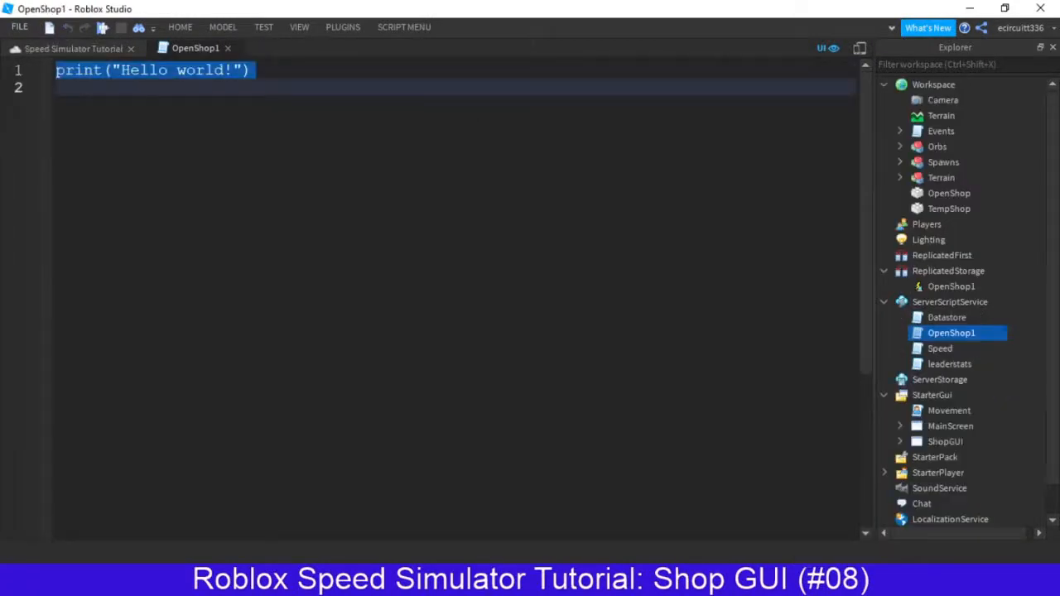
pyautogui.press('Return')
pyautogui.press('Return')
pyautogui.press('Return')
pyautogui.press('Return')
pyautogui.press('Return')
pyautogui.press('Return')
pyautogui.press('Return')
pyautogui.hotkey('ctrl', 'v')
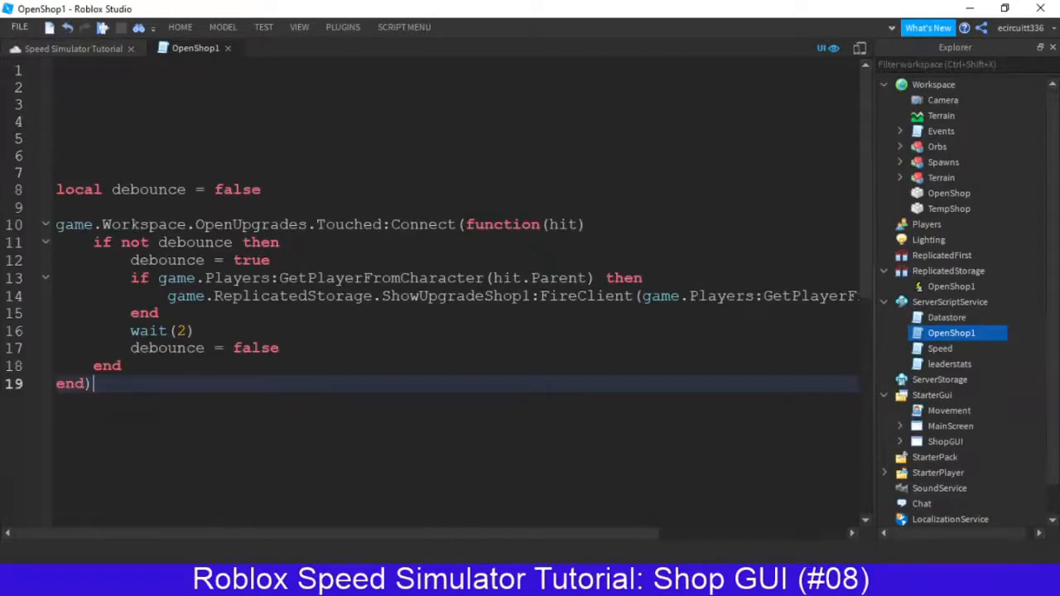
# Declare local debounce = false on the first line of the script, with a blank line below it.
pyautogui.click(188, 74)
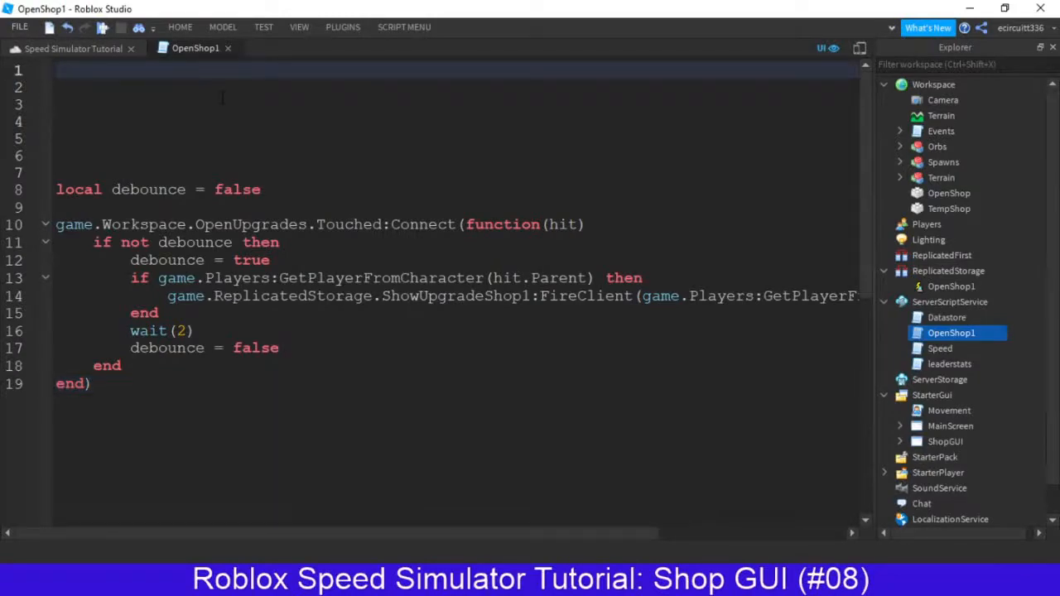
pyautogui.write('local debou')
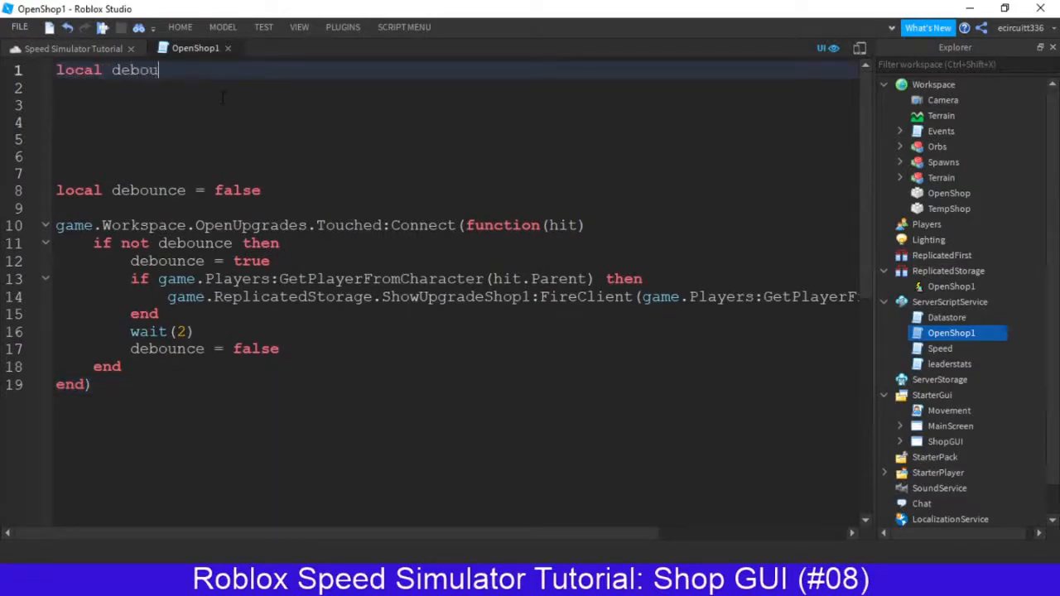
pyautogui.write('nce = fa')
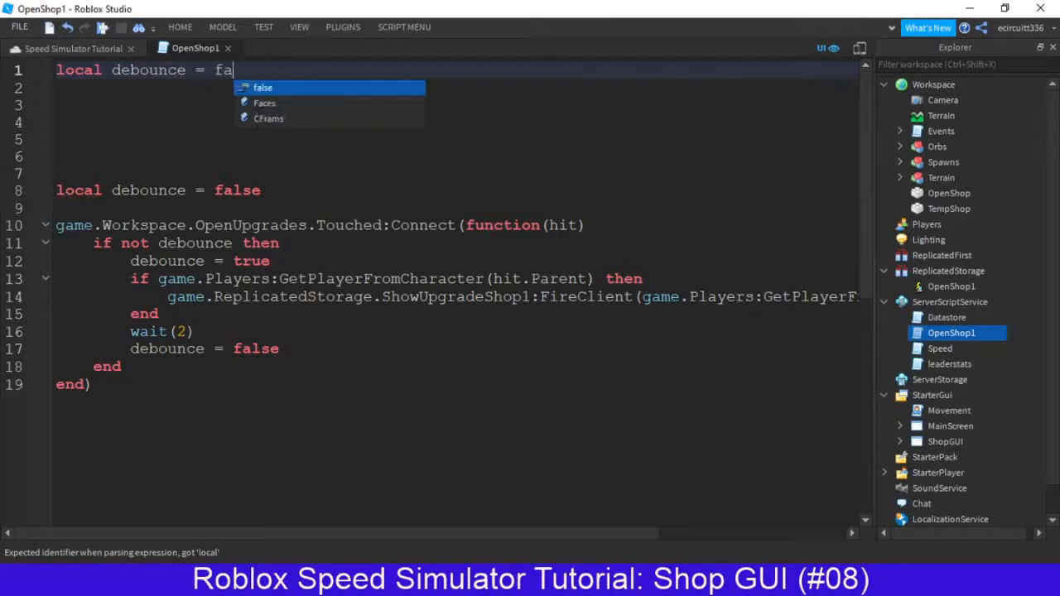
pyautogui.write('lse')
pyautogui.press('Return')
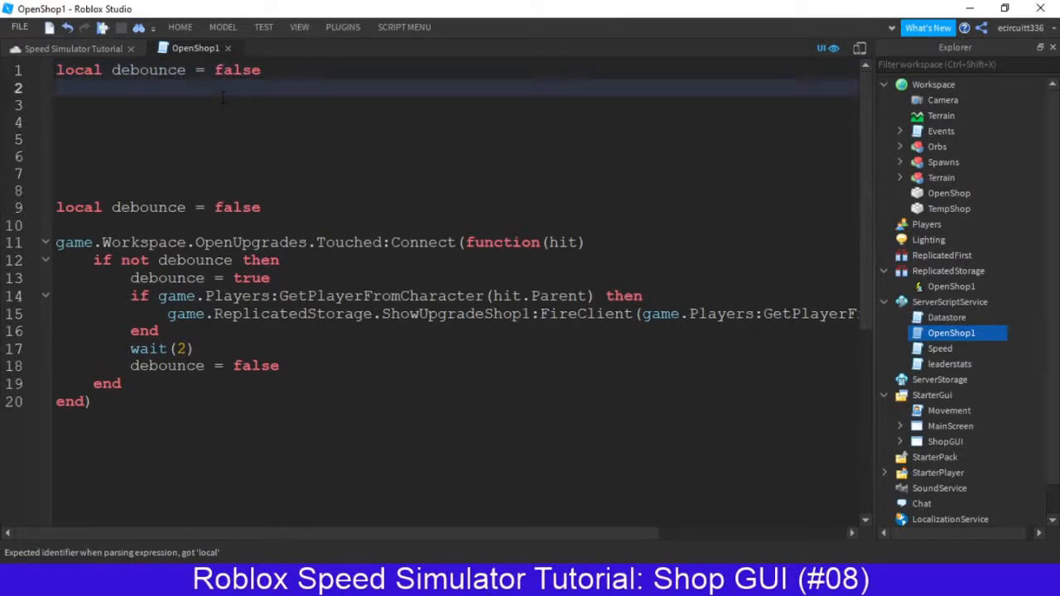
pyautogui.press('Return')
pyautogui.write('game.Wpr')
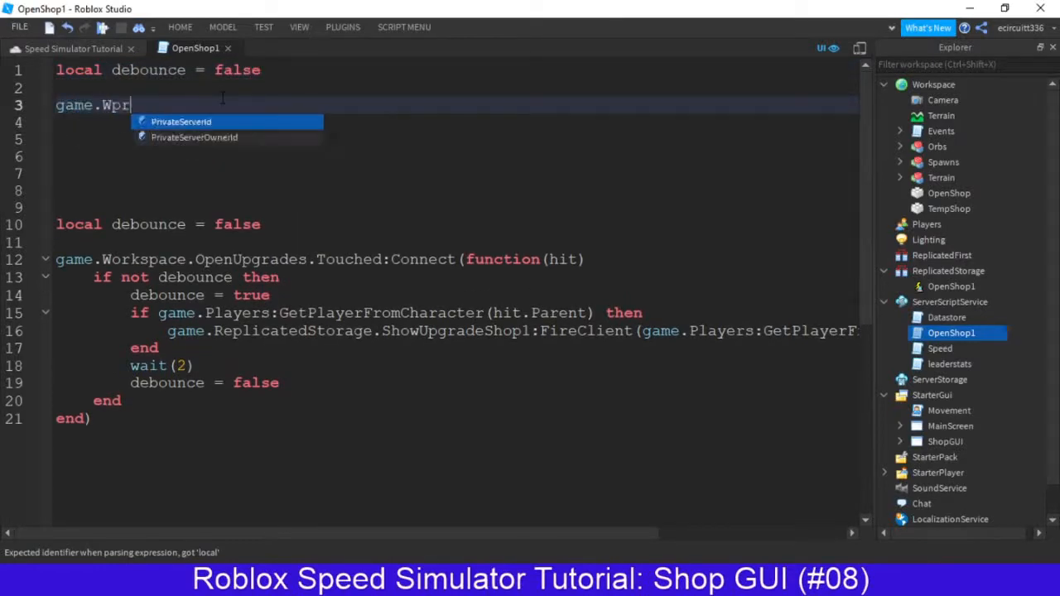
pyautogui.press('BackSpace')
pyautogui.press('BackSpace')
pyautogui.press('BackSpace')
pyautogui.write('Workspace')
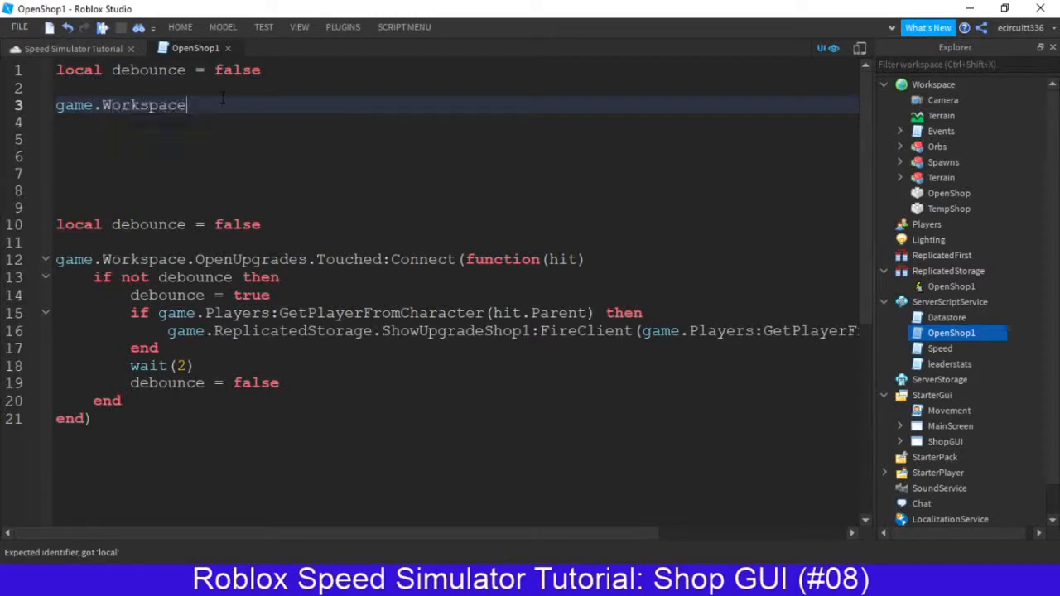
pyautogui.write('.')
pyautogui.press('BackSpace')
pyautogui.press('BackSpace')
pyautogui.press('BackSpace')
pyautogui.press('BackSpace')
pyautogui.press('BackSpace')
pyautogui.press('BackSpace')
pyautogui.press('BackSpace')
pyautogui.press('BackSpace')
pyautogui.press('BackSpace')
pyautogui.press('BackSpace')
pyautogui.press('BackSpace')
pyautogui.press('BackSpace')
pyautogui.press('BackSpace')
pyautogui.press('BackSpace')
pyautogui.press('BackSpace')
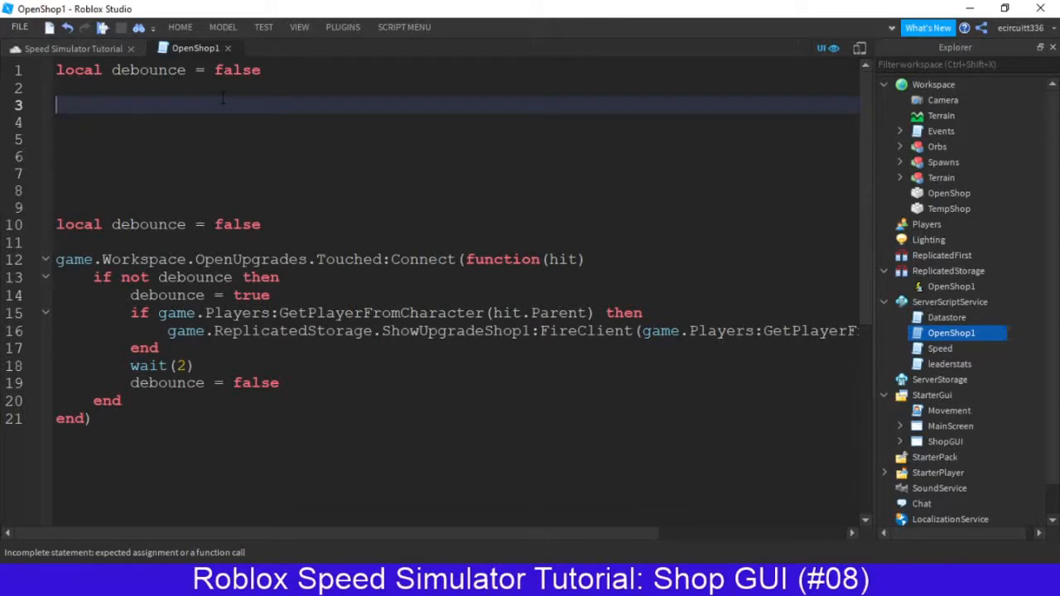
# On line 3, write the event connection game.Workspace.OpenShop.Touched:Connect().
pyautogui.write('game.Wpr')
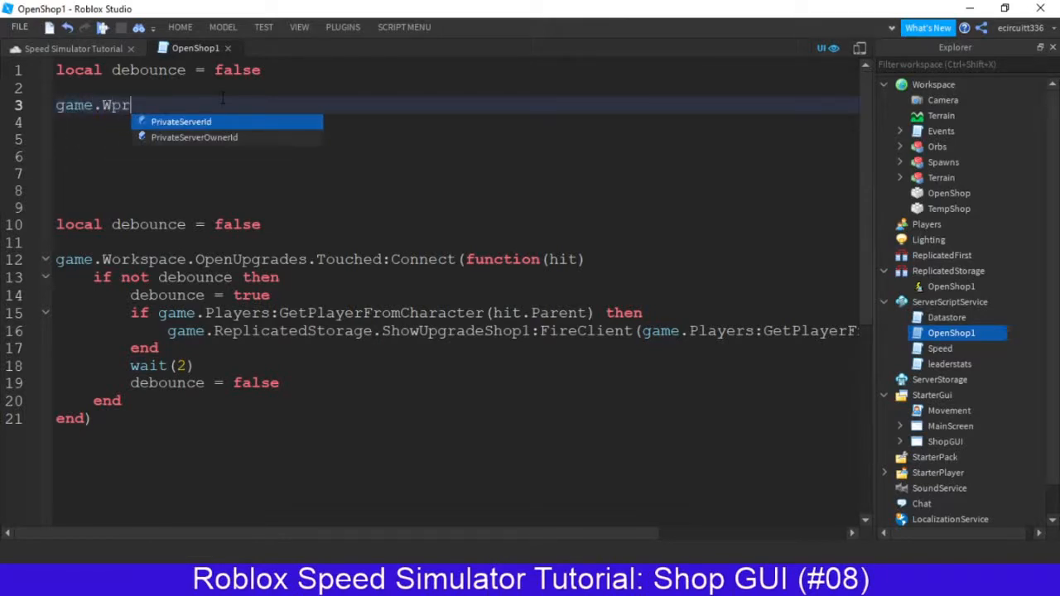
pyautogui.press('Tab')
pyautogui.hotkey('ctrl', 'z')
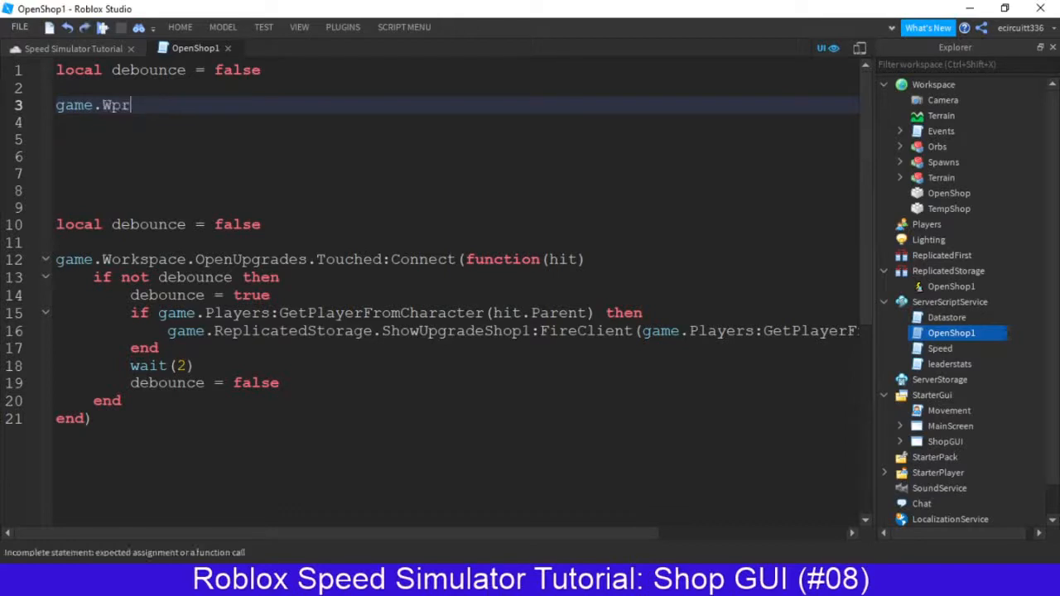
pyautogui.press('BackSpace')
pyautogui.press('BackSpace')
pyautogui.press('BackSpace')
pyautogui.write('Wor')
pyautogui.press('Tab')
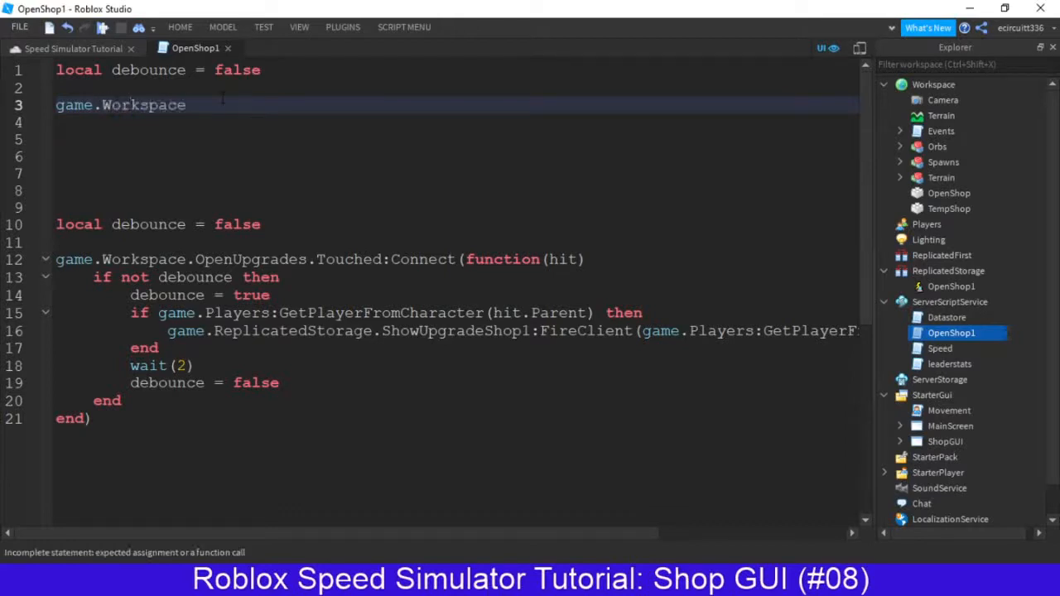
pyautogui.write('.Open')
pyautogui.press('Tab')
pyautogui.write('.T')
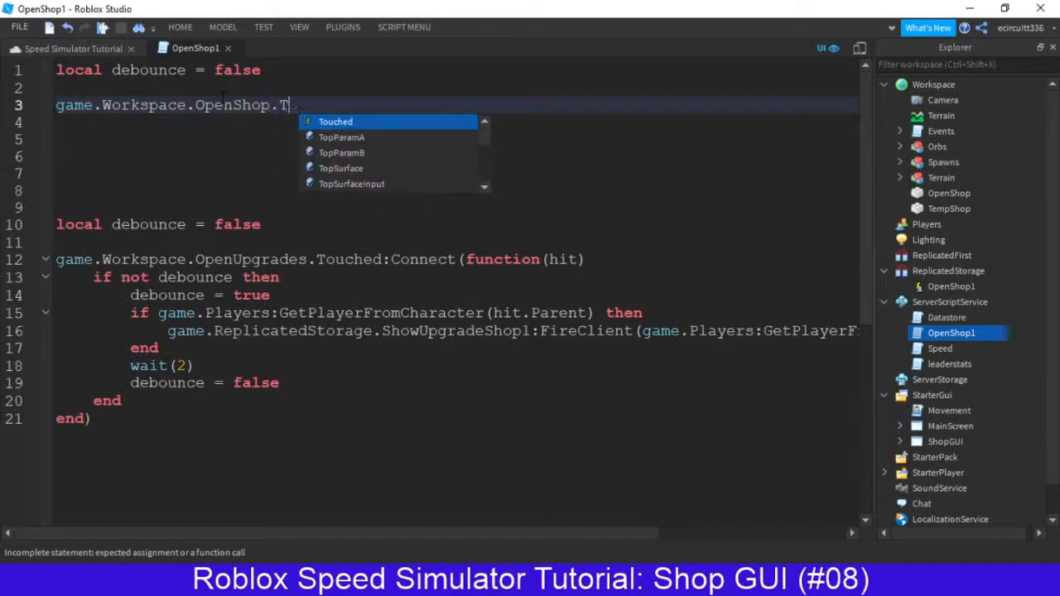
pyautogui.press('Tab')
pyautogui.write(':')
pyautogui.press('Tab')
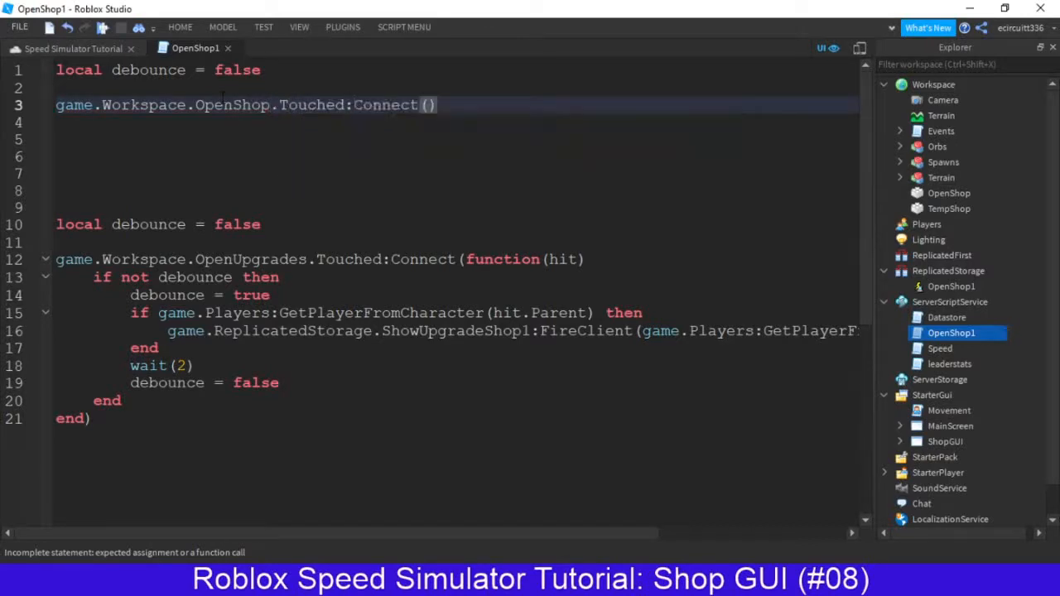
# Pass function(hit) to the Connect call and open its body on a new line.
pyautogui.write('fun')
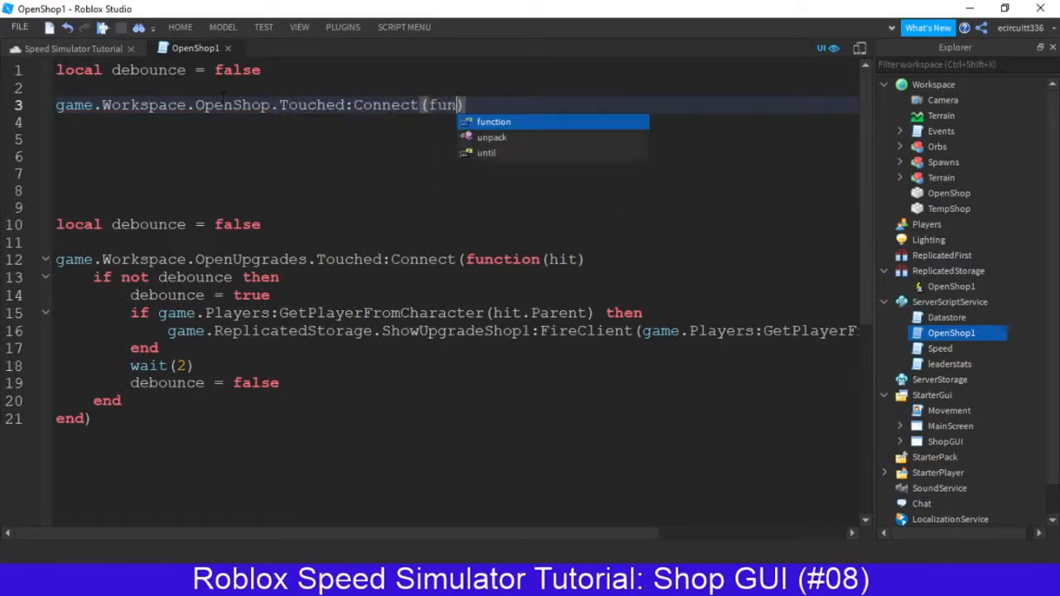
pyautogui.press('Tab')
pyautogui.write('(hut')
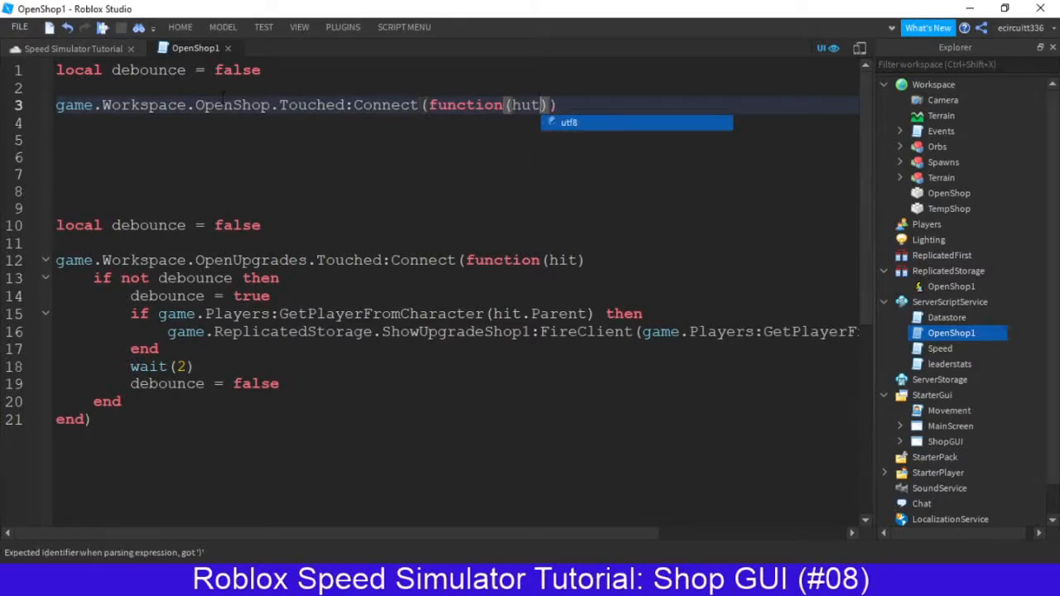
pyautogui.press('BackSpace')
pyautogui.press('BackSpace')
pyautogui.write('it')
pyautogui.press('Return')
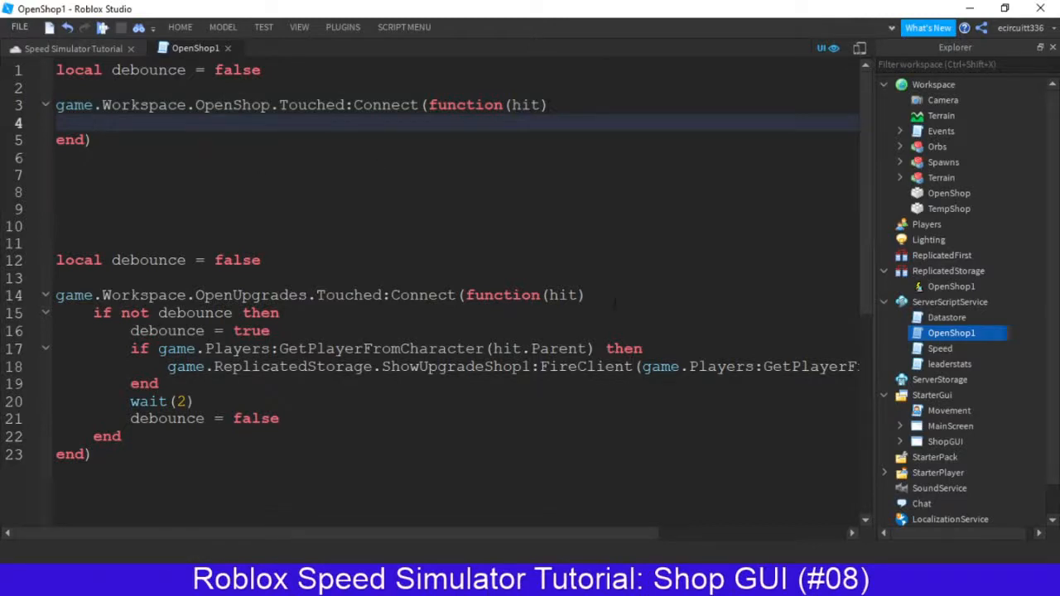
# Delete the pasted code's debounce declaration and OpenUpgrades.Touched line, leaving blank lines above the remaining reference code.
pyautogui.moveTo(613, 297); pyautogui.dragTo(580, 141)
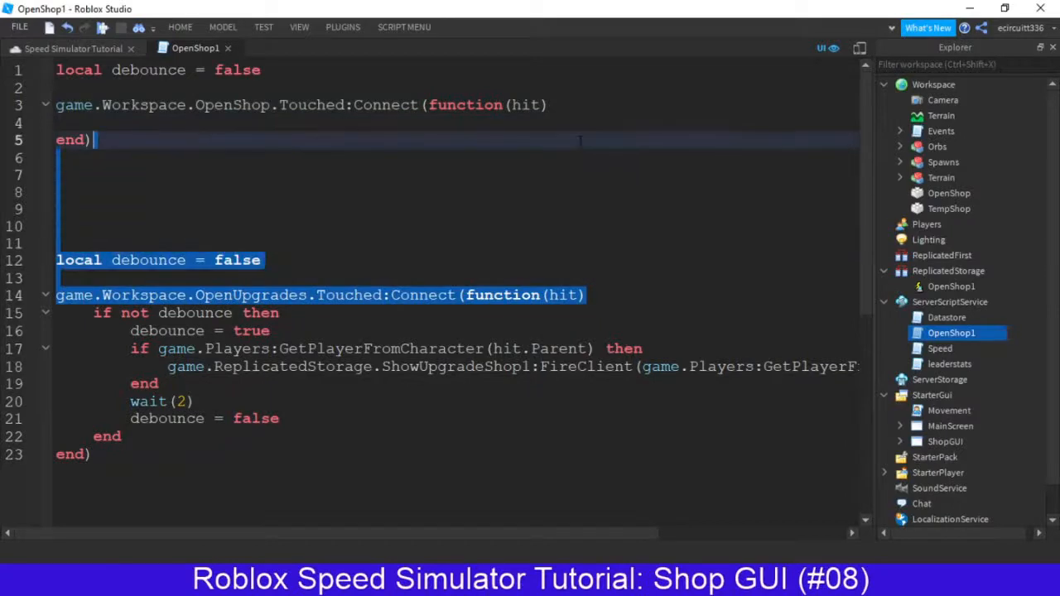
pyautogui.press('BackSpace')
pyautogui.press('Return')
pyautogui.press('Return')
pyautogui.press('Return')
pyautogui.press('Return')
# Inside the Touched function, add an if not debounce then block containing debounce = true.
pyautogui.click(406, 124)
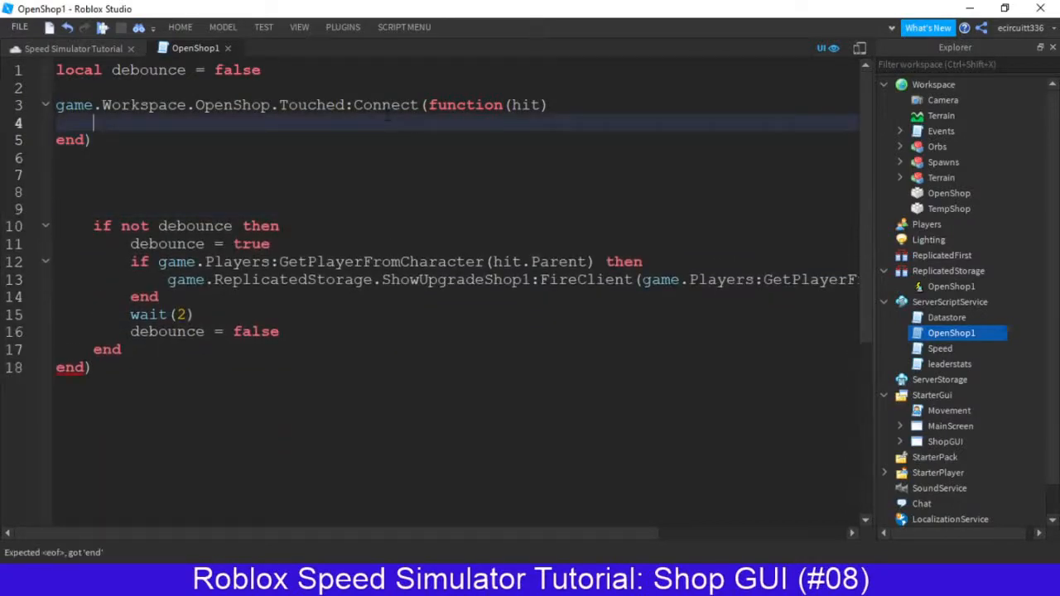
pyautogui.write('if not ')
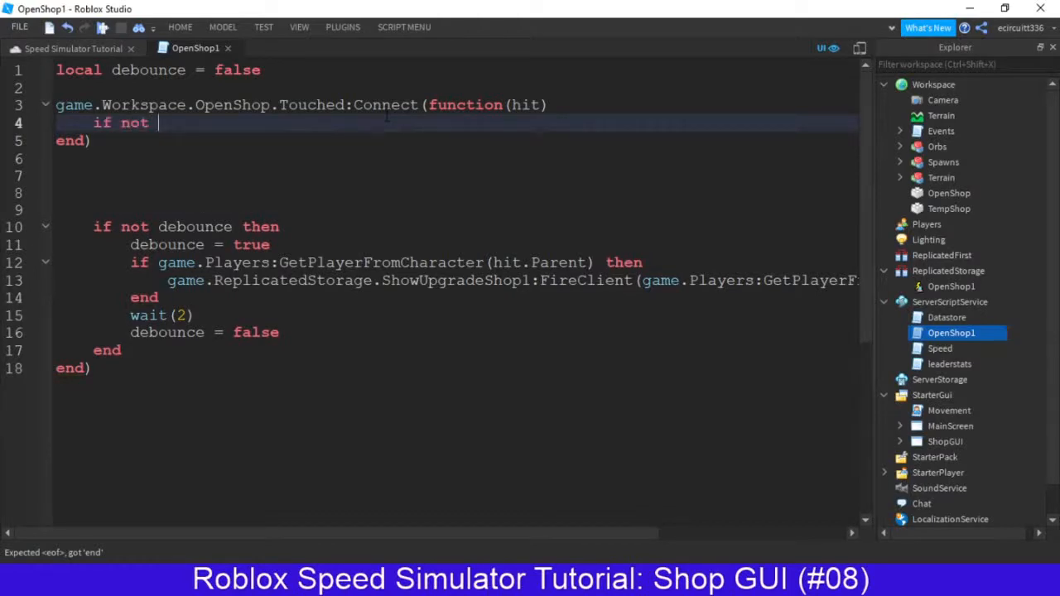
pyautogui.write('debounce')
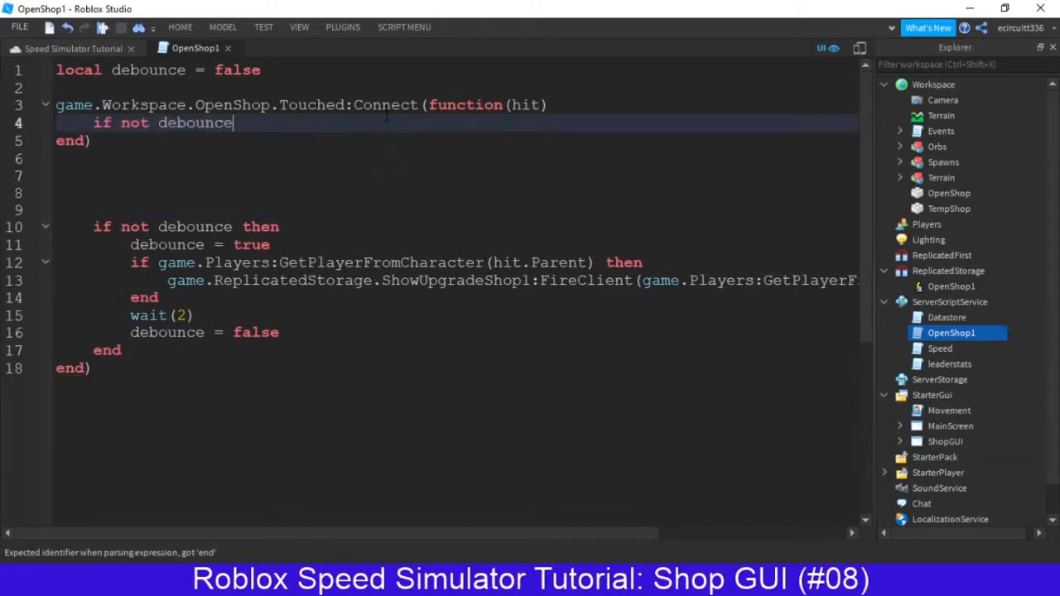
pyautogui.write(' then')
pyautogui.press('Return')
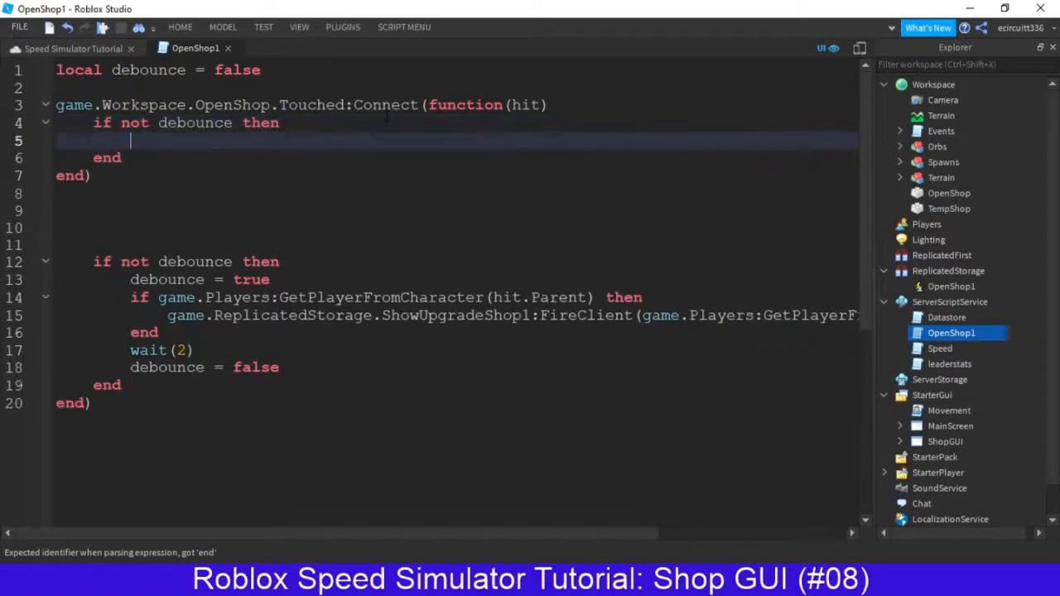
pyautogui.write('debounce ')
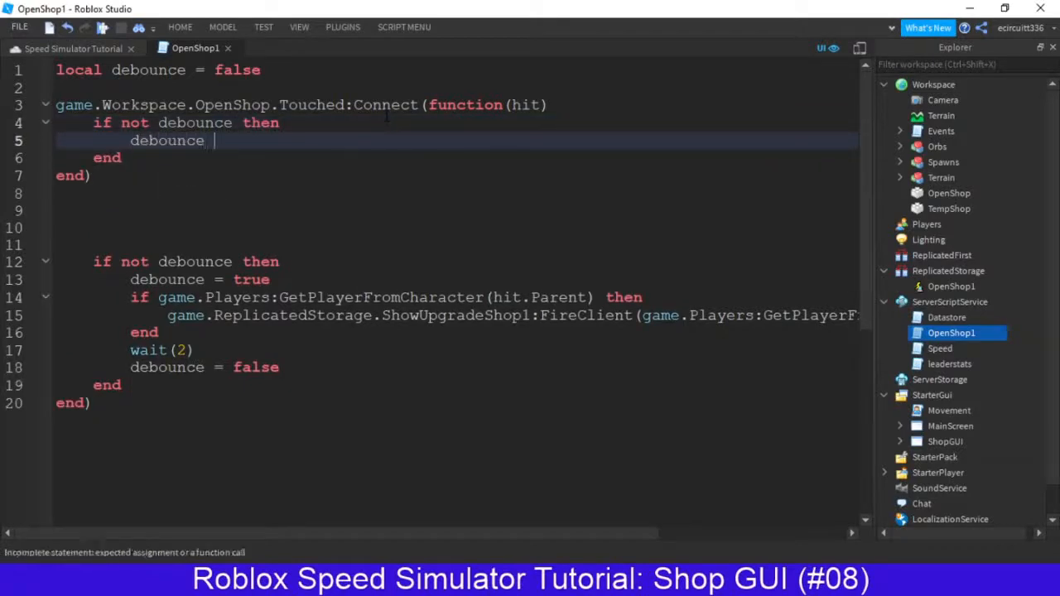
pyautogui.write('= true')
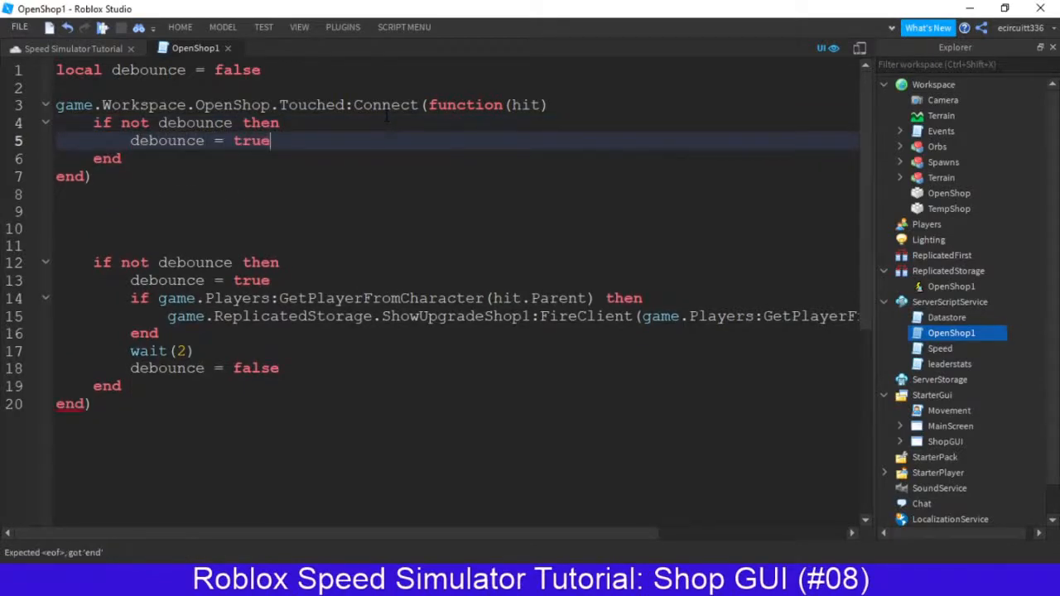
# Below debounce = true, add a nested block with the condition if game.Players:GetPlayerFromCharacter(hit.Parent) then.
pyautogui.press('Return')
pyautogui.write('if ga')
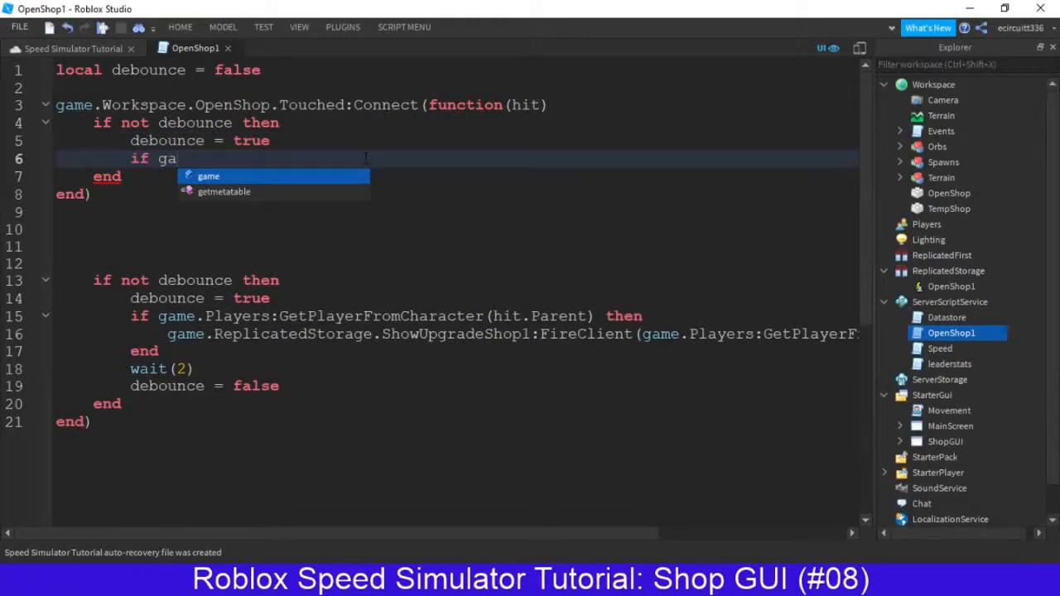
pyautogui.write('me.Players')
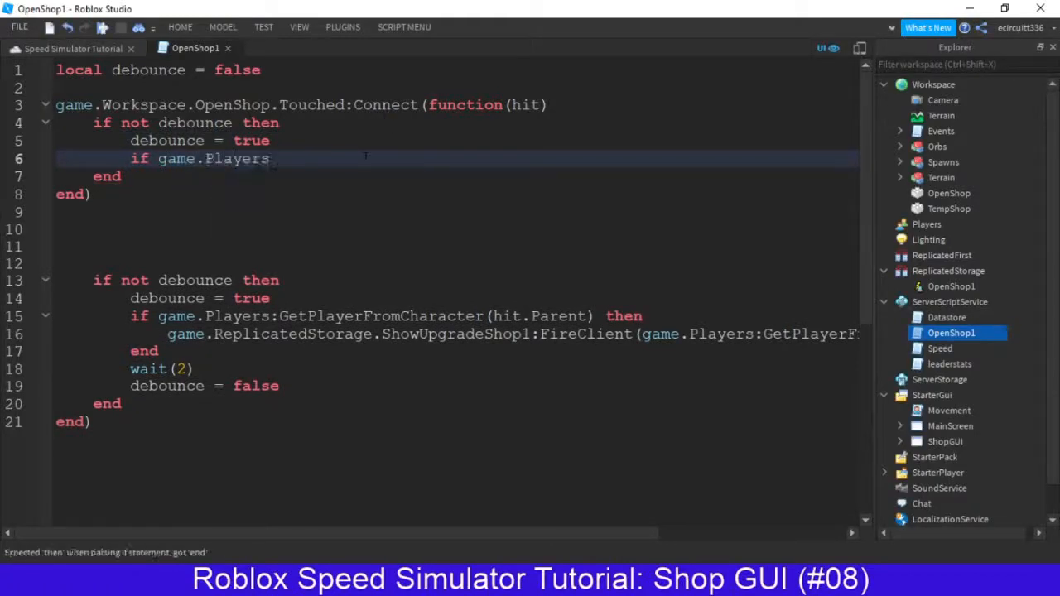
pyautogui.write(':Get')
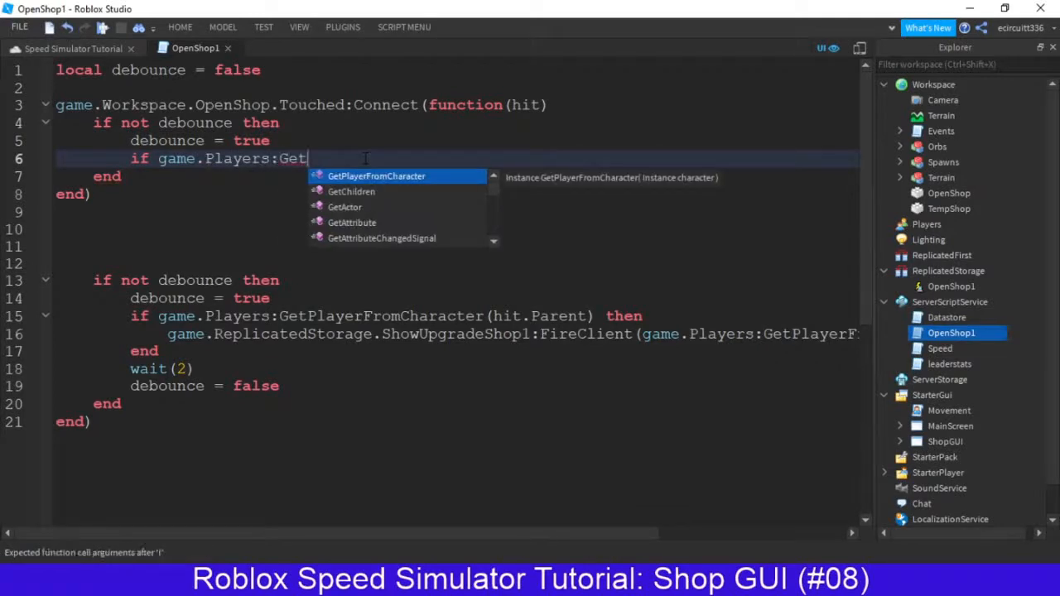
pyautogui.press('Tab')
pyautogui.write('(gu')
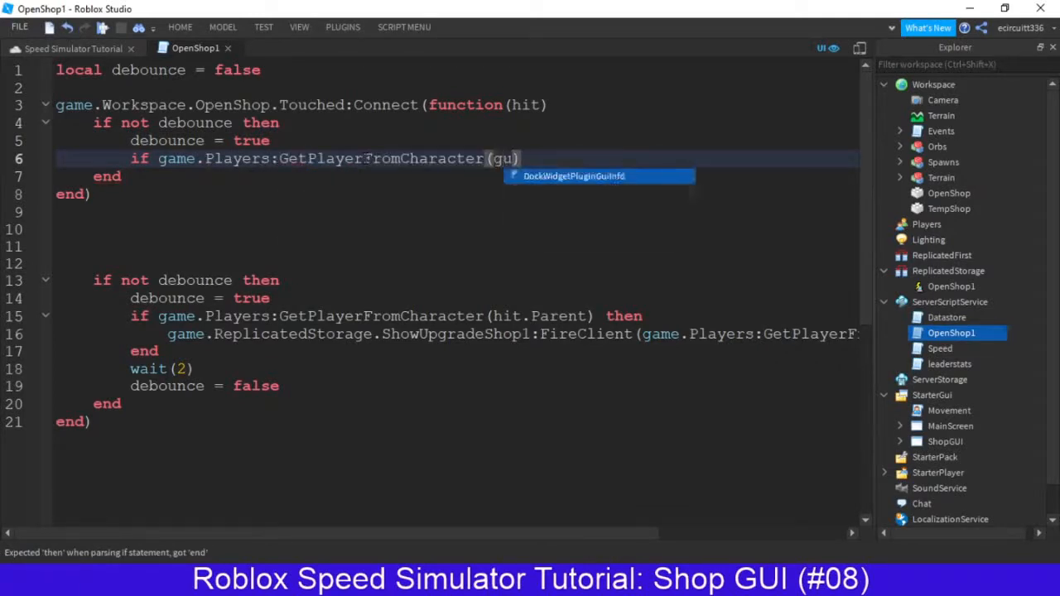
pyautogui.press('BackSpace')
pyautogui.press('BackSpace')
pyautogui.write('hit.')
pyautogui.write('Parent')
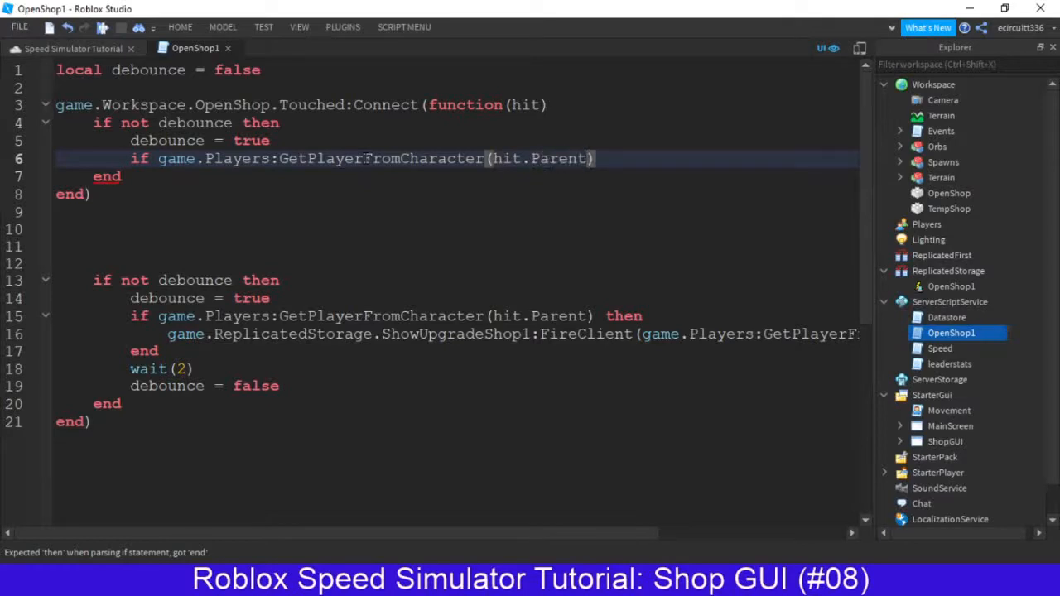
pyautogui.press('End')
pyautogui.write('the then')
pyautogui.press('Return')
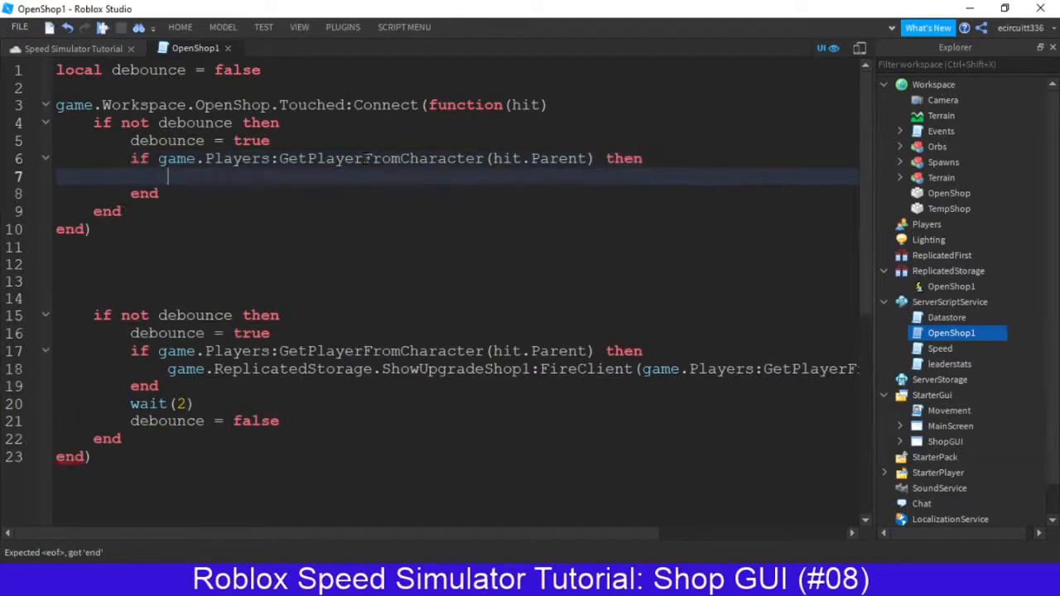
# Inside the nested block, write the call game.ReplicatedStorage.OpenShop1:FireClient.
pyautogui.write('game.ReplicatedStorage')
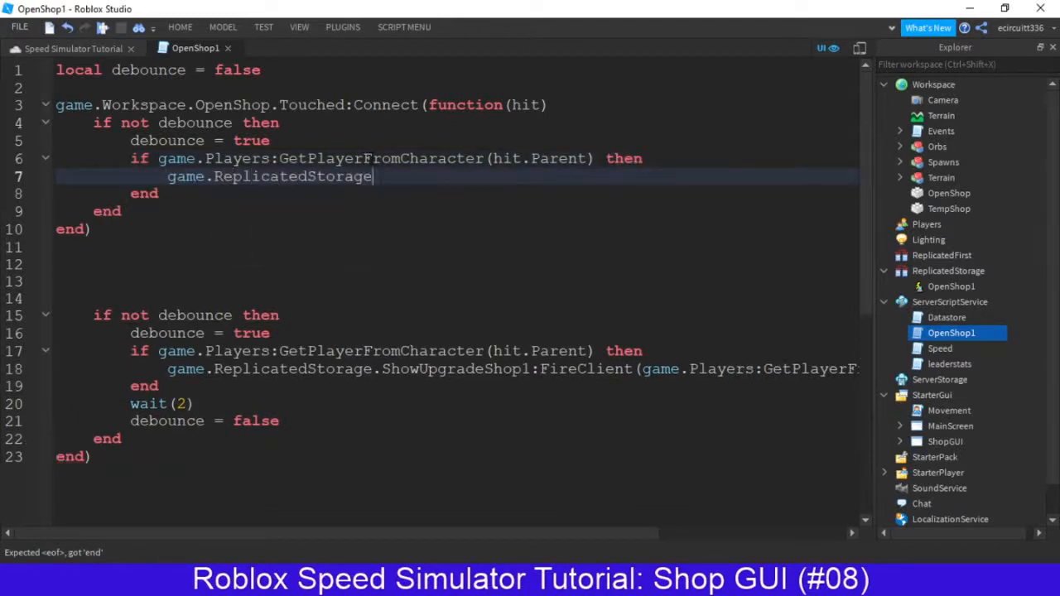
pyautogui.write('.Show')
pyautogui.press('BackSpace')
pyautogui.press('BackSpace')
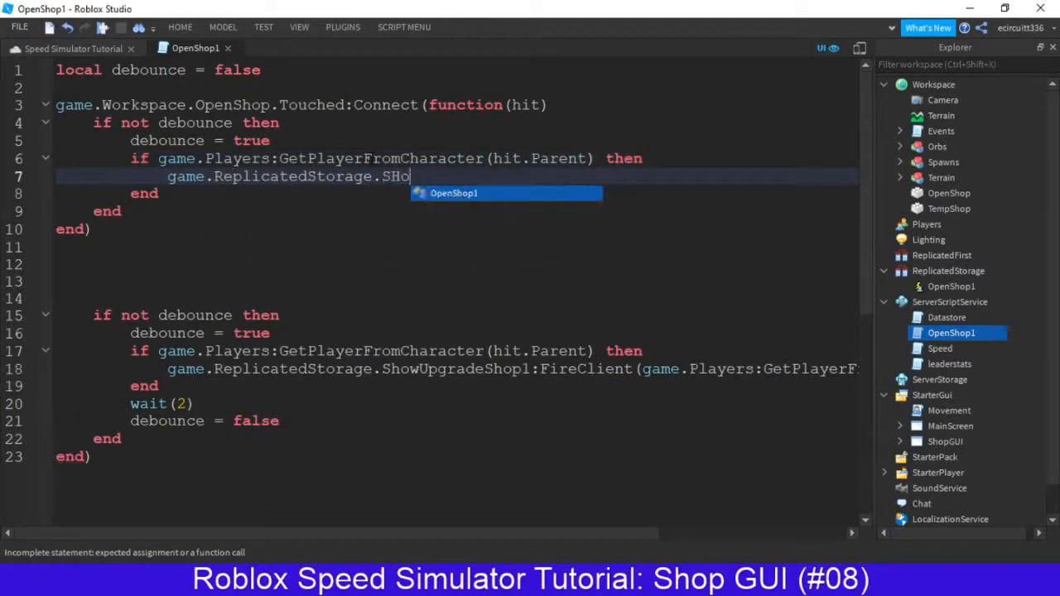
pyautogui.press('Tab')
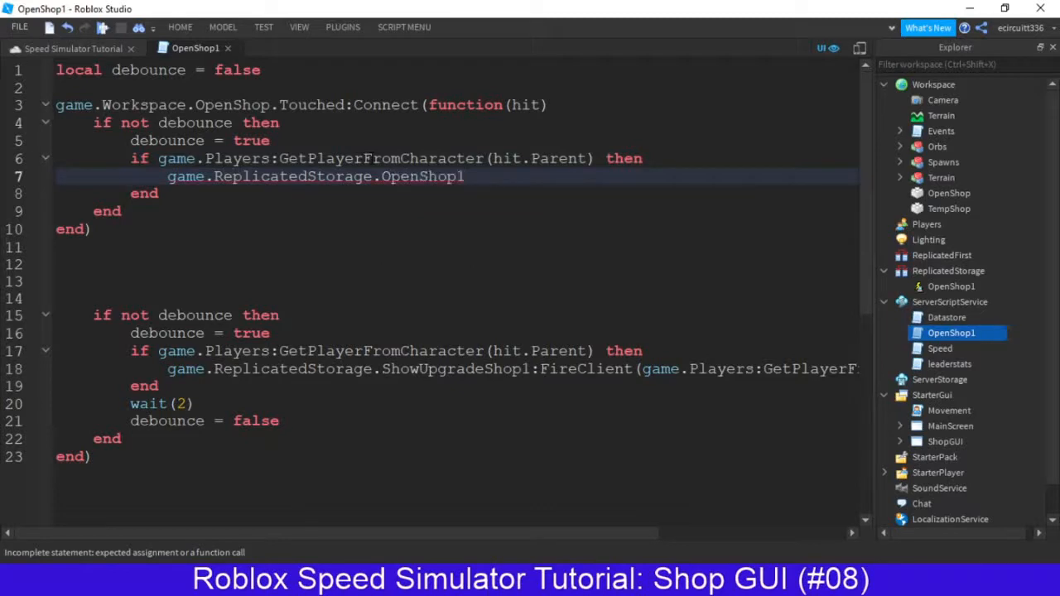
pyautogui.write(':FireCl')
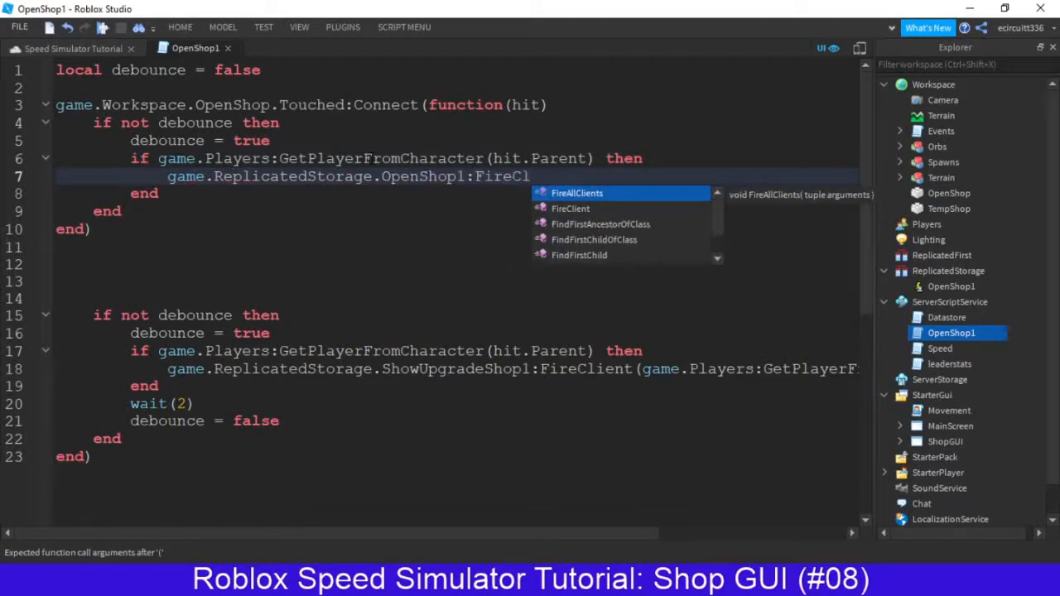
pyautogui.press('Down')
pyautogui.press('Tab')
# Pass game.Players:GetPlayerFromCharacter(hit.Parent) as the FireClient argument, leaving no blank line beneath the call.
pyautogui.write('((game')
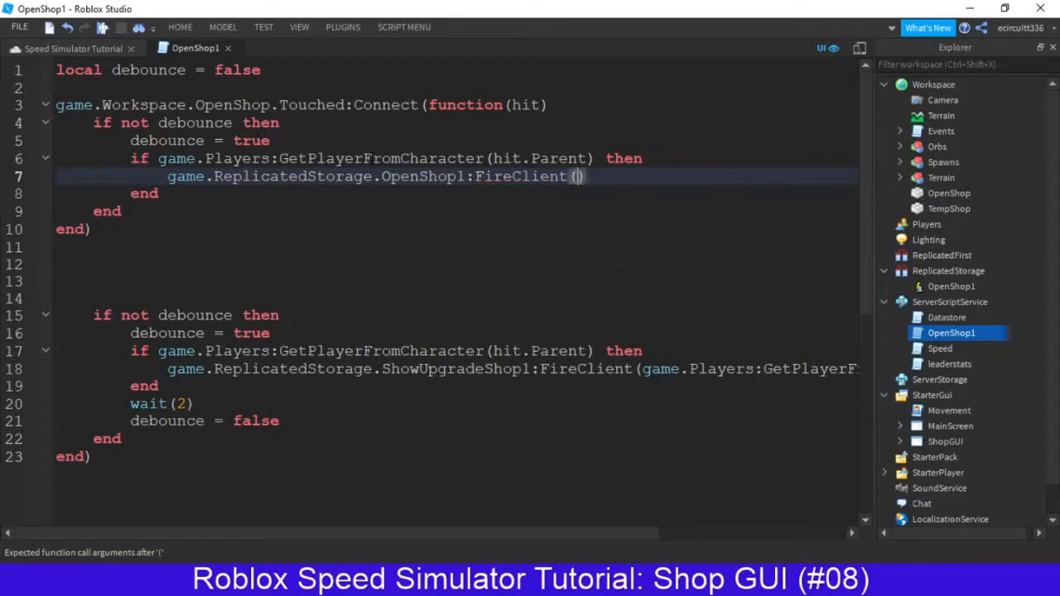
pyautogui.press('BackSpace')
pyautogui.press('BackSpace')
pyautogui.press('BackSpace')
pyautogui.press('BackSpace')
pyautogui.press('BackSpace')
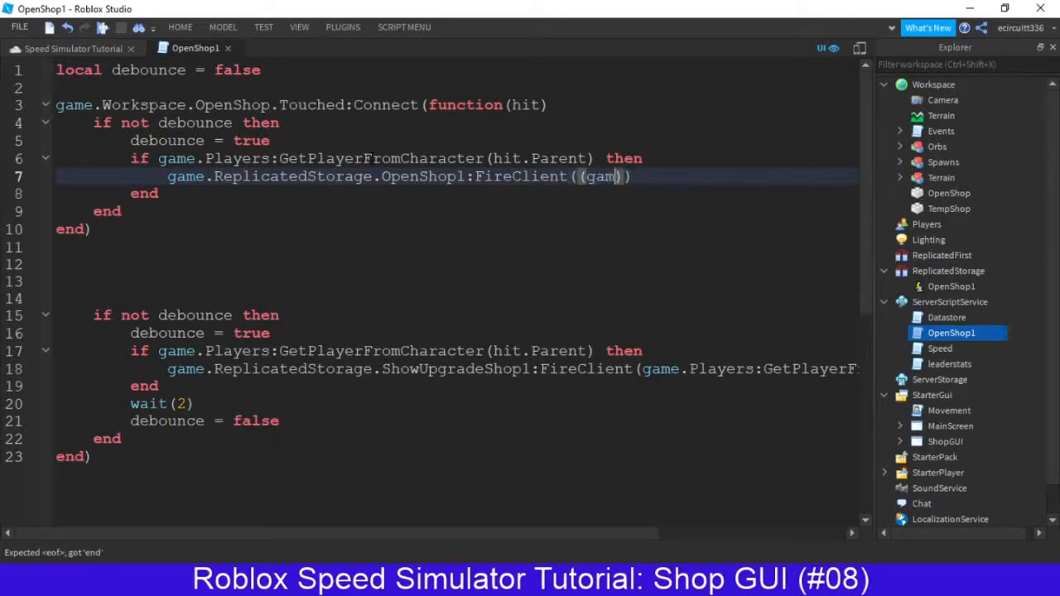
pyautogui.write('game.Pl')
pyautogui.press('Tab')
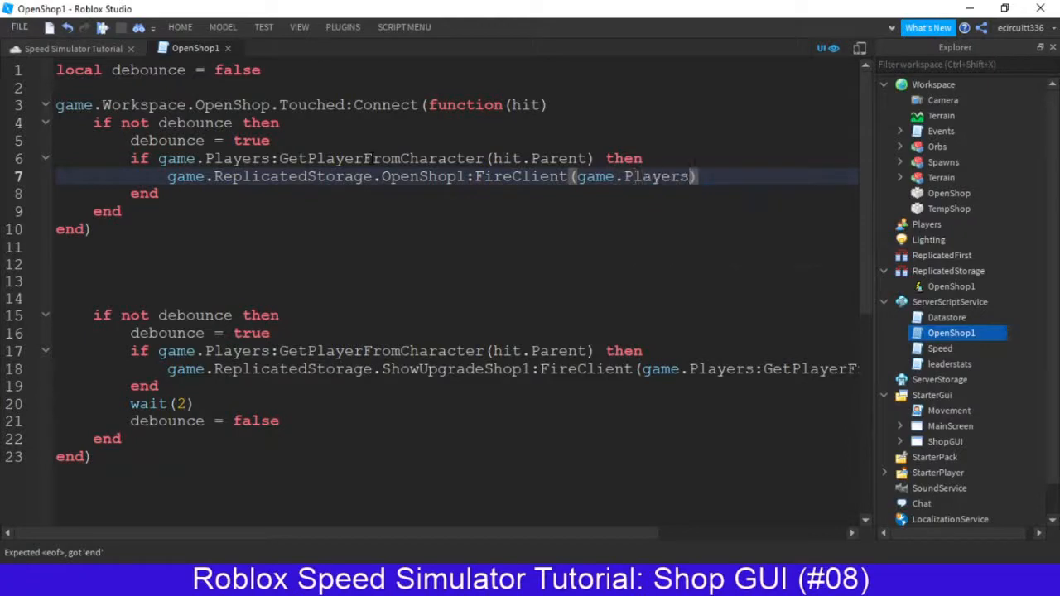
pyautogui.write(':GetPL')
pyautogui.press('Tab')
pyautogui.write('(')
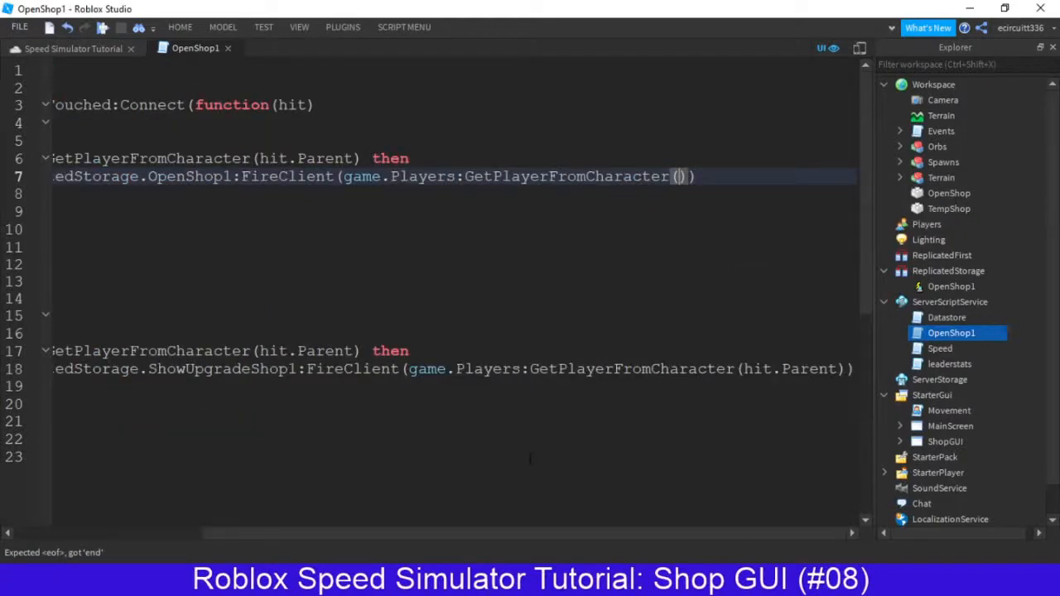
pyautogui.write('hit.Parent')
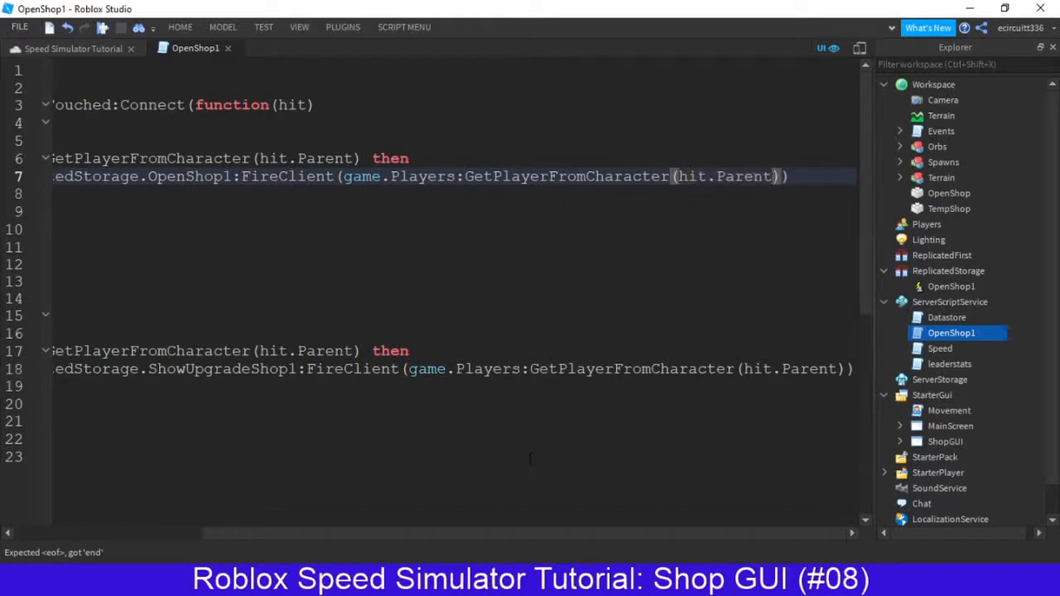
pyautogui.press('Right')
pyautogui.press('Return')
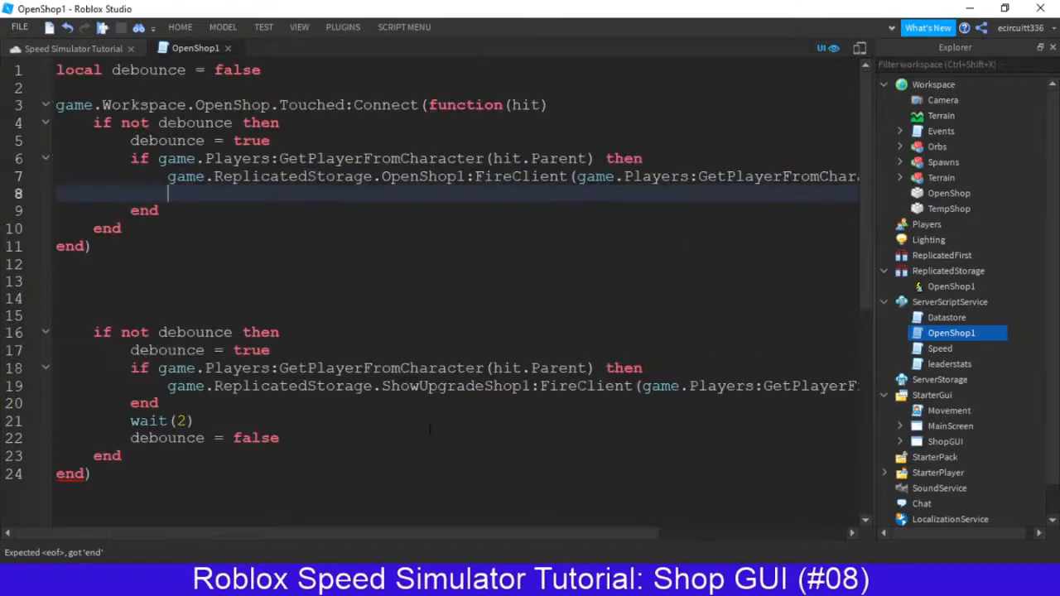
pyautogui.press('BackSpace')
pyautogui.press('Down')
pyautogui.press('Down')
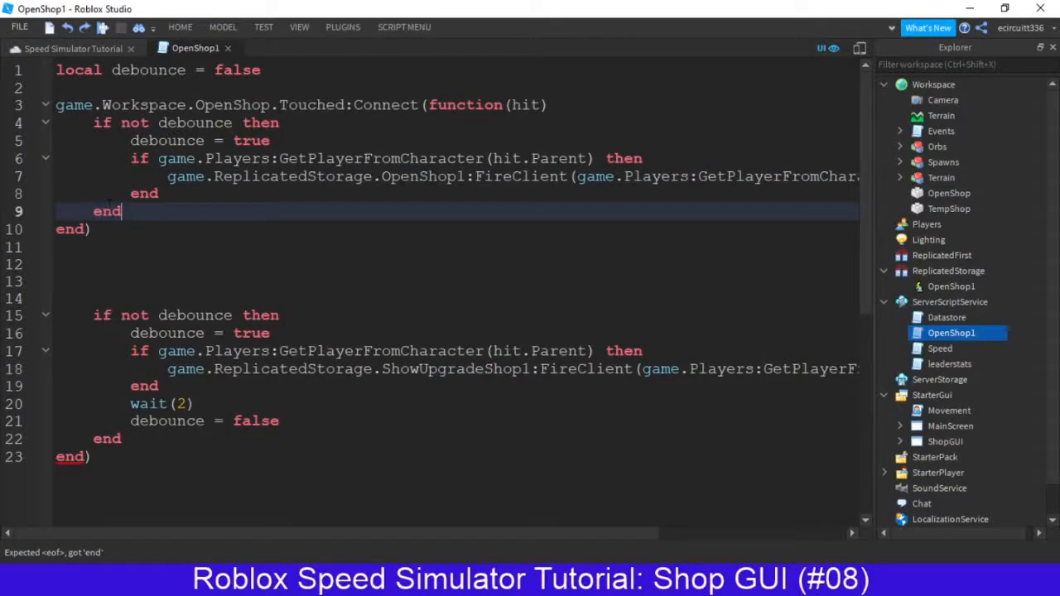
# After the inner if block's end, add wait(2) followed by debounce = false.
pyautogui.click(395, 192)
pyautogui.press('Return')
pyautogui.write('wa')
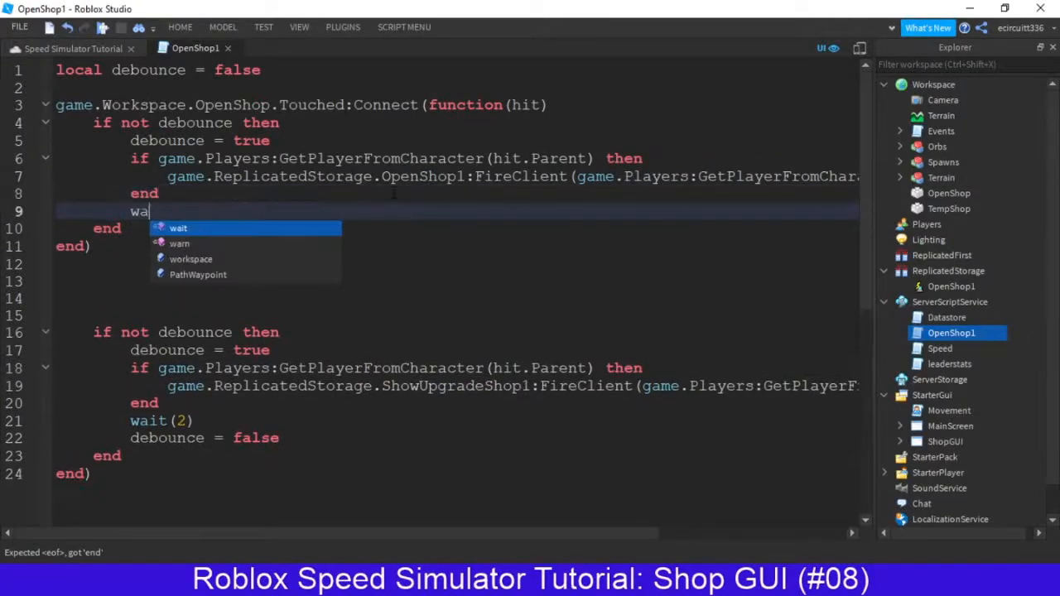
pyautogui.write('it (2)')
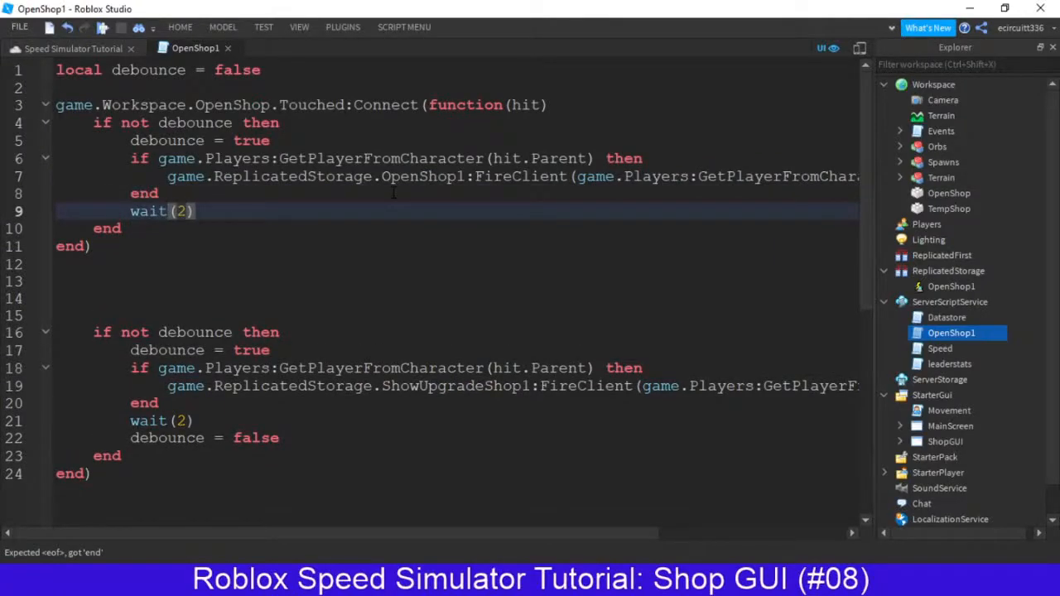
pyautogui.press('Return')
pyautogui.write('deb')
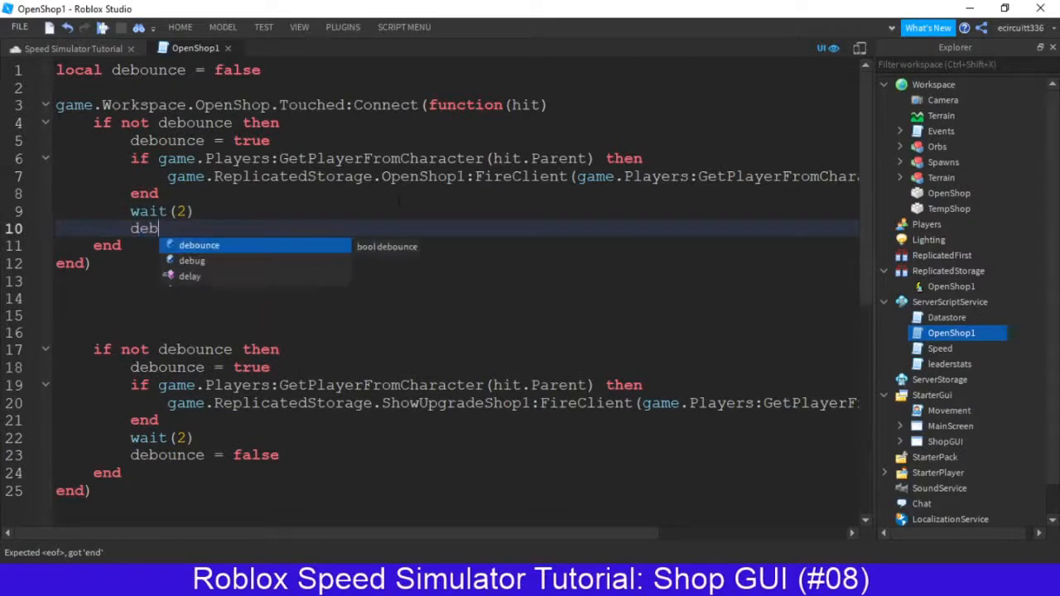
pyautogui.write('ounce = false')
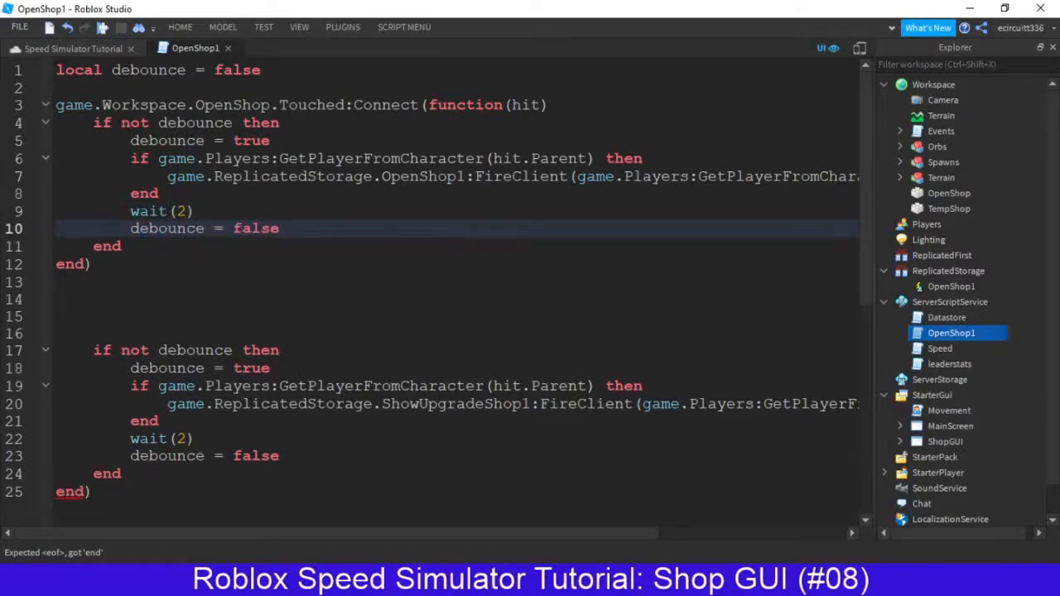
# Delete the leftover pasted reference code below the Touched function and close the OpenShop1 script.
pyautogui.moveTo(96, 492); pyautogui.dragTo(149, 263)
pyautogui.press('BackSpace')
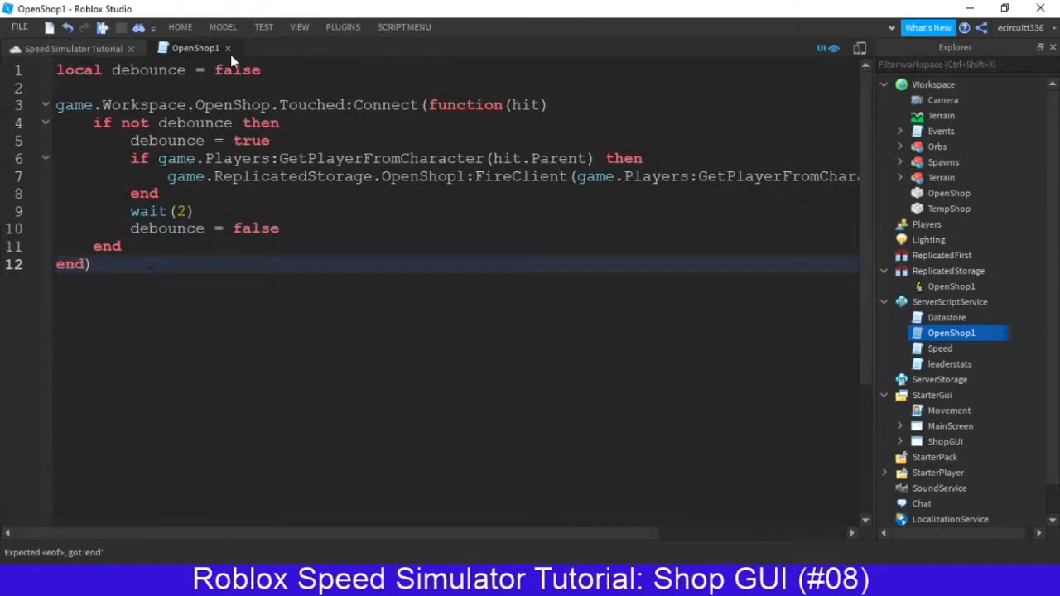
pyautogui.click(230, 49)
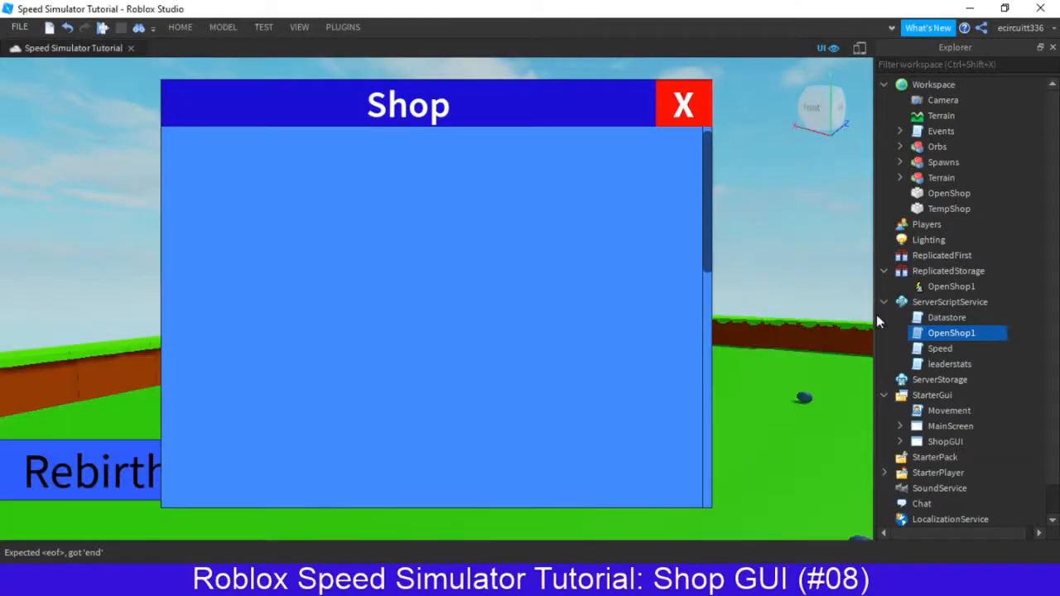
# Turn off Visible for both the Frame and the ScrollingFrame inside ShopGUI.
pyautogui.scroll(-1, 909, 407)
pyautogui.click(901, 410)
pyautogui.click(950, 426)
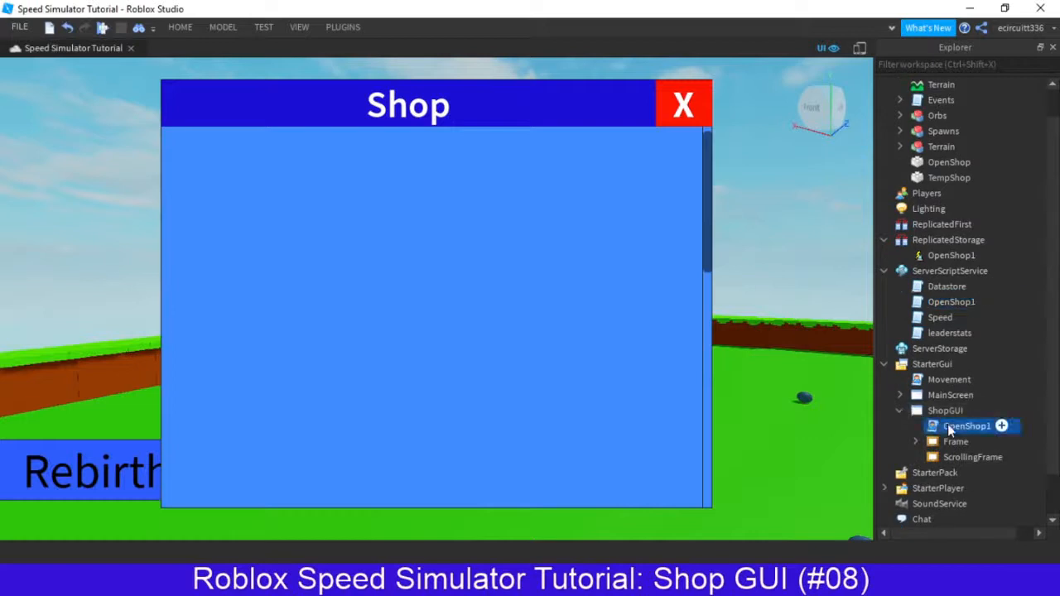
pyautogui.click(955, 441)
pyautogui.keyDown('ctrl'); pyautogui.click(972, 457); pyautogui.keyUp('ctrl')
pyautogui.click(299, 26)
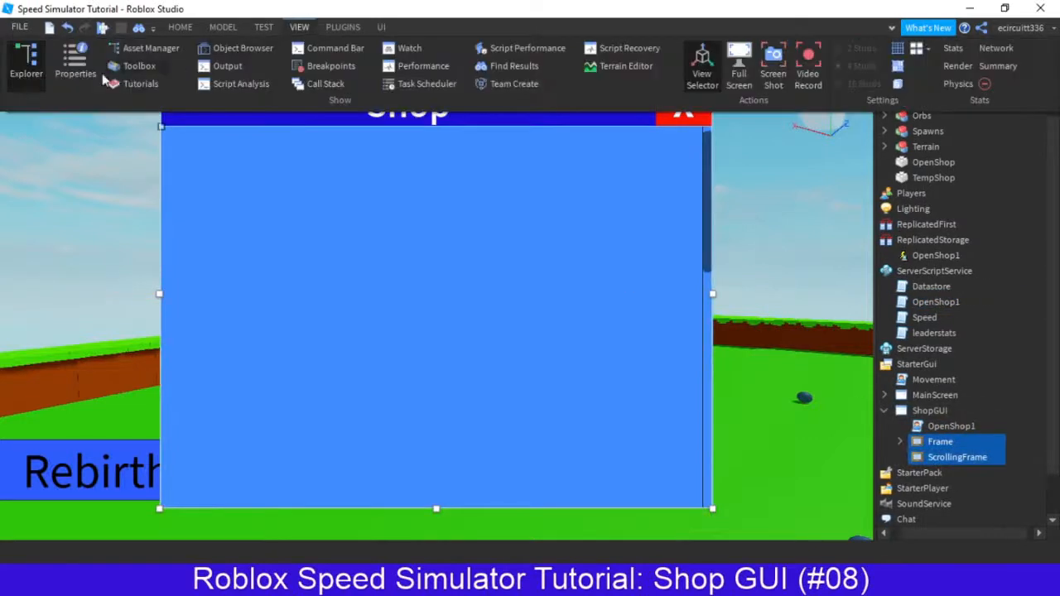
pyautogui.click(75, 66)
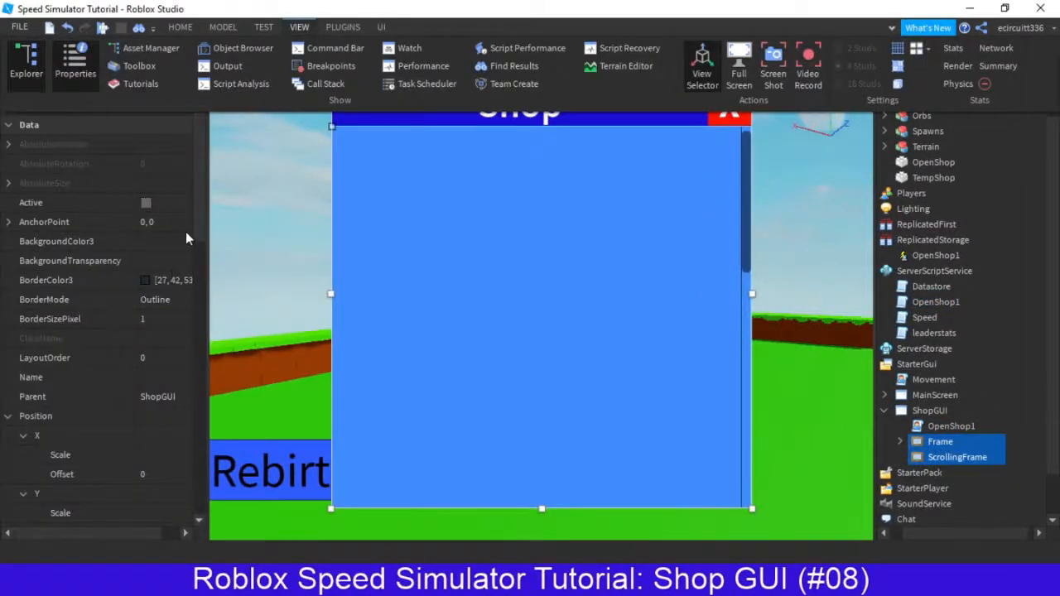
pyautogui.scroll(-10, 192, 235)
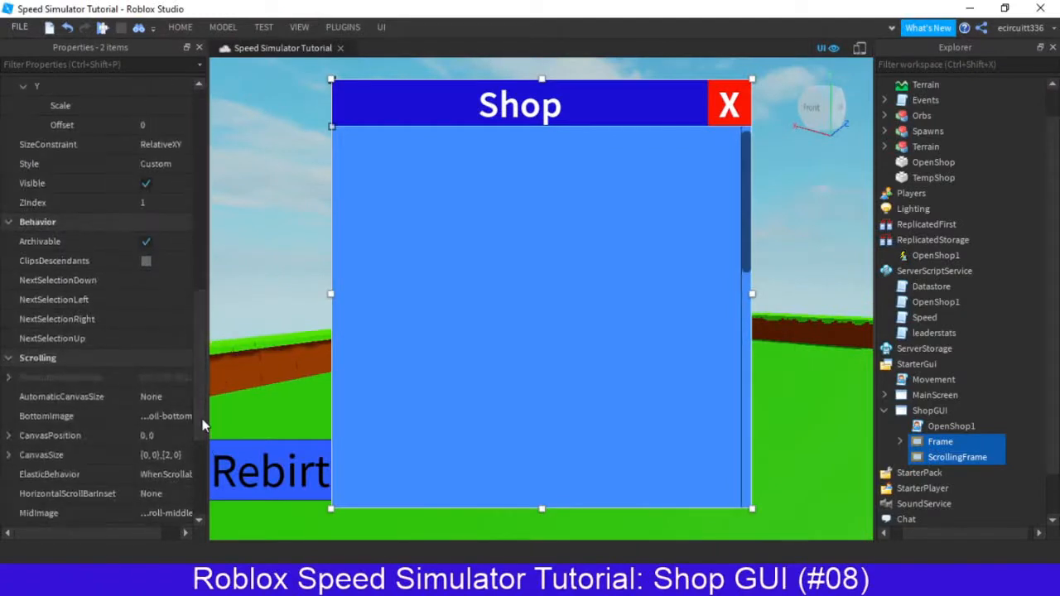
pyautogui.moveTo(201, 377); pyautogui.dragTo(211, 319)
pyautogui.click(147, 376)
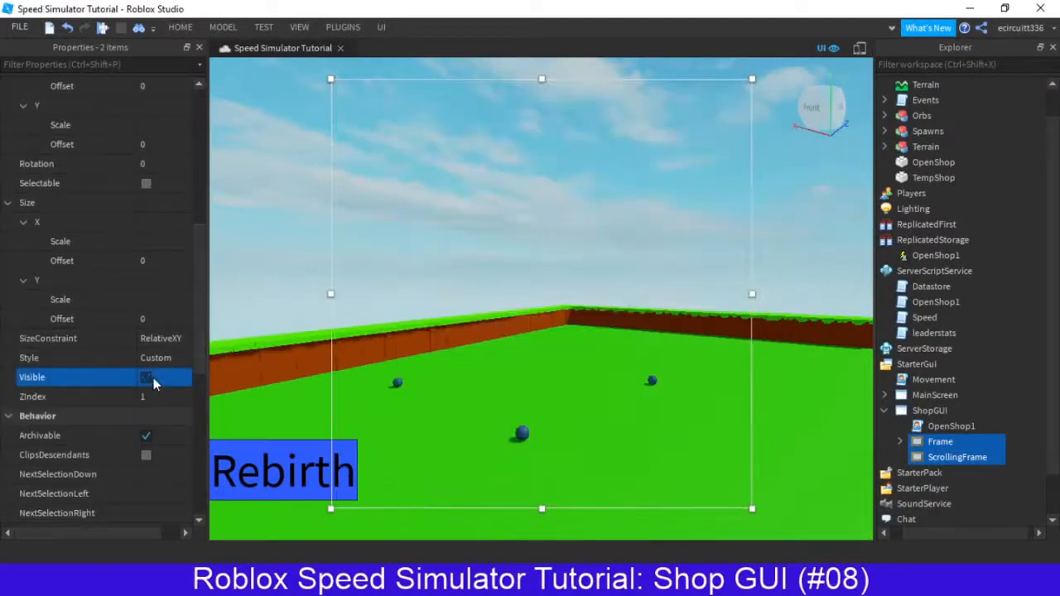
pyautogui.hscroll(1, 100, 331)
pyautogui.click(199, 47)
# Start a play test of the game and close the Asset Manager to enlarge the game view.
pyautogui.click(263, 26)
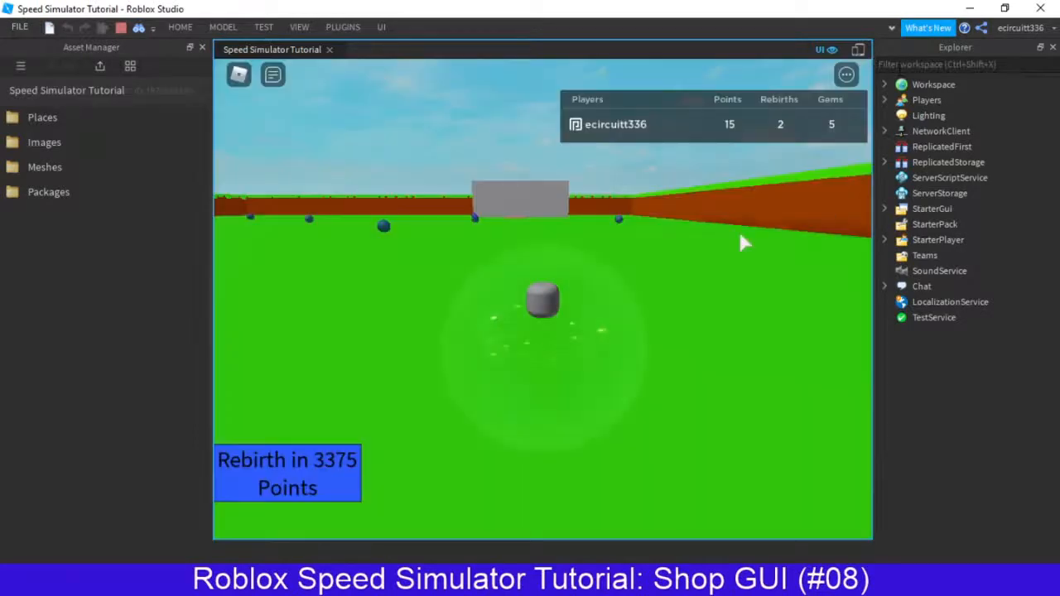
pyautogui.moveTo(740, 233); pyautogui.dragTo(740, 240, button='right')
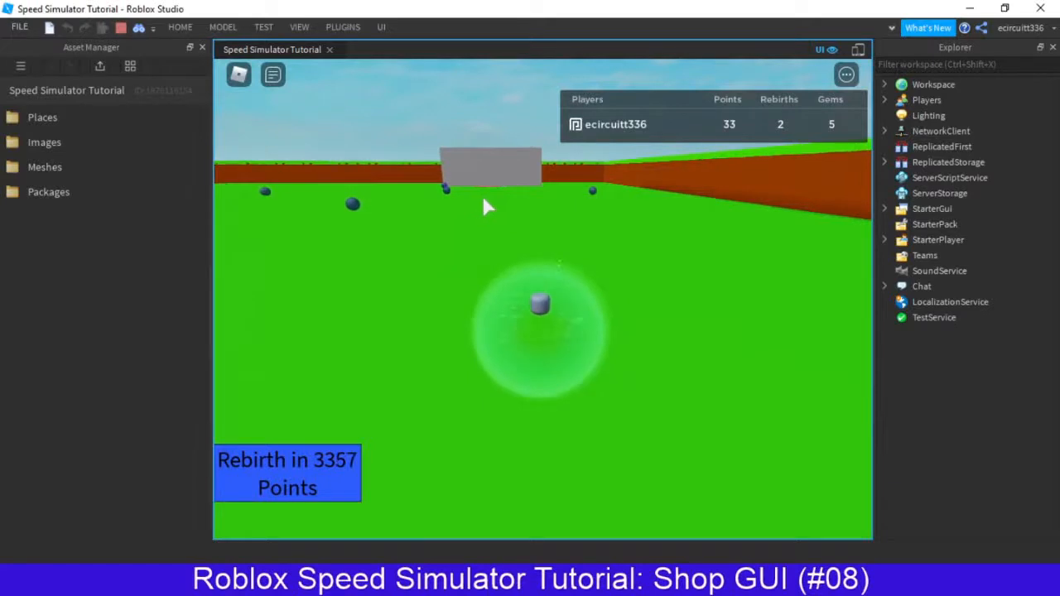
pyautogui.click(202, 47)
pyautogui.moveTo(465, 169); pyautogui.dragTo(466, 177, button='right')
pyautogui.scroll(-1, 465, 169)
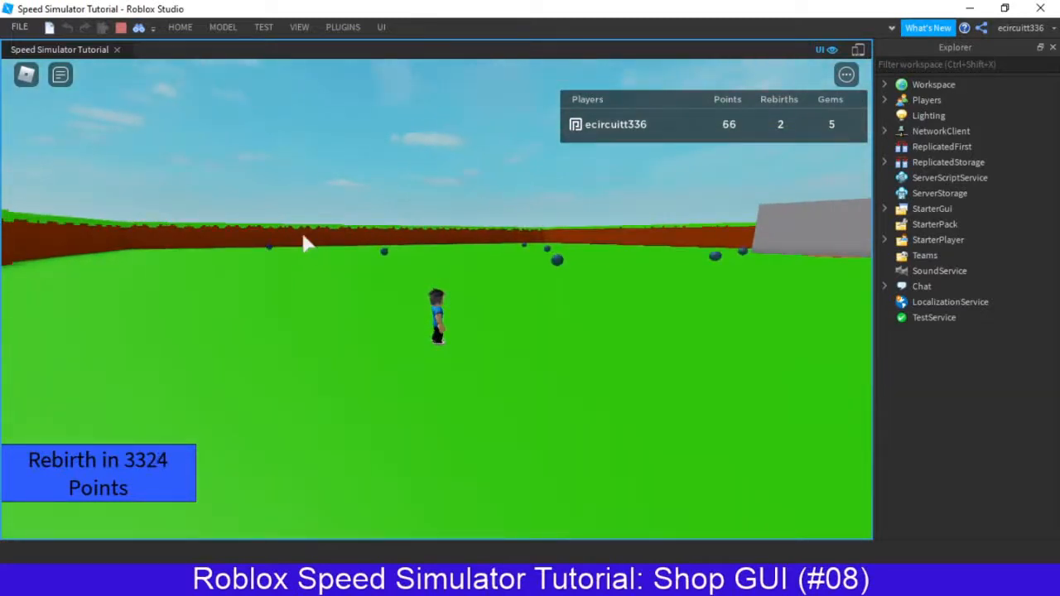
# Walk the character across the map onto the red OpenShop pad, trying the Rebirth button on the way.
pyautogui.moveTo(416, 288); pyautogui.dragTo(418, 300, button='right')
pyautogui.press('w')
pyautogui.press('w')
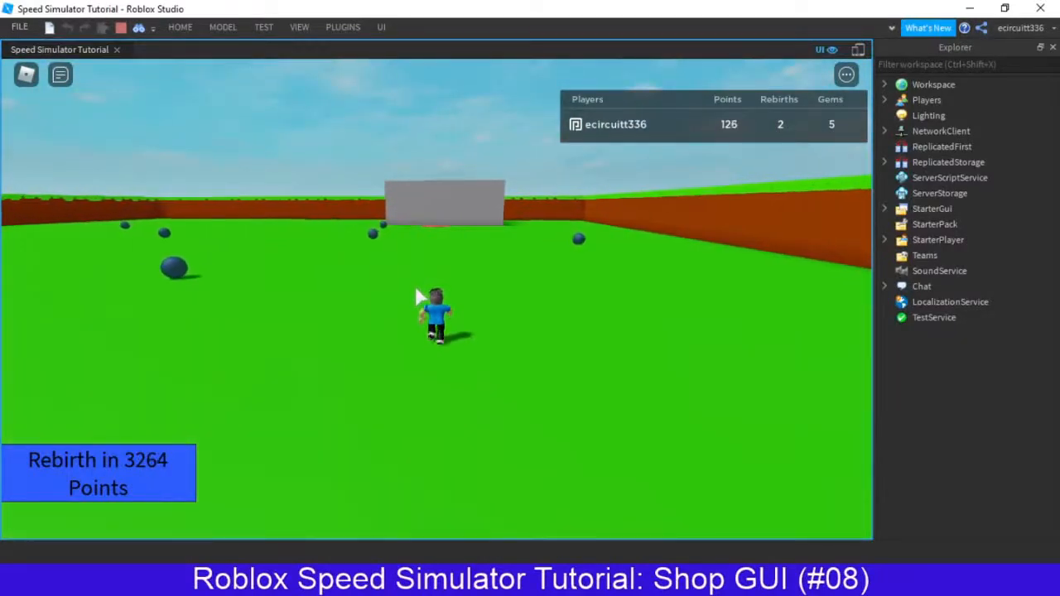
pyautogui.moveTo(417, 289); pyautogui.dragTo(416, 290, button='right')
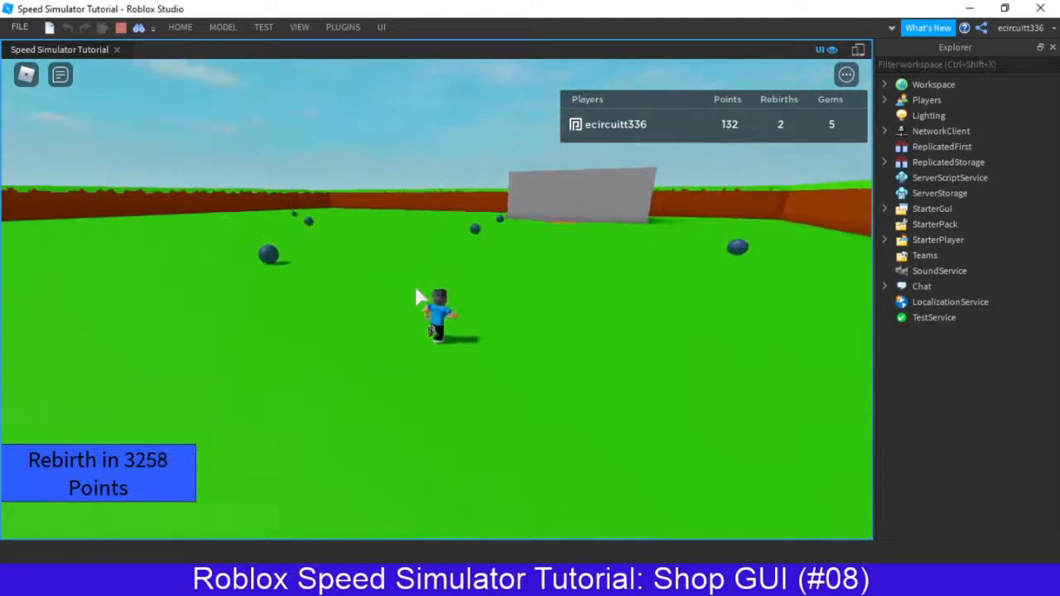
pyautogui.click(170, 459)
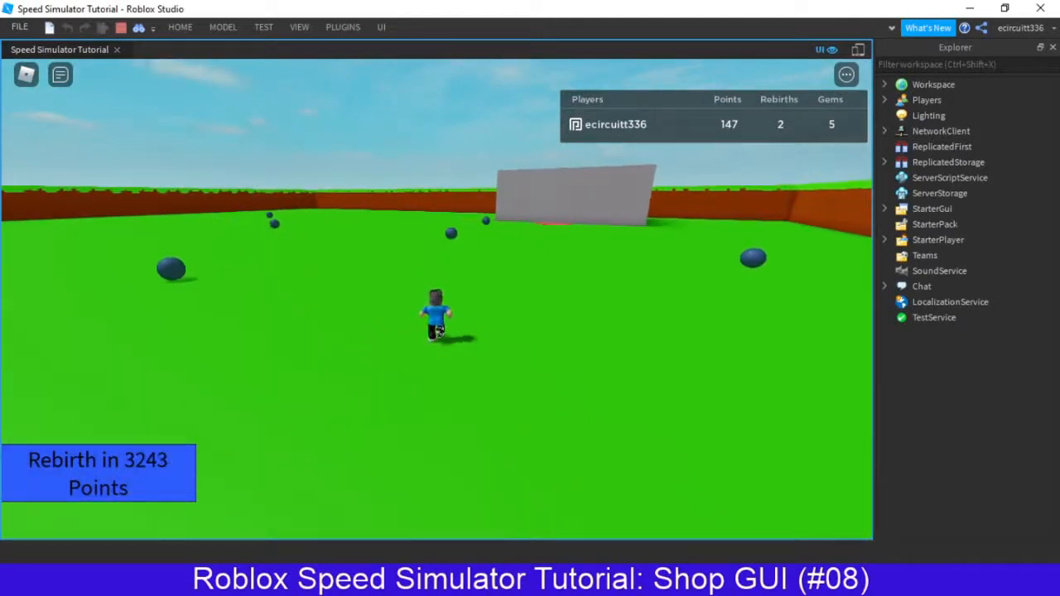
pyautogui.click(141, 464)
pyautogui.moveTo(163, 461); pyautogui.dragTo(190, 480, button='right')
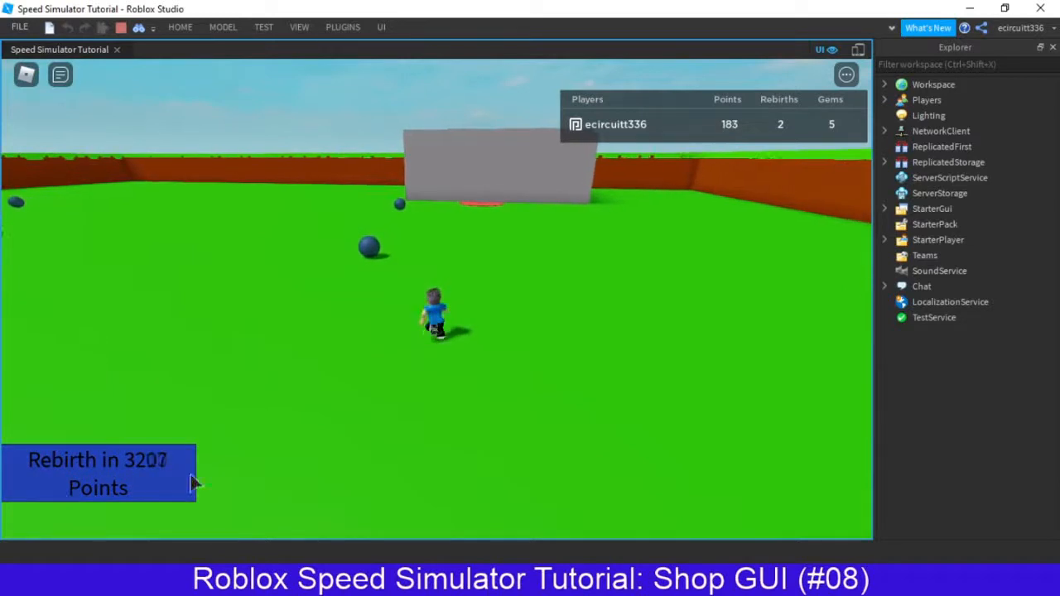
pyautogui.moveTo(190, 476); pyautogui.dragTo(222, 481, button='right')
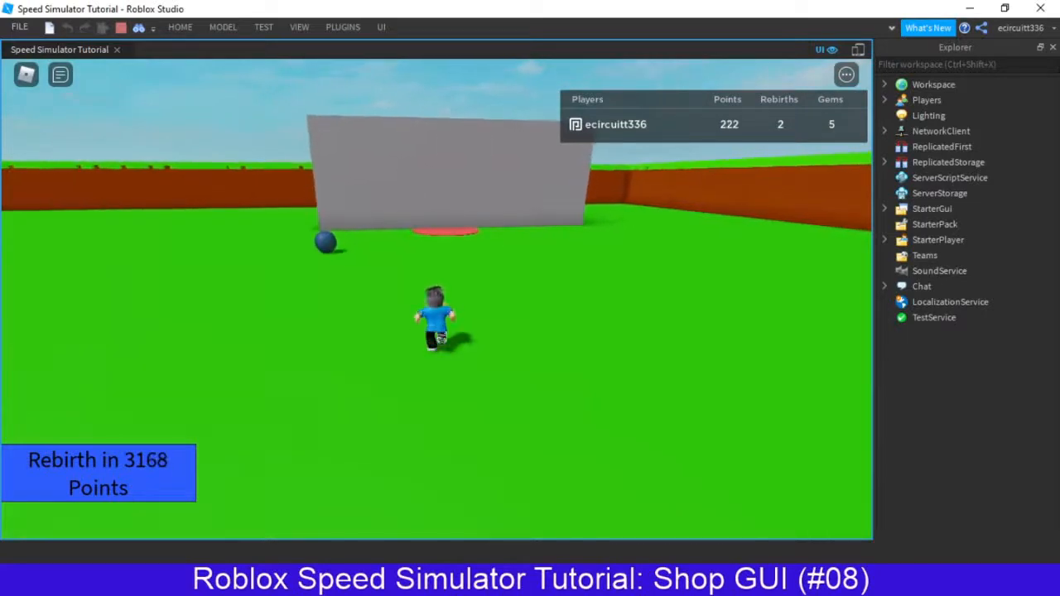
pyautogui.scroll(5, 436, 299)
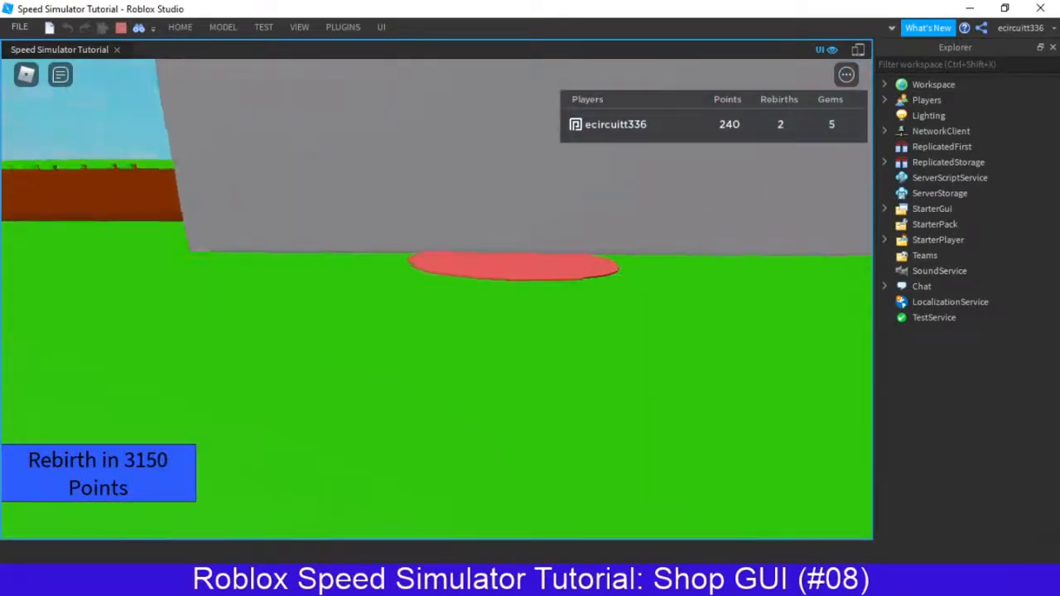
pyautogui.scroll(-1, 437, 299)
pyautogui.scroll(-5, 436, 299)
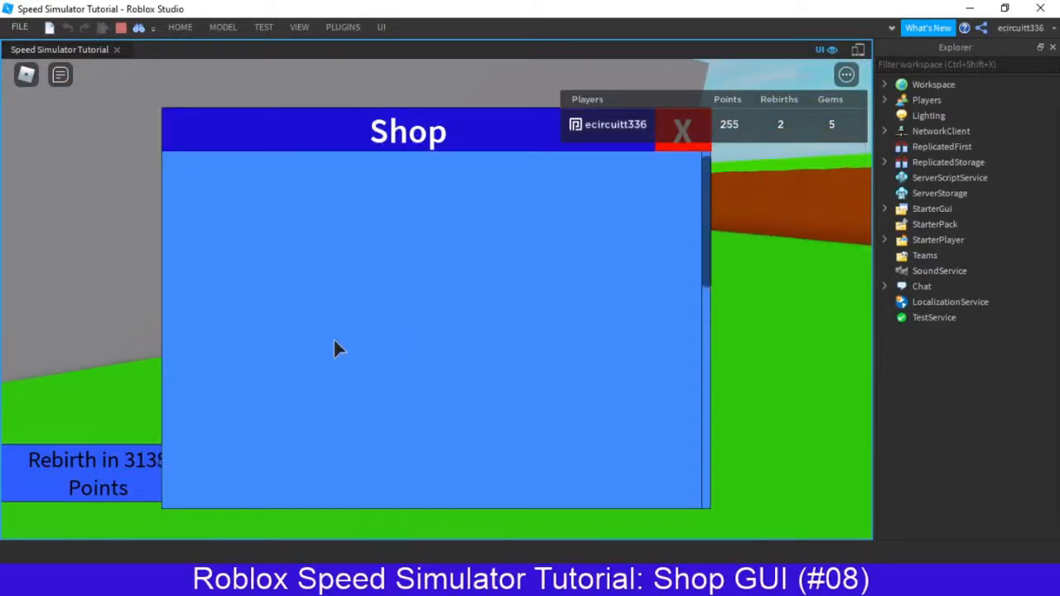
# Hide the player list, test closing the shop with its X while moving around the pad, and end the play test.
pyautogui.press('Tab')
pyautogui.click(663, 135)
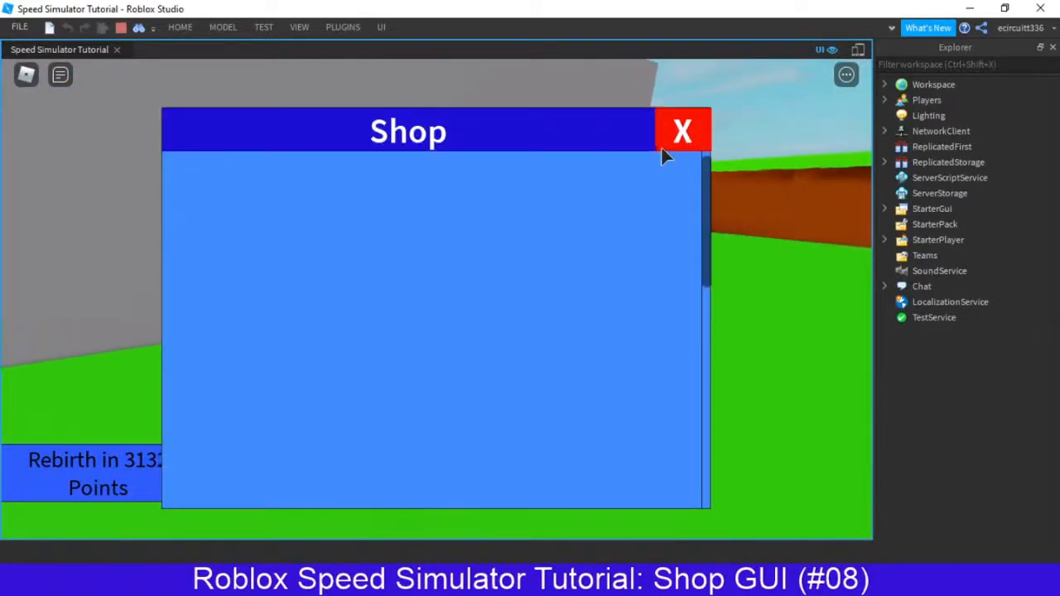
pyautogui.click(661, 148)
pyautogui.press('d')
pyautogui.press('a')
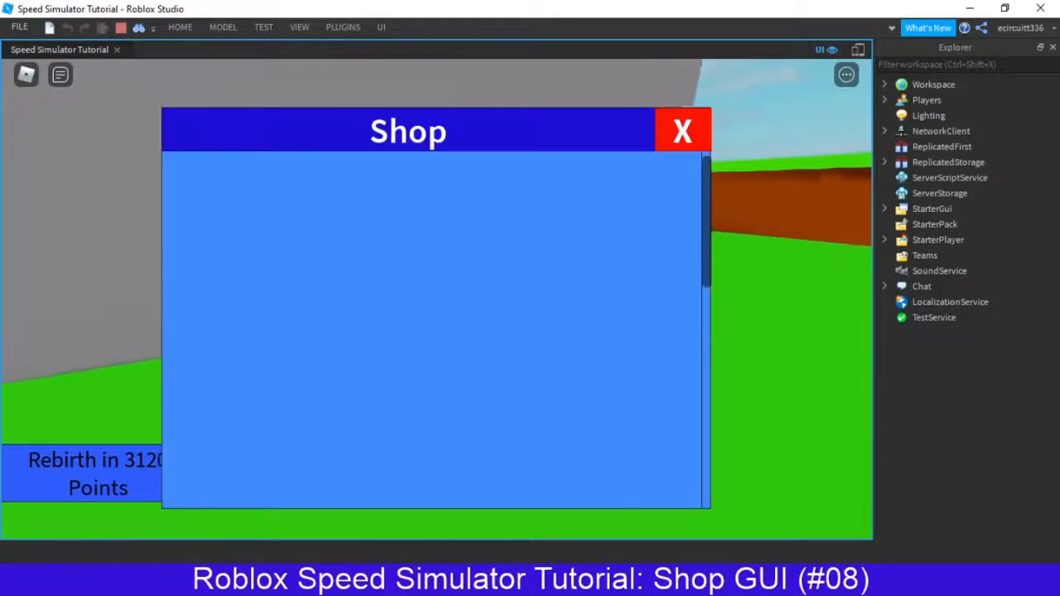
pyautogui.click(675, 136)
pyautogui.press('d')
pyautogui.press('a')
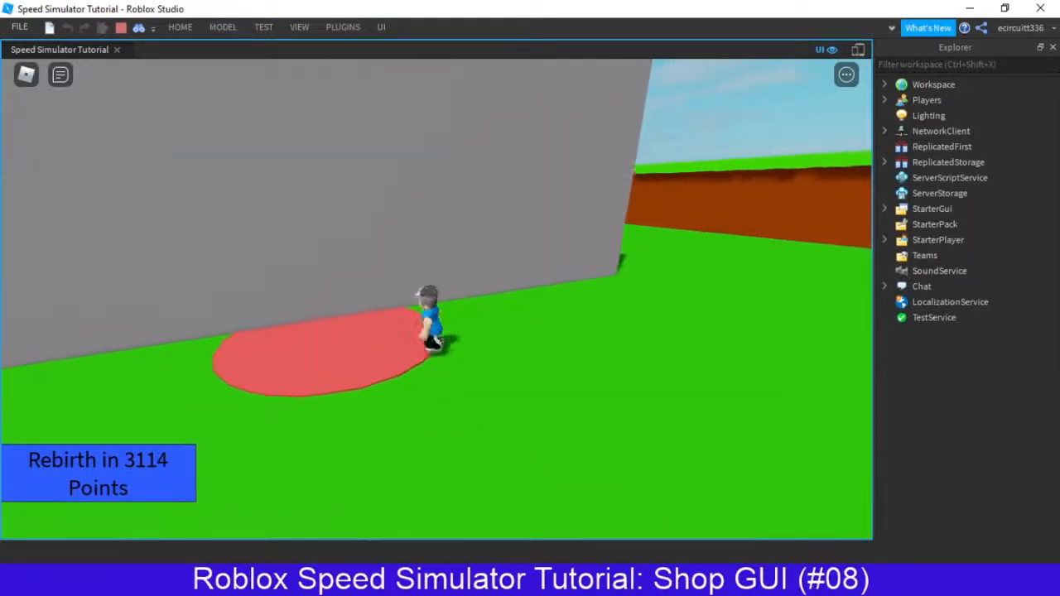
pyautogui.click(680, 134)
pyautogui.press('s')
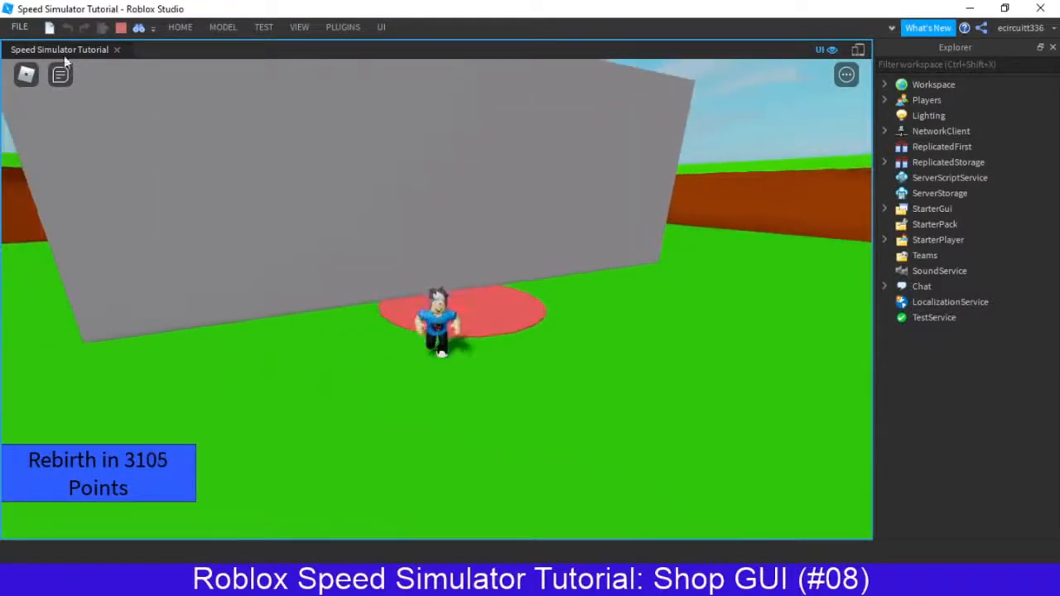
pyautogui.press('w')
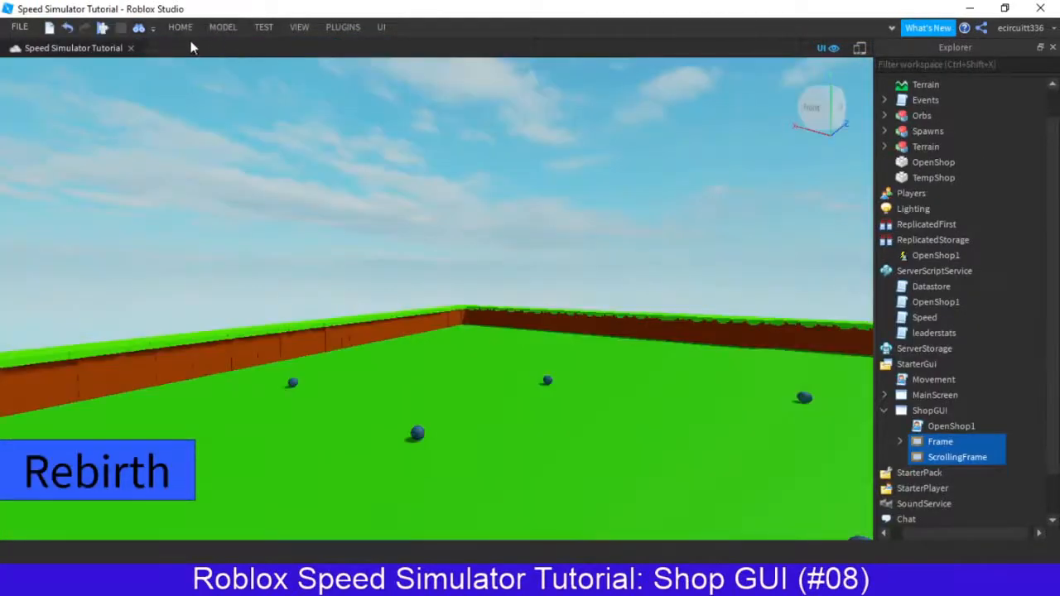
# Collapse ShopGUI, ServerScriptService and ReplicatedStorage in the Explorer tree.
pyautogui.click(900, 534)
pyautogui.click(900, 410)
pyautogui.click(885, 269)
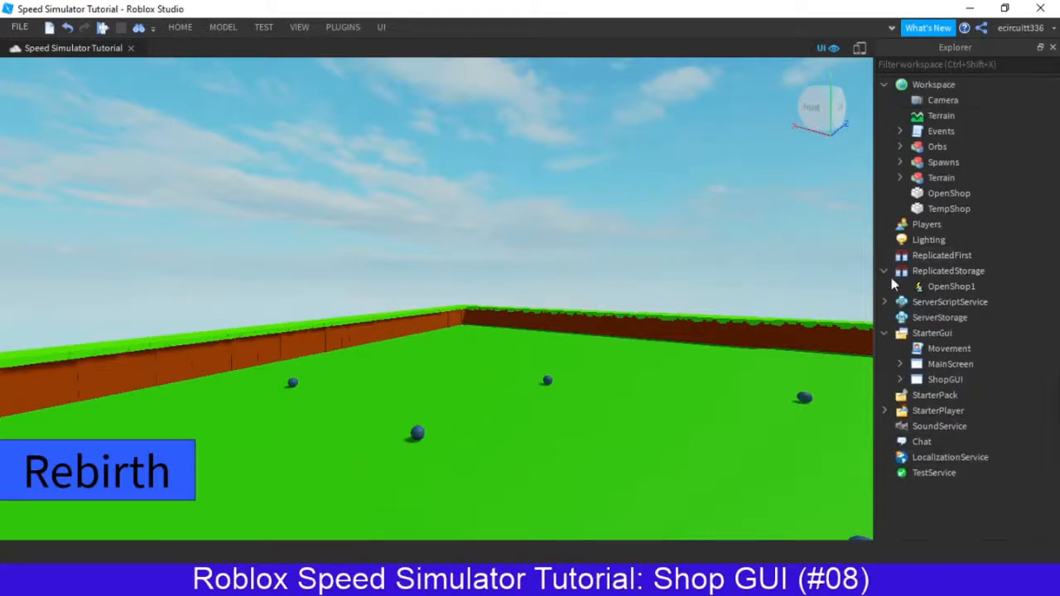
pyautogui.click(884, 270)
# Focus the view on the OpenShop part and examine it in front of the TempShop block.
pyautogui.click(936, 209)
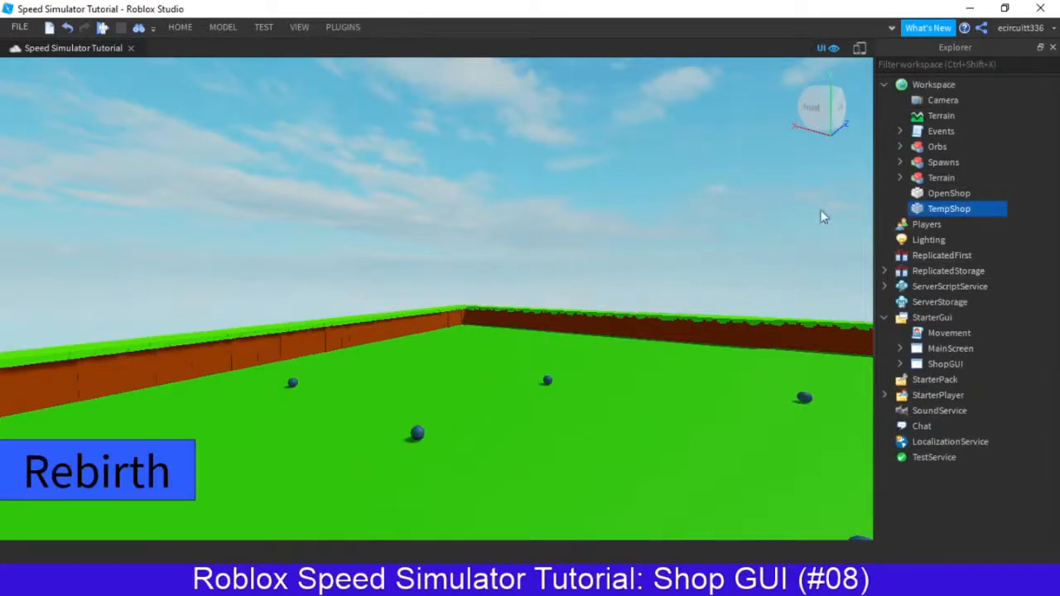
pyautogui.click(949, 193)
pyautogui.press('f')
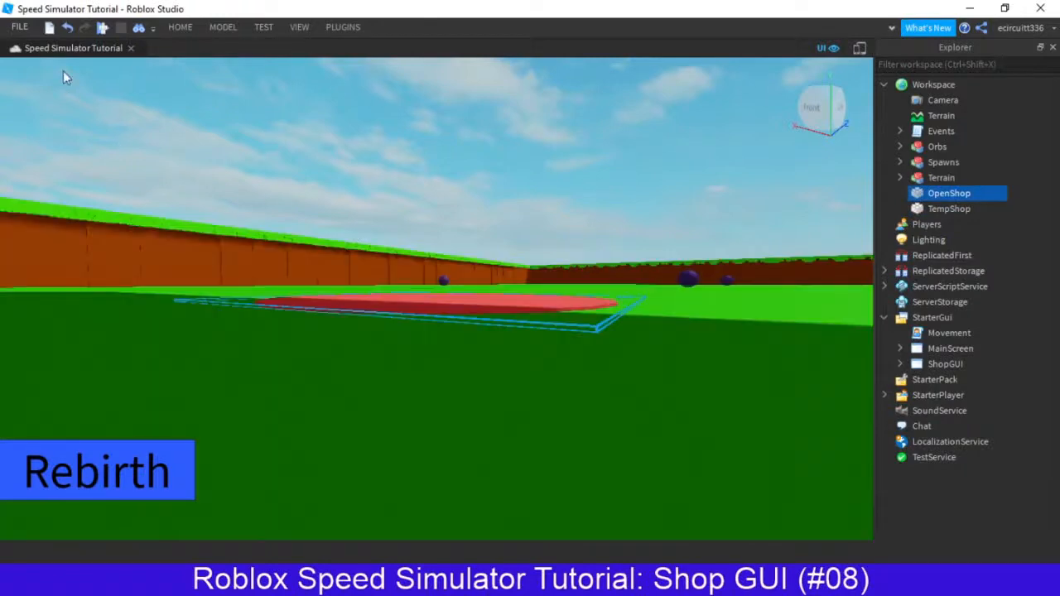
pyautogui.click(180, 27)
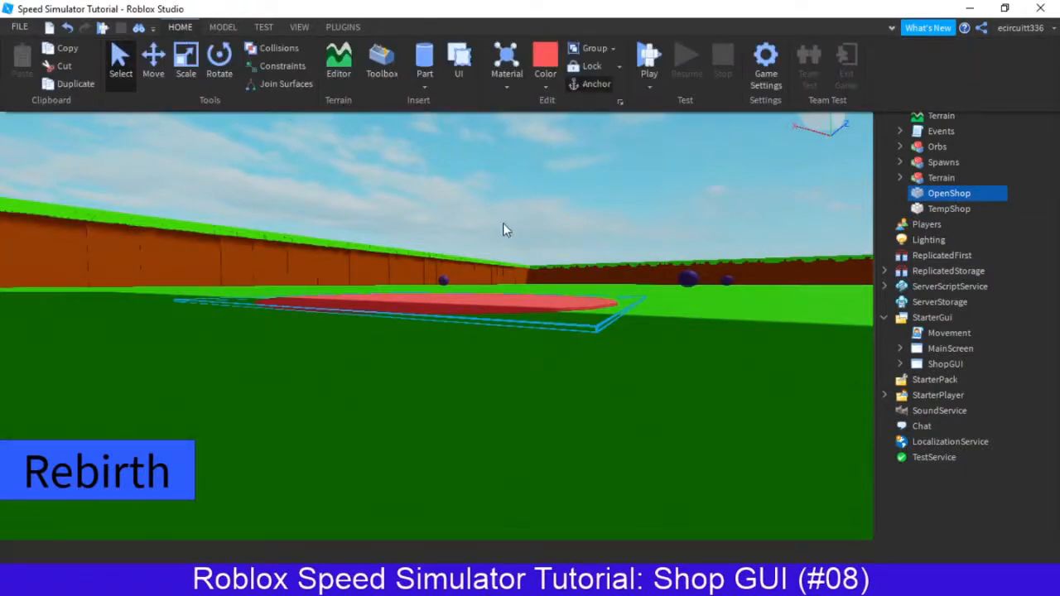
pyautogui.moveTo(503, 223); pyautogui.dragTo(336, 320, button='right')
pyautogui.scroll(-5, 336, 320)
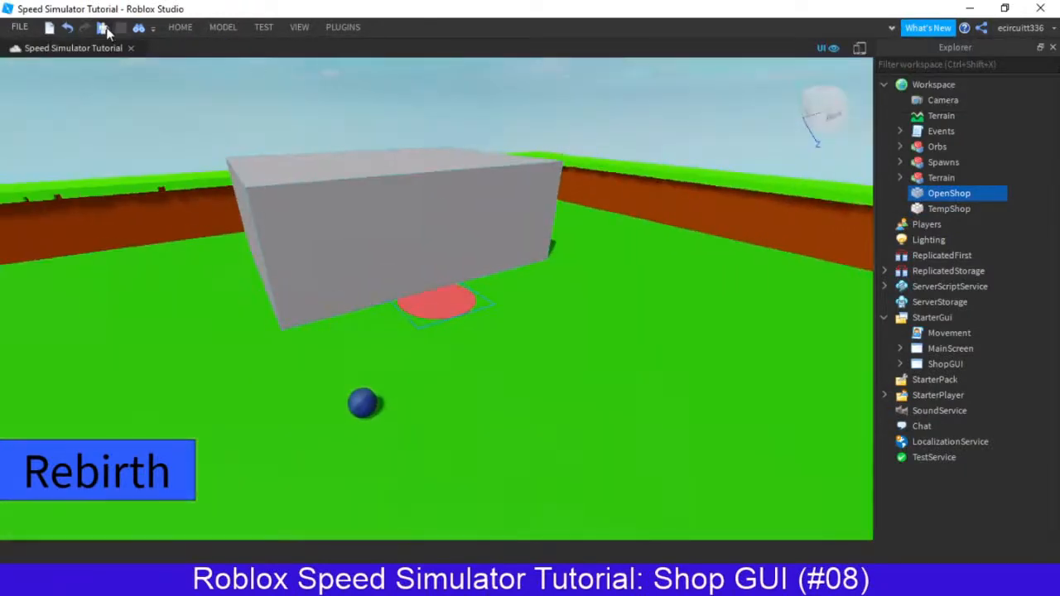
# Publish the finished Speed Simulator Tutorial place to Roblox.
pyautogui.click(19, 28)
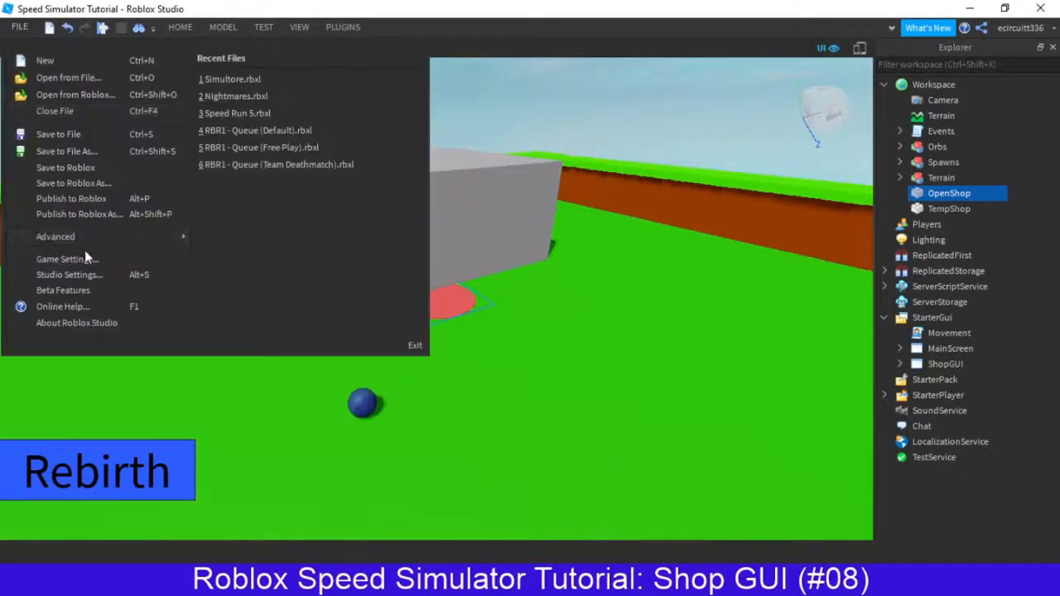
pyautogui.click(103, 200)
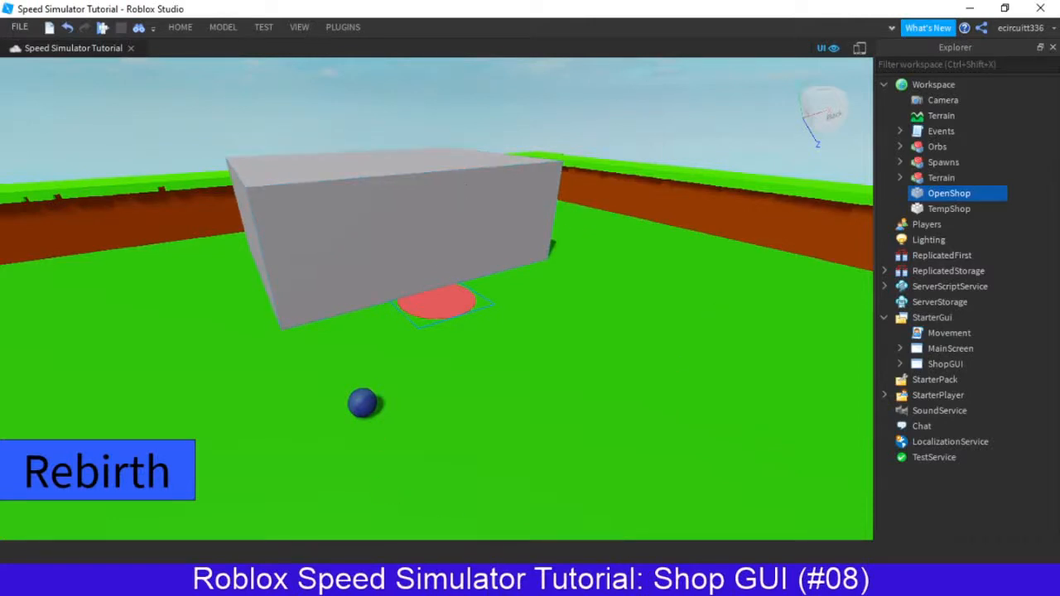
pyautogui.click(743, 582)
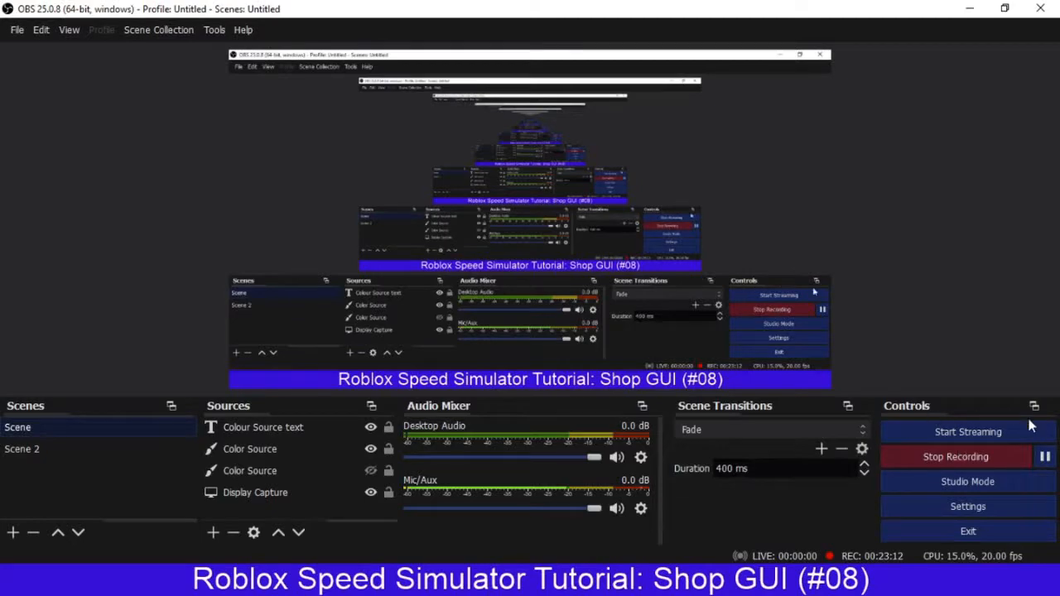
pyautogui.click(977, 464)
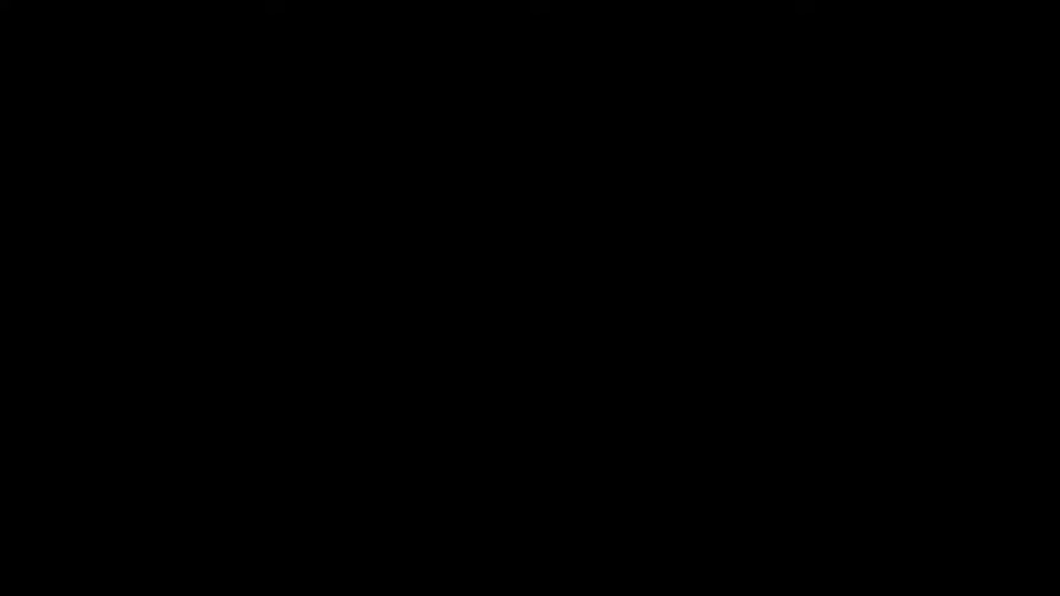